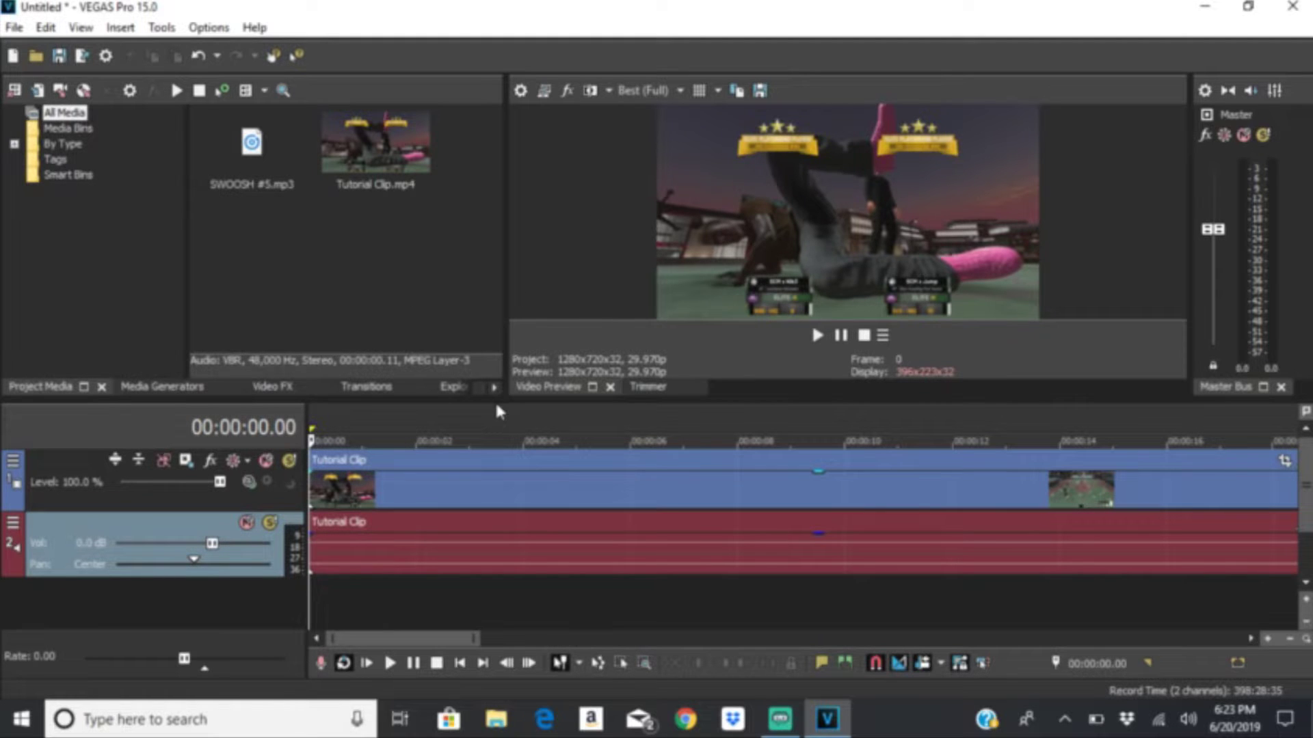
# Step: Play the Tutorial Clip from the start and sample it at several points along its length to review the footage
pyautogui.press('space')
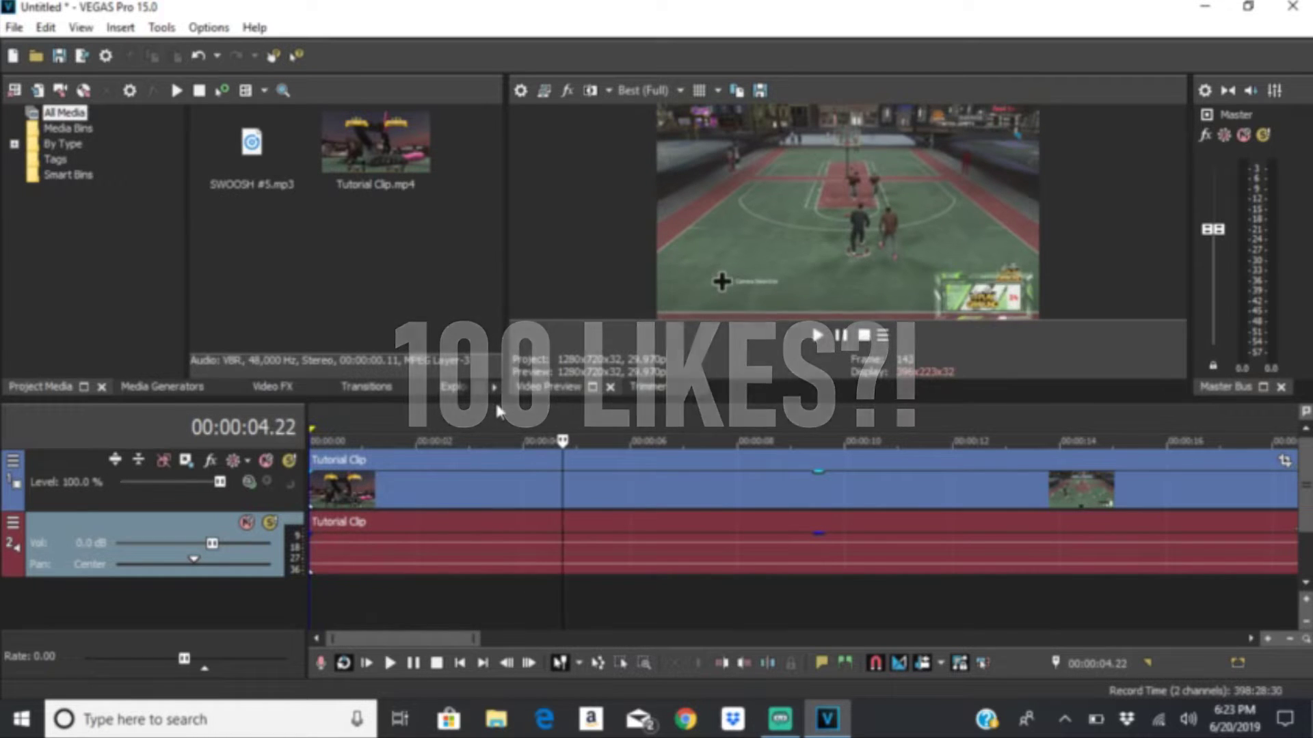
pyautogui.click(459, 664)
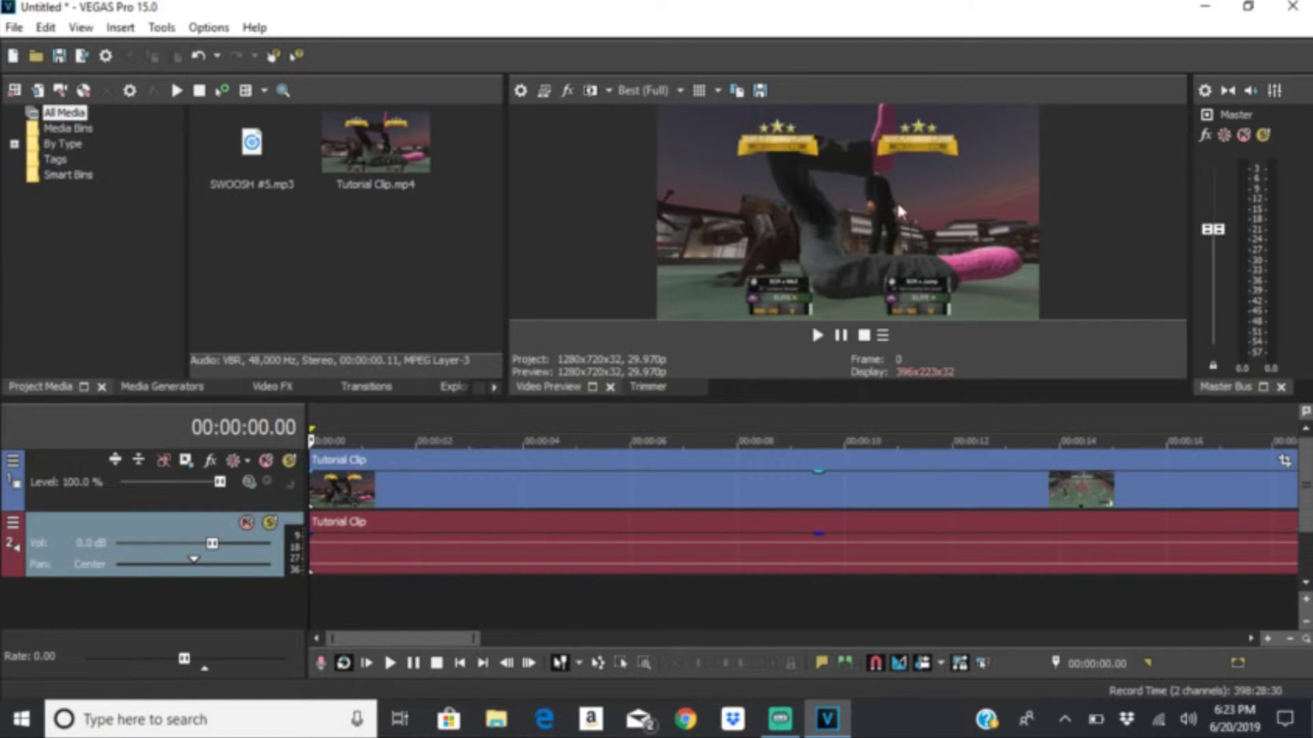
pyautogui.click(817, 335)
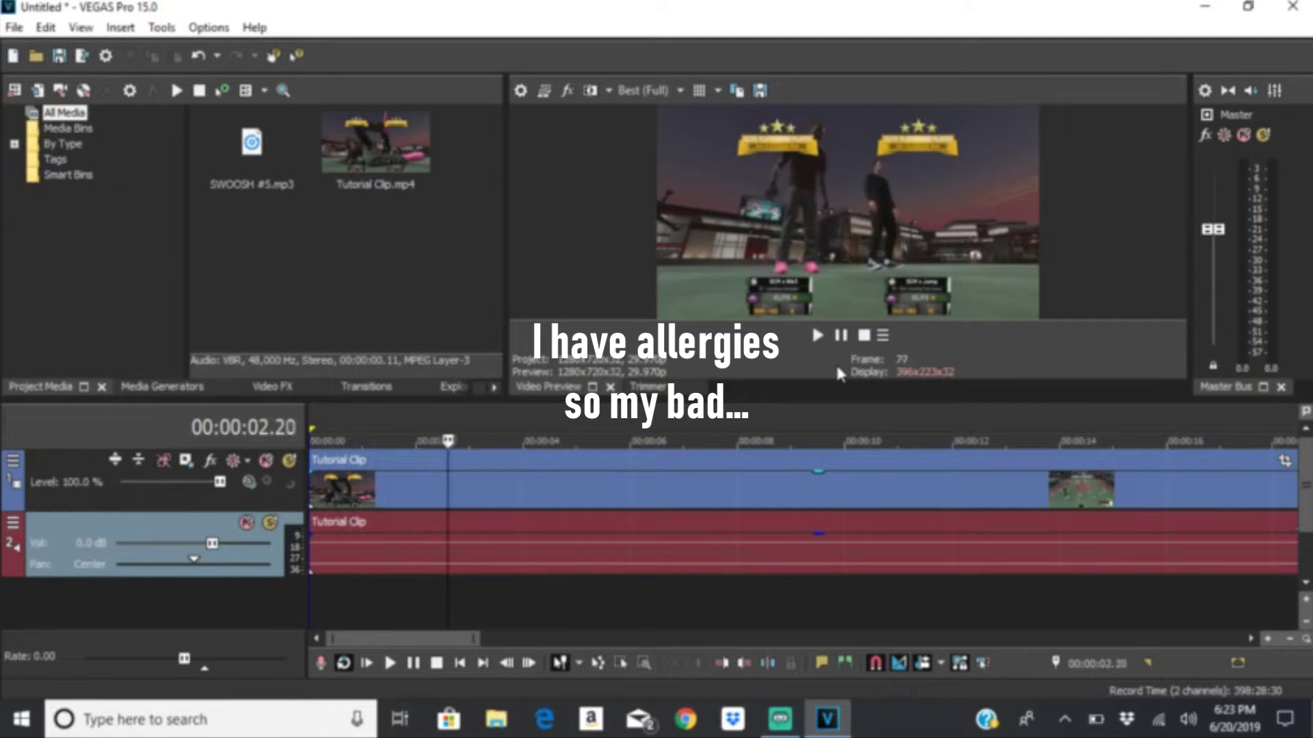
pyautogui.press('Return')
pyautogui.click(557, 429)
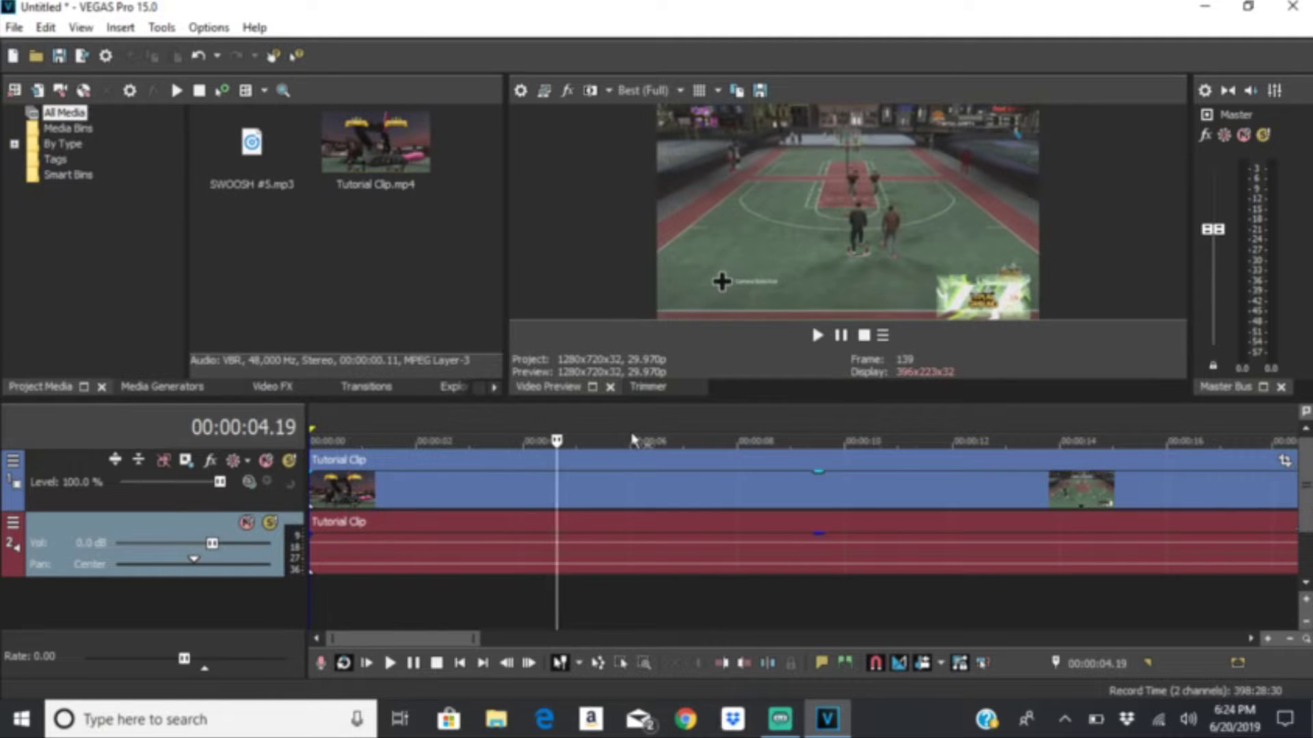
pyautogui.click(629, 434)
pyautogui.scroll(-5, 629, 433)
pyautogui.click(571, 427)
pyautogui.moveTo(571, 428)
pyautogui.mouseDown()
pyautogui.moveTo(606, 427)
pyautogui.moveTo(562, 434)
pyautogui.mouseUp()
pyautogui.click(368, 664)
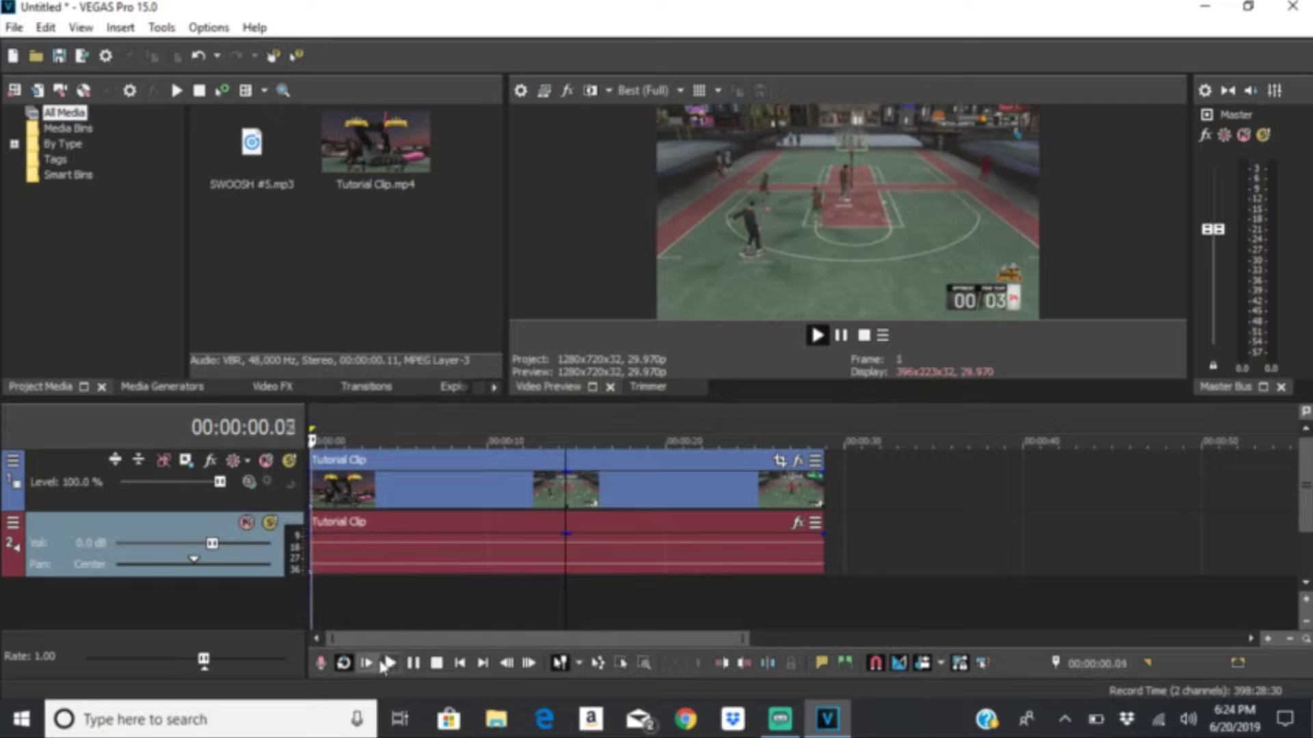
pyautogui.press('space')
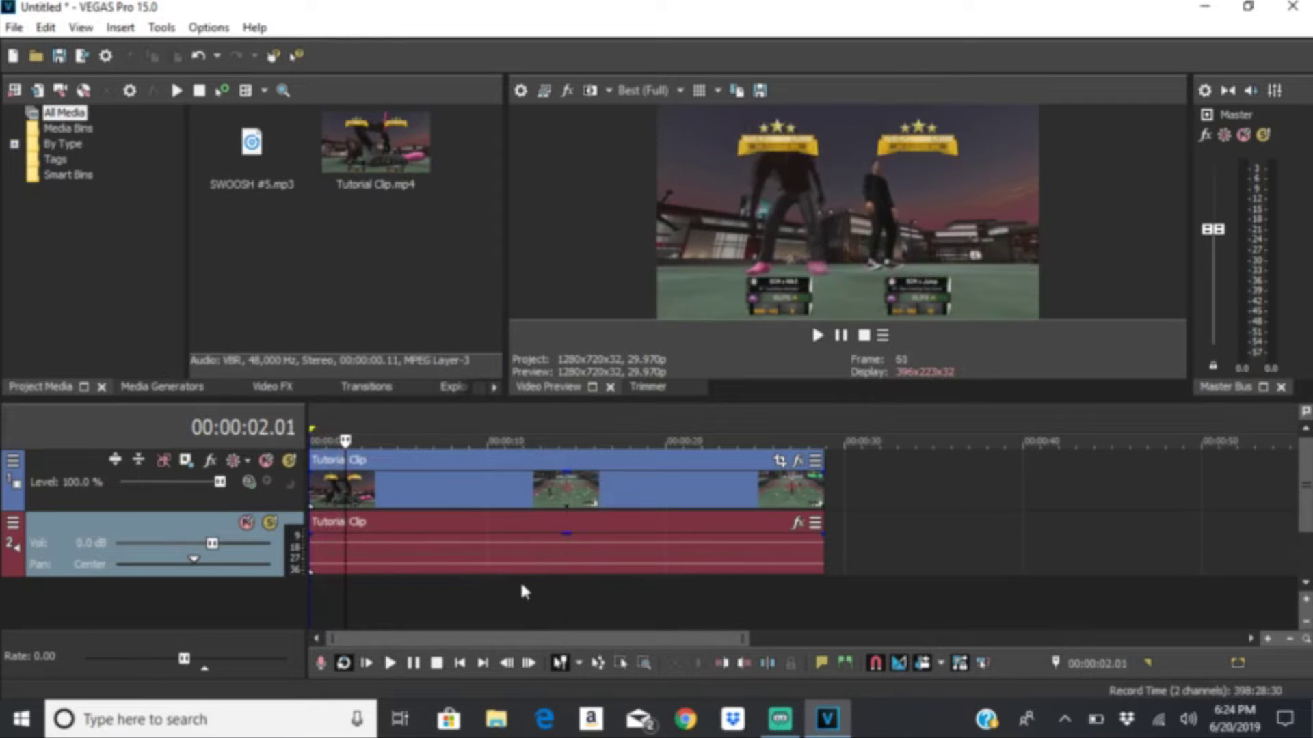
pyautogui.click(473, 601)
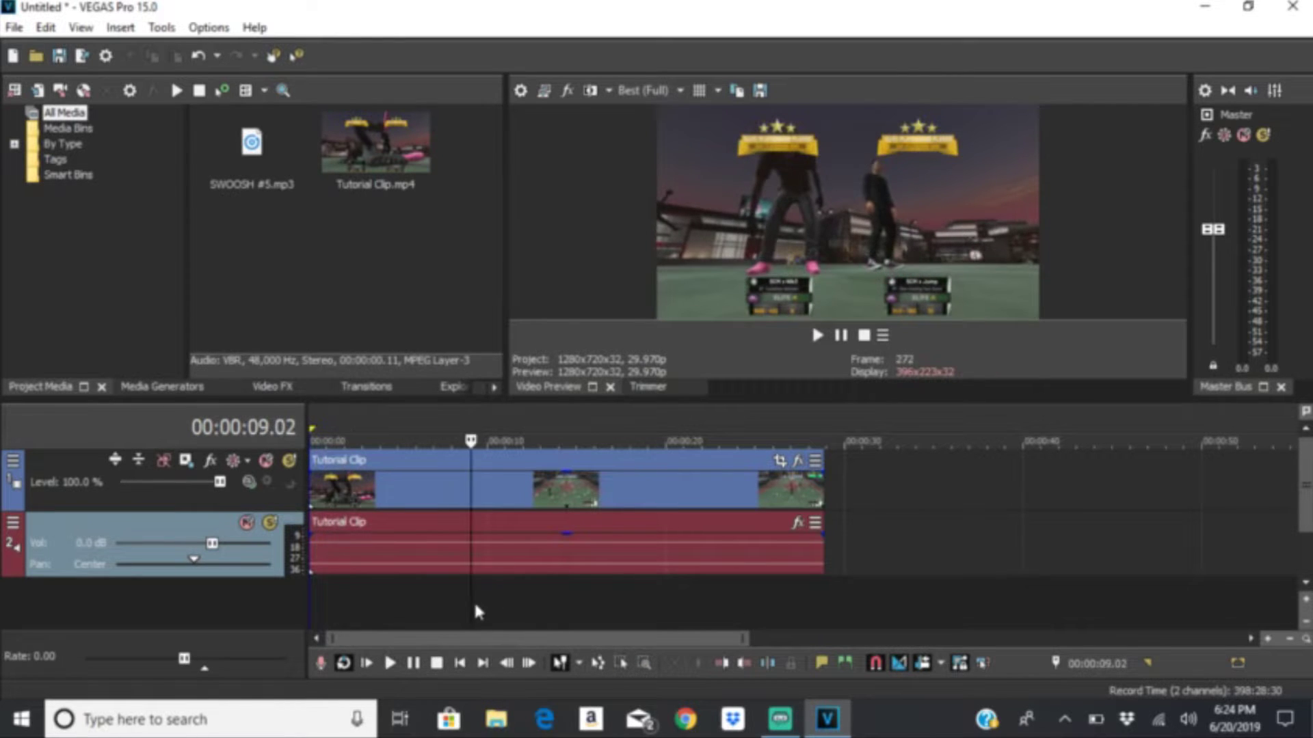
pyautogui.click(375, 664)
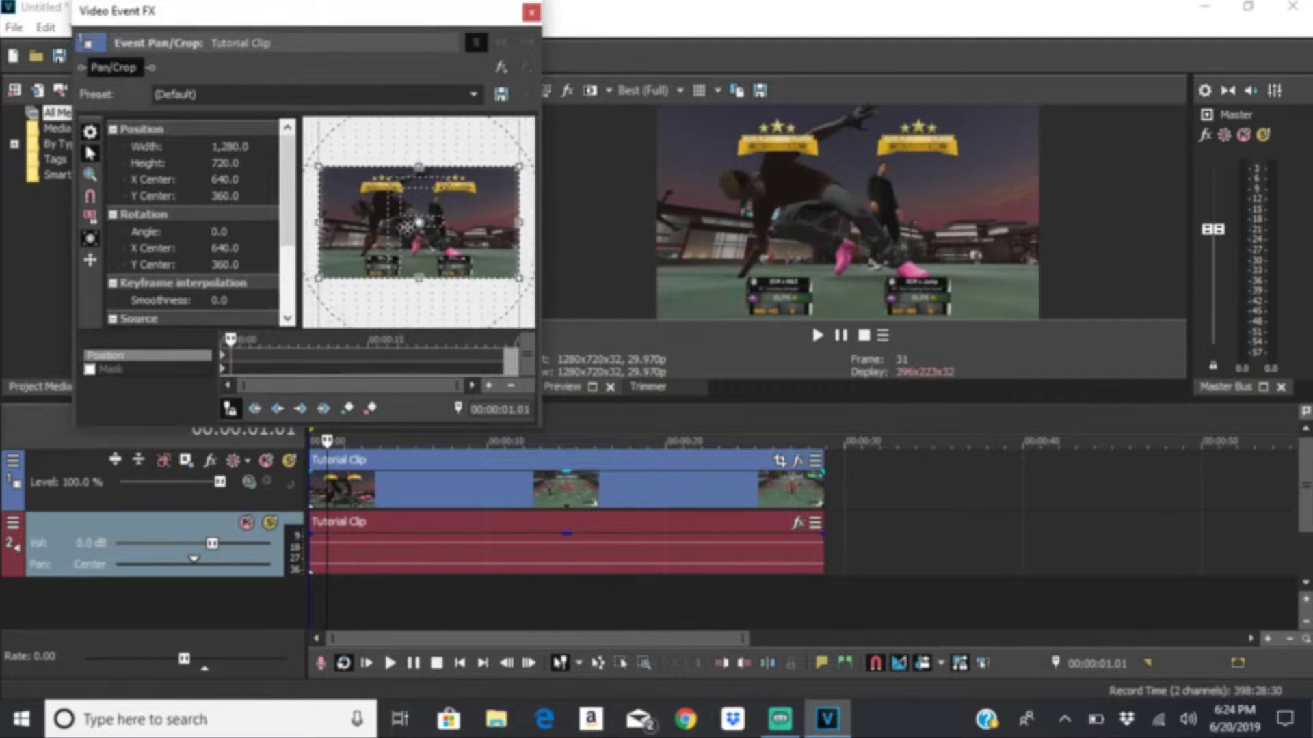
pyautogui.scroll(2, 396, 235)
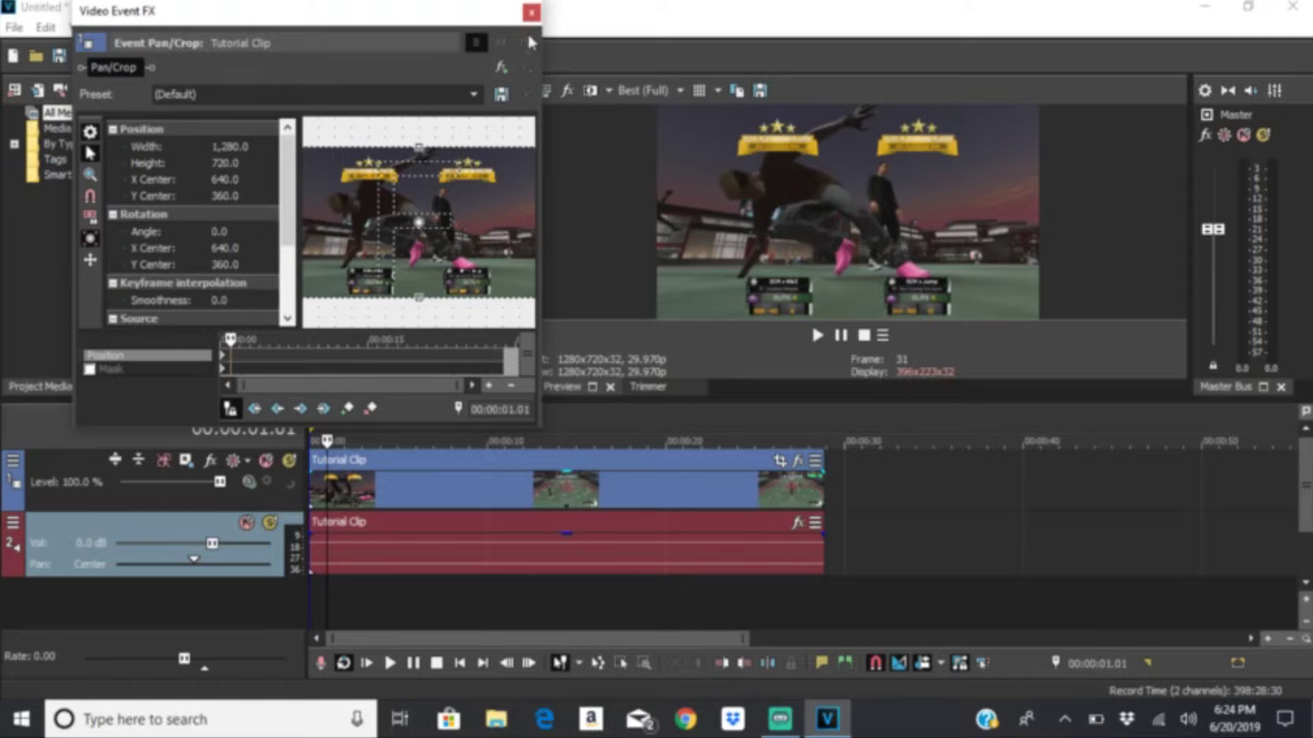
pyautogui.click(531, 12)
pyautogui.click(380, 602)
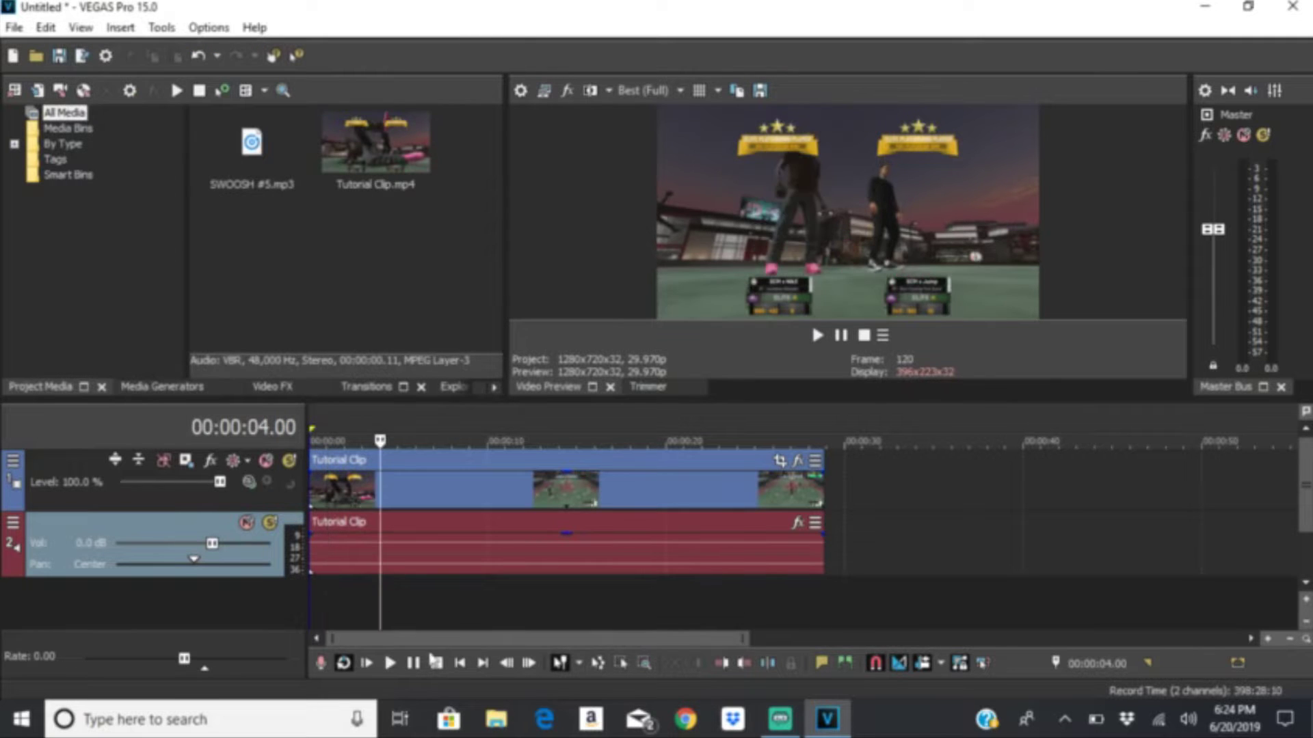
# Step: Return to the start of the timeline, open Track Motion for the video track, and shrink and move its window clear of the preview
pyautogui.click(461, 663)
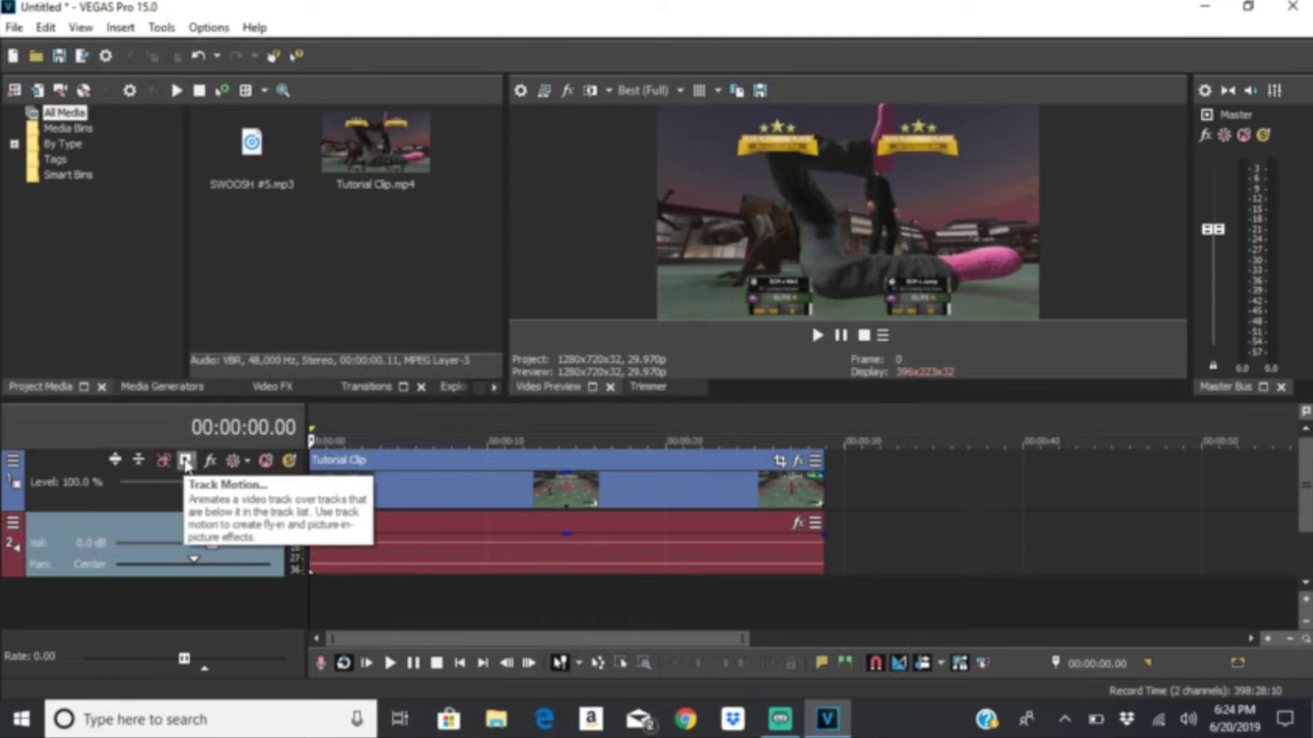
pyautogui.click(185, 461)
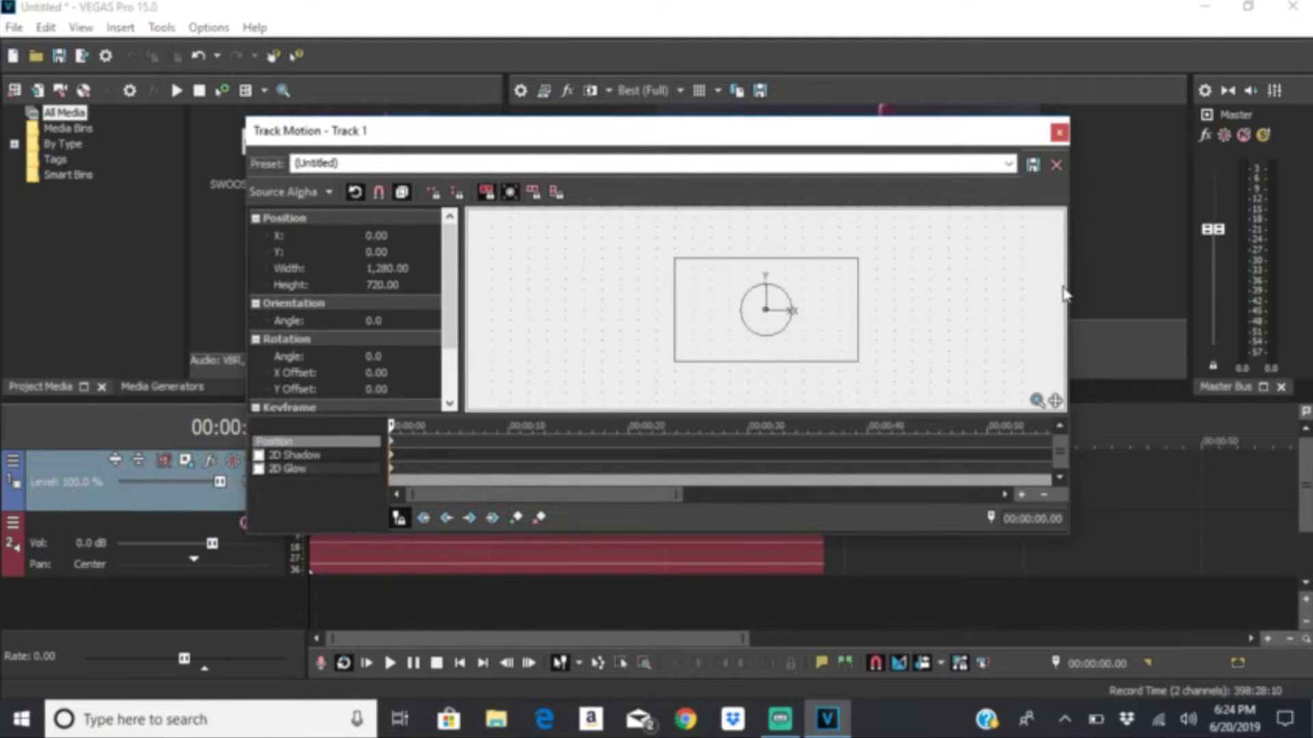
pyautogui.moveTo(1071, 287); pyautogui.dragTo(679, 287)
pyautogui.moveTo(483, 139); pyautogui.dragTo(315, 60)
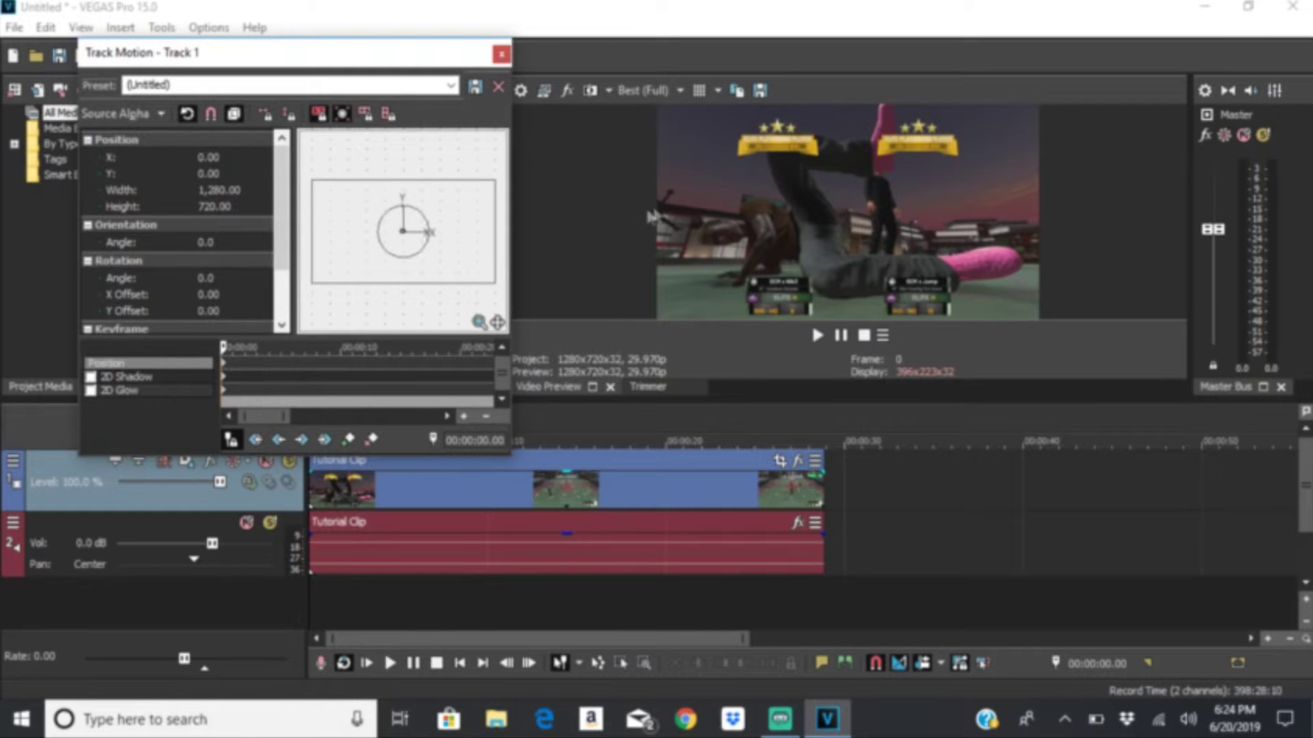
# Step: Try scaling the track to about 3,556 × 2,000 and offsetting it to X about 399, Y about 635 at the first keyframe
pyautogui.moveTo(497, 285); pyautogui.dragTo(659, 381)
pyautogui.moveTo(434, 285); pyautogui.dragTo(488, 203)
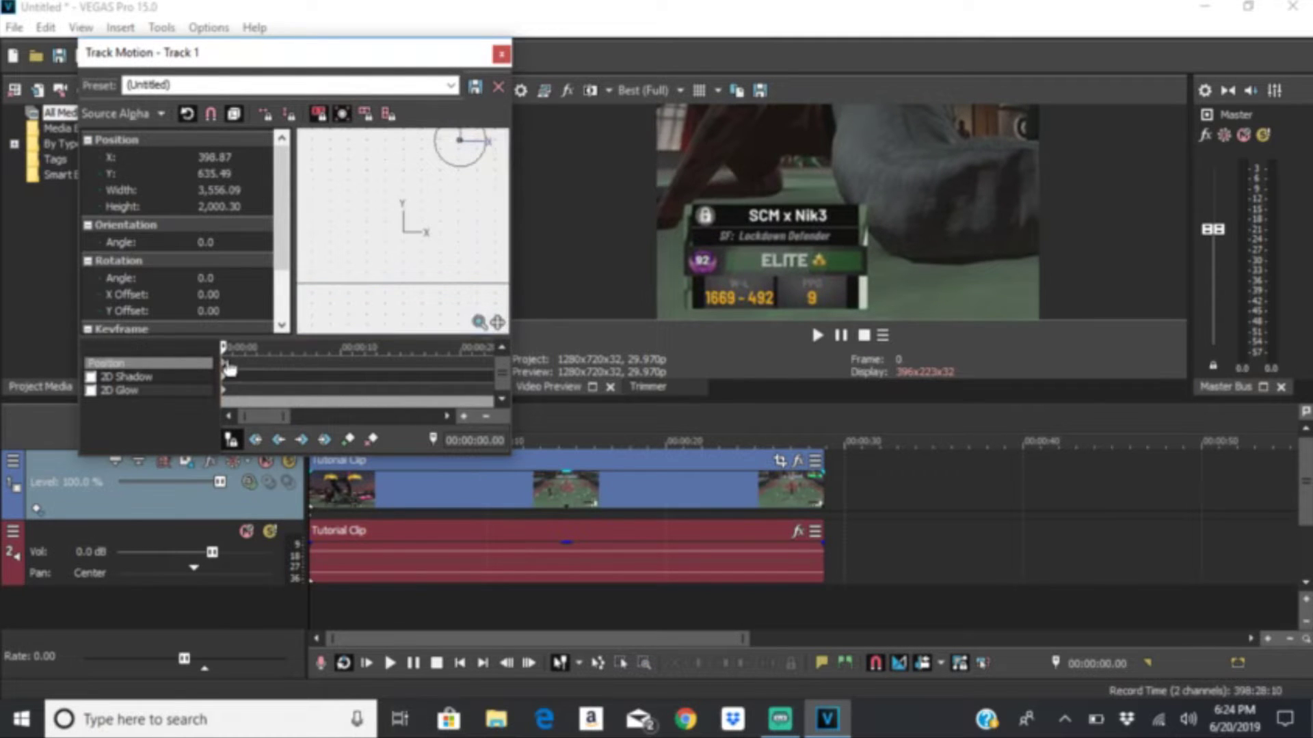
pyautogui.click(234, 444)
# Step: Play and step through the opening frames with the enlarged framing, using a magnified timeline, and return to the start
pyautogui.press('space')
pyautogui.press('space')
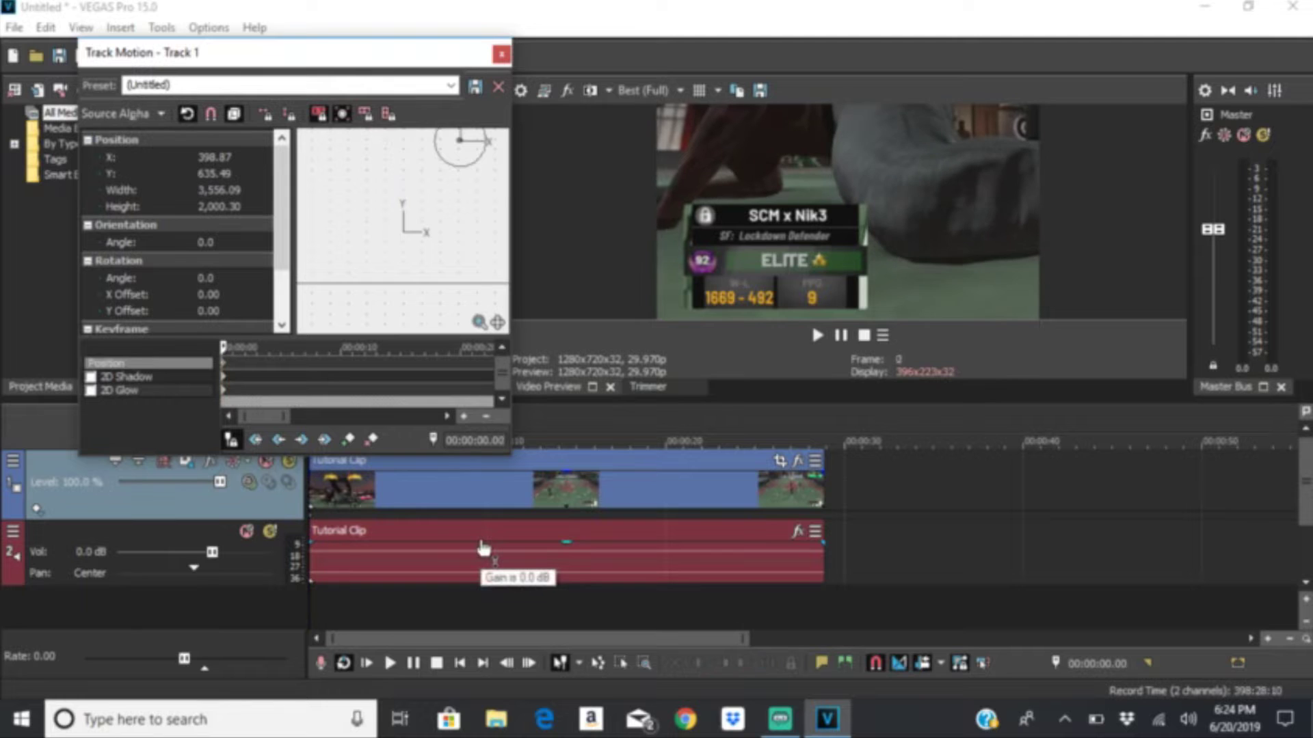
pyautogui.press('space')
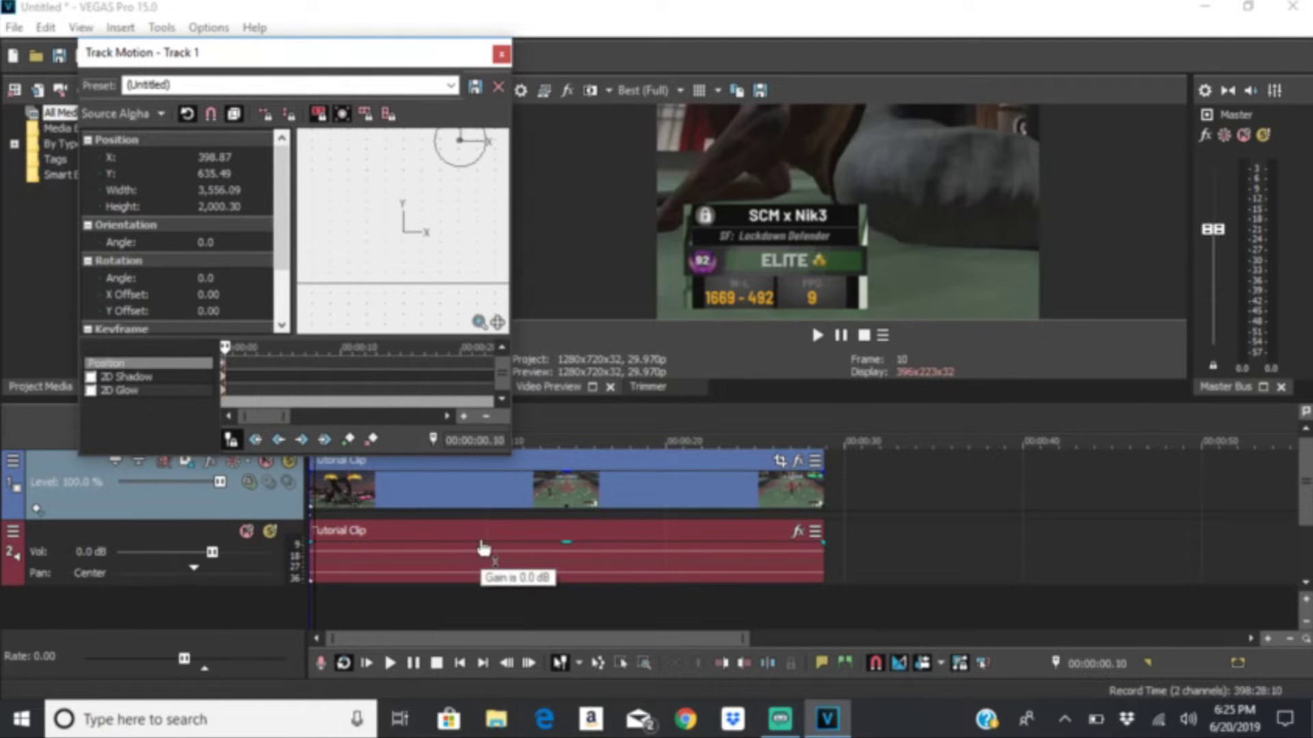
pyautogui.press('Right')
pyautogui.press('Right')
pyautogui.press('Right')
pyautogui.press('Right')
pyautogui.press('Right')
pyautogui.press('Left')
pyautogui.press('Left')
pyautogui.press('Left')
pyautogui.press('Left')
pyautogui.press('Left')
pyautogui.press('Left')
pyautogui.press('Left')
pyautogui.press('Left')
pyautogui.press('Left')
pyautogui.press('Left')
pyautogui.press('Left')
pyautogui.press('Left')
pyautogui.press('Left')
pyautogui.press('Left')
pyautogui.press('Left')
pyautogui.press('Left')
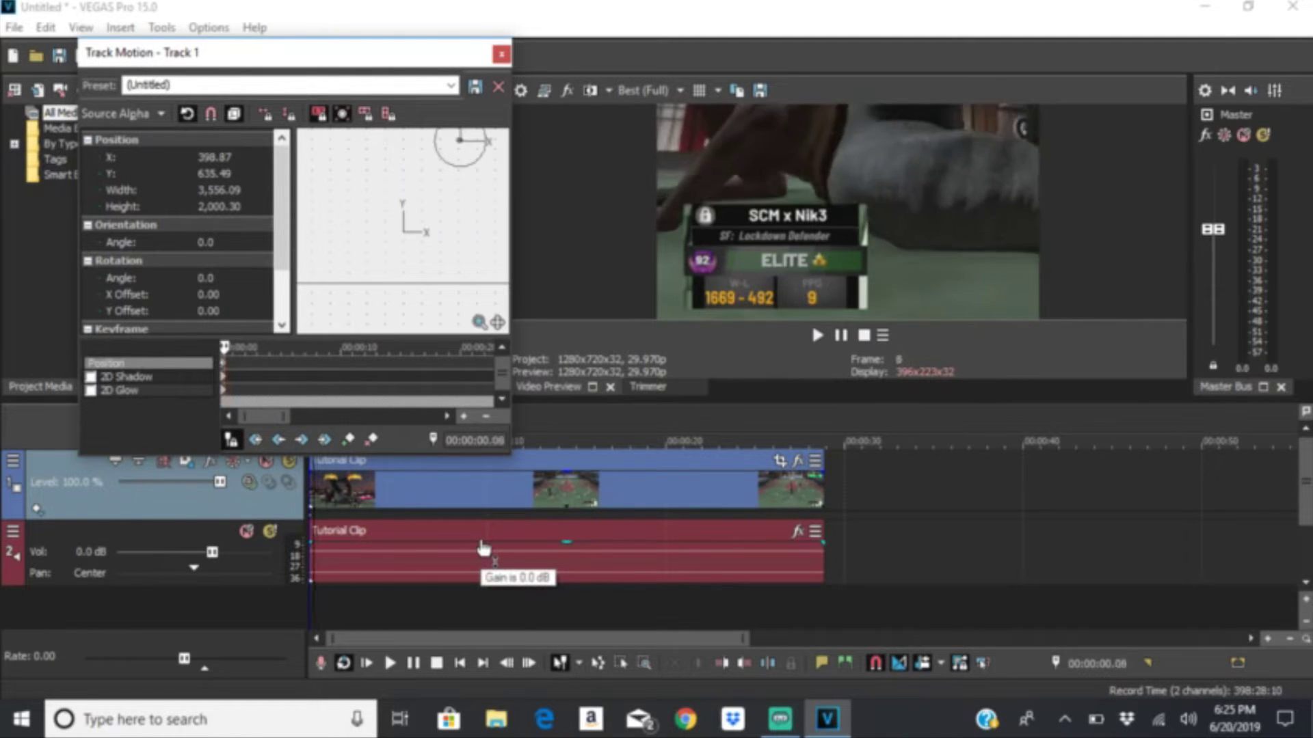
pyautogui.scroll(10, 483, 547)
pyautogui.click(384, 597)
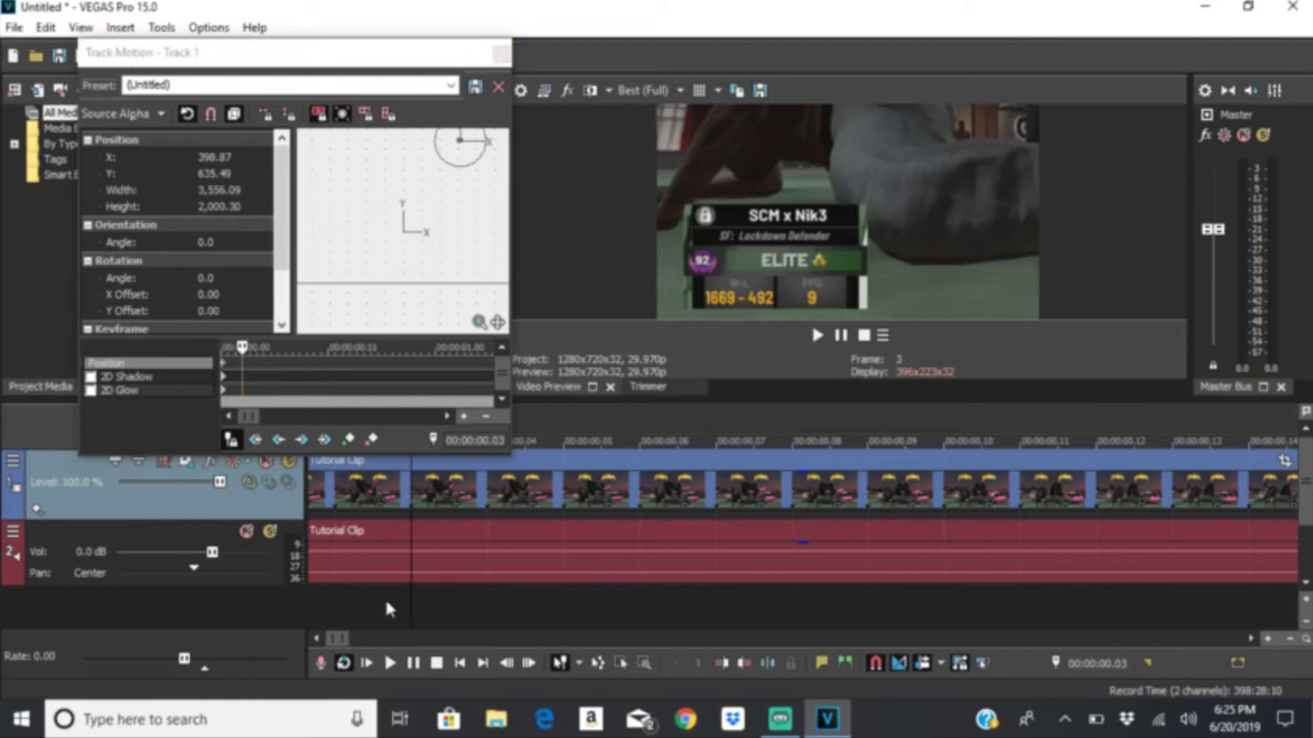
pyautogui.click(459, 663)
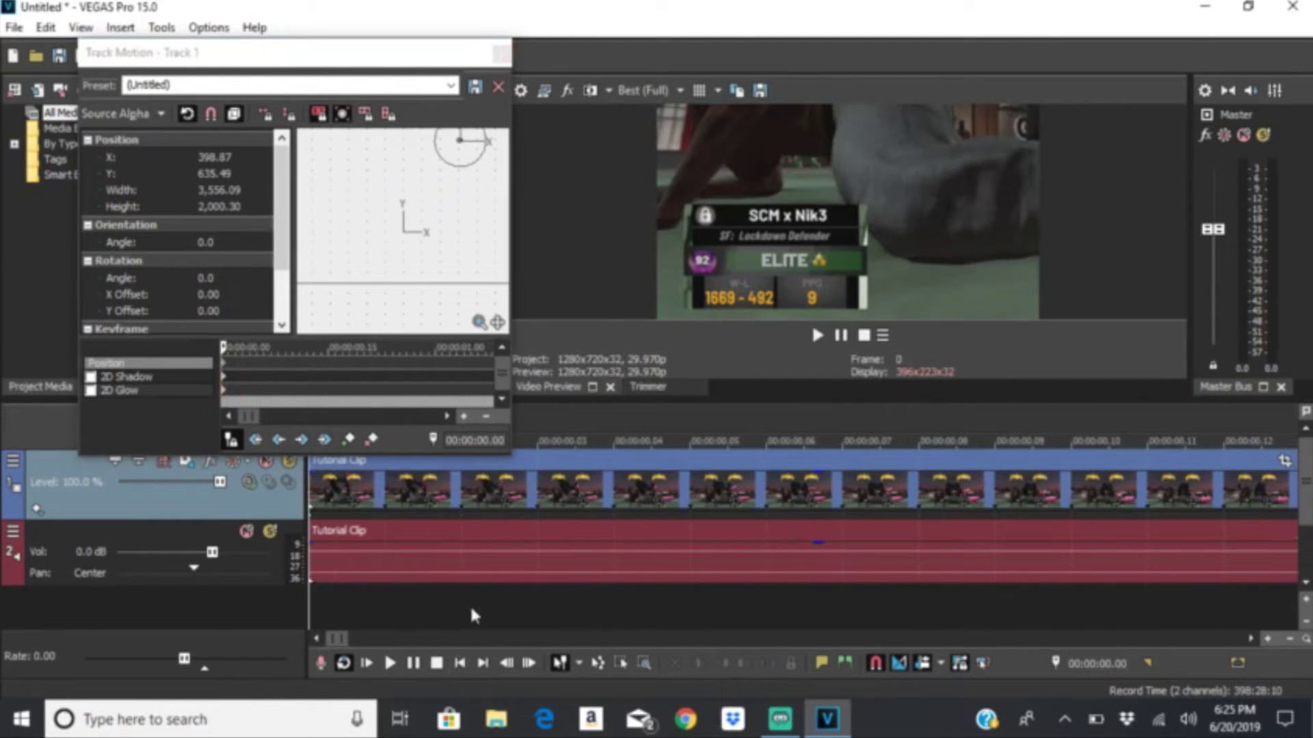
# Step: Restore the Track Motion view and reset the track's box to the full, centred frame at the first keyframe
pyautogui.scroll(-10, 378, 294)
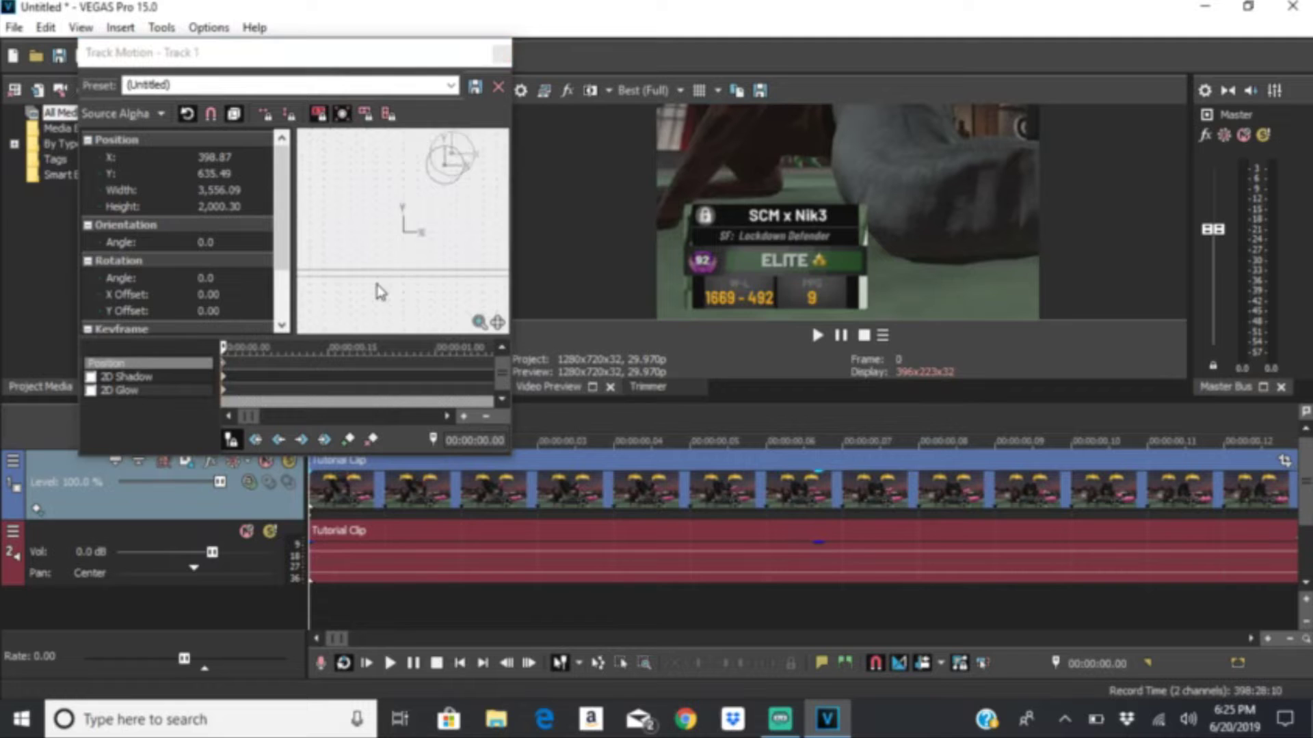
pyautogui.click(419, 211)
pyautogui.rightClick(422, 216)
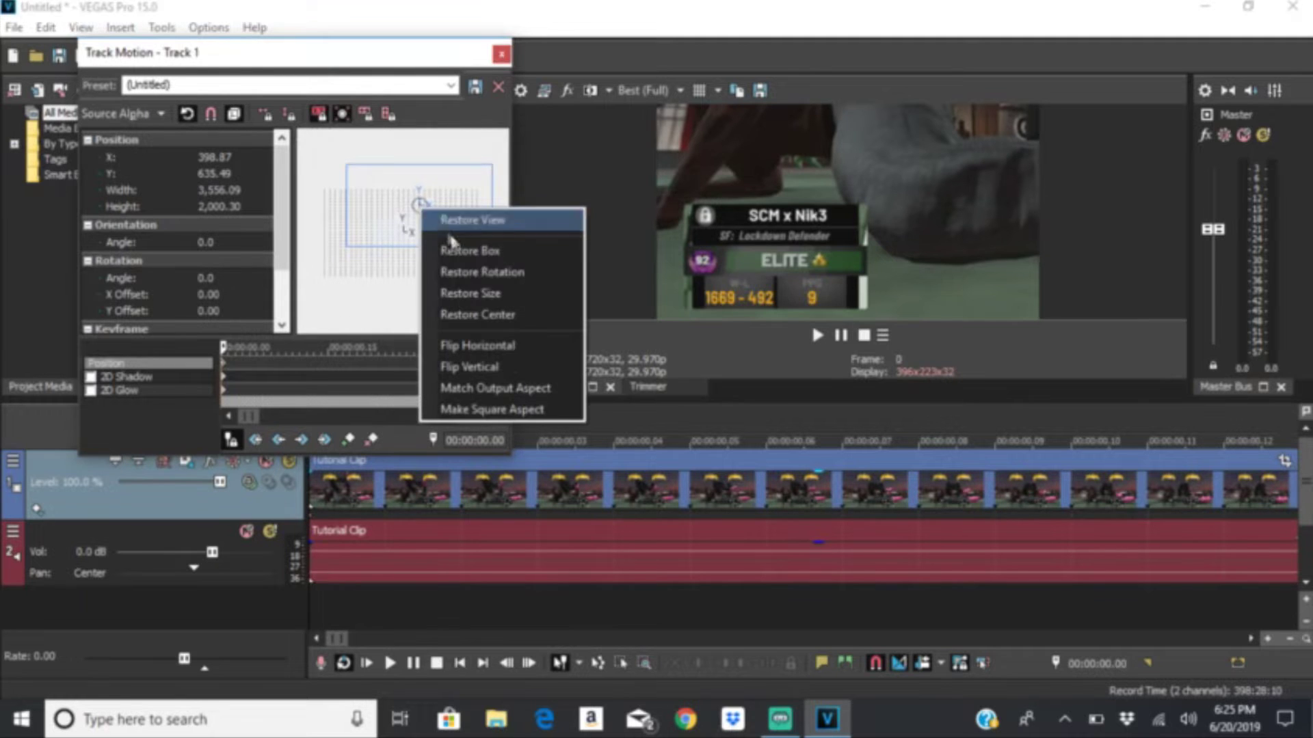
pyautogui.click(459, 218)
pyautogui.rightClick(479, 246)
pyautogui.click(504, 284)
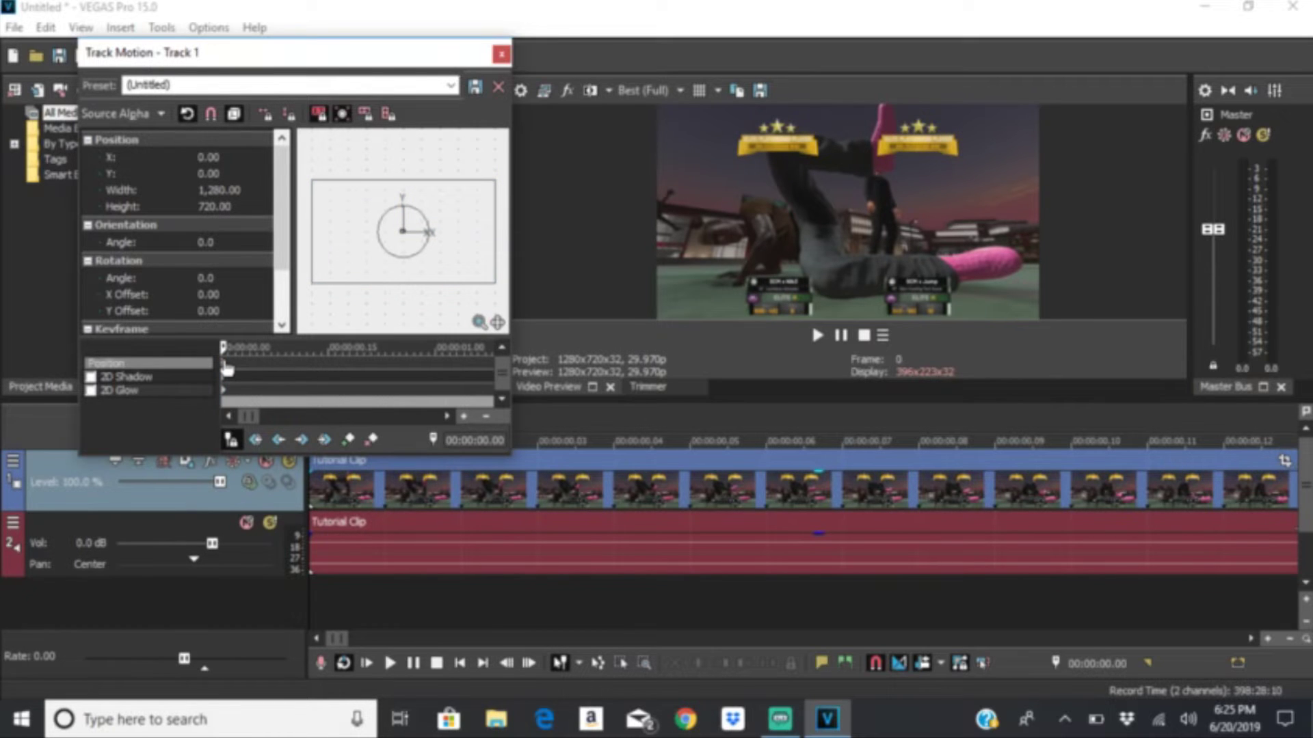
# Step: At 00:00:00.10, scale the track to about 2,575 × 1,449 and offset it to X about 291, Y about 378
pyautogui.press('space')
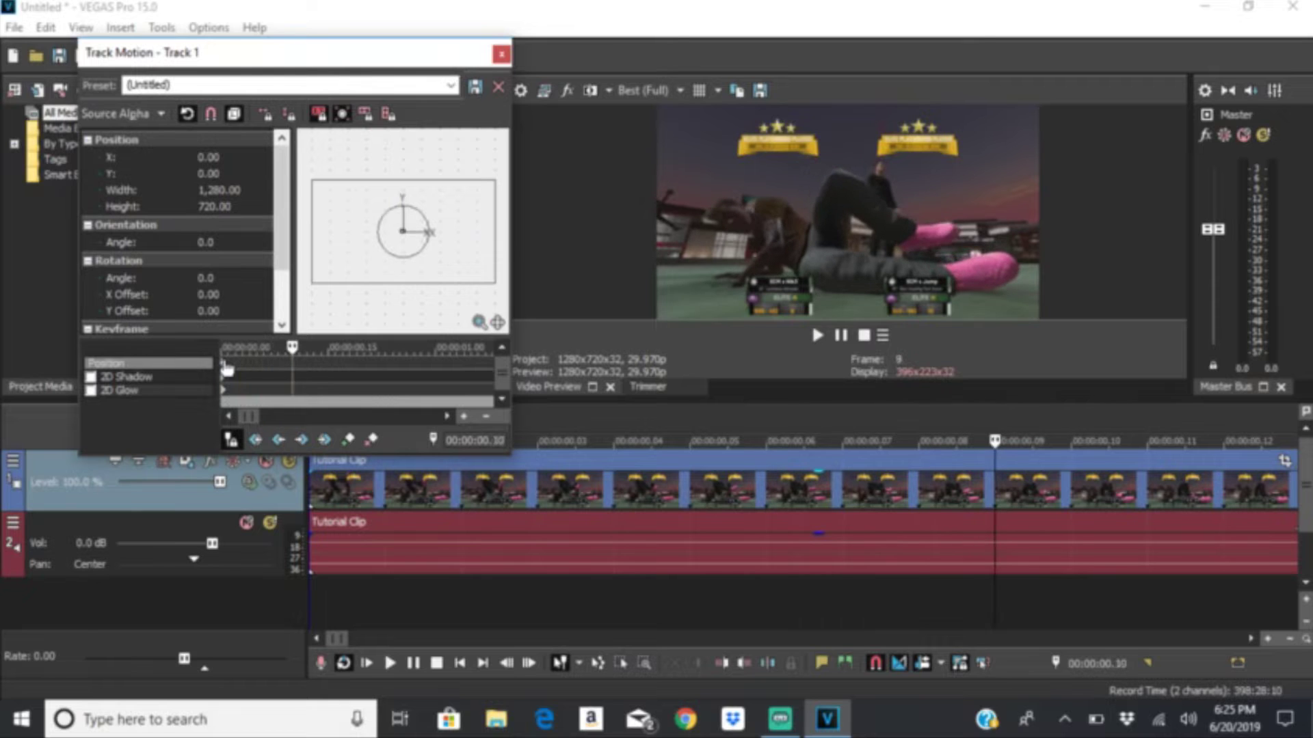
pyautogui.moveTo(493, 283); pyautogui.dragTo(600, 296)
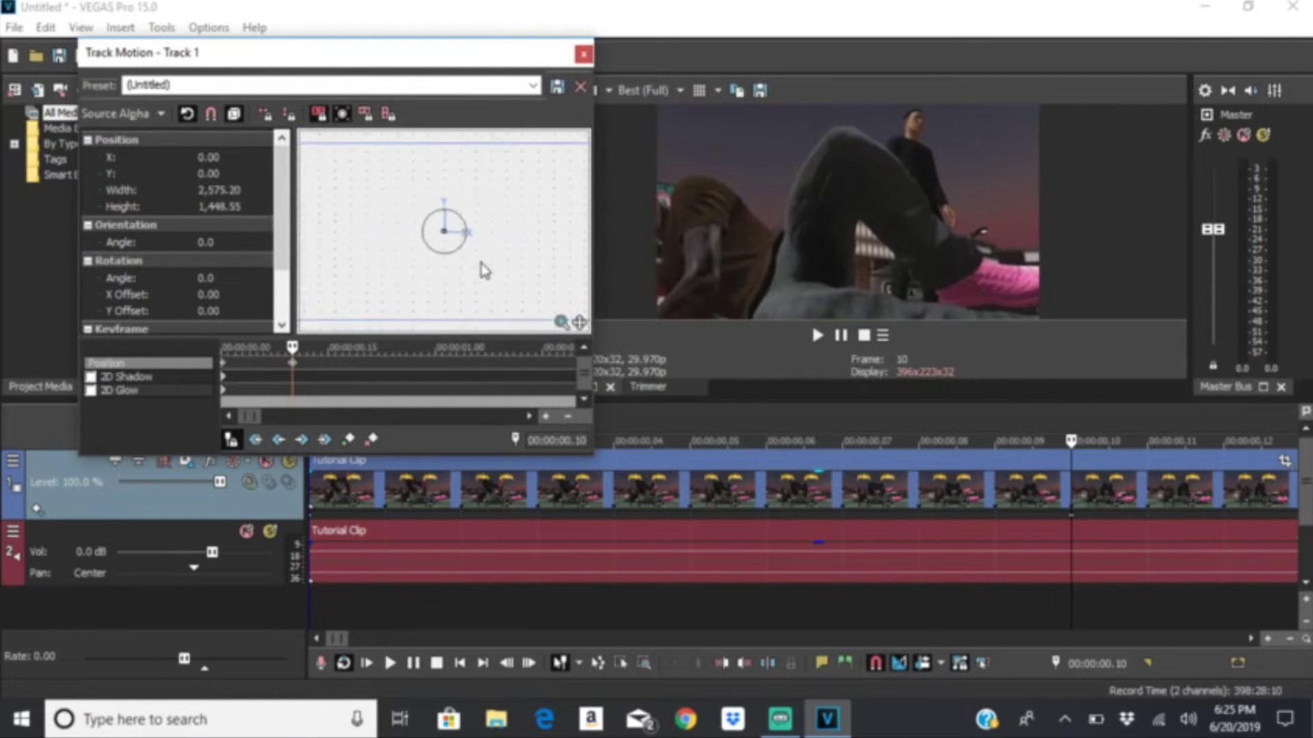
pyautogui.moveTo(432, 281); pyautogui.dragTo(460, 246)
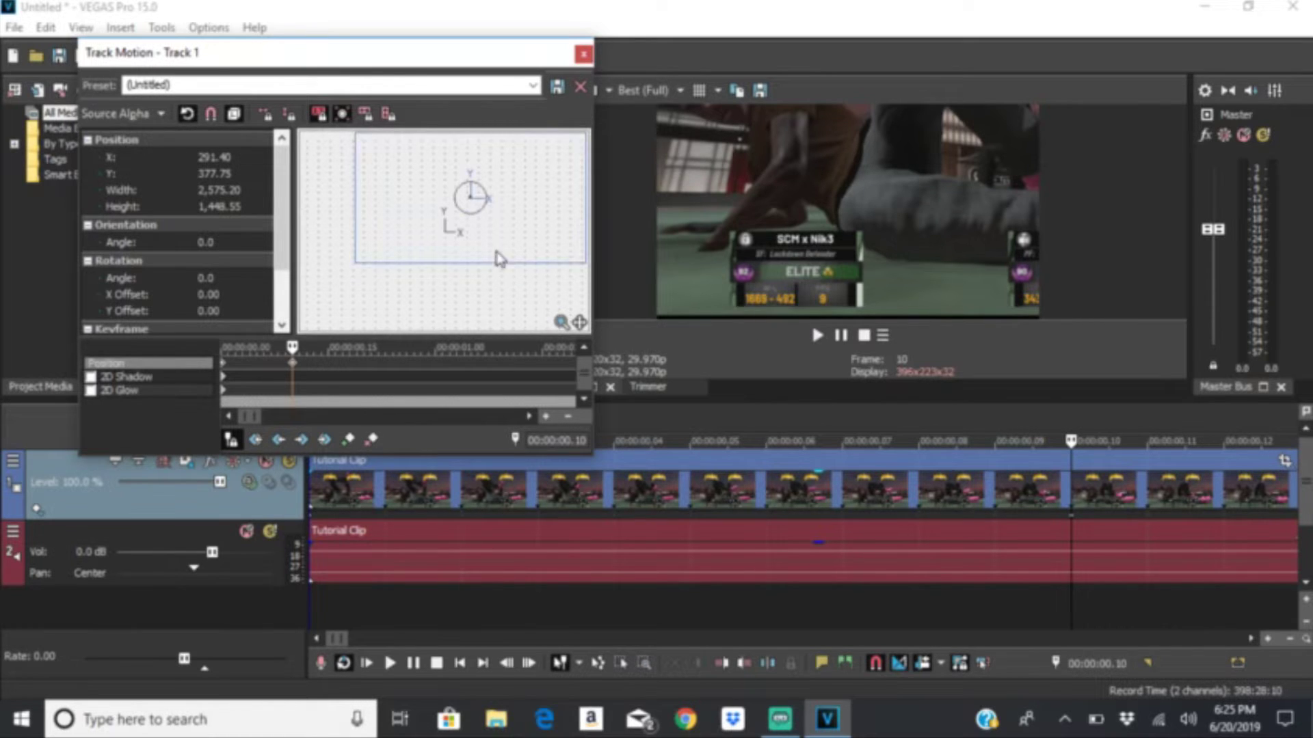
# Step: Fine-tune the 00:00:00.10 framing to Y about 356 so the first player's card sits at the bottom of the picture
pyautogui.moveTo(513, 260); pyautogui.dragTo(513, 260)
pyautogui.press('Up')
pyautogui.press('Down')
pyautogui.press('Down')
pyautogui.press('Down')
pyautogui.press('Down')
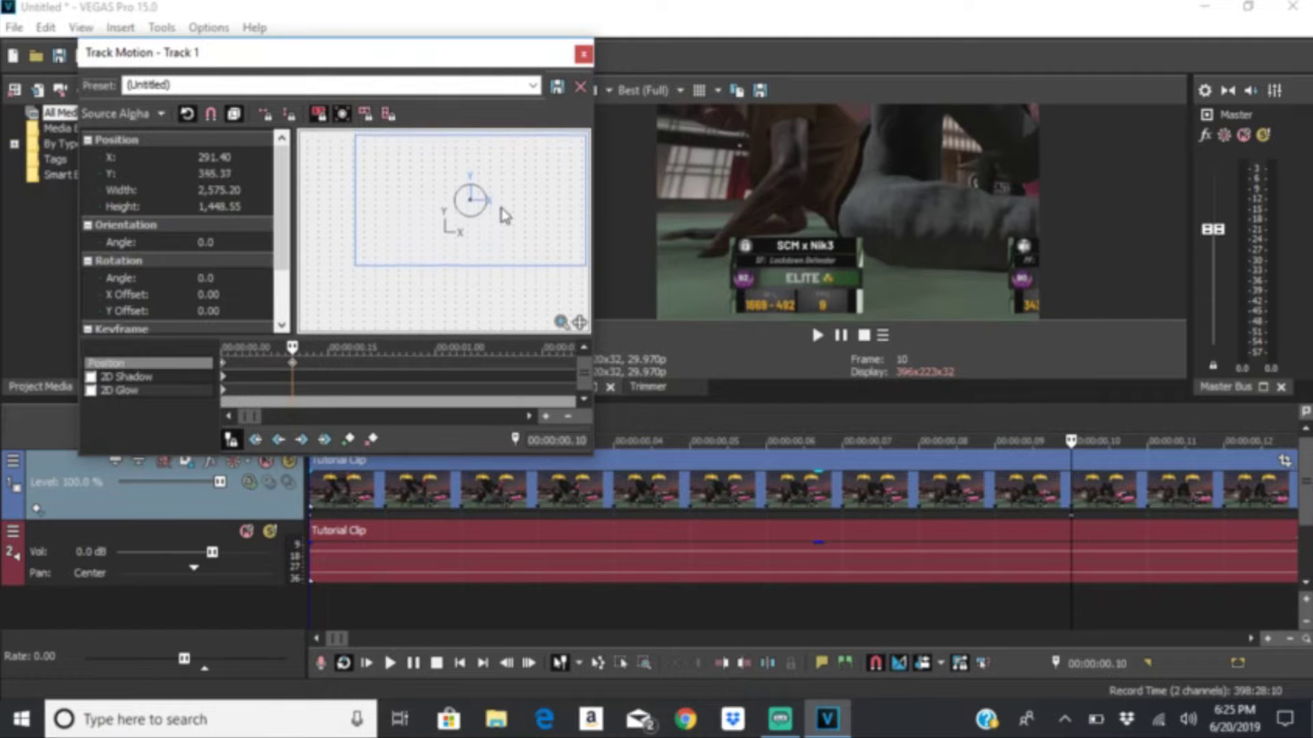
pyautogui.press('Up')
pyautogui.press('Up')
pyautogui.press('Up')
pyautogui.press('Up')
pyautogui.press('Up')
pyautogui.moveTo(505, 215); pyautogui.dragTo(505, 216)
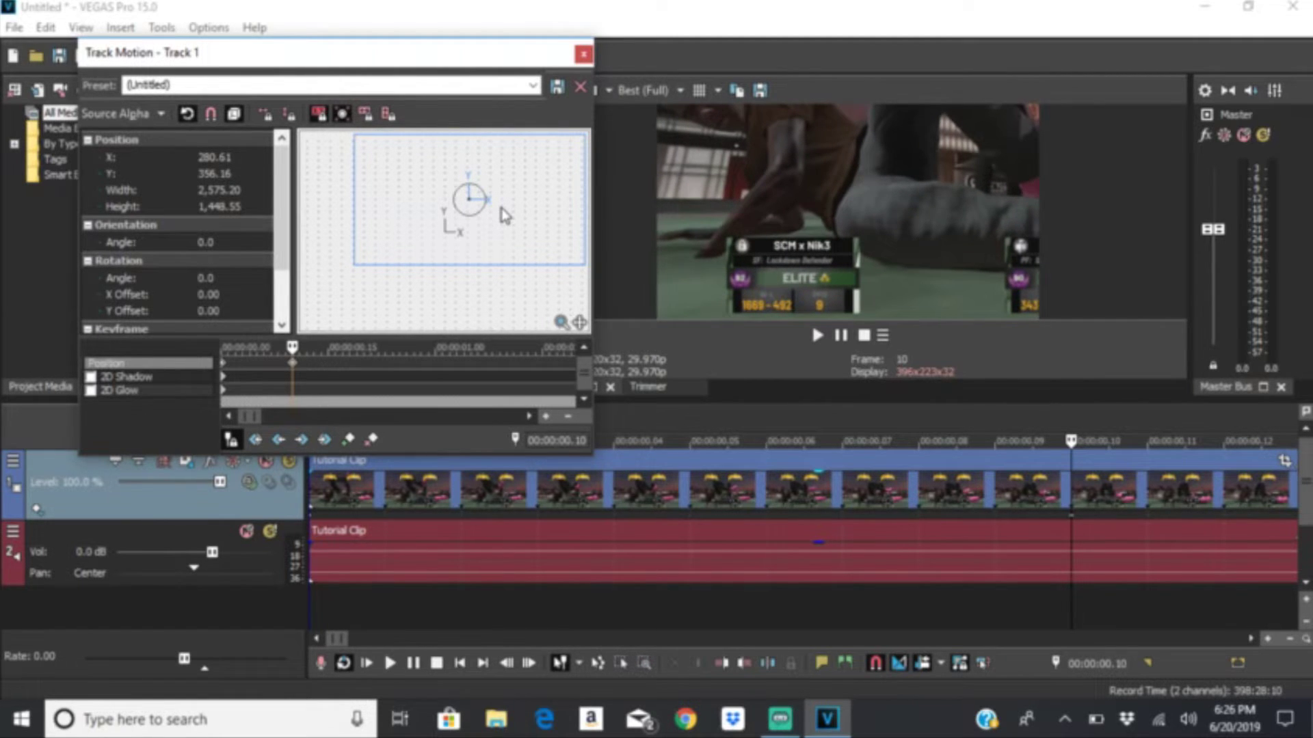
# Step: Shift the 00:00:00.10 framing horizontally to X about 367, bringing the first player's card closer to the centre
pyautogui.moveTo(504, 215); pyautogui.dragTo(505, 216)
pyautogui.press('Right')
pyautogui.press('Right')
pyautogui.press('Right')
pyautogui.press('Right')
pyautogui.press('Right')
pyautogui.press('Right')
pyautogui.press('Right')
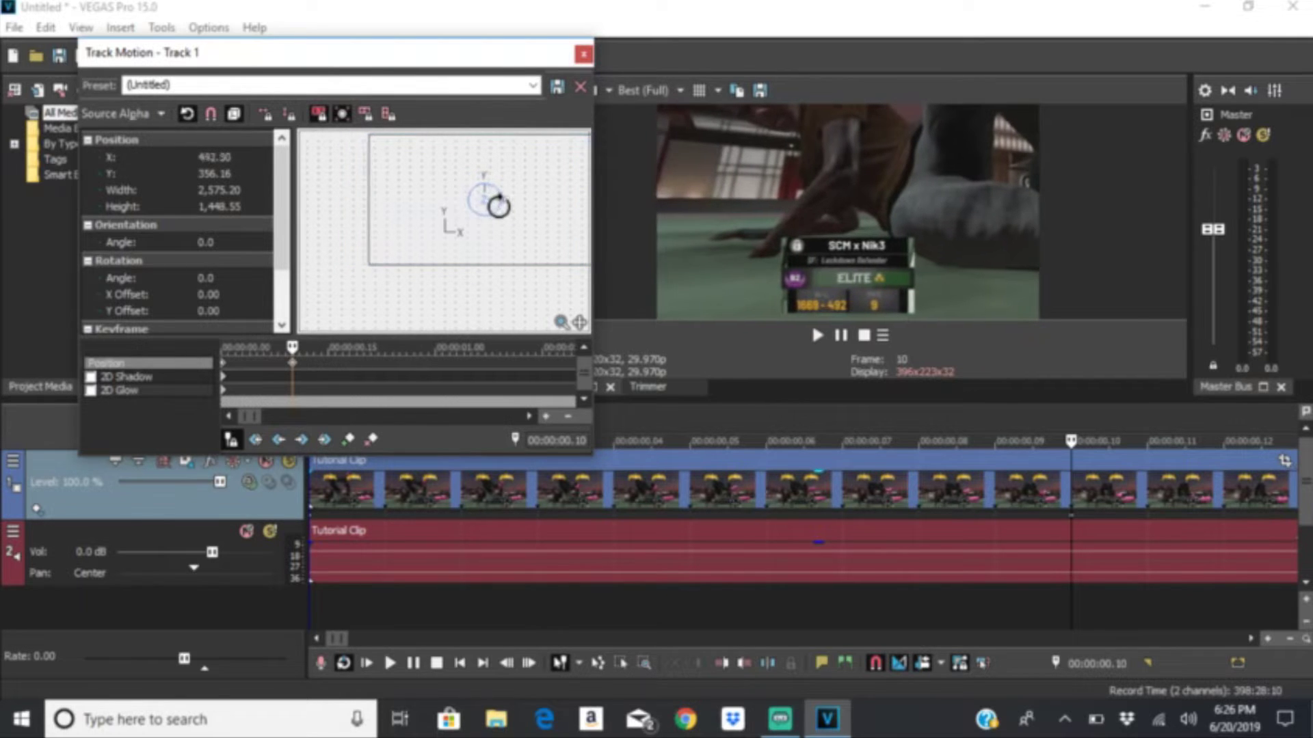
# Step: Play the zoom-in from the start and step back through the frames to check the move onto the first player's card
pyautogui.click(377, 661)
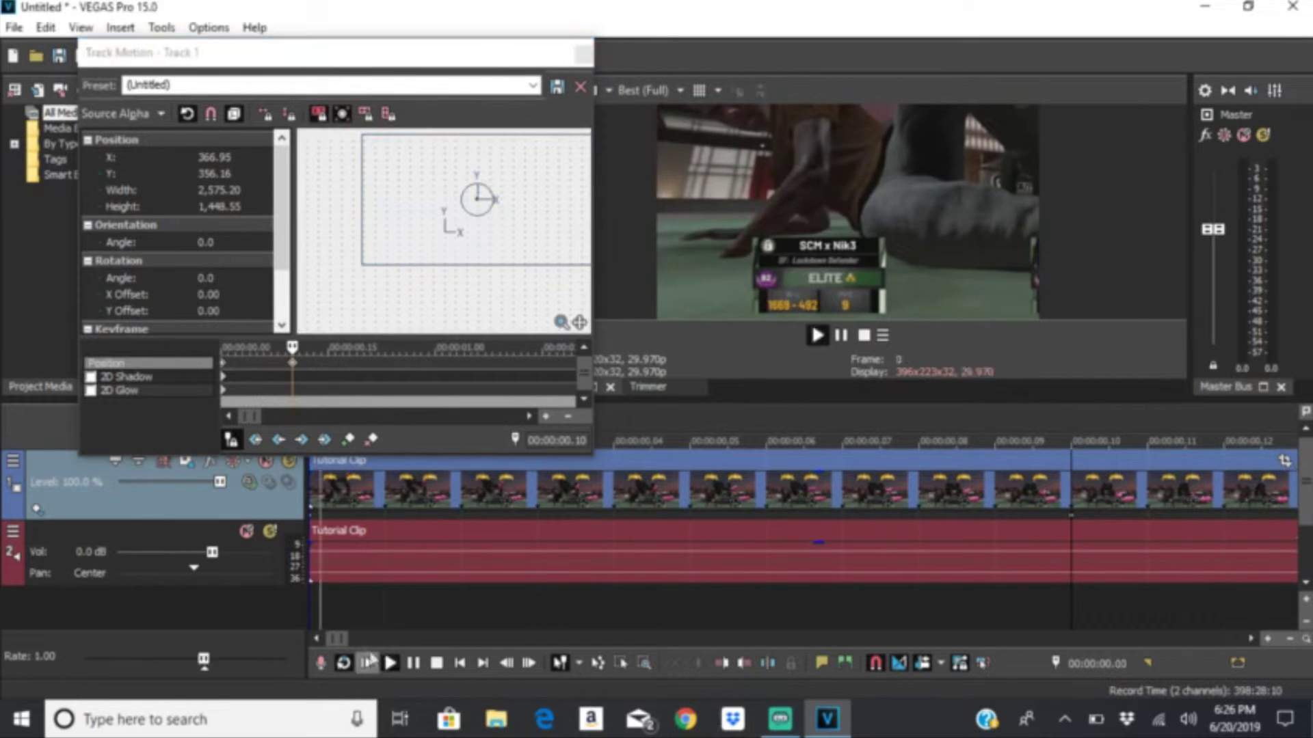
pyautogui.press('Return')
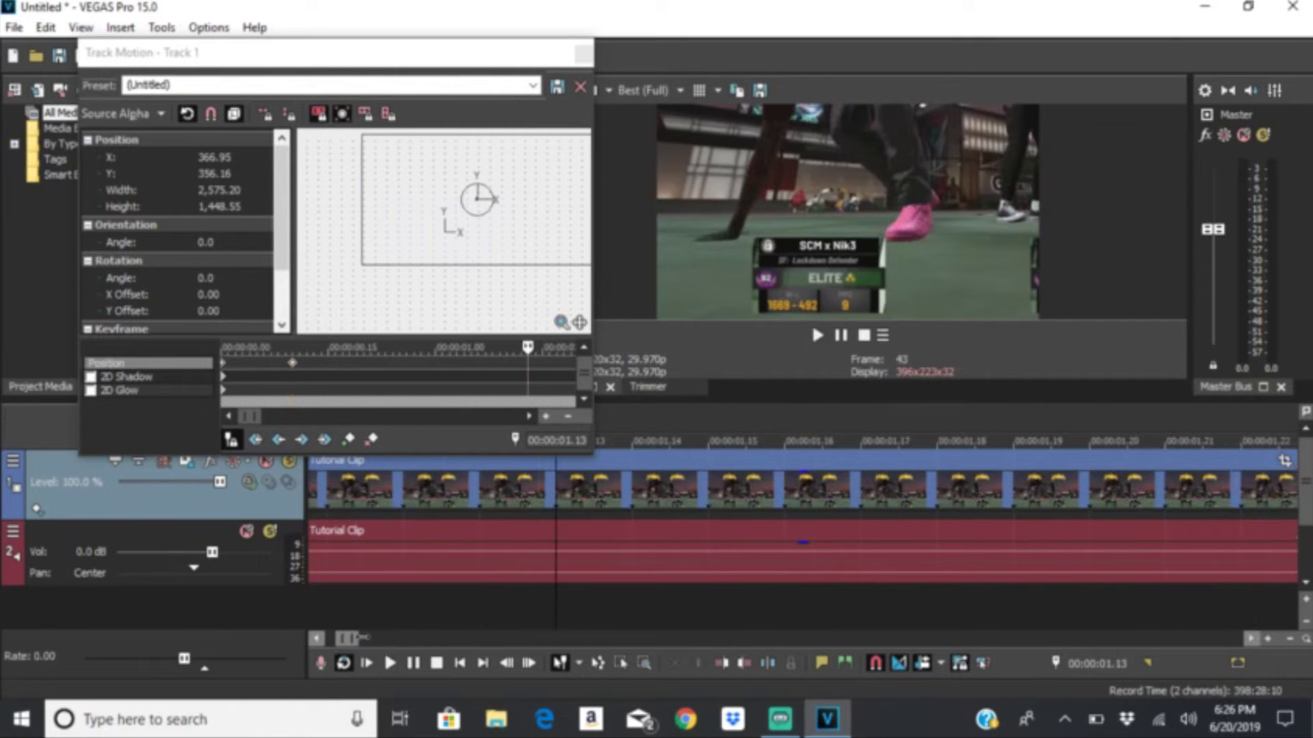
pyautogui.press('Right')
pyautogui.press('Left')
pyautogui.press('Left')
pyautogui.press('Left')
pyautogui.press('Left')
pyautogui.press('Left')
pyautogui.press('Left')
pyautogui.press('Left')
pyautogui.press('Left')
pyautogui.press('Left')
pyautogui.press('Left')
pyautogui.press('Left')
pyautogui.press('Left')
pyautogui.press('Left')
pyautogui.press('Left')
pyautogui.press('Left')
pyautogui.press('Left')
pyautogui.press('Left')
pyautogui.press('Left')
pyautogui.press('Left')
pyautogui.press('Left')
pyautogui.press('Left')
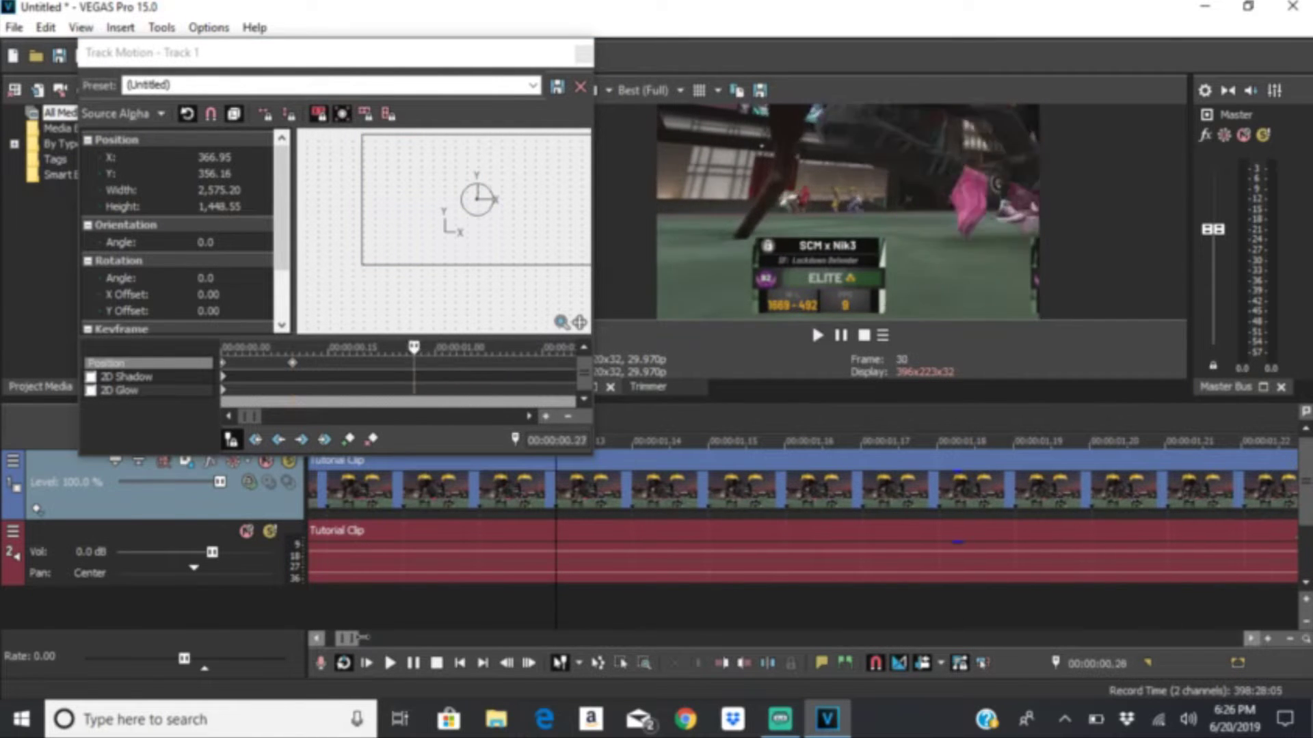
# Step: At 00:00:01.10, shift the track horizontally to X about -443 so the second player's card is framed
pyautogui.press('Right')
pyautogui.press('Right')
pyautogui.press('Right')
pyautogui.press('Right')
pyautogui.press('Right')
pyautogui.press('Right')
pyautogui.press('Right')
pyautogui.press('Right')
pyautogui.press('Right')
pyautogui.press('Right')
pyautogui.press('Right')
pyautogui.press('Right')
pyautogui.press('Right')
pyautogui.press('Right')
pyautogui.press('Right')
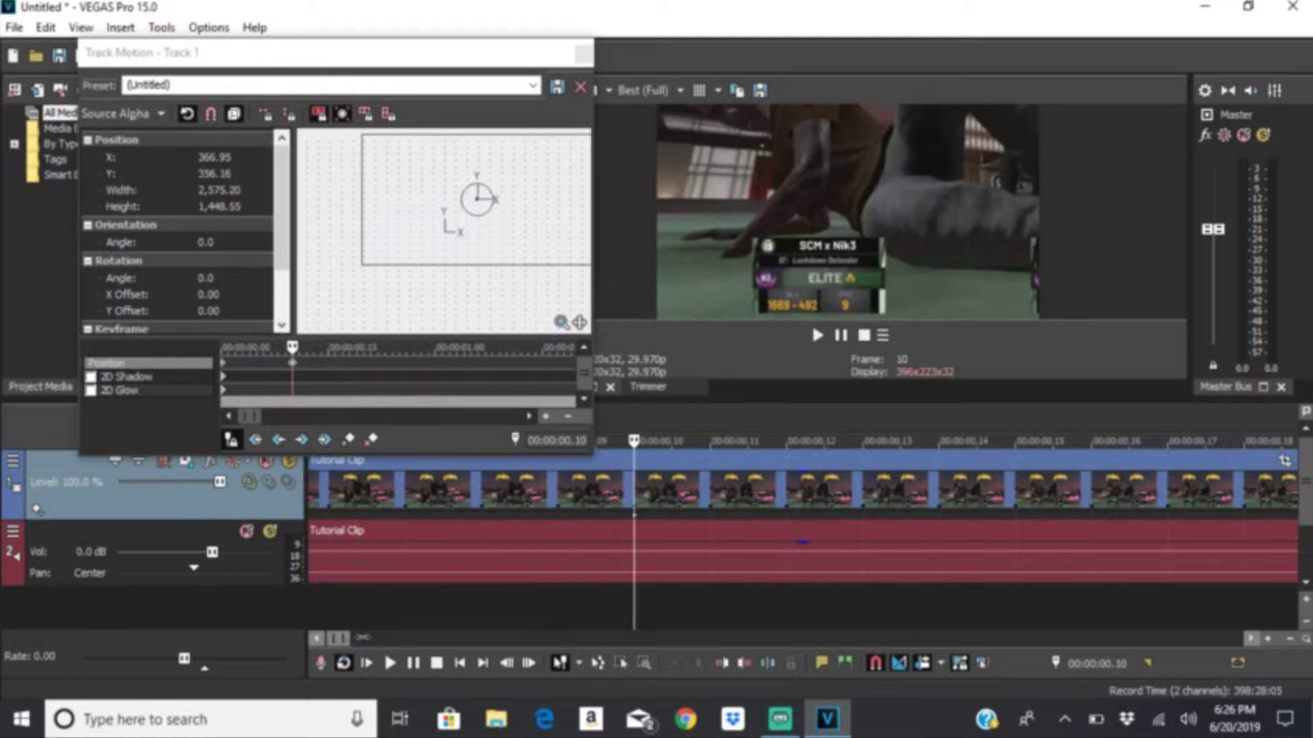
pyautogui.press('Right')
pyautogui.press('Right')
pyautogui.press('Right')
pyautogui.press('Right')
pyautogui.press('Right')
pyautogui.press('Right')
pyautogui.press('Right')
pyautogui.press('Right')
pyautogui.press('Right')
pyautogui.press('Right')
pyautogui.press('Right')
pyautogui.press('Right')
pyautogui.press('Right')
pyautogui.press('Right')
pyautogui.press('Right')
pyautogui.press('Right')
pyautogui.press('Right')
pyautogui.press('Right')
pyautogui.press('Right')
pyautogui.press('Right')
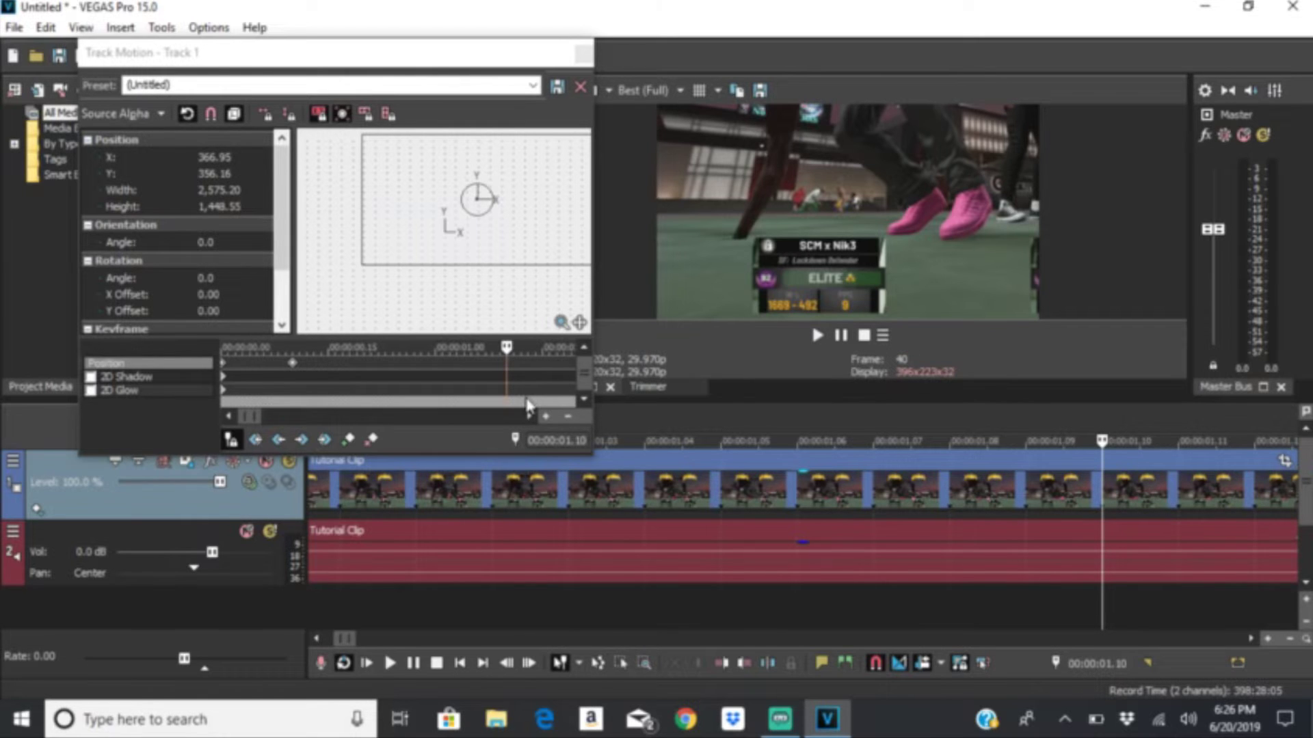
pyautogui.moveTo(494, 258); pyautogui.dragTo(489, 255)
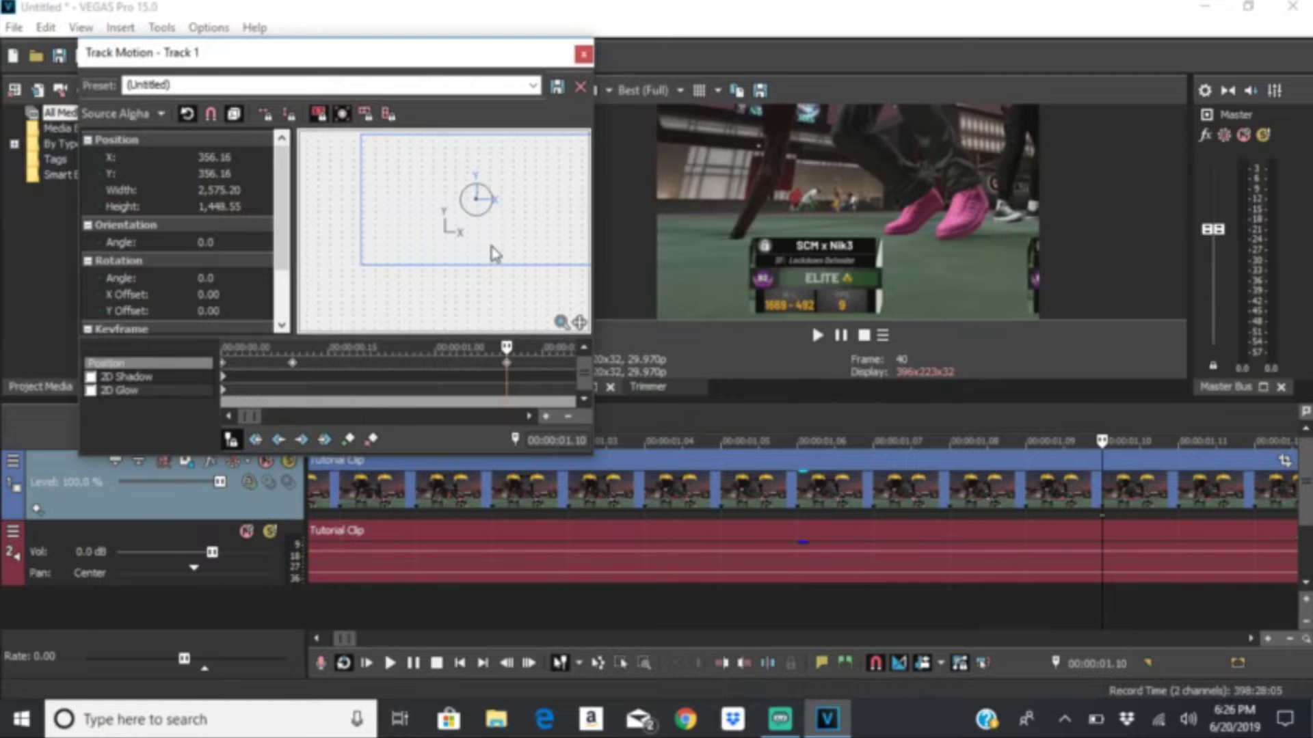
pyautogui.press('Left')
pyautogui.press('Left')
pyautogui.press('Left')
pyautogui.press('Left')
pyautogui.press('Left')
pyautogui.press('Left')
pyautogui.press('Left')
pyautogui.press('Left')
pyautogui.press('Left')
pyautogui.press('Left')
pyautogui.press('Left')
pyautogui.press('Left')
pyautogui.press('Left')
pyautogui.press('Left')
pyautogui.press('Left')
pyautogui.press('Left')
pyautogui.press('Left')
pyautogui.press('Left')
pyautogui.press('Left')
pyautogui.press('Left')
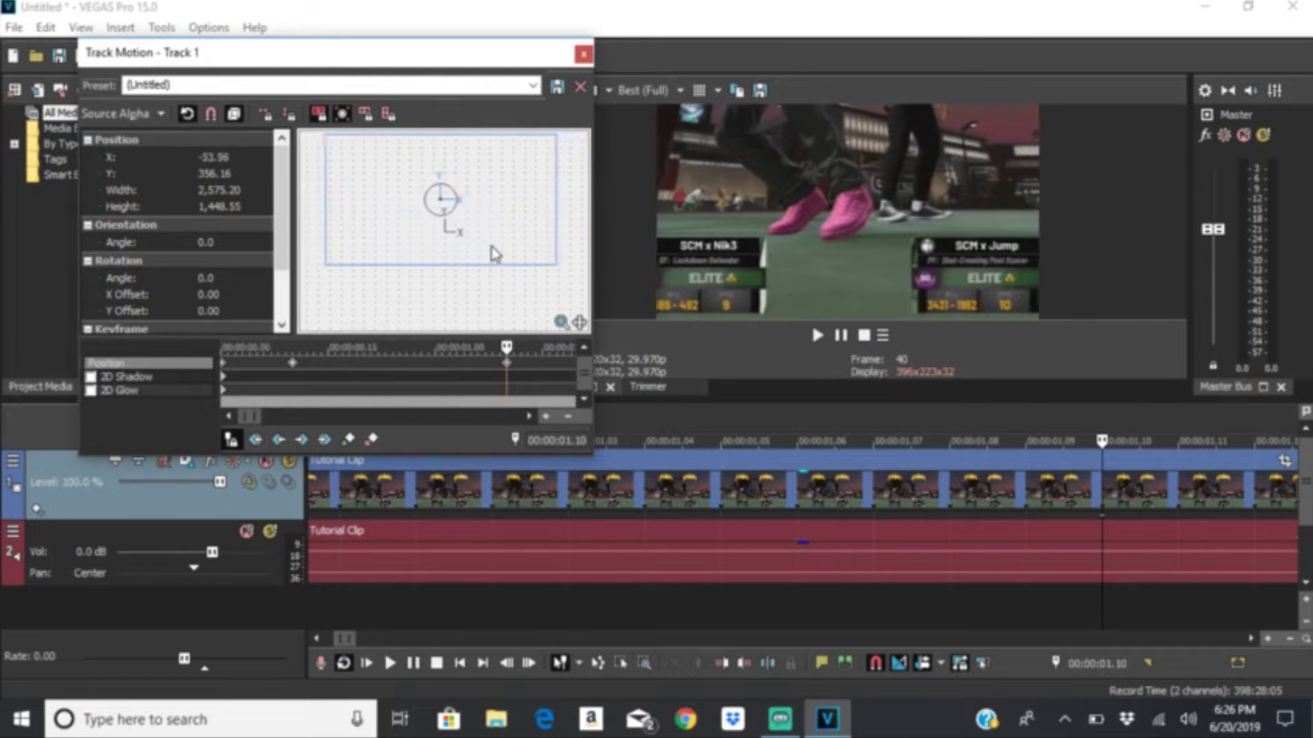
pyautogui.press('Left')
pyautogui.press('Left')
pyautogui.press('Left')
pyautogui.press('Left')
pyautogui.press('Left')
pyautogui.press('Left')
pyautogui.press('Left')
pyautogui.press('Left')
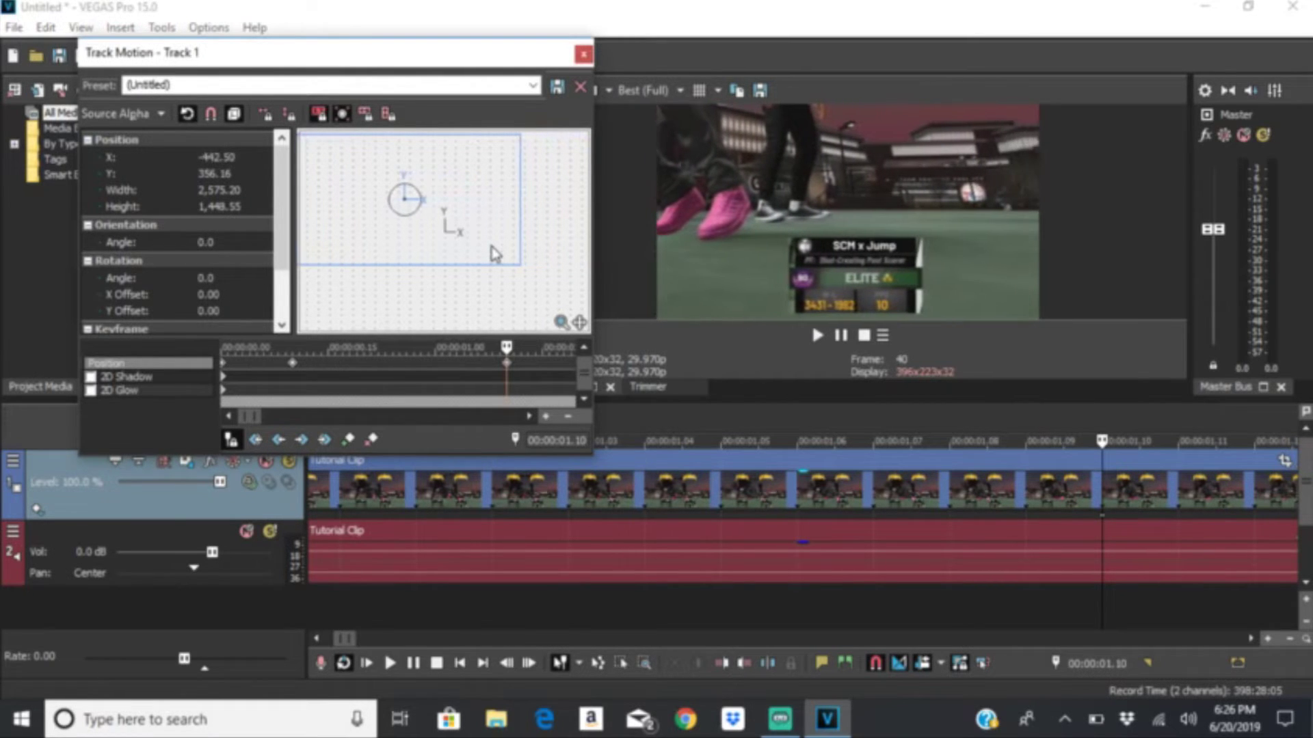
# Step: Play the move from the start and review the pan from the first player's card to the second
pyautogui.click(377, 620)
pyautogui.press('space')
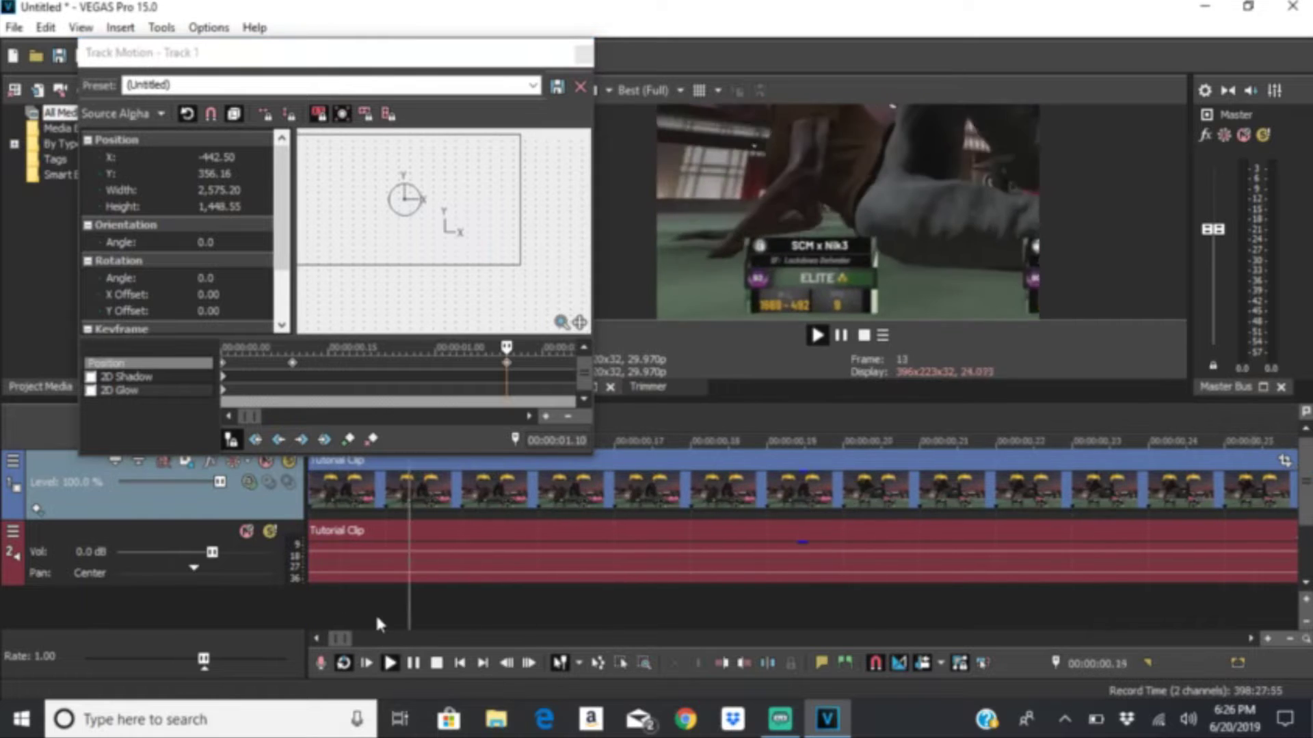
pyautogui.press('Return')
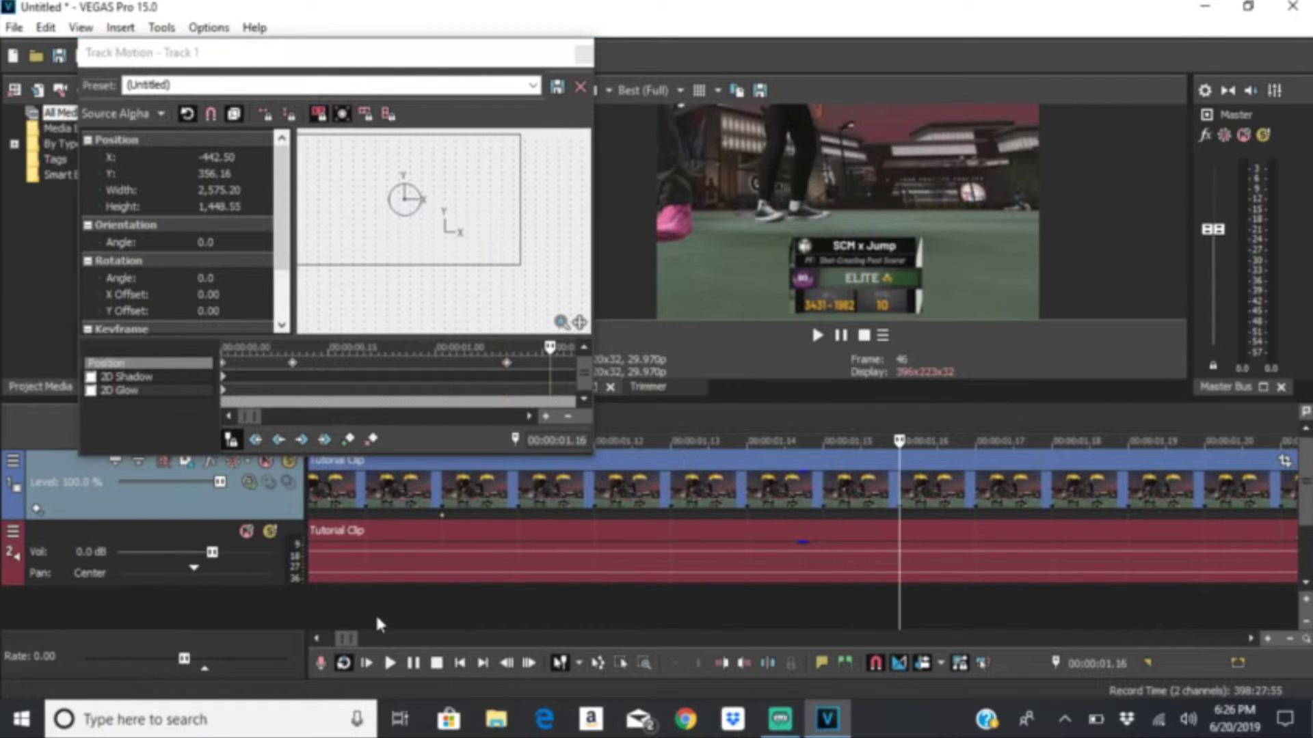
pyautogui.click(366, 663)
pyautogui.click(412, 665)
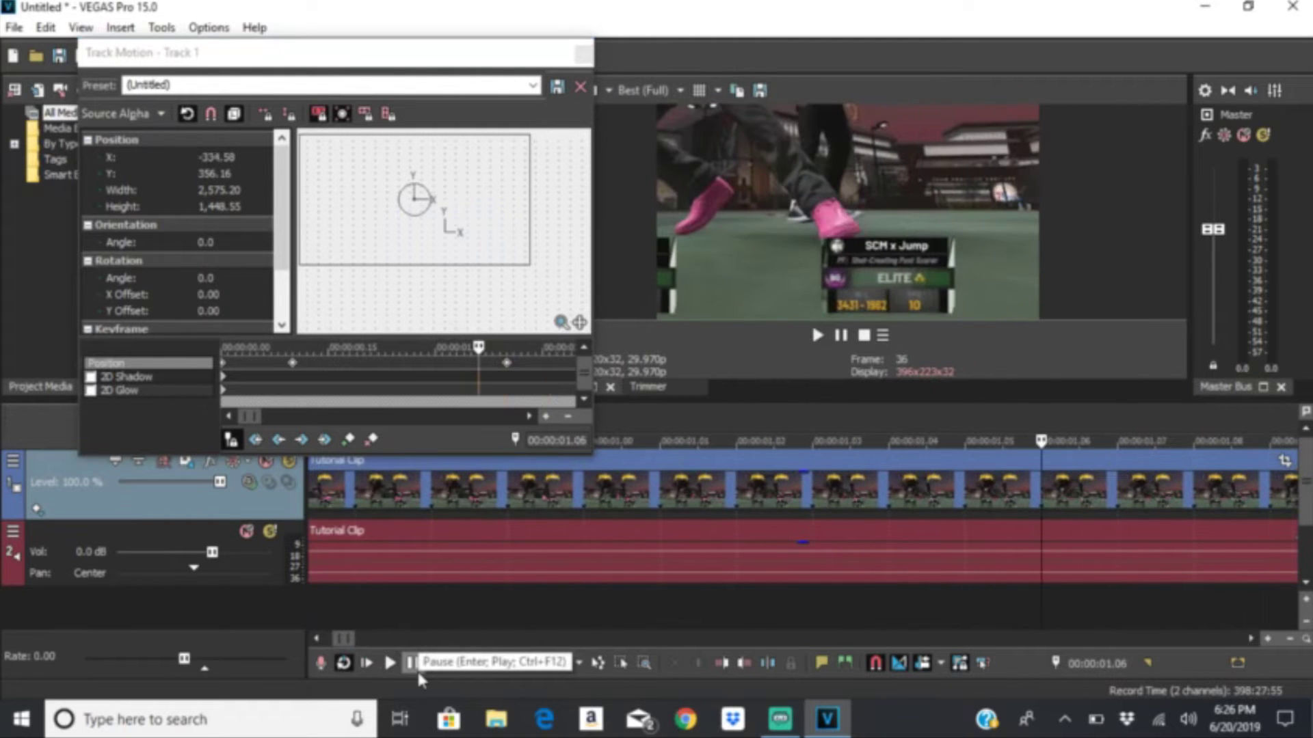
pyautogui.click(417, 671)
pyautogui.click(417, 671)
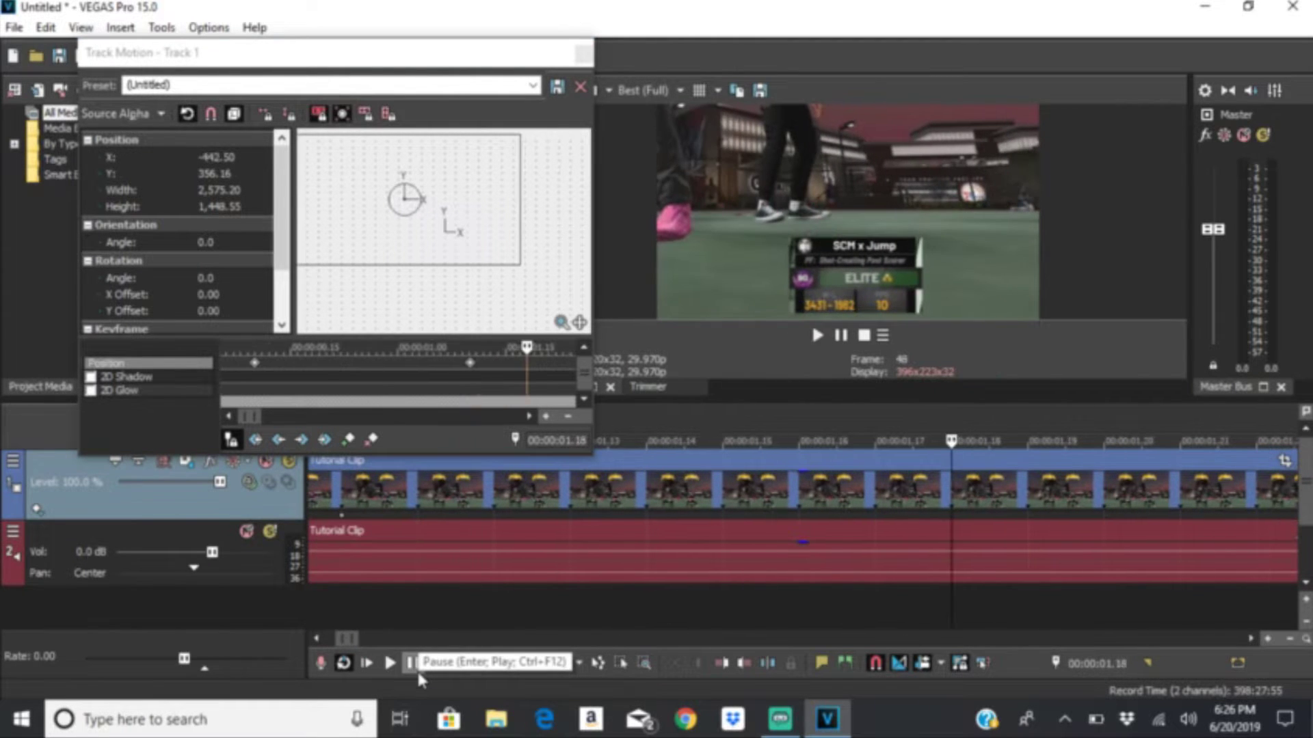
pyautogui.click(460, 663)
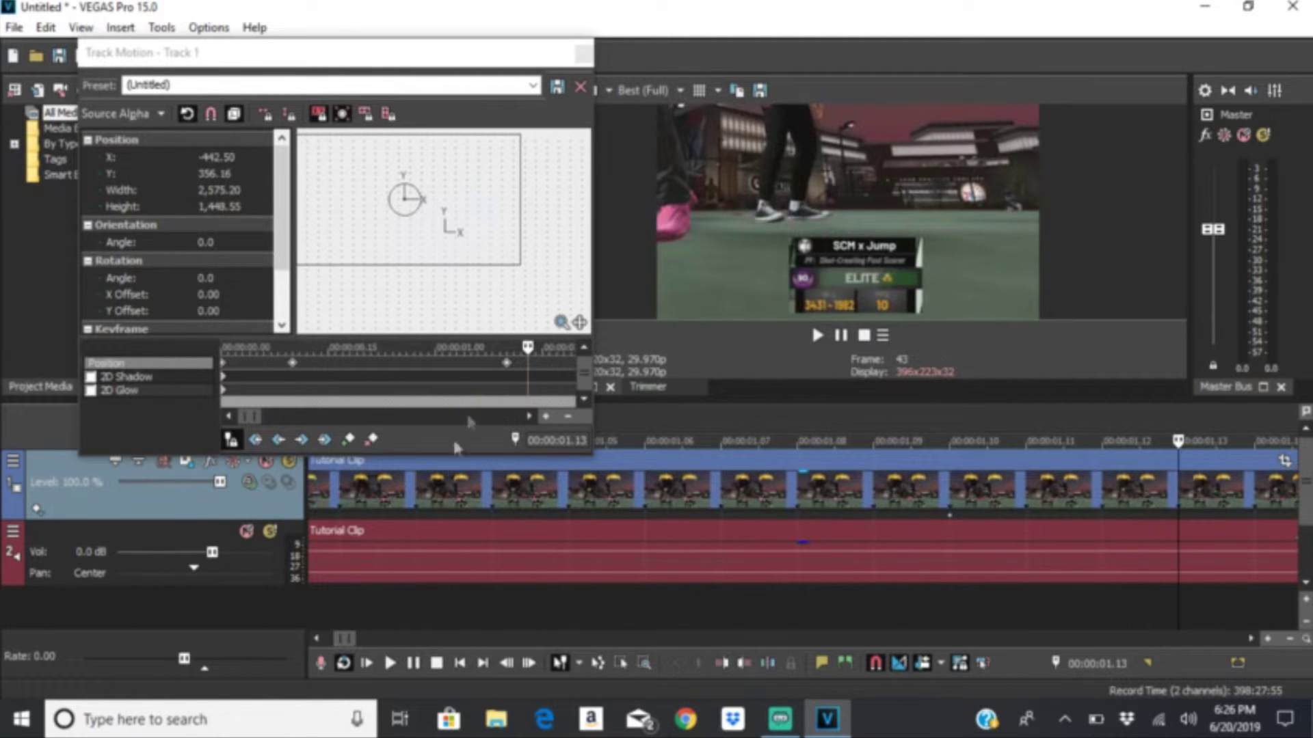
# Step: Add a position keyframe at 00:00:01.00 with X about 291, keeping the first player's card framed until the faster pan
pyautogui.click(506, 362)
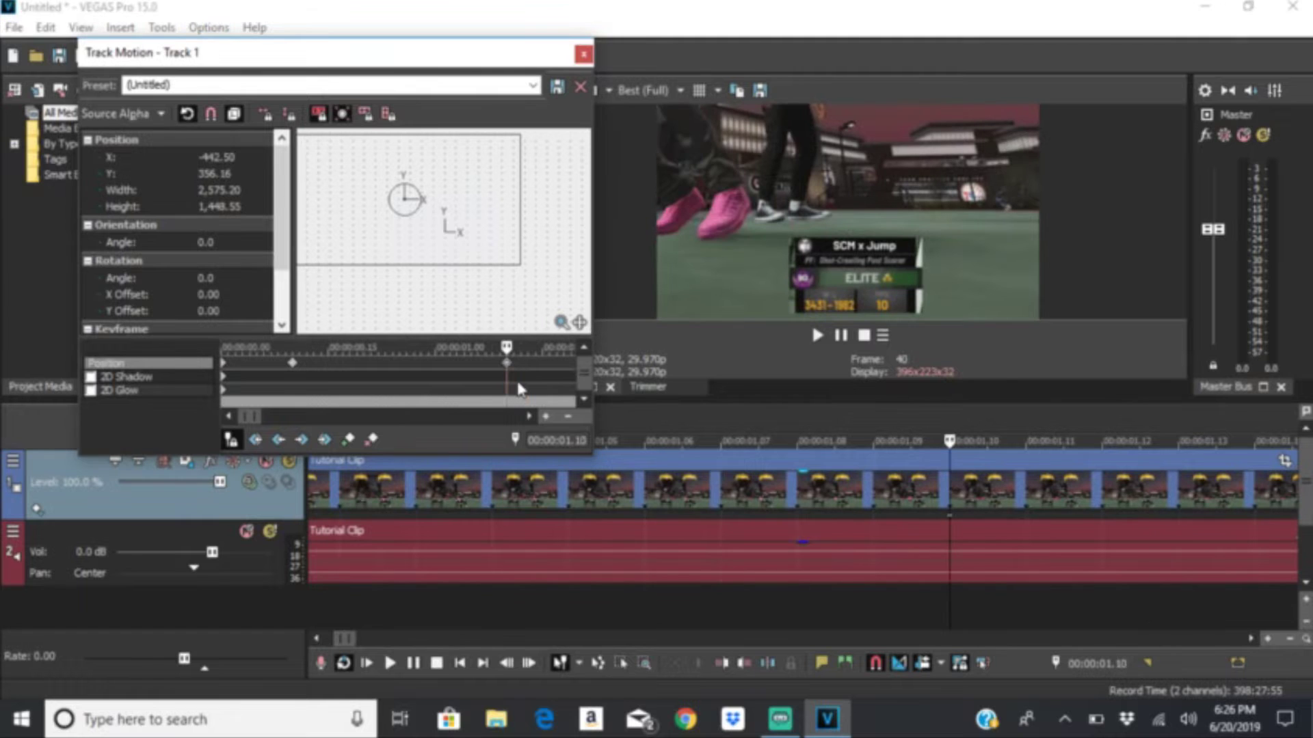
pyautogui.press('Left')
pyautogui.press('Left')
pyautogui.press('Left')
pyautogui.press('Left')
pyautogui.press('Left')
pyautogui.press('Left')
pyautogui.press('Left')
pyautogui.press('Left')
pyautogui.press('Left')
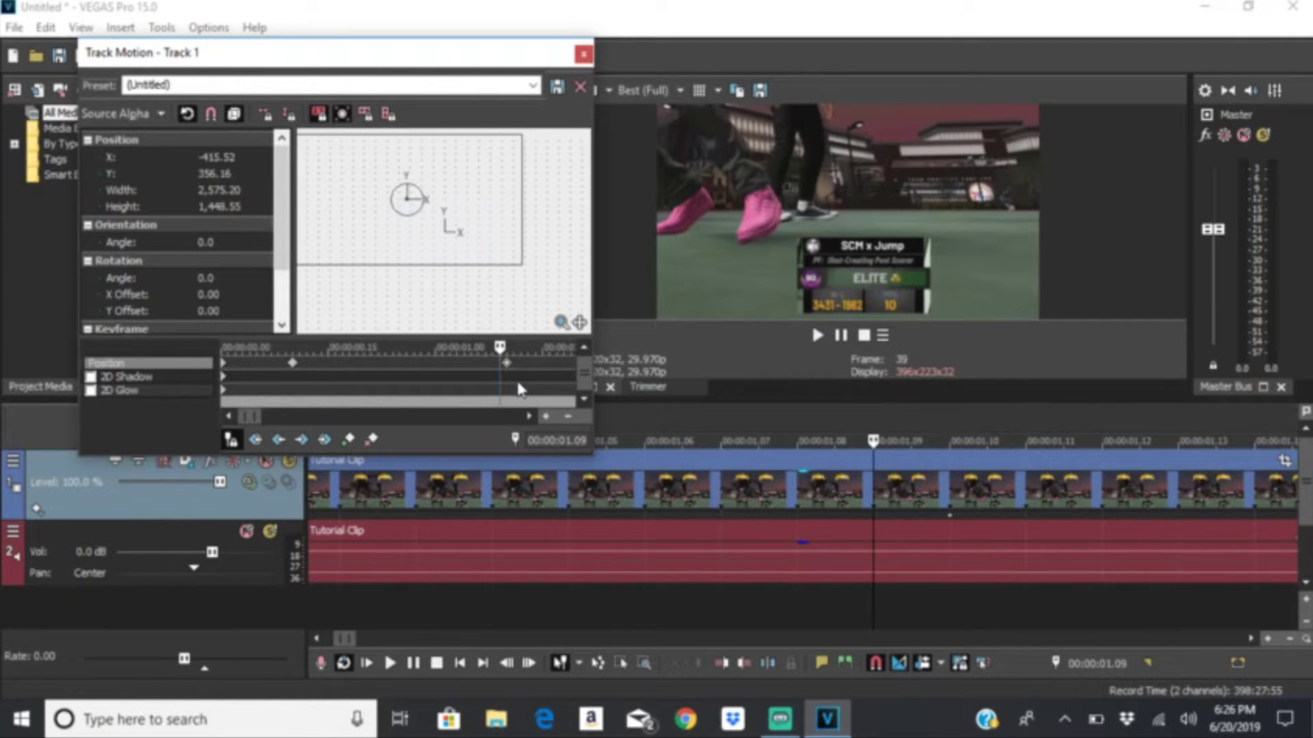
pyautogui.press('Left')
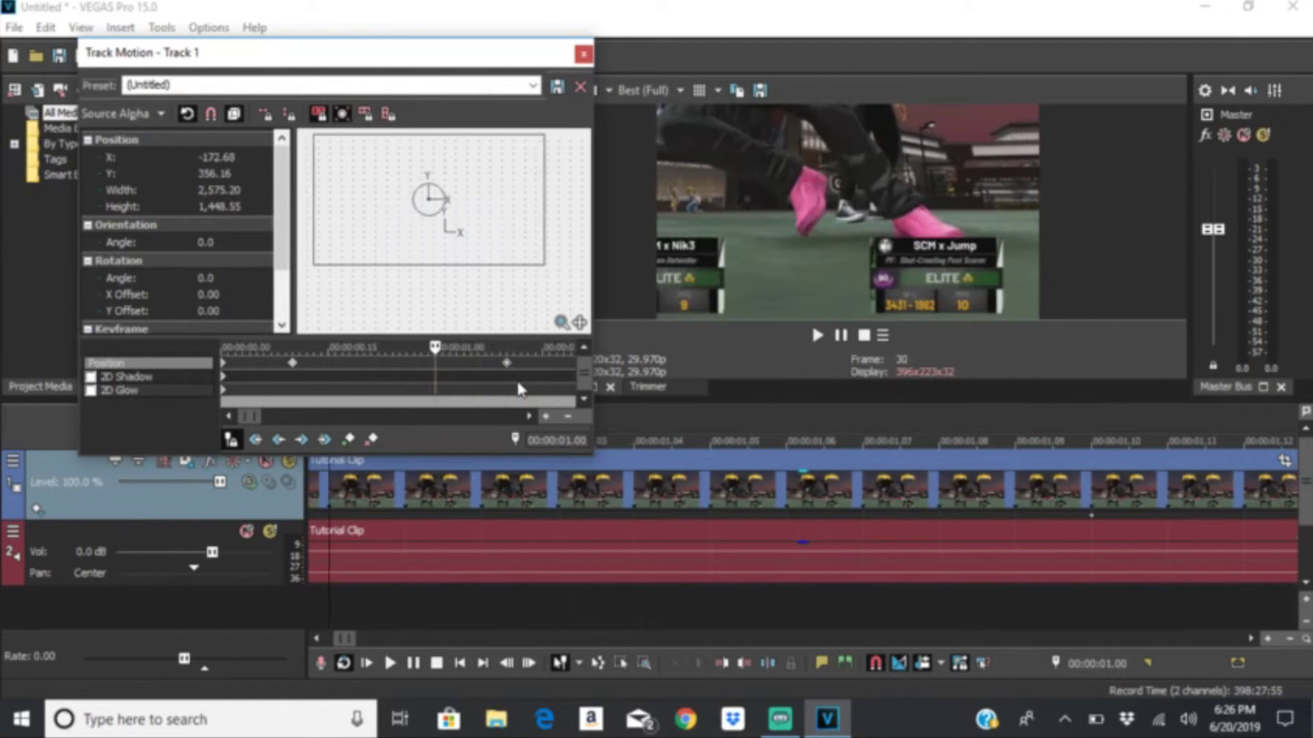
pyautogui.click(412, 241)
pyautogui.press('Left')
pyautogui.press('Left')
pyautogui.press('Left')
pyautogui.press('Right')
pyautogui.press('Right')
pyautogui.press('Right')
pyautogui.press('Right')
pyautogui.press('Right')
pyautogui.press('Right')
pyautogui.press('Right')
pyautogui.press('Right')
pyautogui.press('Right')
pyautogui.press('Right')
pyautogui.press('Right')
pyautogui.press('Right')
pyautogui.press('Right')
pyautogui.press('Right')
pyautogui.press('Right')
pyautogui.press('Right')
pyautogui.press('Right')
pyautogui.press('Right')
pyautogui.press('Right')
pyautogui.press('Right')
pyautogui.press('Right')
pyautogui.press('Right')
pyautogui.press('Right')
pyautogui.press('Right')
pyautogui.press('Right')
pyautogui.press('Right')
pyautogui.press('Right')
pyautogui.press('Right')
pyautogui.press('Right')
pyautogui.press('Right')
pyautogui.press('Left')
pyautogui.press('Left')
pyautogui.press('Left')
pyautogui.press('Left')
pyautogui.press('Left')
pyautogui.press('Left')
pyautogui.press('Left')
pyautogui.moveTo(412, 237); pyautogui.dragTo(411, 237)
# Step: Play the animation from the start to check the timing of the quicker pan to the second player's card
pyautogui.click(367, 663)
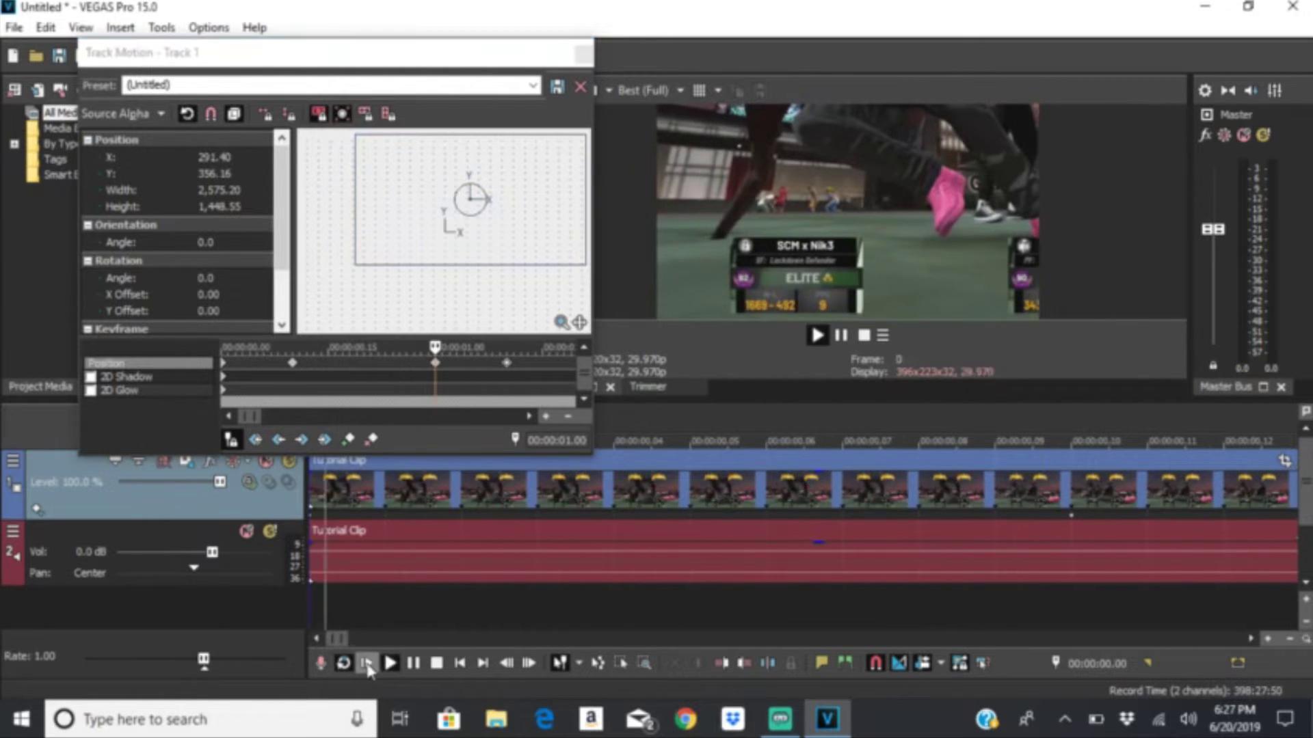
pyautogui.press('Return')
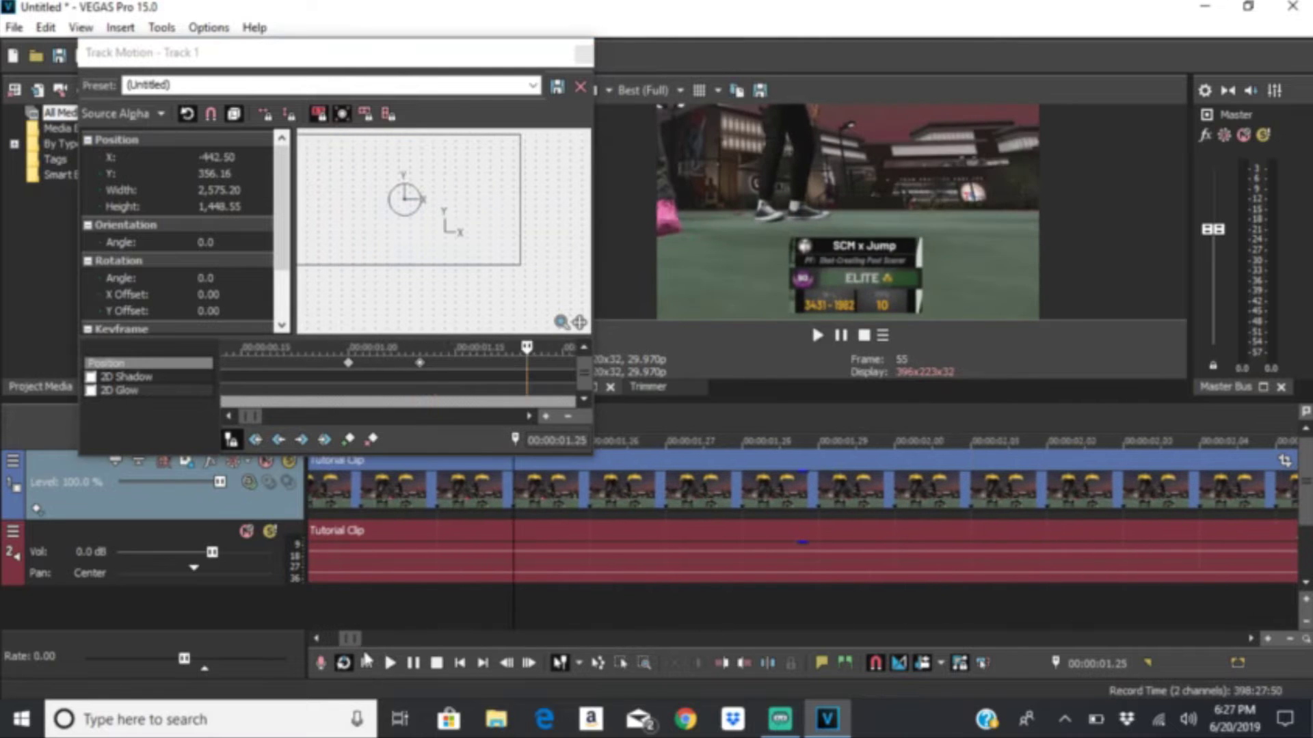
pyautogui.press('Return')
pyautogui.press('Return')
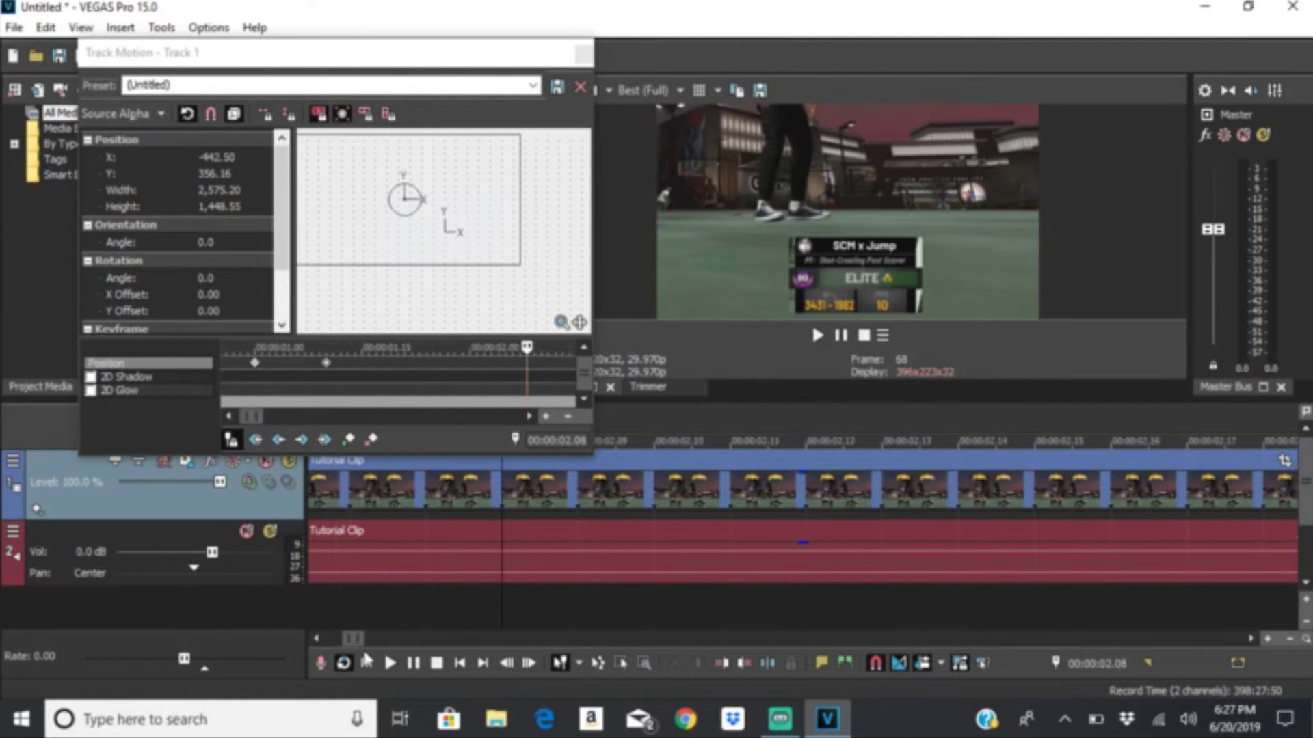
pyautogui.click(329, 365)
pyautogui.press('Home')
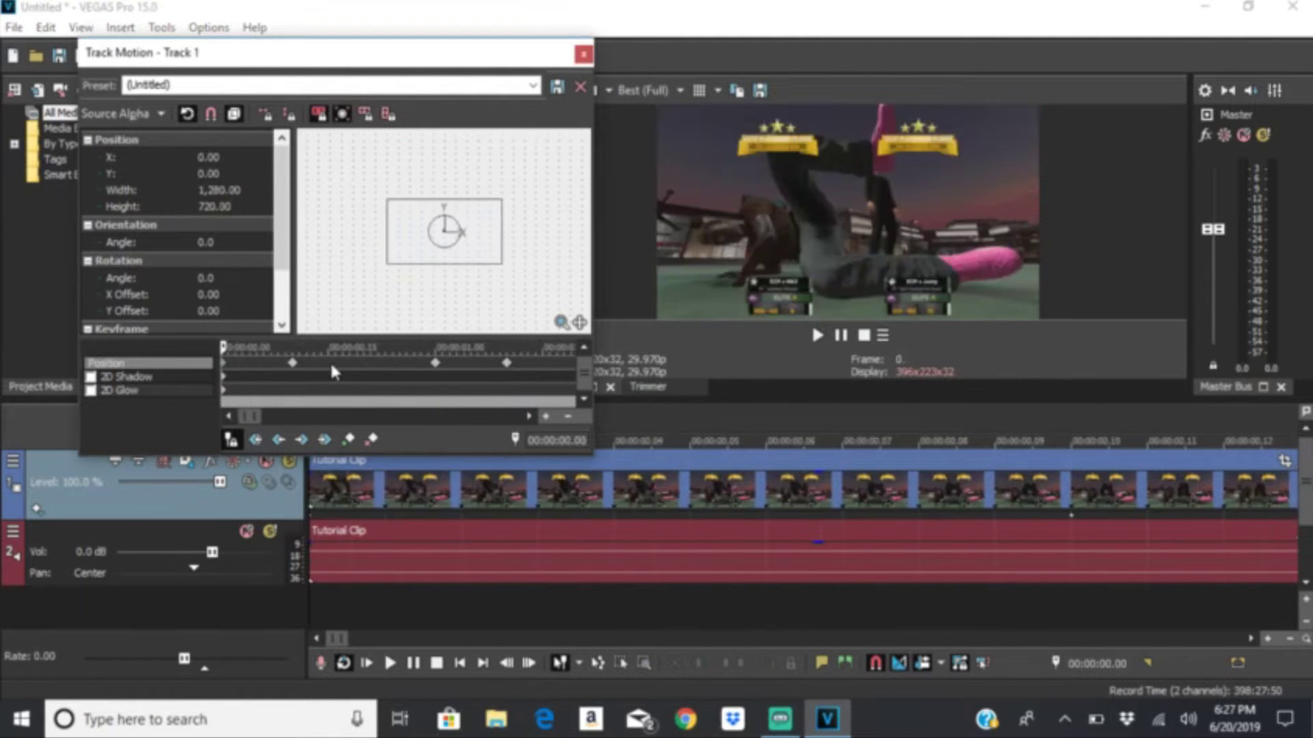
# Step: Create a position keyframe at 00:00:02.10 that holds the framing on the second player's card
pyautogui.click(507, 369)
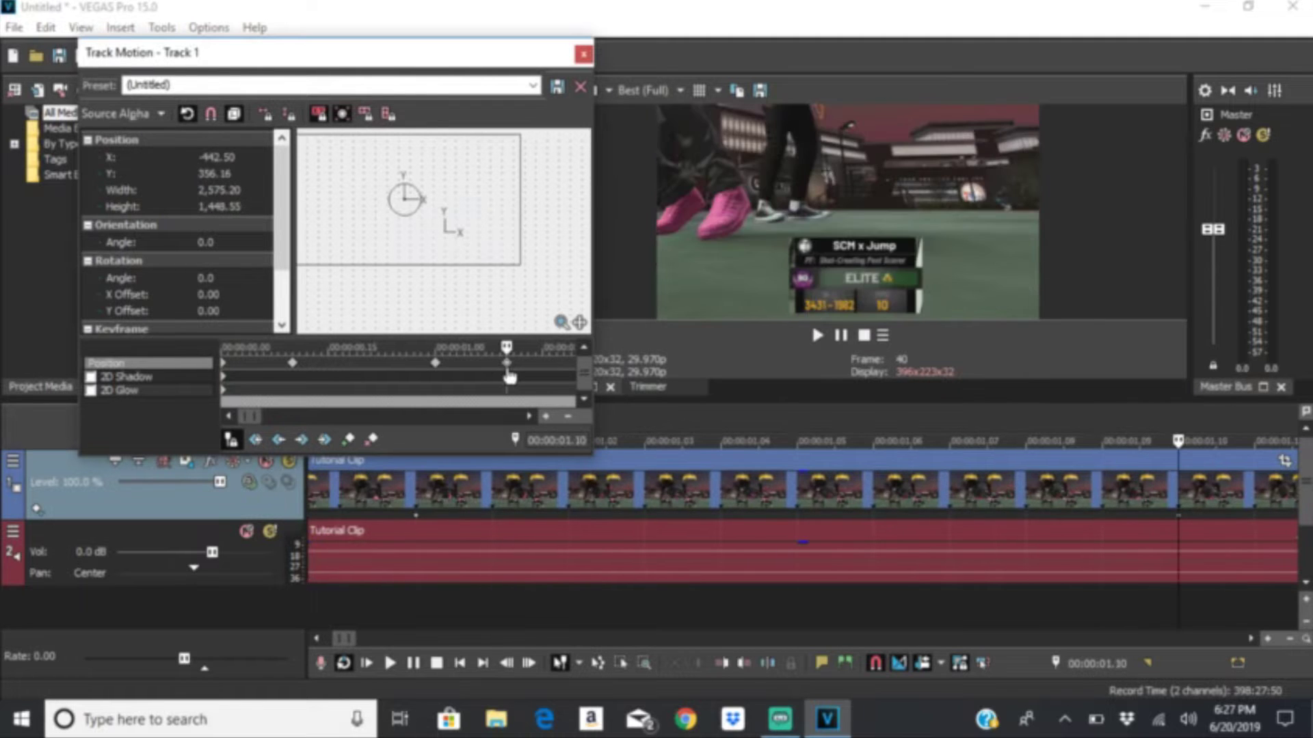
pyautogui.press('Return')
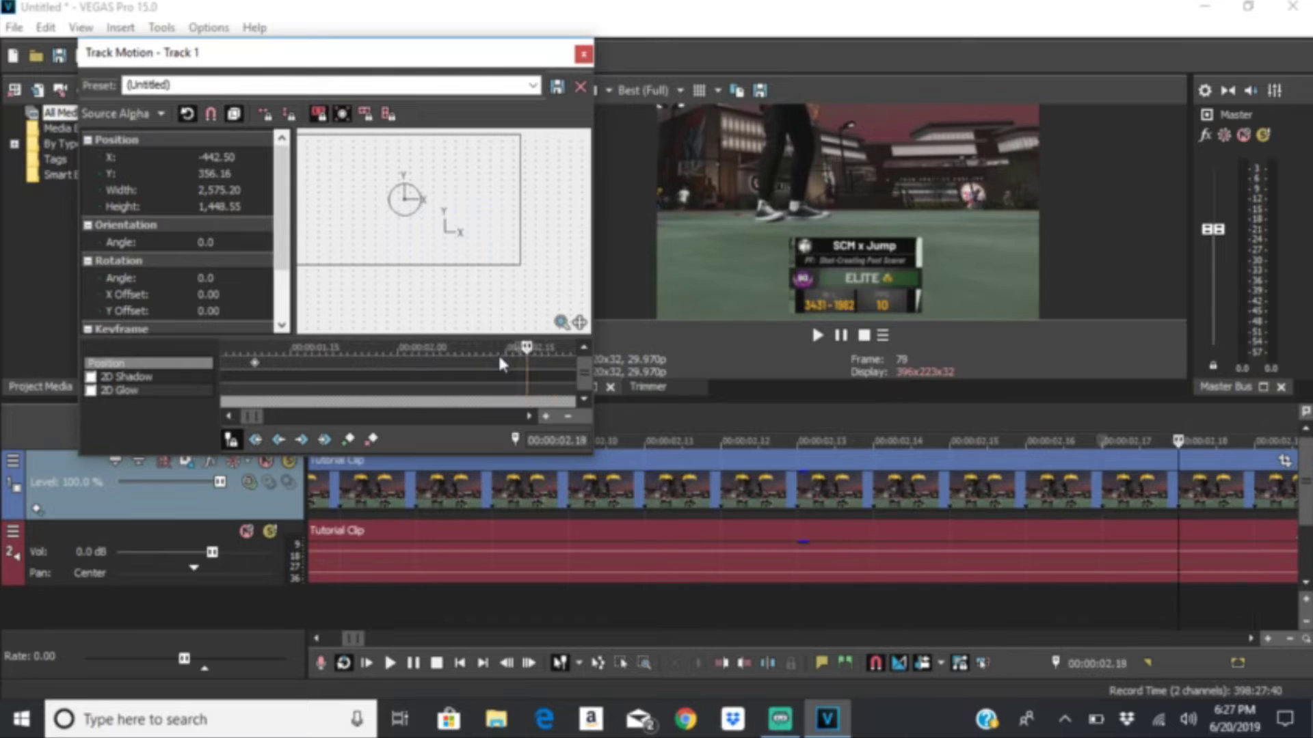
pyautogui.press('Left')
pyautogui.press('Left')
pyautogui.press('Left')
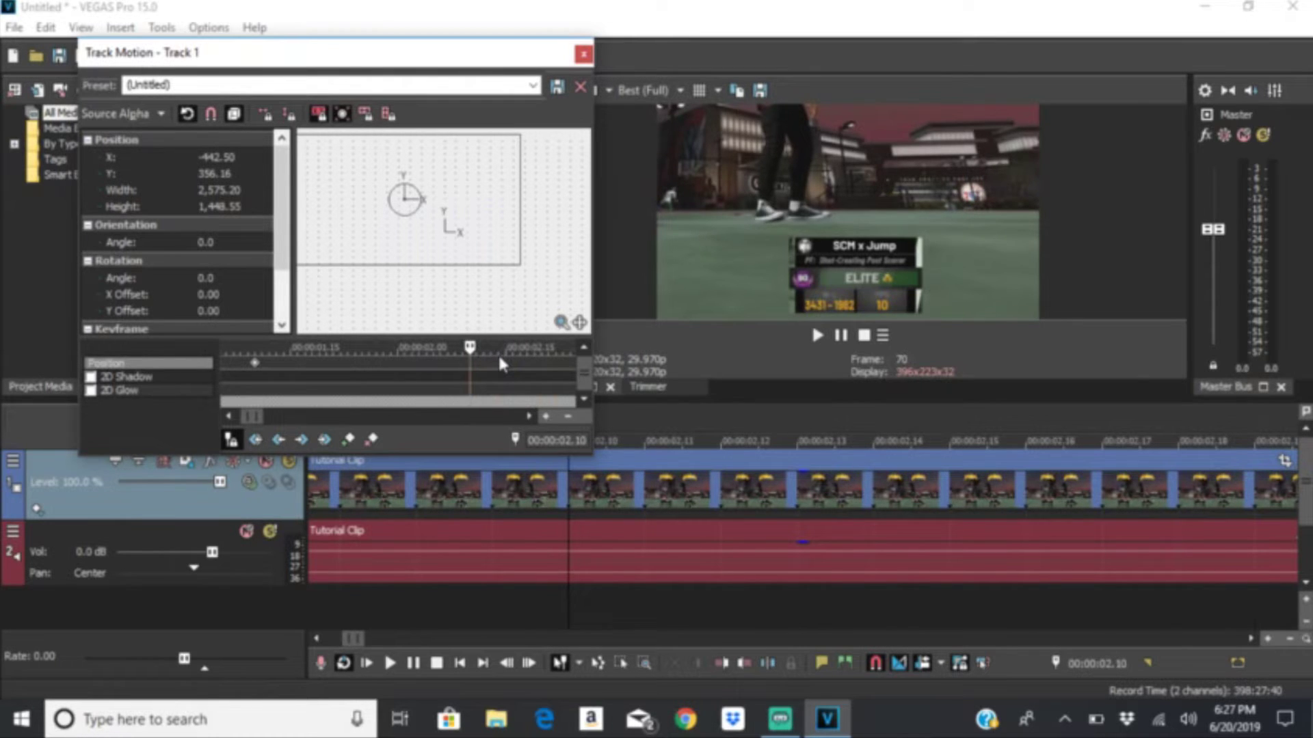
pyautogui.click(355, 444)
# Step: At 00:00:02.20, restore the track's box to its default full-frame size and position, and close Track Motion
pyautogui.press('space')
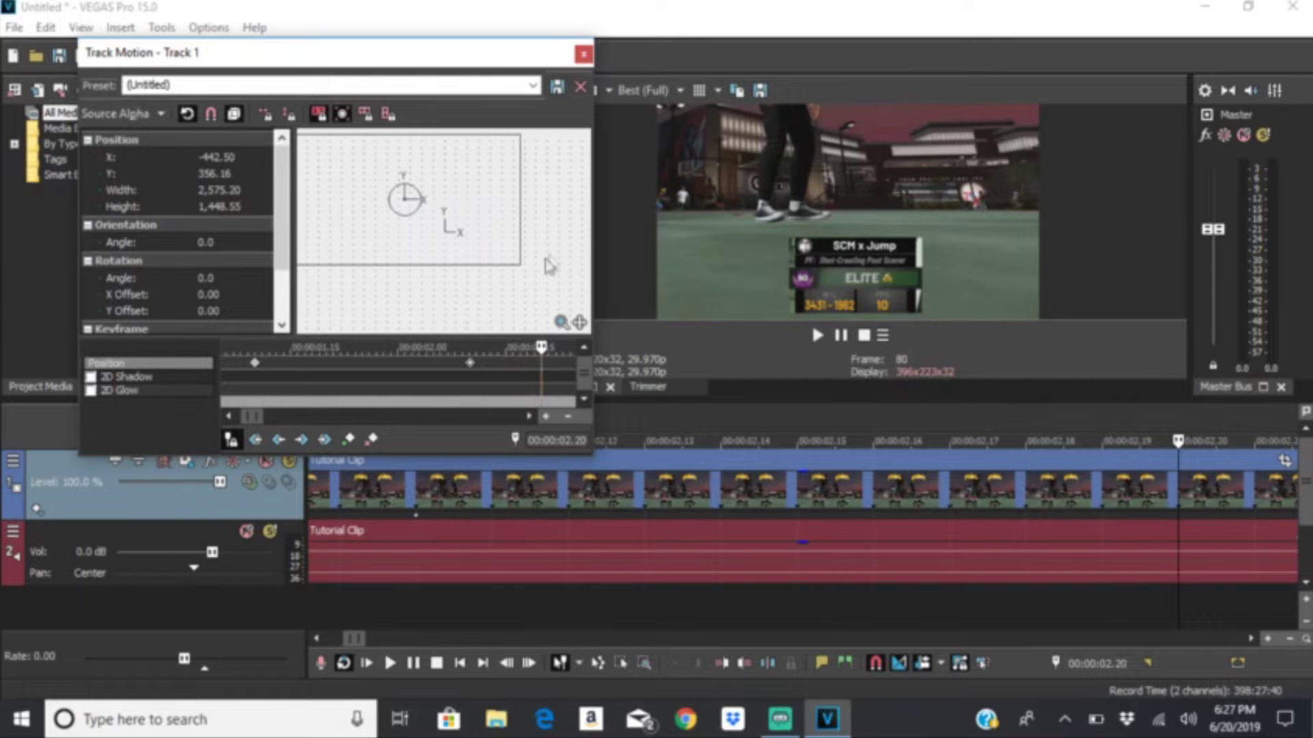
pyautogui.moveTo(520, 268)
pyautogui.mouseDown()
pyautogui.moveTo(555, 286)
pyautogui.moveTo(492, 240)
pyautogui.moveTo(522, 265)
pyautogui.mouseUp()
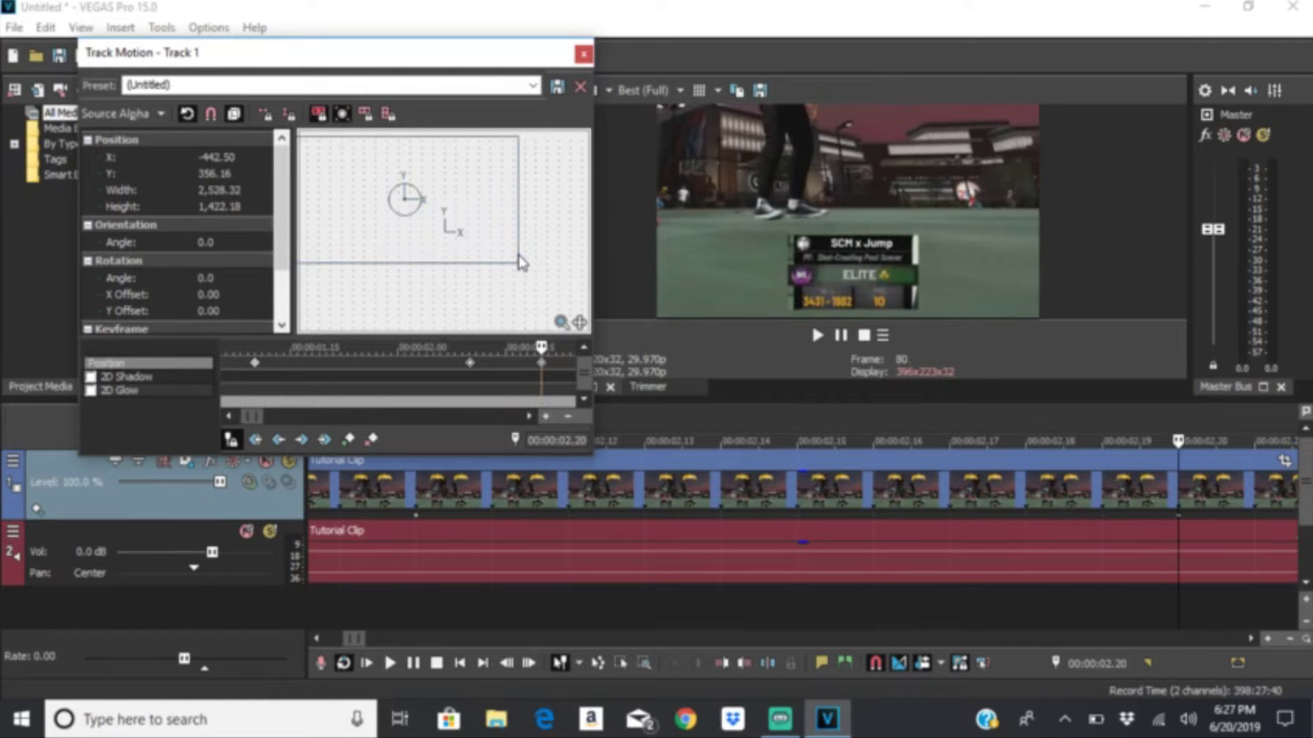
pyautogui.rightClick(397, 236)
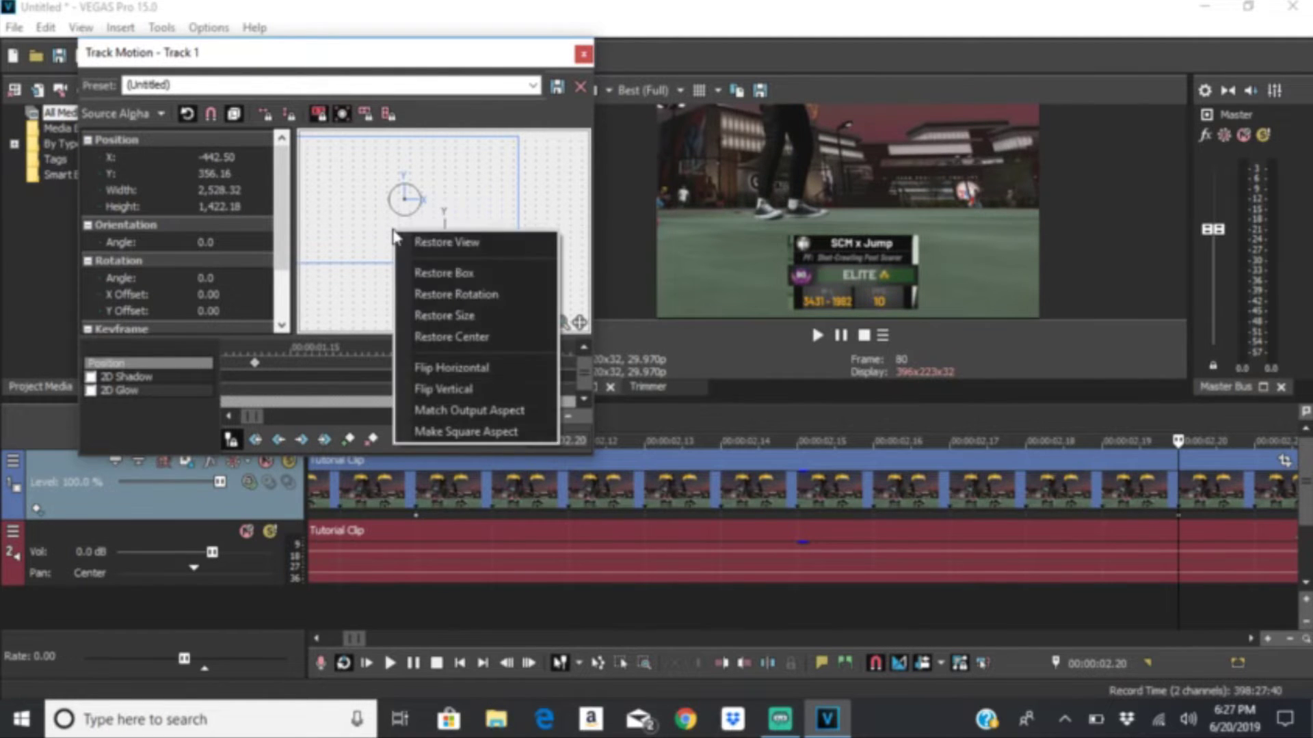
pyautogui.click(457, 275)
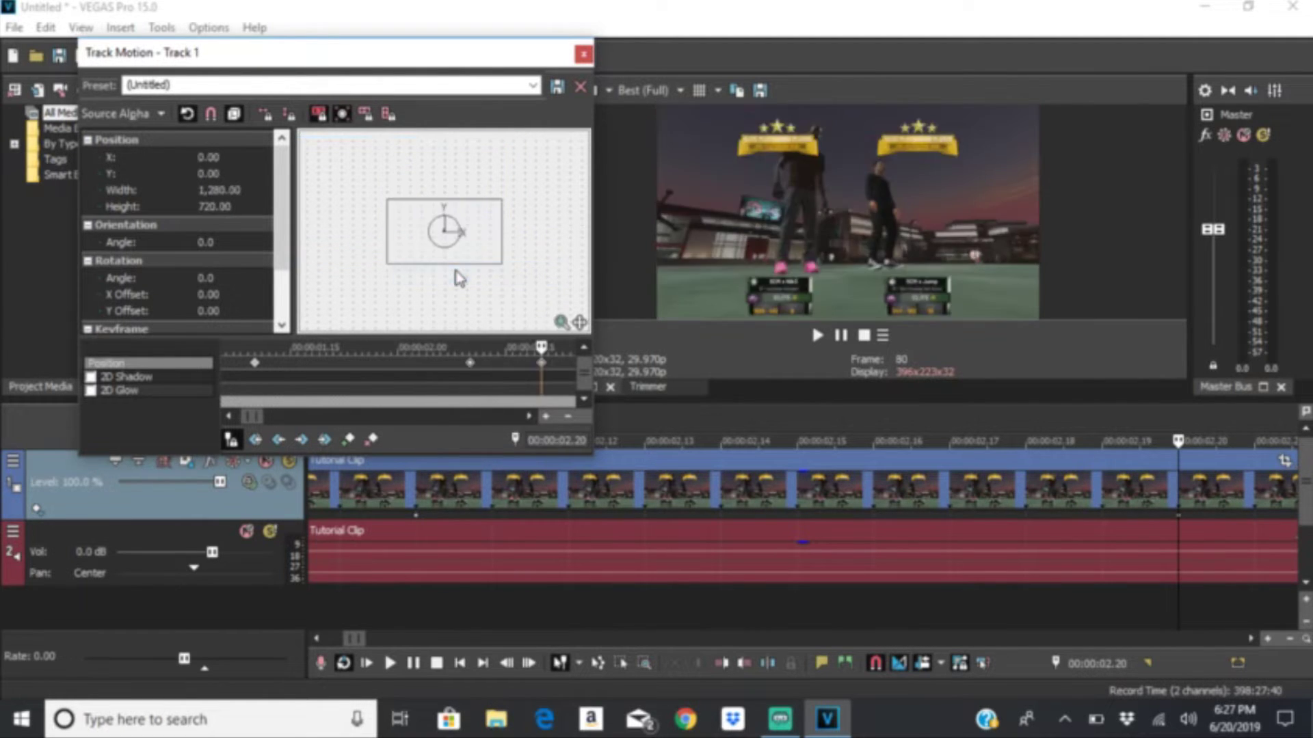
pyautogui.click(583, 54)
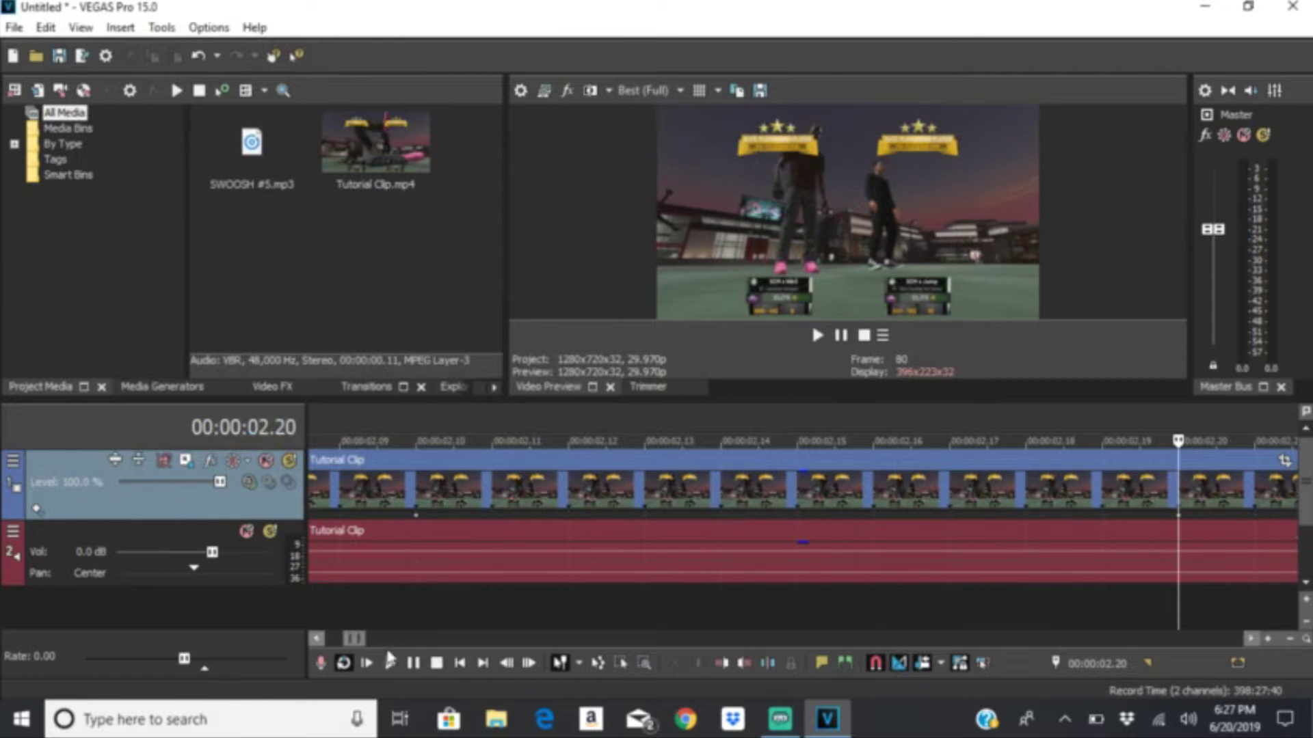
# Step: Play the clip from the start to review the complete zoom-in, pan and zoom-out
pyautogui.click(366, 663)
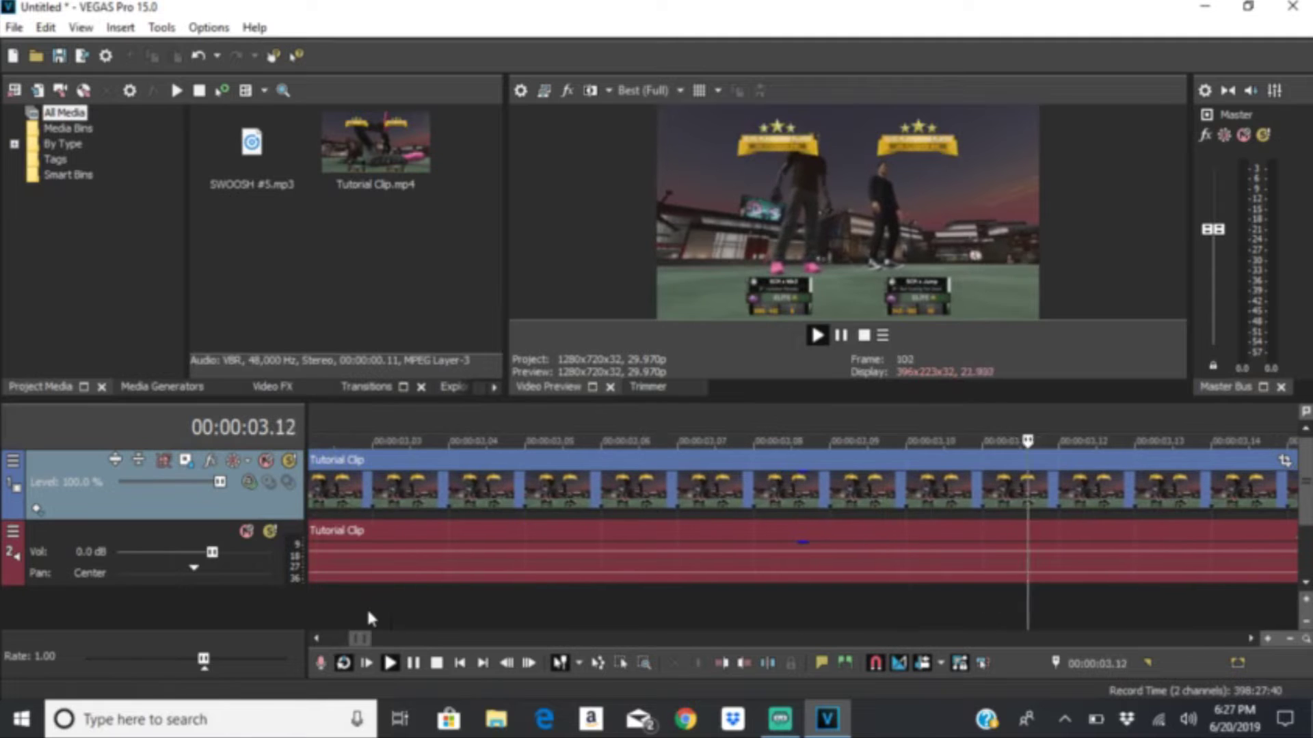
pyautogui.press('Return')
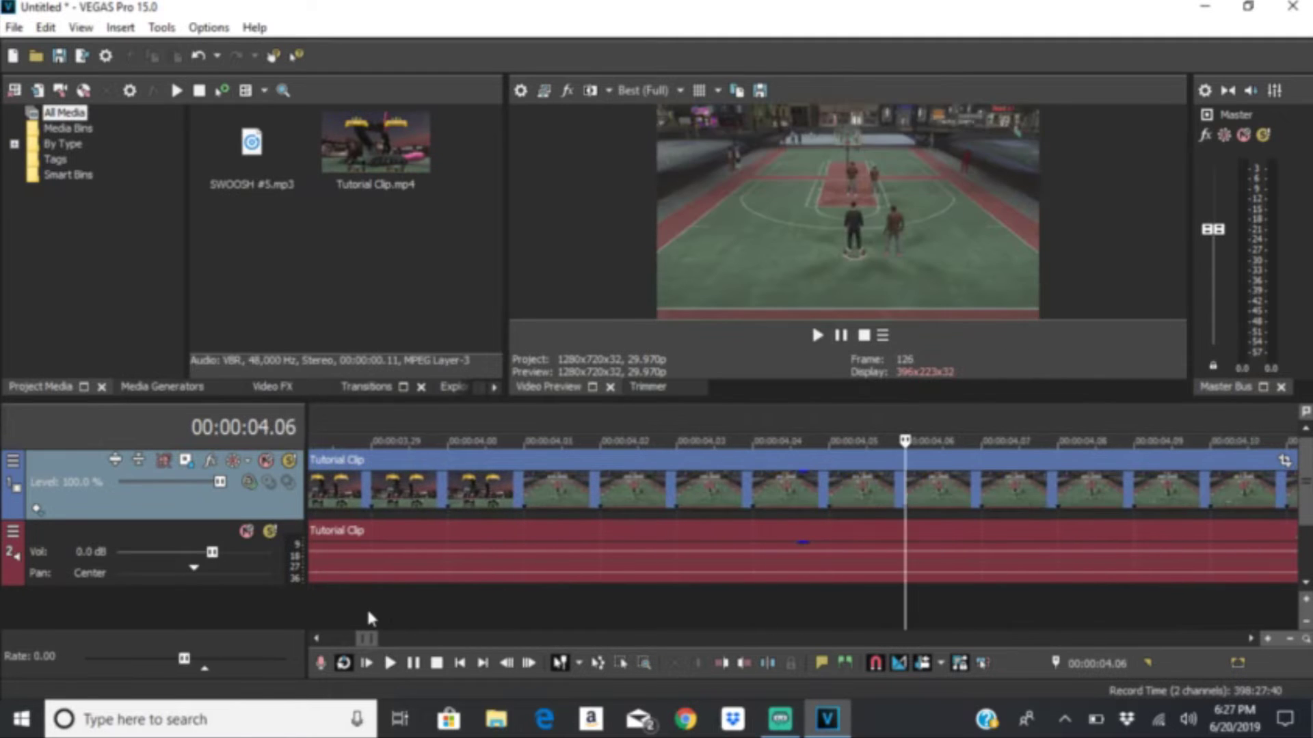
pyautogui.click(367, 663)
pyautogui.press('Return')
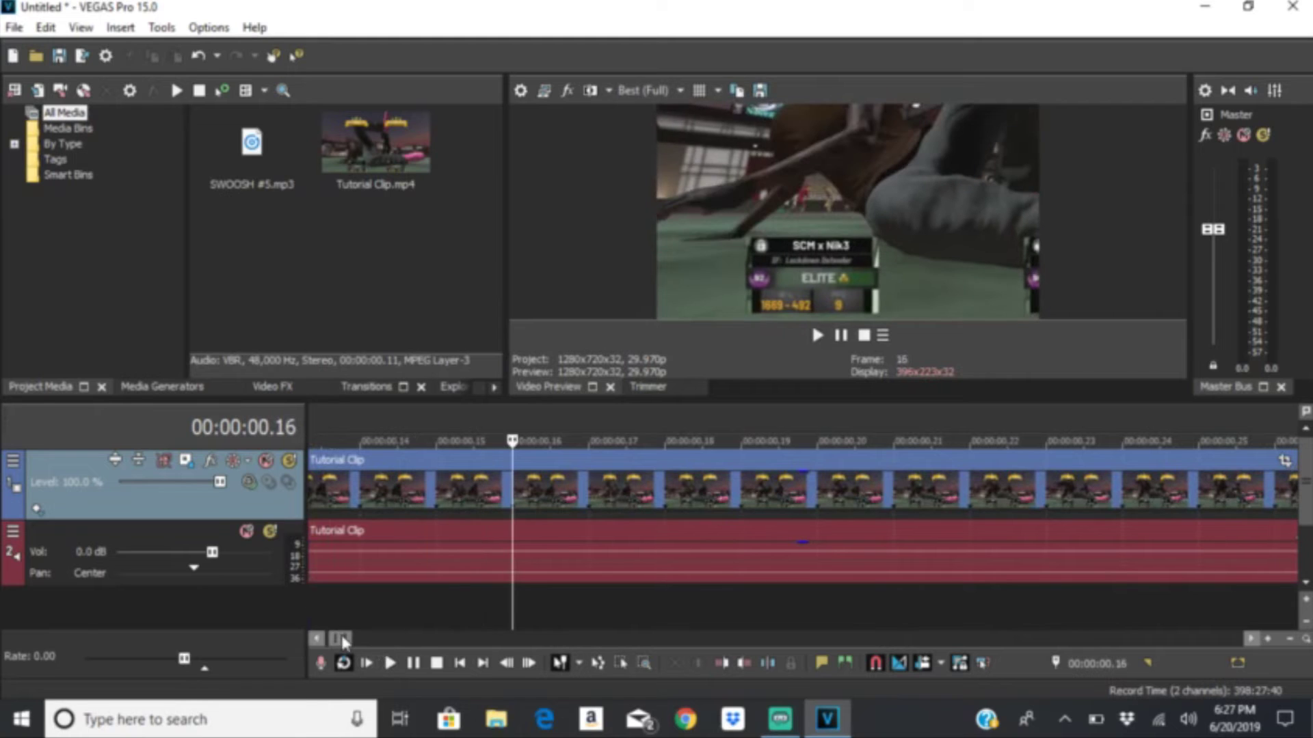
# Step: Insert an empty audio track between the video track and the clip's audio track
pyautogui.rightClick(133, 532)
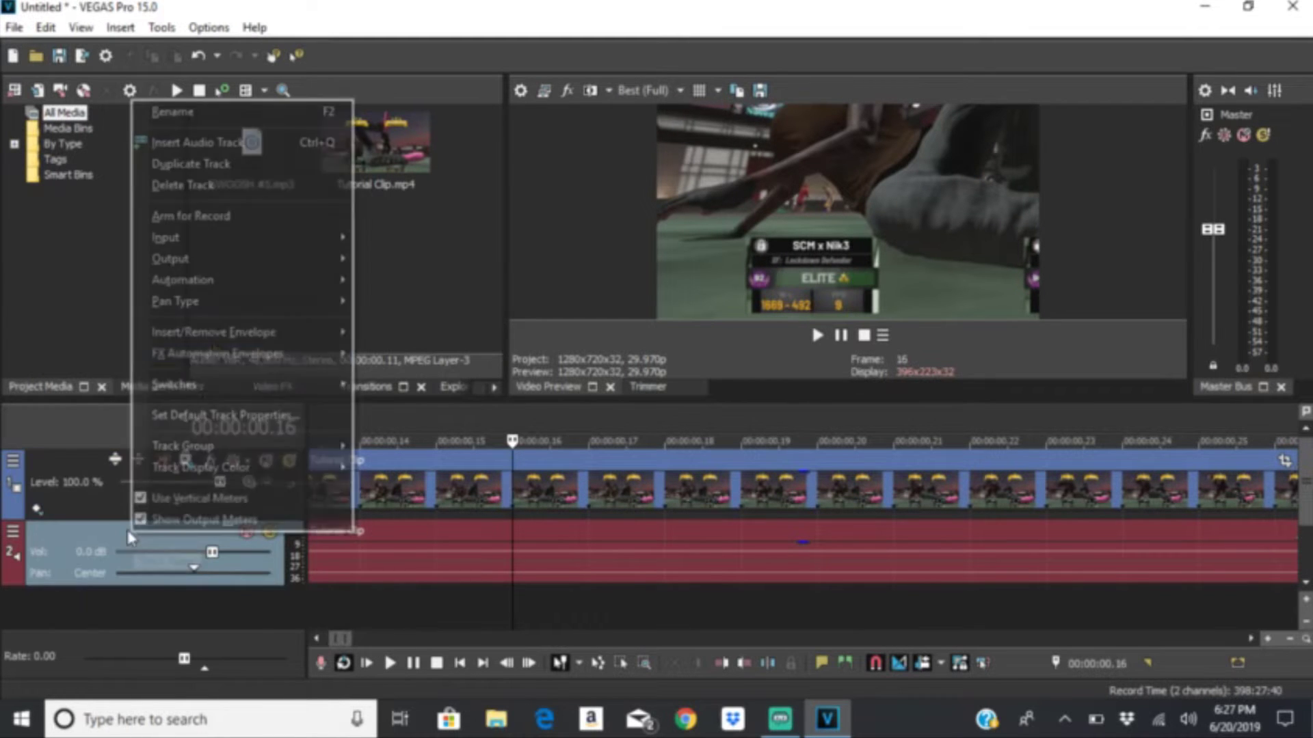
pyautogui.click(250, 149)
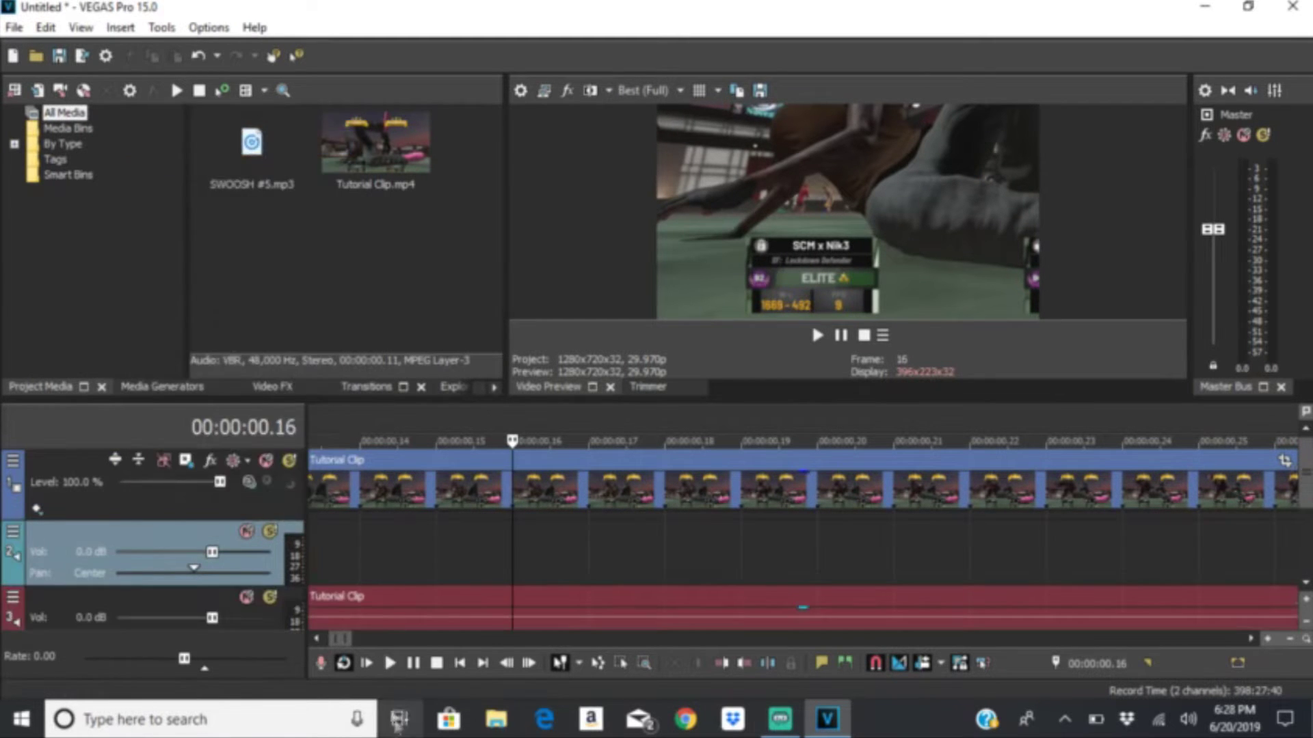
# Step: Place an unnamed marker on the timeline at 00:00:00.02, near the start of the zoom-in
pyautogui.click(460, 661)
pyautogui.press('space')
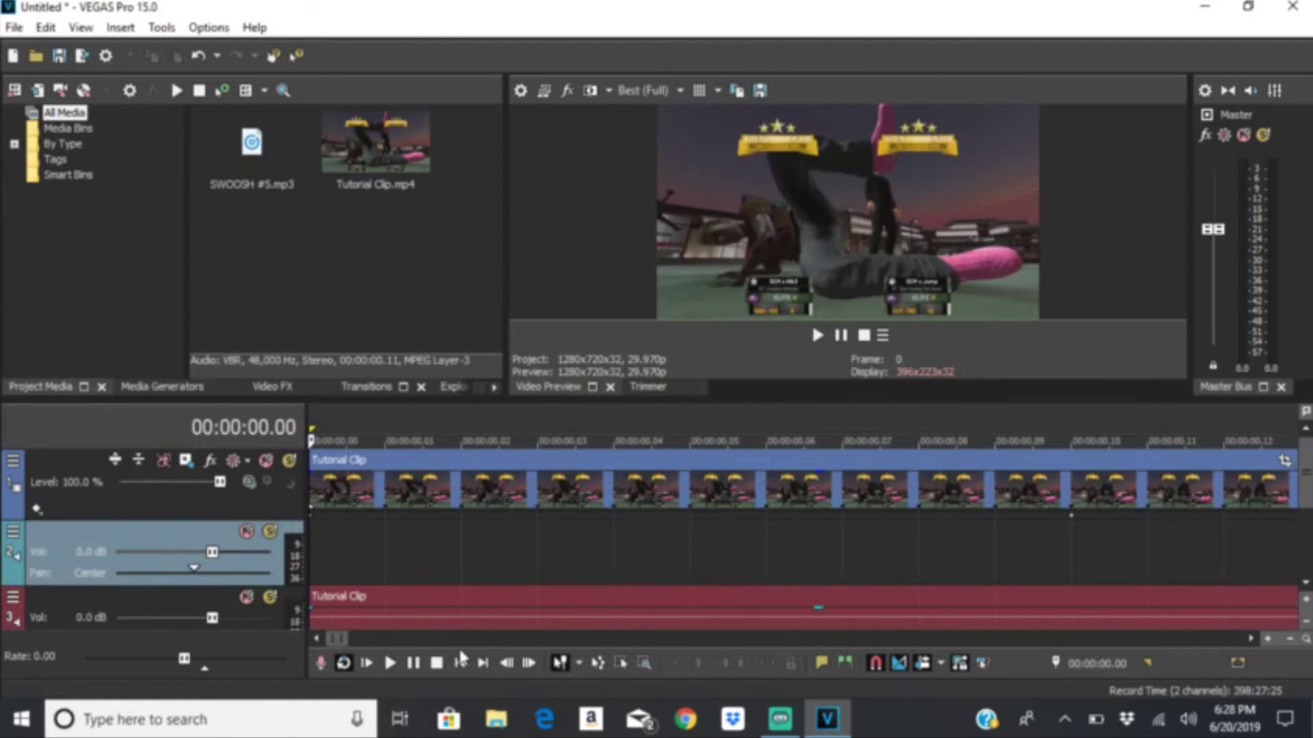
pyautogui.press('Right')
pyautogui.press('Right')
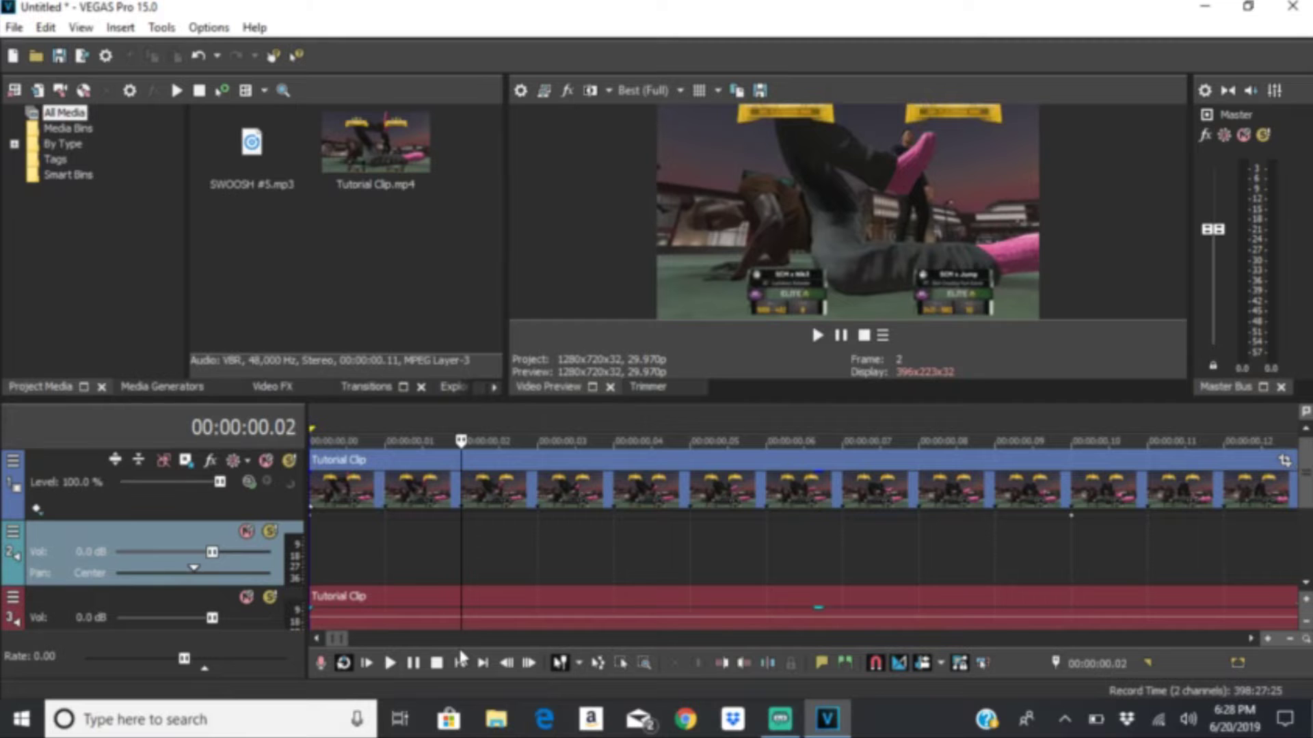
pyautogui.press('m')
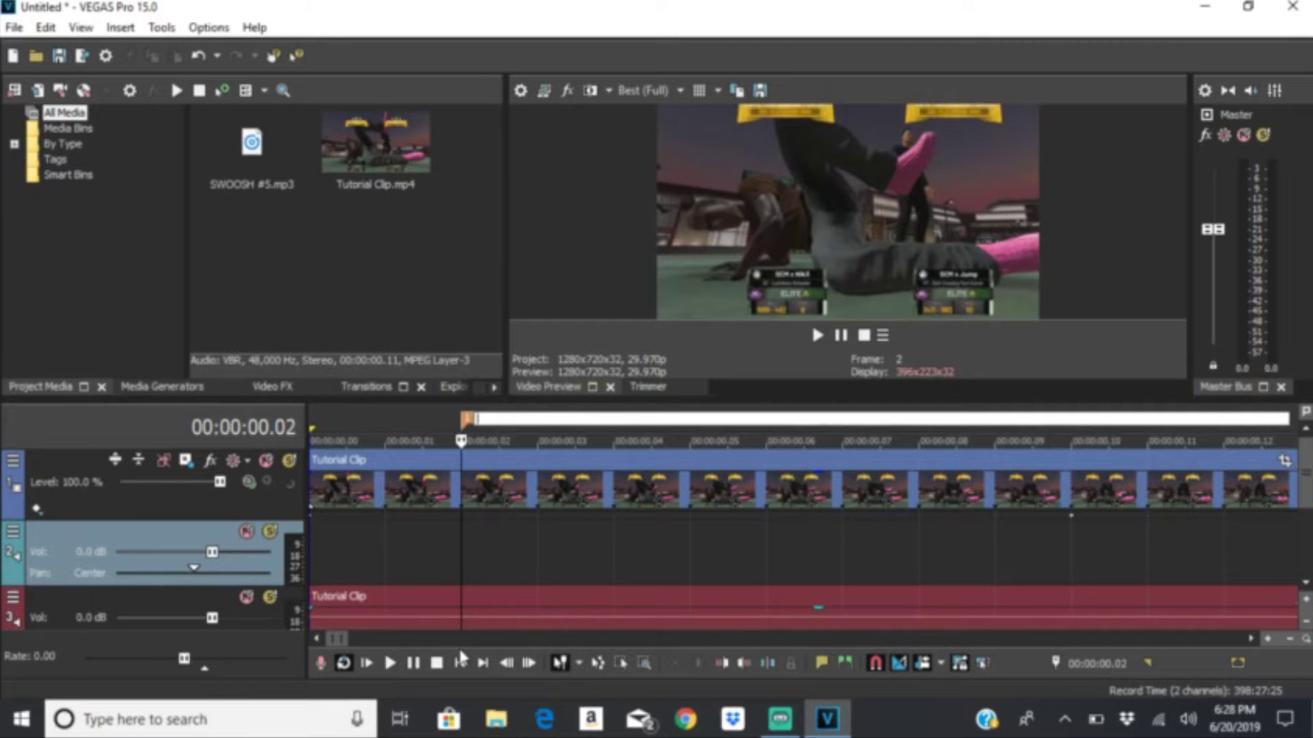
pyautogui.press('Return')
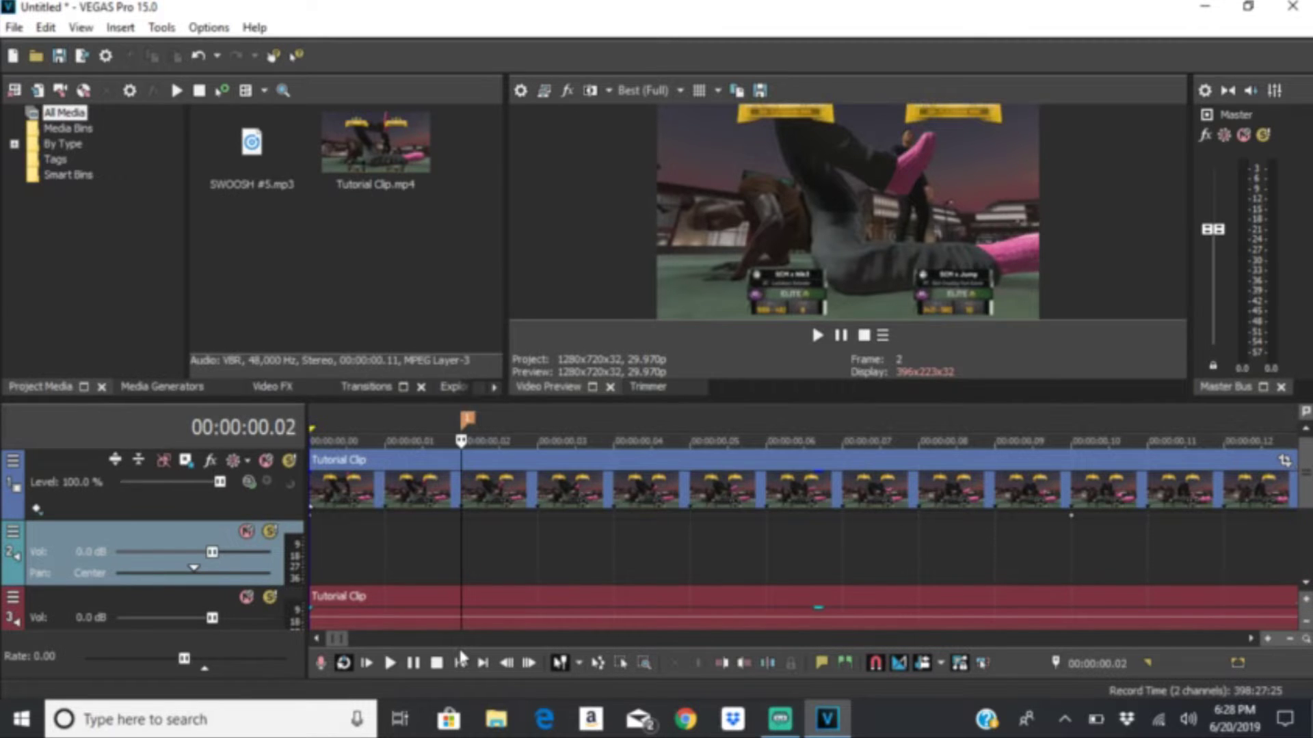
# Step: Place an unnamed marker on the timeline at 00:00:01.04, during the pan from the first player card to the second
pyautogui.press('space')
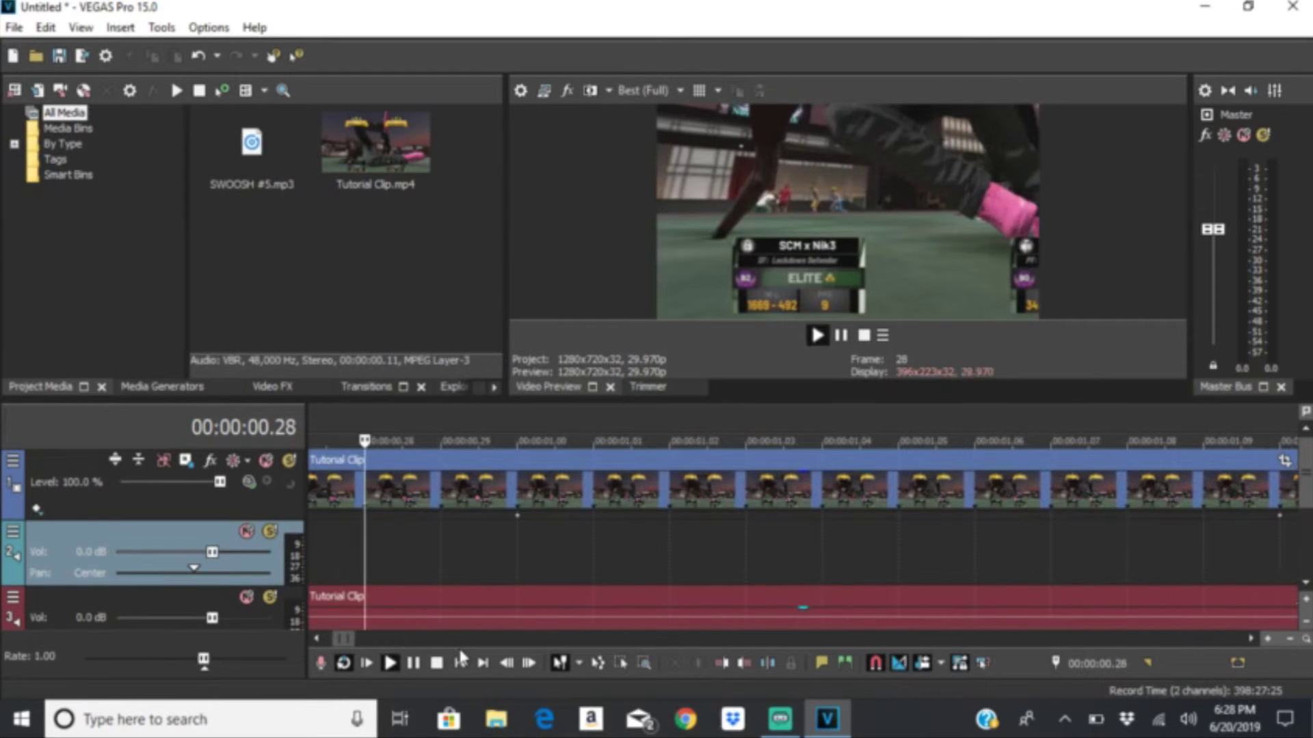
pyautogui.press('Return')
pyautogui.press('Left')
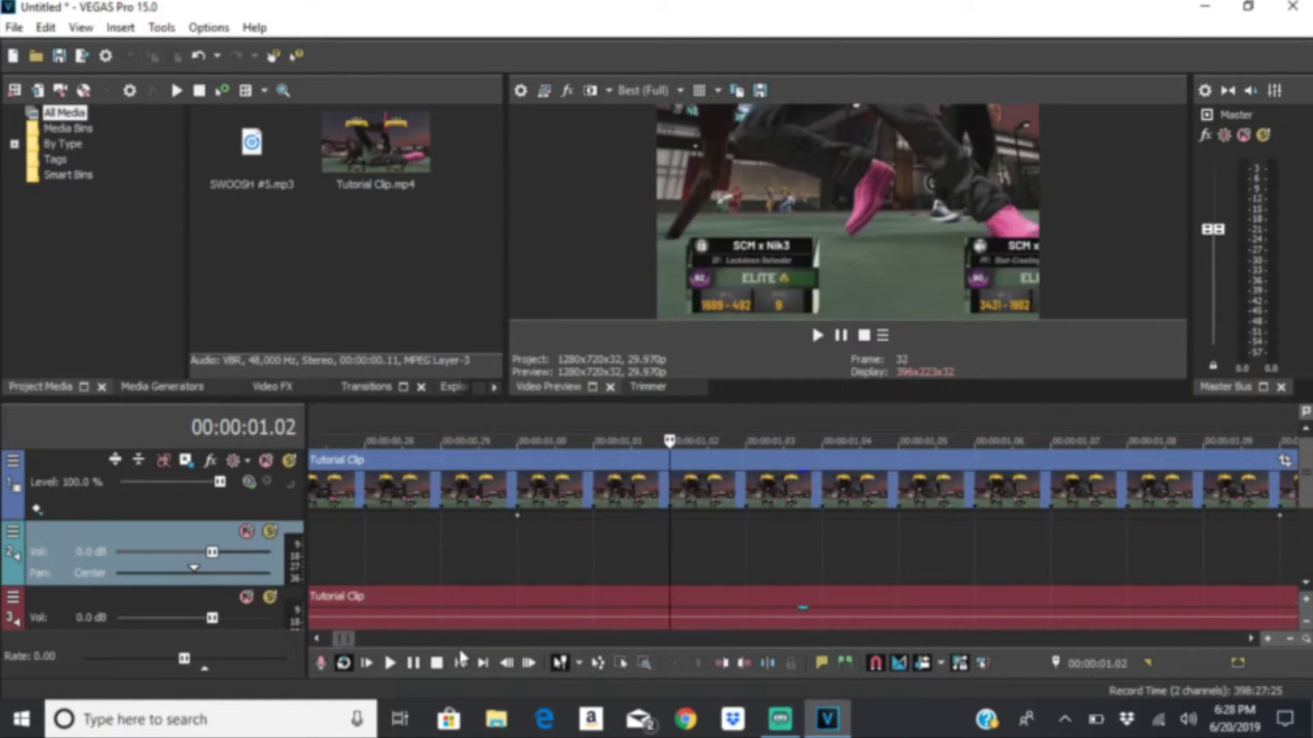
pyautogui.press('Right')
pyautogui.press('Right')
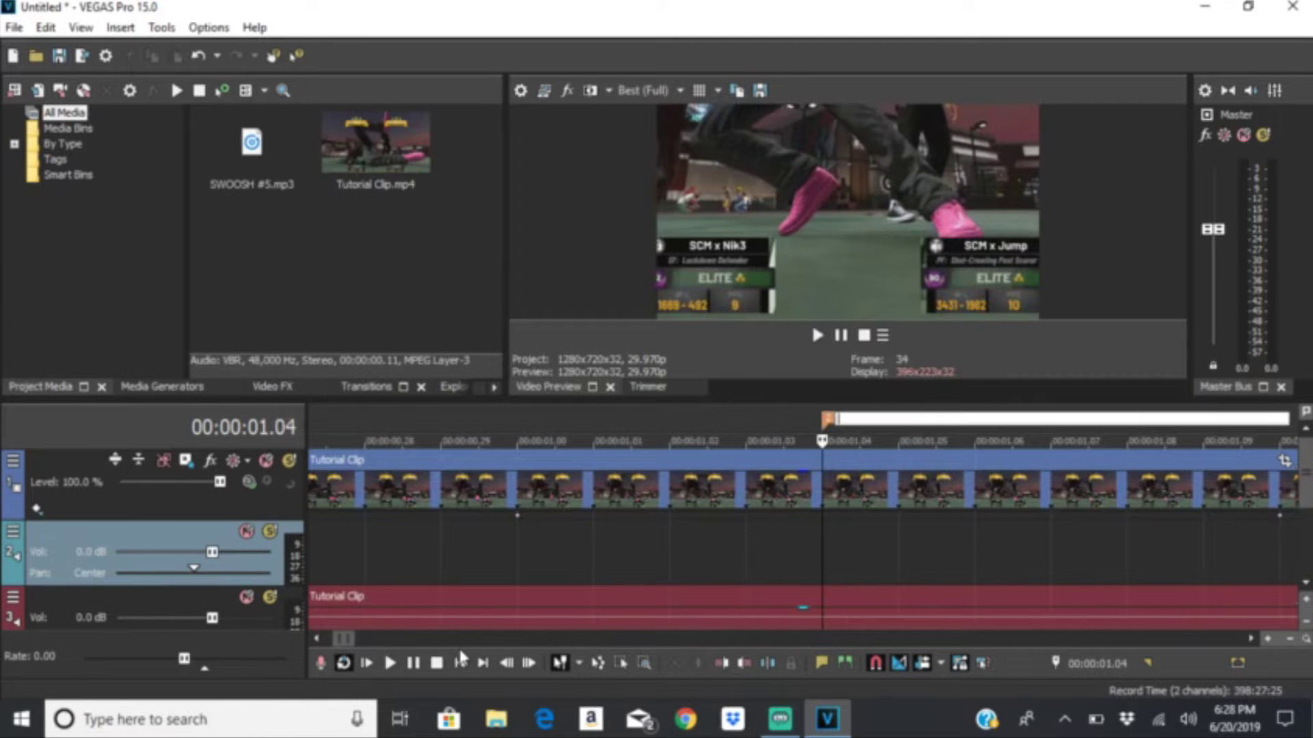
# Step: Place an unnamed marker on the timeline at 00:00:02.15, partway through the zoom-out from the second player card
pyautogui.press('Right')
pyautogui.press('Right')
pyautogui.press('Right')
pyautogui.press('Right')
pyautogui.press('Right')
pyautogui.press('Right')
pyautogui.press('Right')
pyautogui.press('Right')
pyautogui.press('Right')
pyautogui.press('Right')
pyautogui.press('Right')
pyautogui.press('Right')
pyautogui.press('Right')
pyautogui.press('Right')
pyautogui.press('Right')
pyautogui.press('Right')
pyautogui.press('Right')
pyautogui.press('Right')
pyautogui.press('Right')
pyautogui.press('Right')
pyautogui.press('Right')
pyautogui.press('Right')
pyautogui.press('Right')
pyautogui.press('Right')
pyautogui.press('Right')
pyautogui.press('Right')
pyautogui.press('Right')
pyautogui.press('Right')
pyautogui.press('Right')
pyautogui.press('Right')
pyautogui.press('Right')
pyautogui.press('Right')
pyautogui.press('Right')
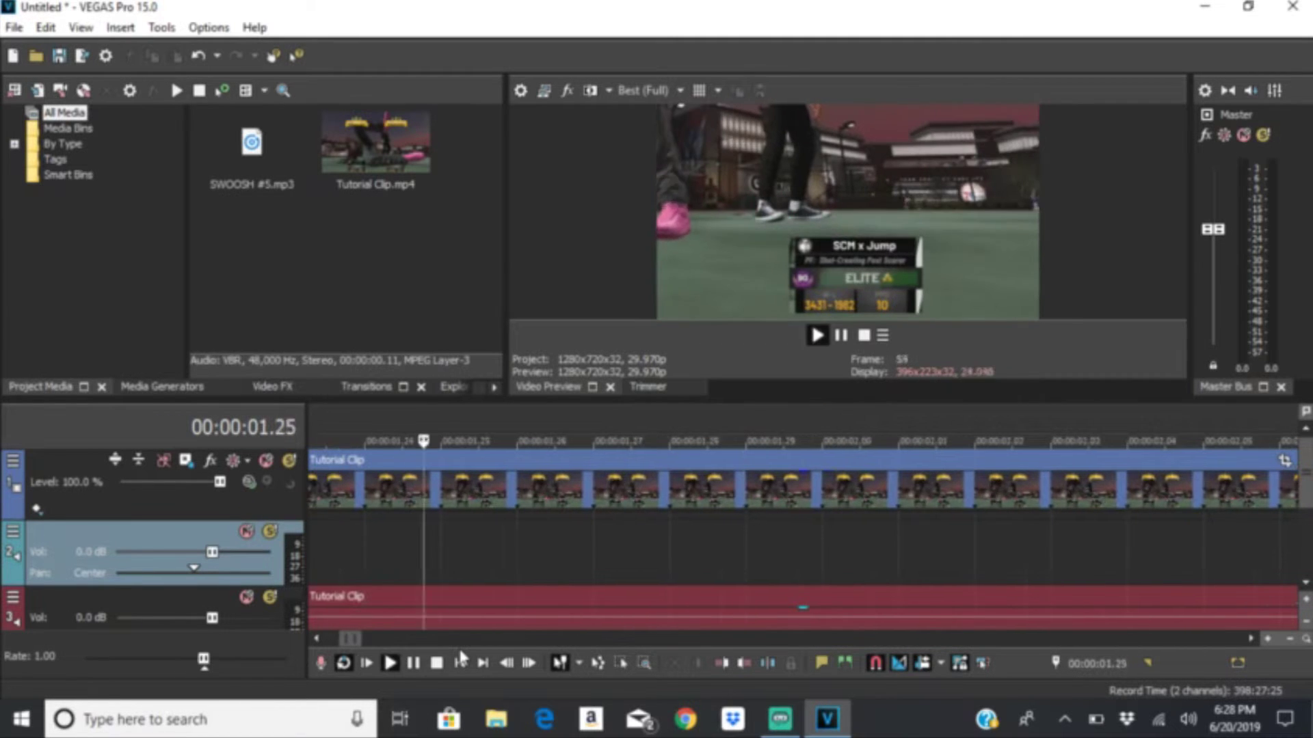
pyautogui.press('Right')
pyautogui.press('Right')
pyautogui.press('Right')
pyautogui.press('Right')
pyautogui.press('Right')
pyautogui.press('Right')
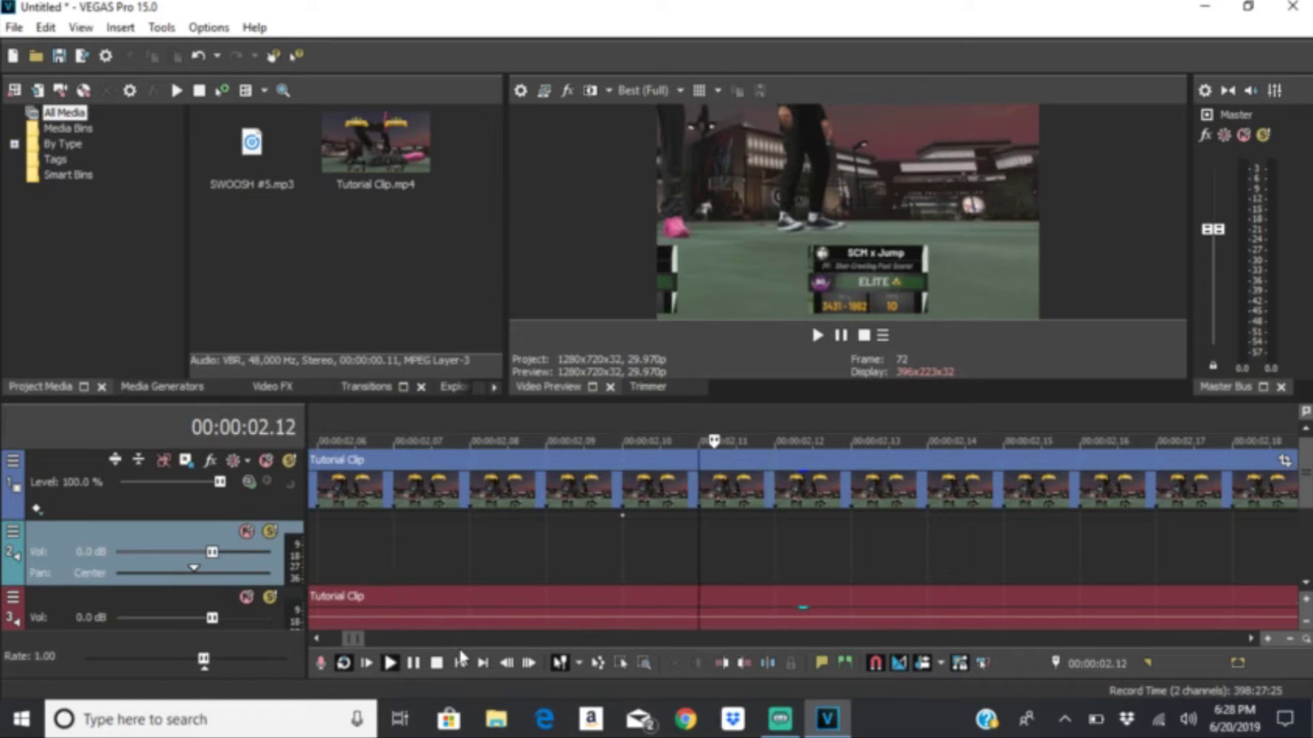
pyautogui.press('Right')
pyautogui.press('Right')
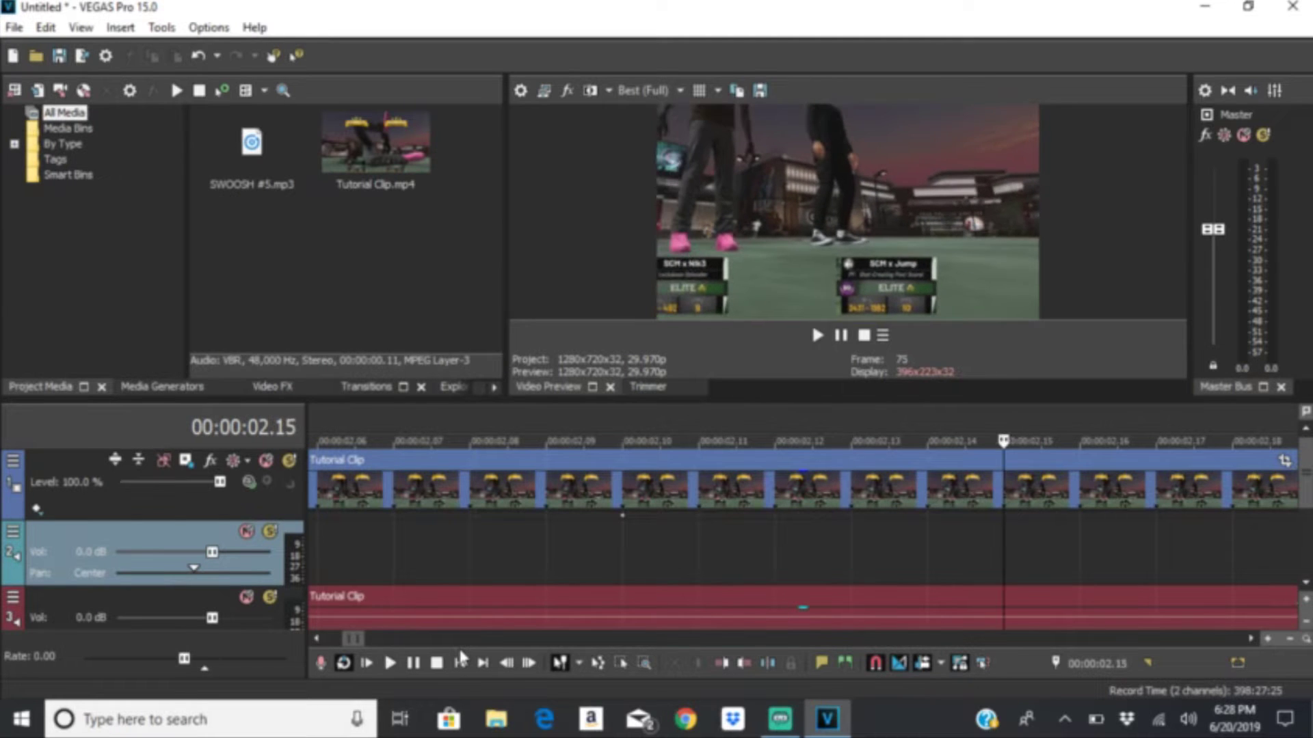
pyautogui.press('m')
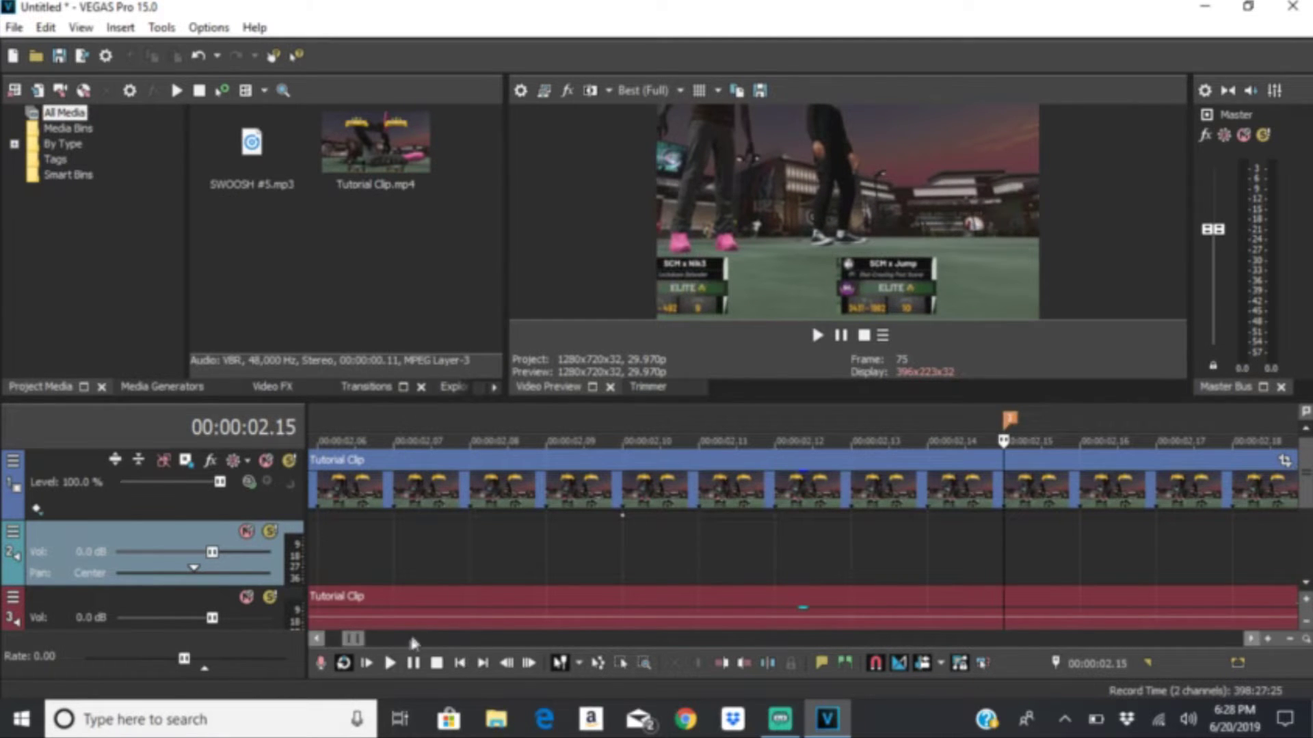
# Step: Add SWOOSH #5.mp3 to the empty audio track around the marker at 00:00:00.02 and play it from the start
pyautogui.click(460, 664)
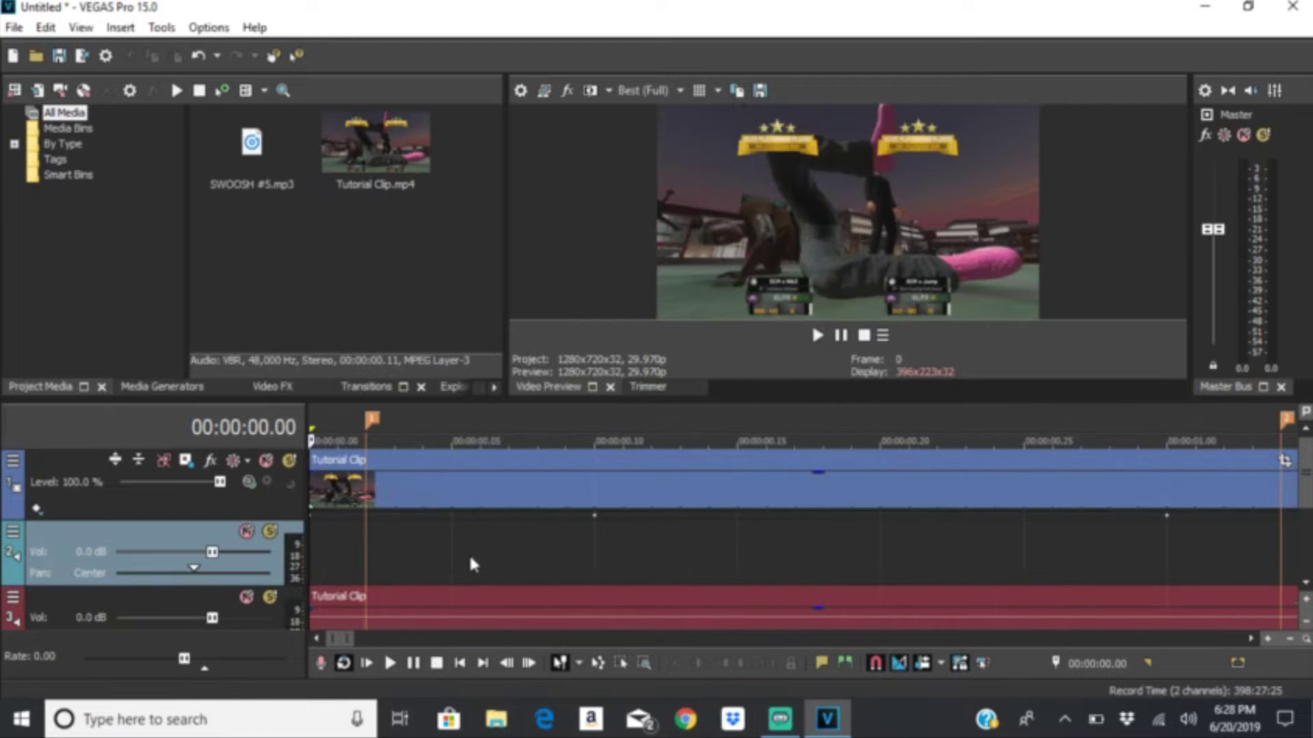
pyautogui.moveTo(258, 167)
pyautogui.mouseDown()
pyautogui.moveTo(366, 335)
pyautogui.moveTo(394, 547)
pyautogui.moveTo(412, 569)
pyautogui.moveTo(479, 567)
pyautogui.moveTo(486, 540)
pyautogui.mouseUp()
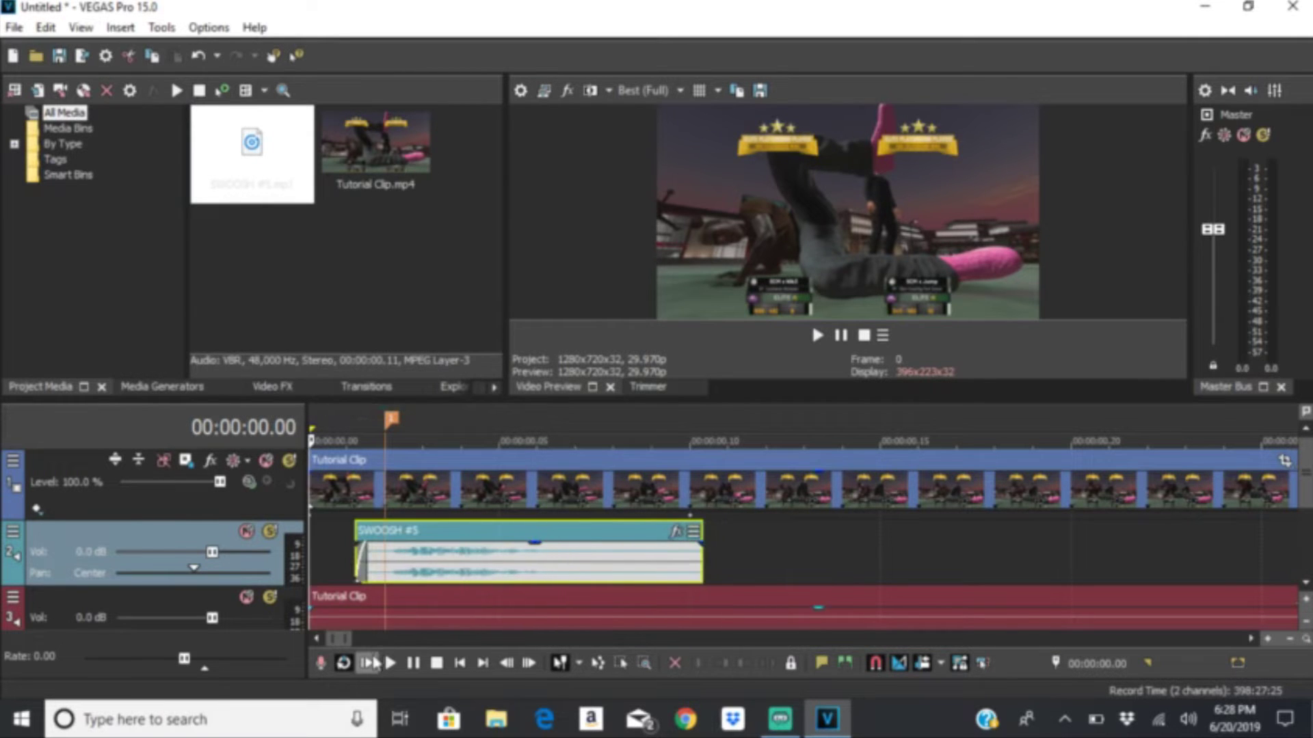
pyautogui.click(390, 663)
pyautogui.press('Return')
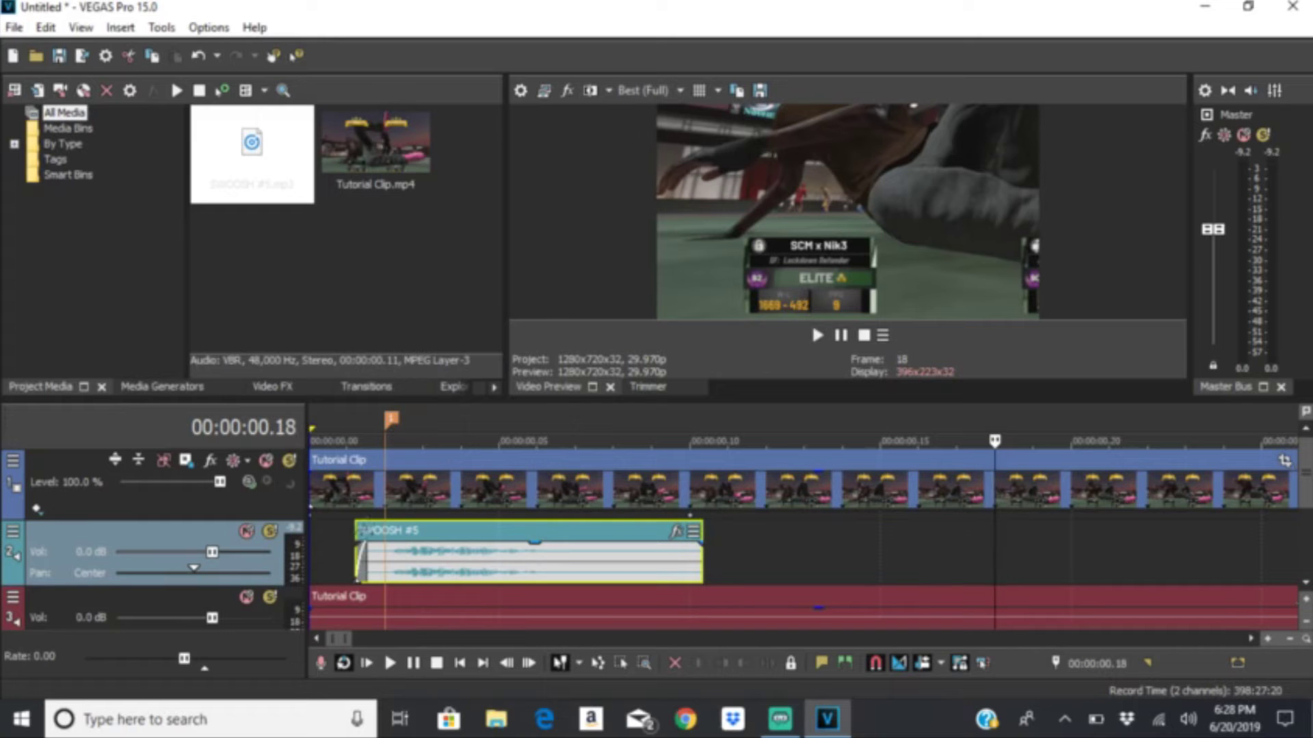
# Step: Shift the first swoosh slightly earlier so its sound peaks nearer the first marker, and play it back
pyautogui.moveTo(411, 540); pyautogui.dragTo(387, 538)
pyautogui.press('Left')
pyautogui.click(366, 663)
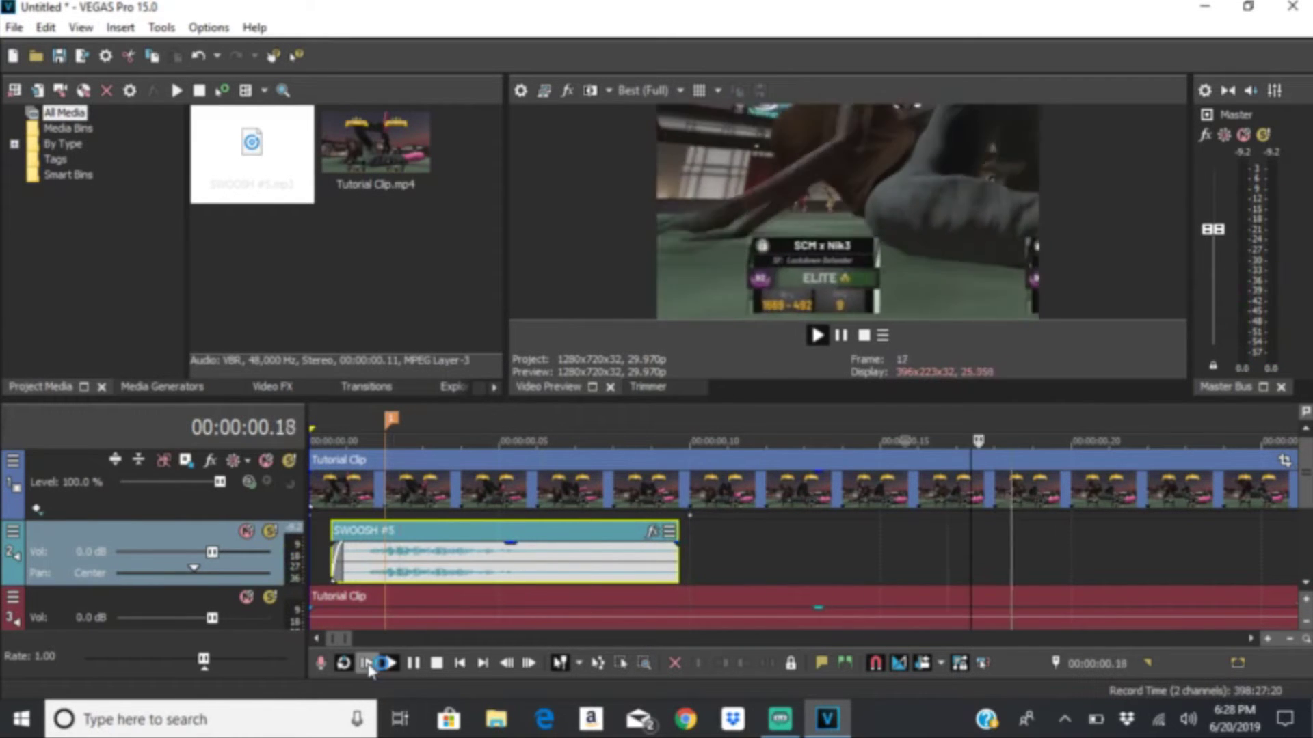
pyautogui.press('Return')
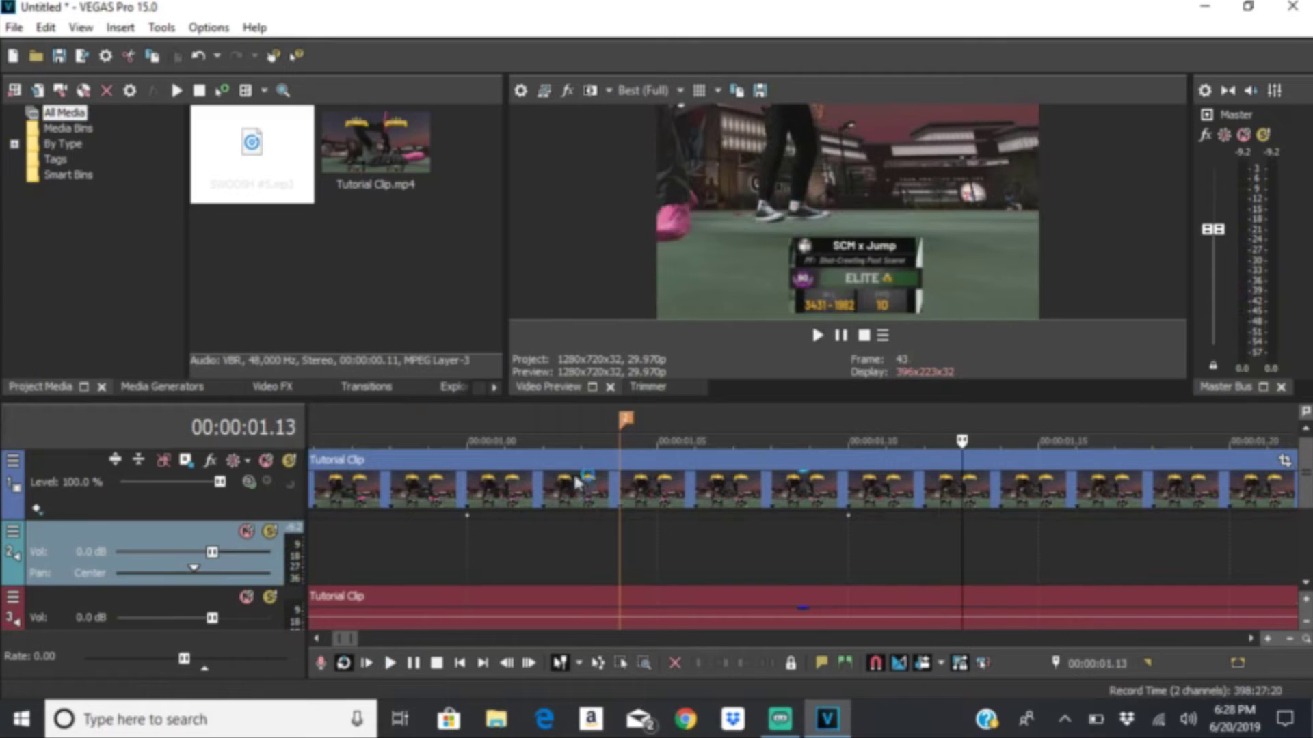
# Step: Add a second SWOOSH #5.mp3 around the marker at 00:00:01.04 and play the pan with it
pyautogui.moveTo(304, 197); pyautogui.dragTo(600, 530)
pyautogui.click(421, 418)
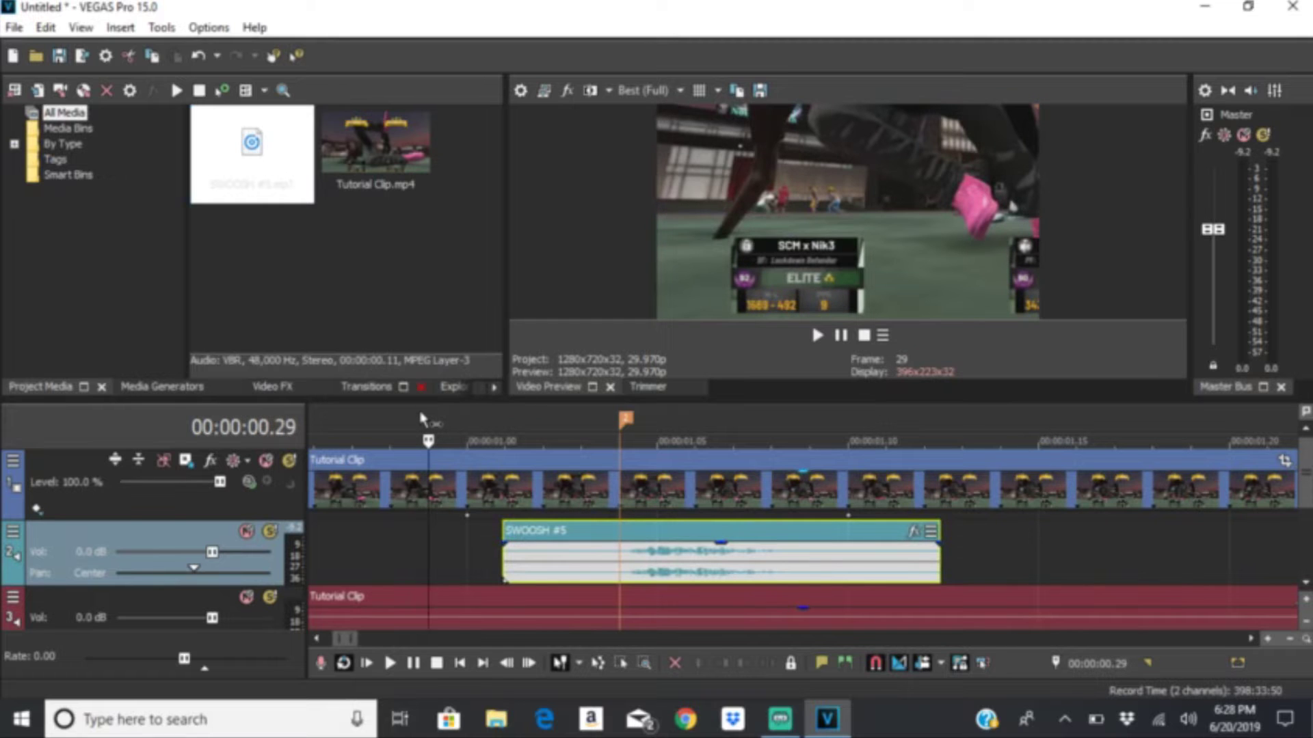
pyautogui.press('Return')
pyautogui.press('Return')
pyautogui.press('Return')
pyautogui.press('Return')
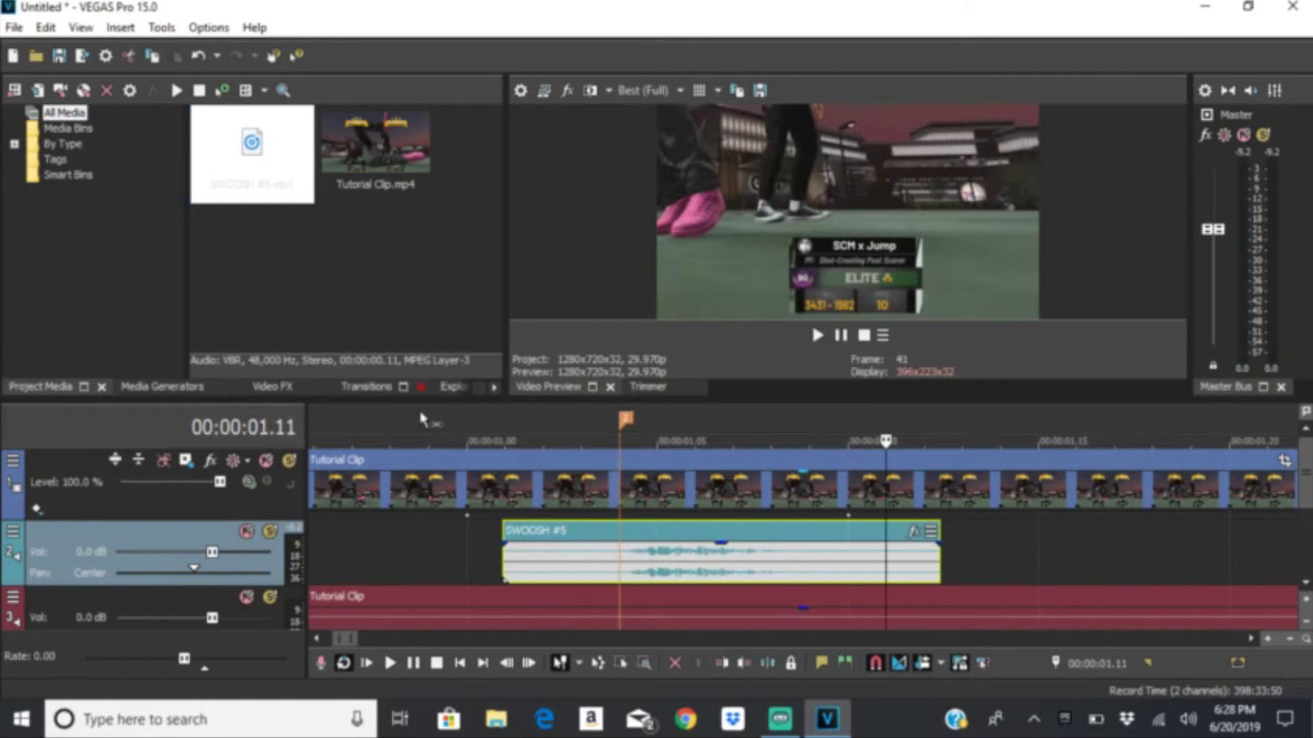
pyautogui.press('space')
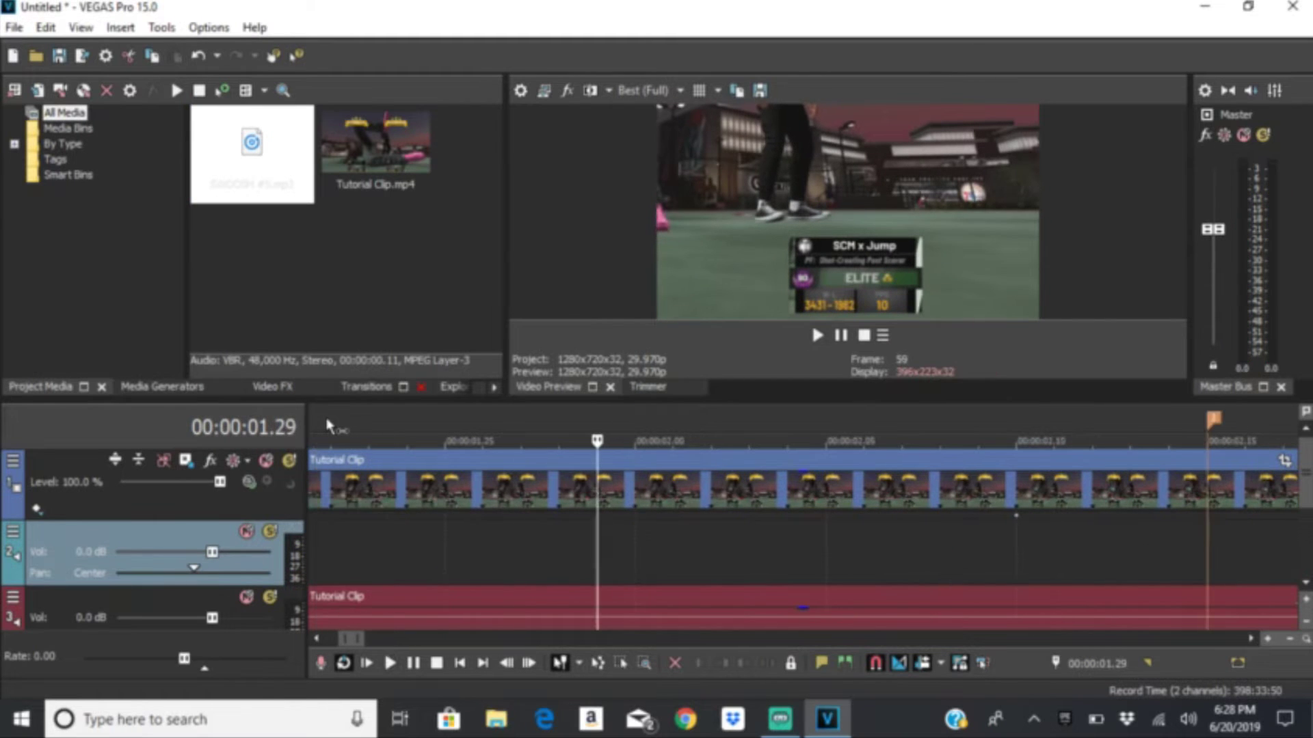
# Step: Add a third SWOOSH #5.mp3 around the marker at 00:00:02.15 and play the zoom-out with it
pyautogui.scroll(-3, 337, 469)
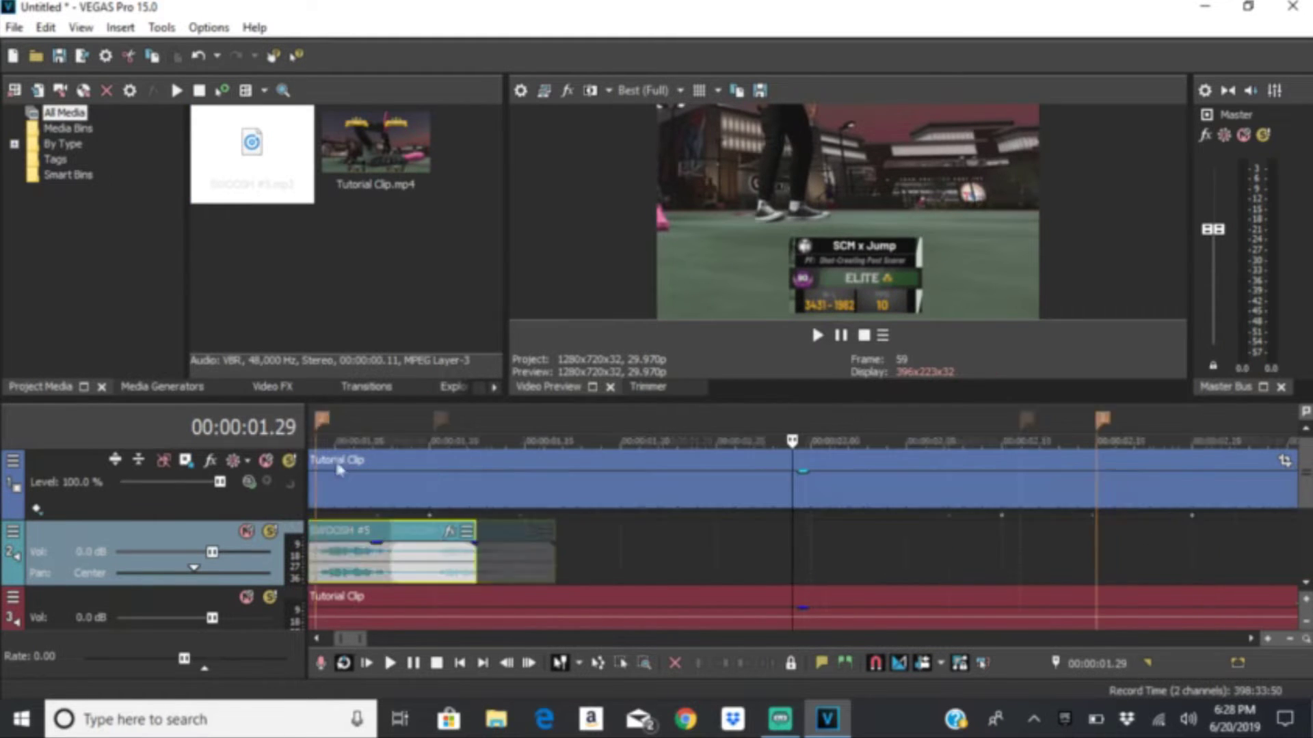
pyautogui.click(766, 431)
pyautogui.press('space')
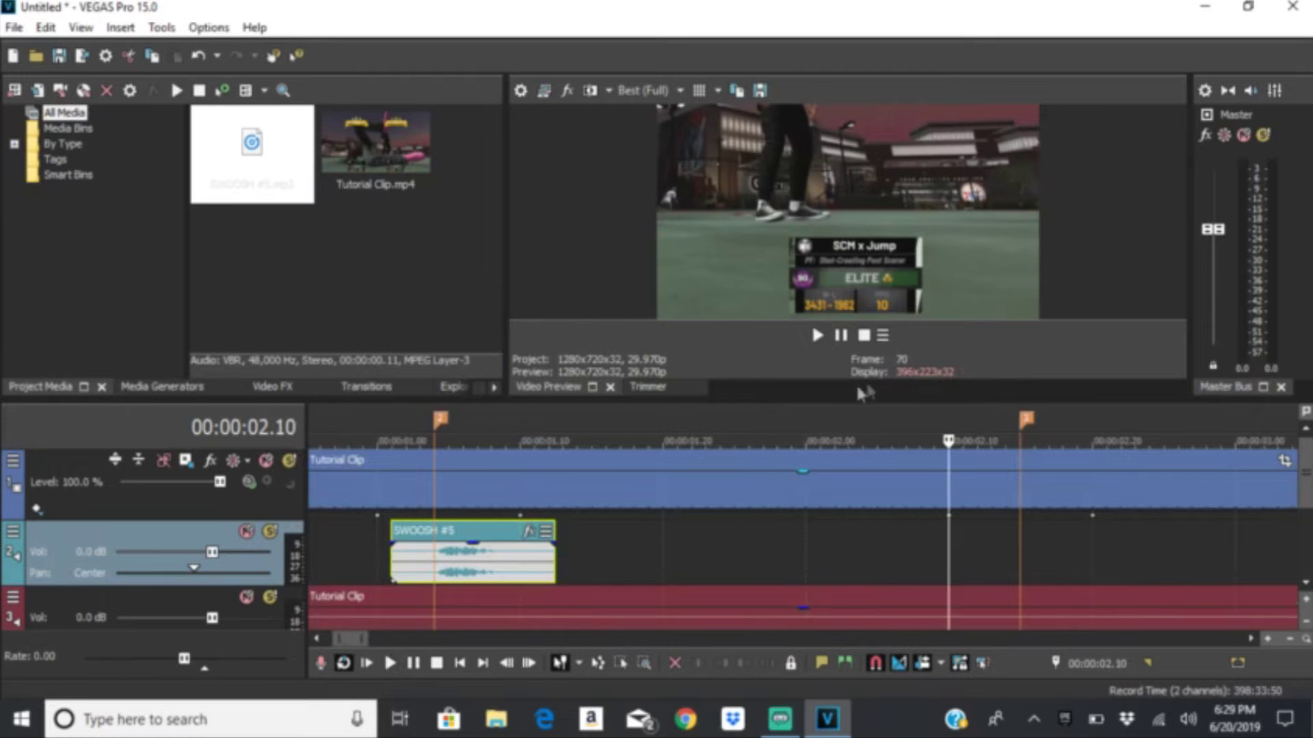
pyautogui.moveTo(259, 183); pyautogui.dragTo(1039, 541)
pyautogui.press('space')
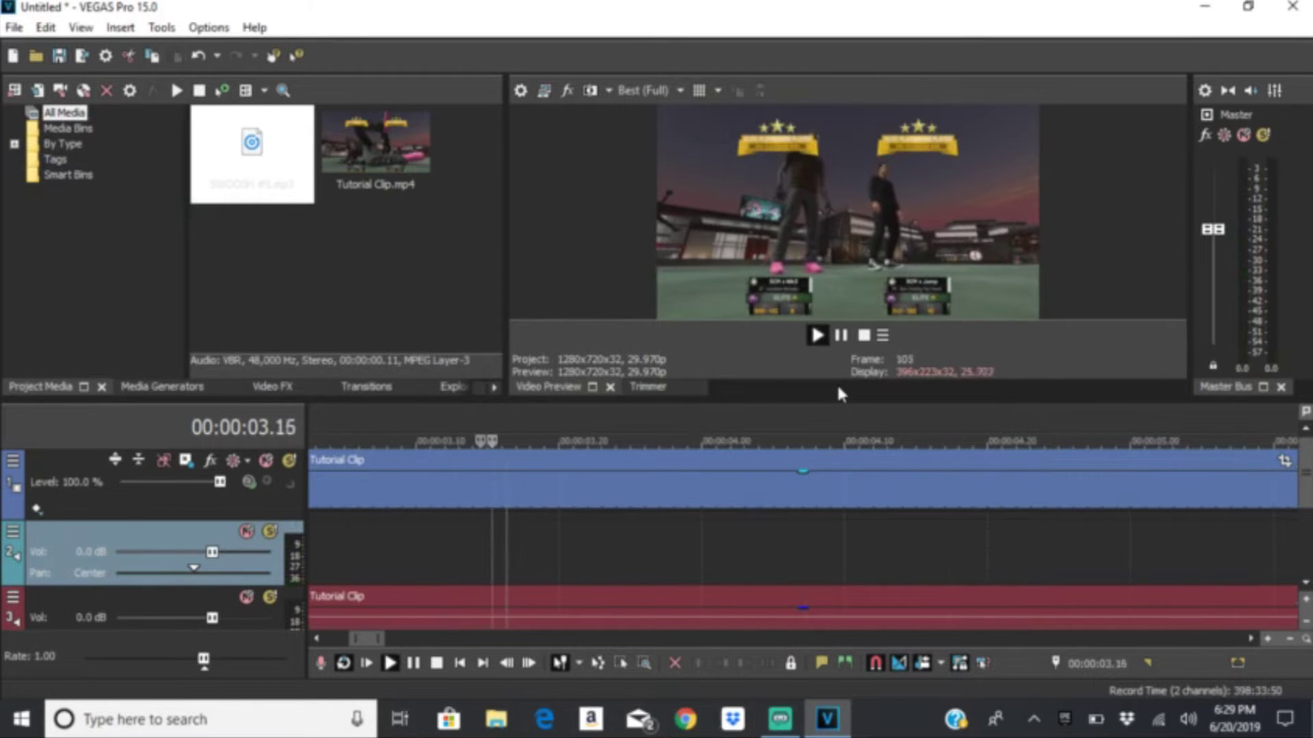
# Step: Play the clip from the start to review all three swooshes against the zoom and pan movements
pyautogui.press('Return')
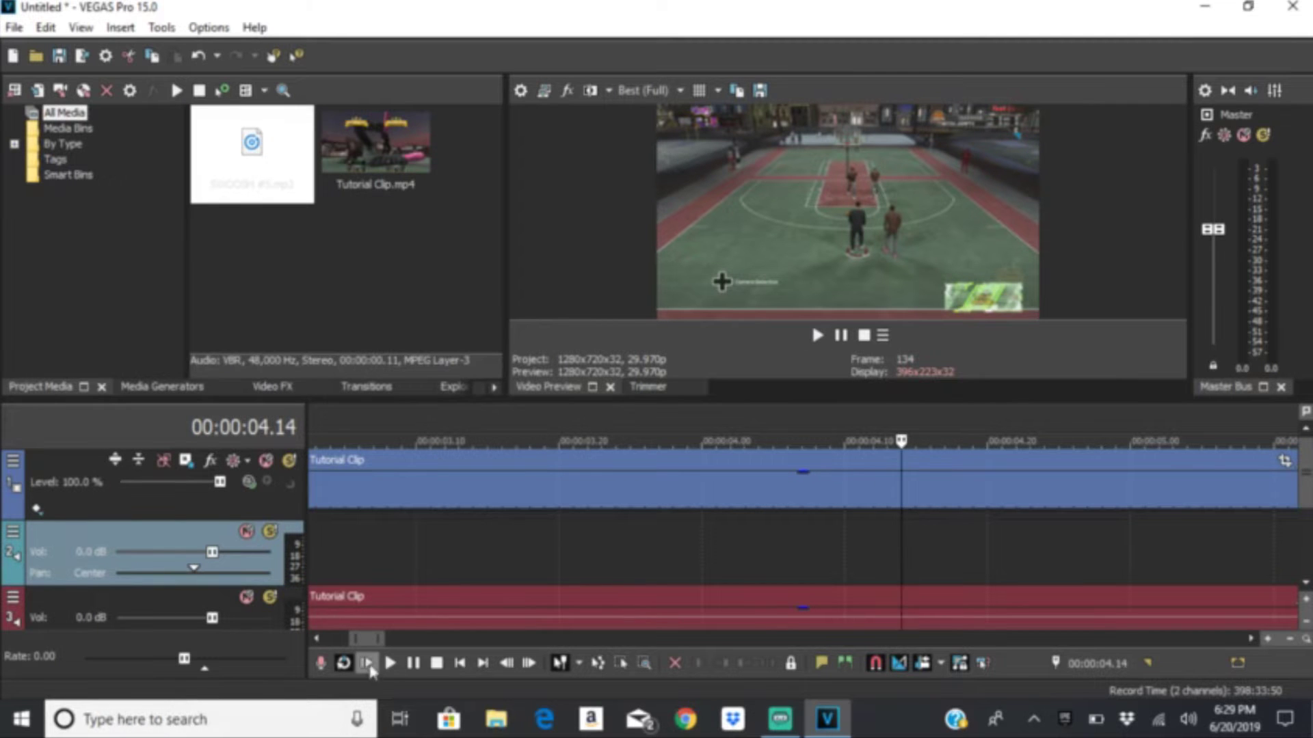
pyautogui.click(366, 663)
pyautogui.scroll(-3, 777, 455)
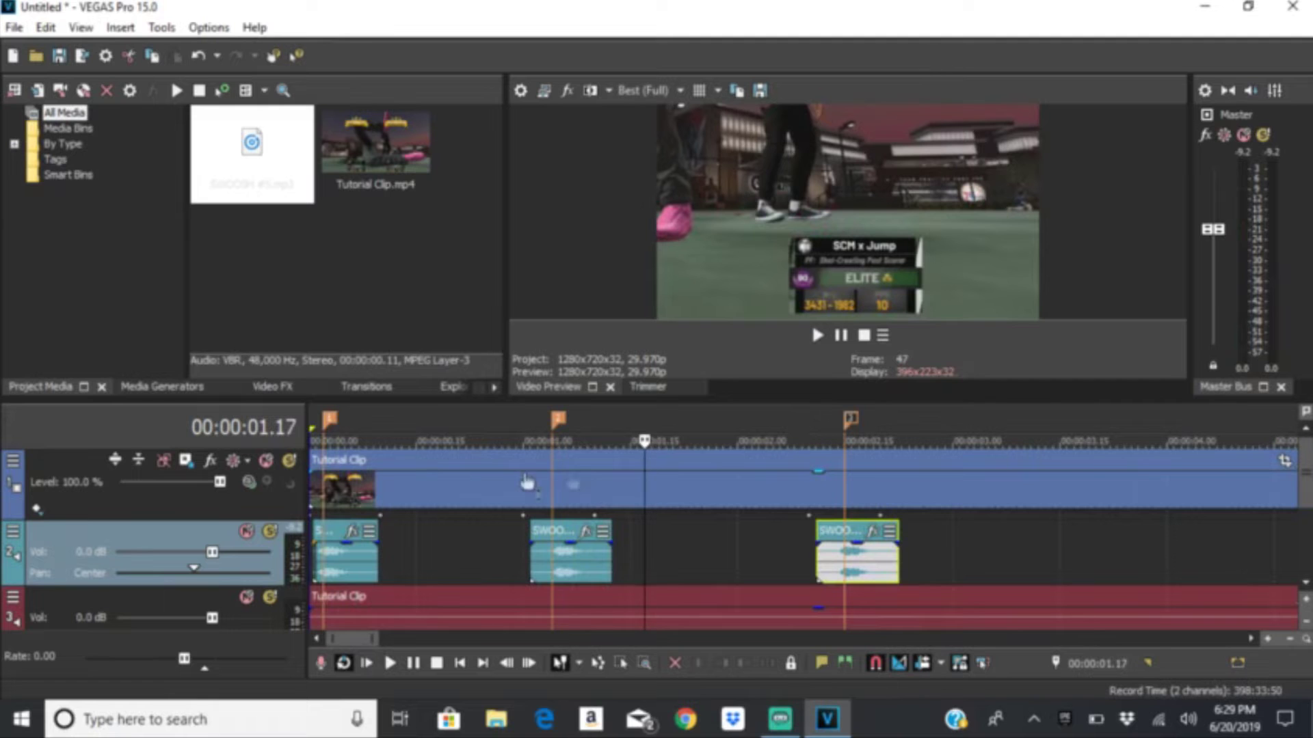
# Step: Mute the swoosh audio track and play the clip onward into the court gameplay, stopping at about 00:00:09.09
pyautogui.click(246, 532)
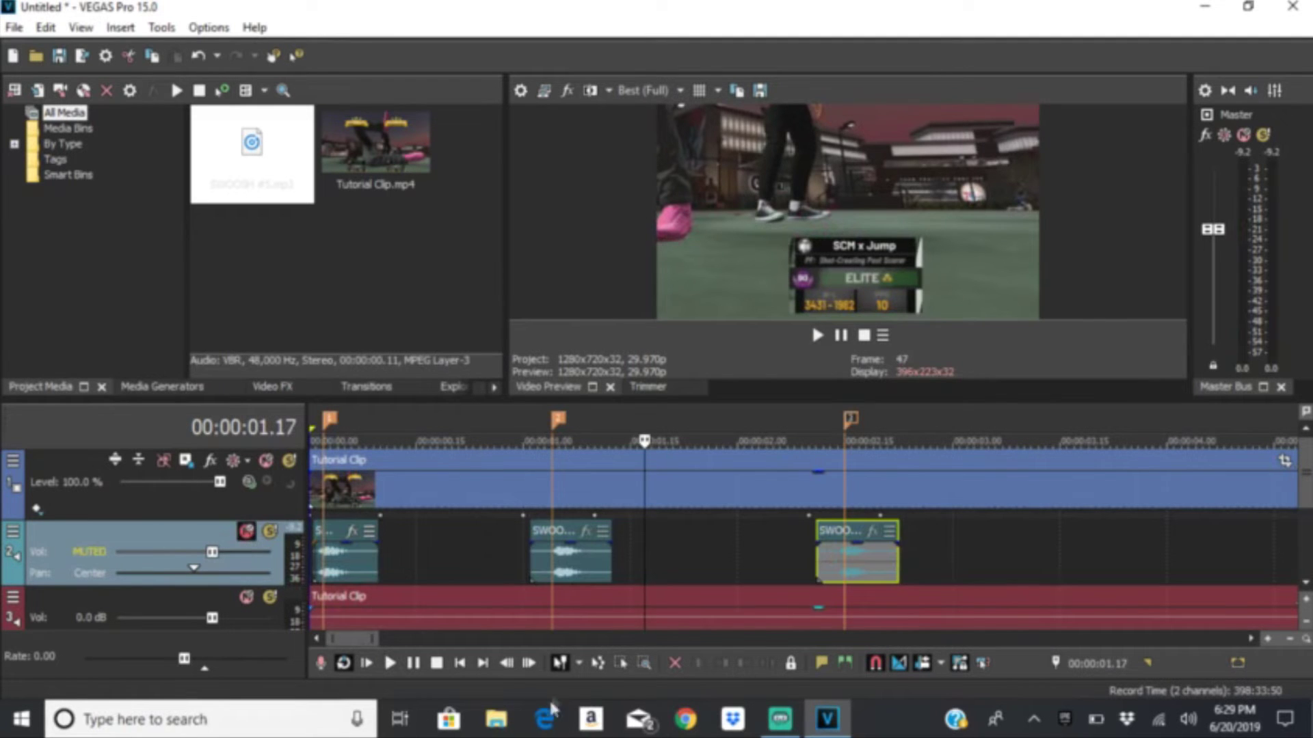
pyautogui.click(384, 663)
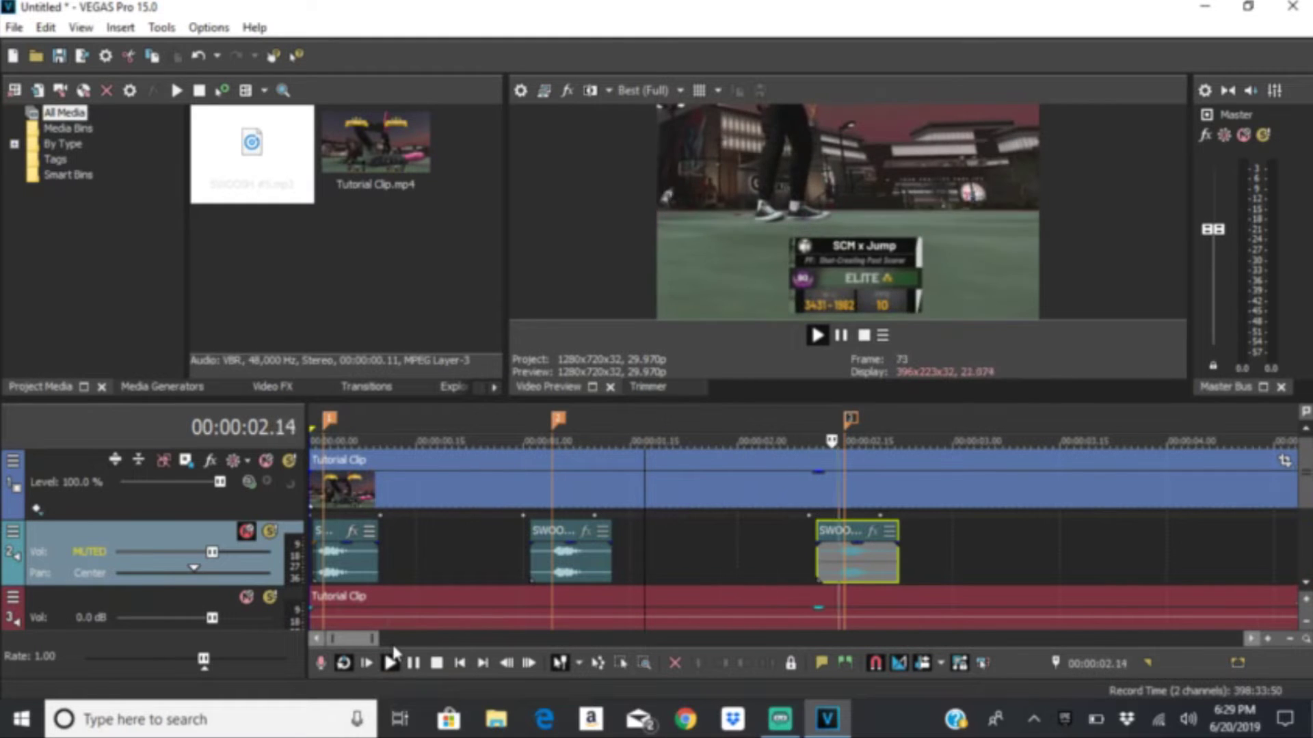
pyautogui.press('Return')
pyautogui.press('Return')
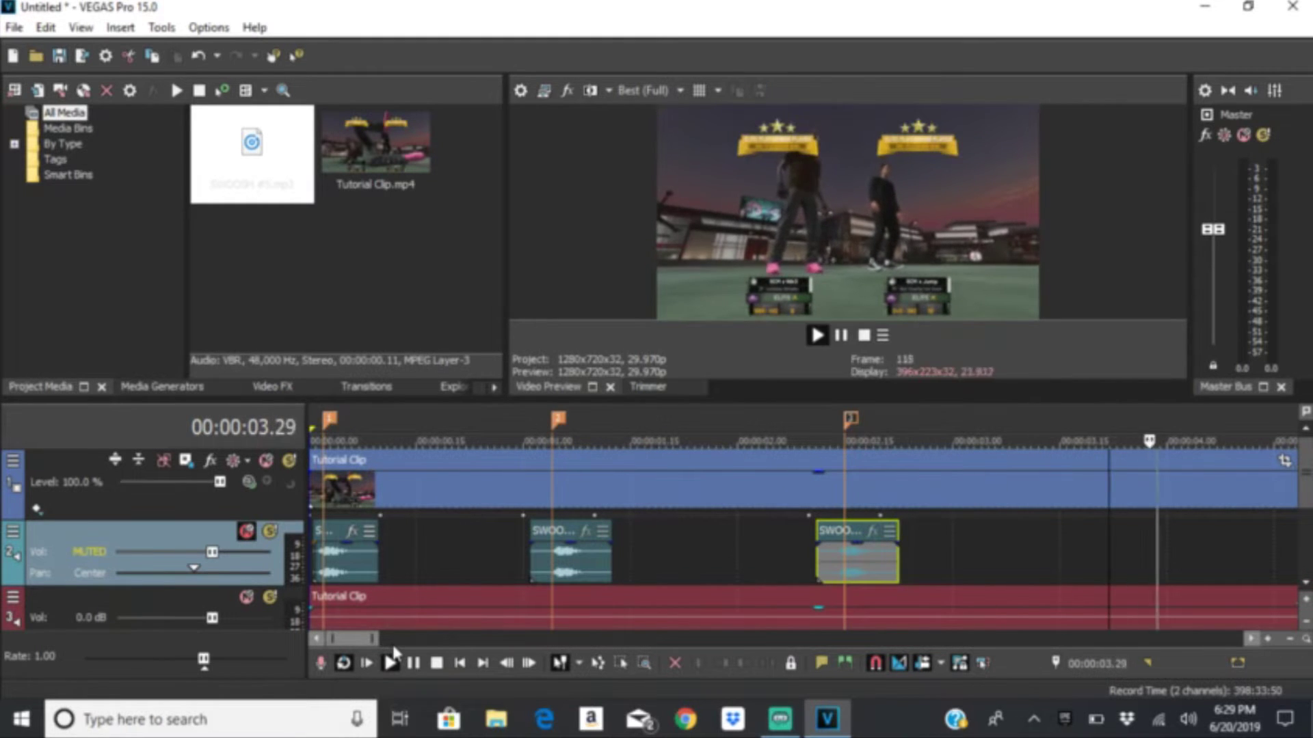
pyautogui.press('Return')
pyautogui.press('Return')
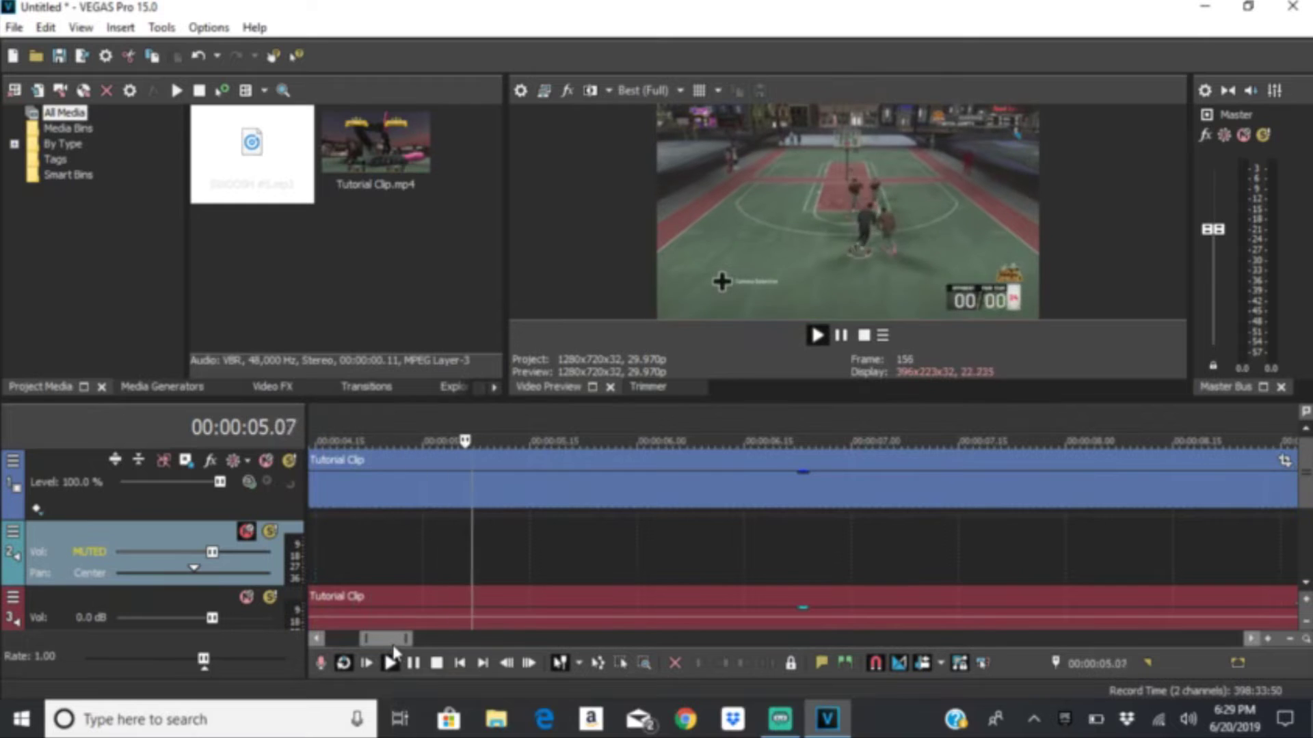
pyautogui.press('s')
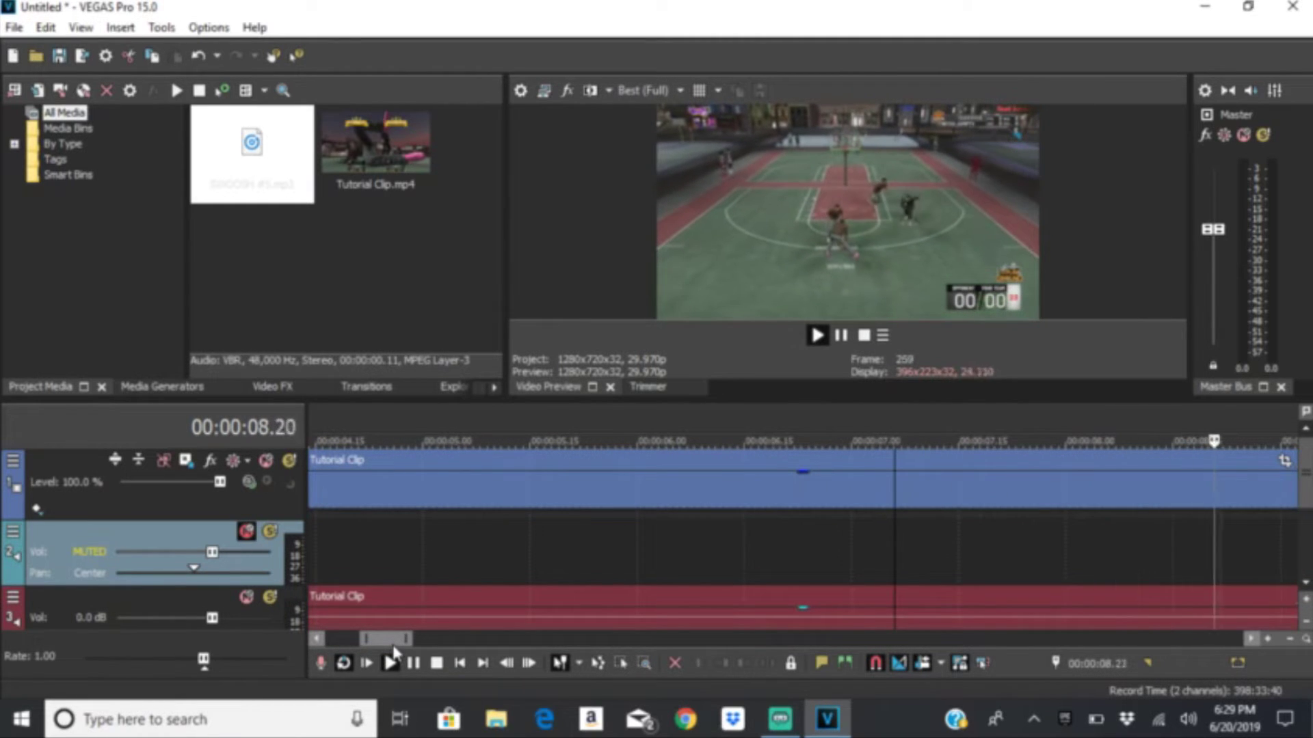
pyautogui.press('Return')
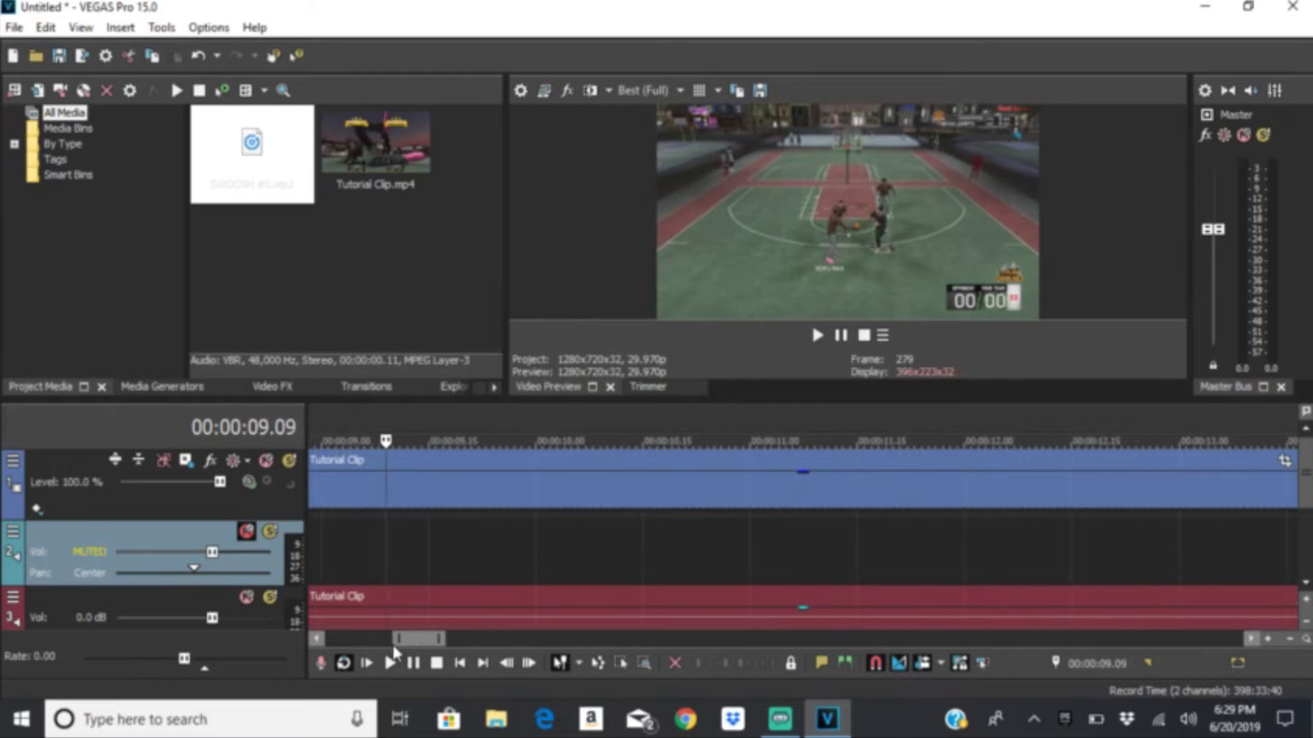
# Step: Create a Track Motion position keyframe on the video track at 00:00:09.00, keeping the default full-frame box
pyautogui.press('Left')
pyautogui.press('Left')
pyautogui.press('Left')
pyautogui.press('Left')
pyautogui.press('Left')
pyautogui.press('Left')
pyautogui.press('Left')
pyautogui.press('Left')
pyautogui.press('Left')
pyautogui.press('Left')
pyautogui.press('Left')
pyautogui.press('Left')
pyautogui.press('Left')
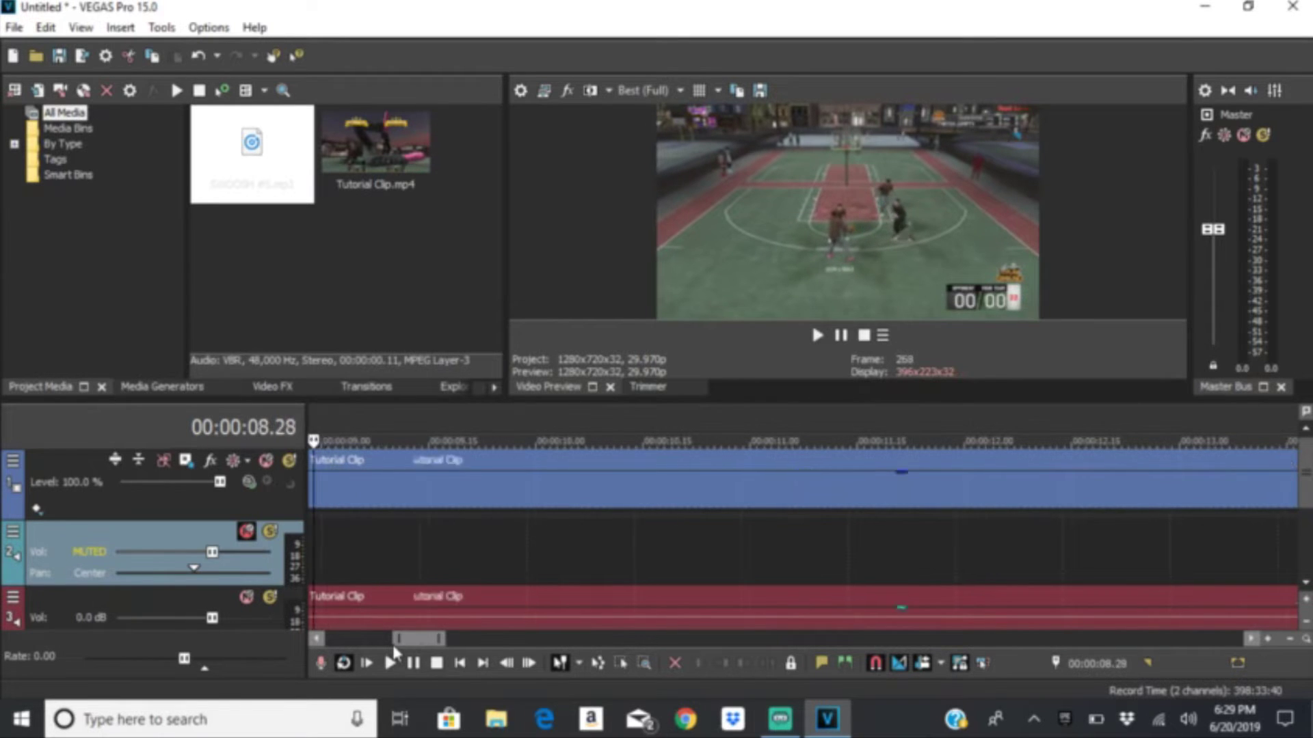
pyautogui.press('Right')
pyautogui.press('Right')
pyautogui.press('Right')
pyautogui.press('Right')
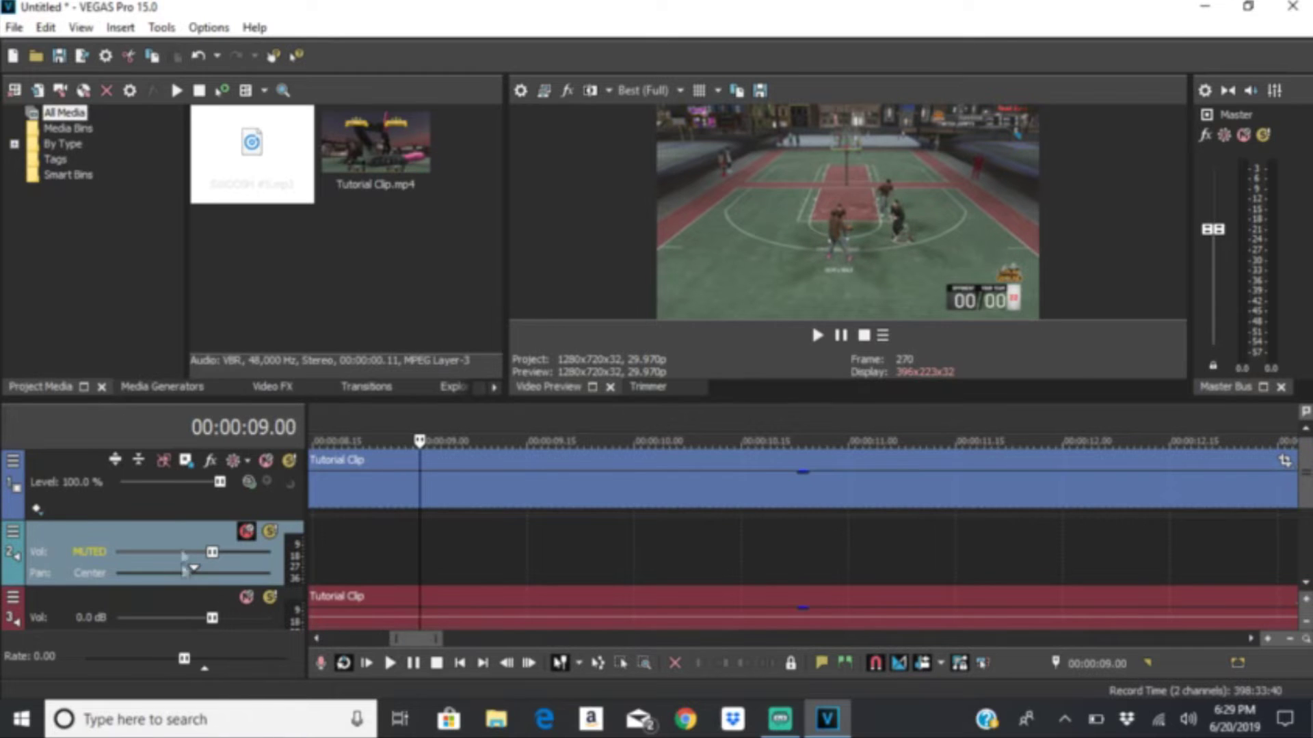
pyautogui.click(185, 460)
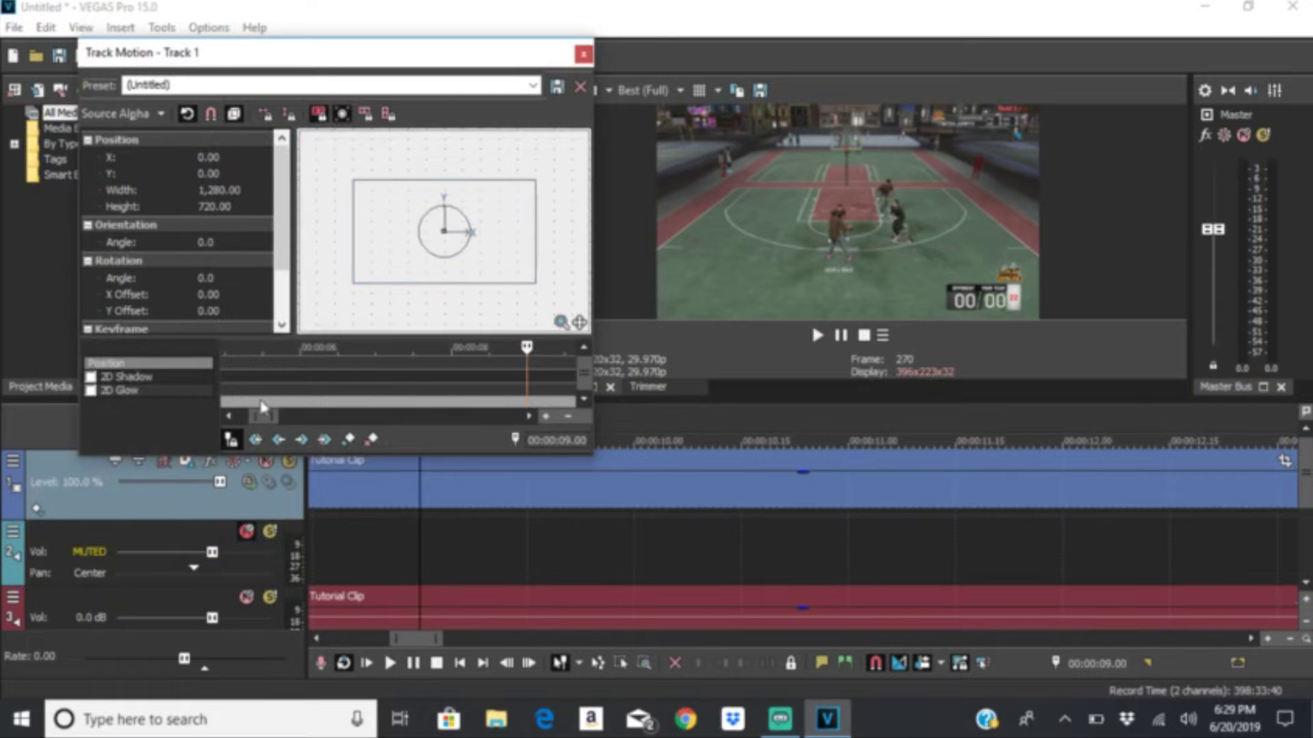
pyautogui.click(325, 439)
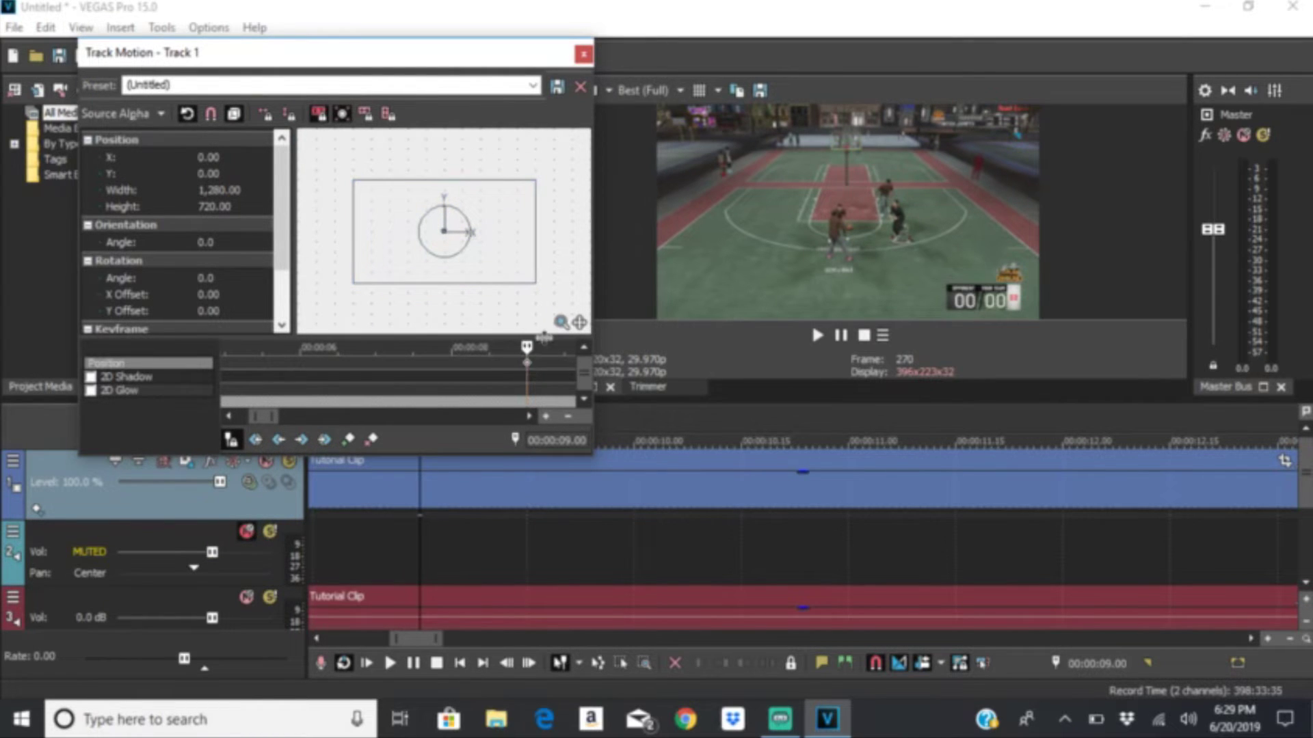
# Step: At 00:00:09.10, enlarge the Track Motion box to about 3,332 by 1,874 and shift it to about X -142, Y 176
pyautogui.moveTo(527, 347); pyautogui.dragTo(551, 343)
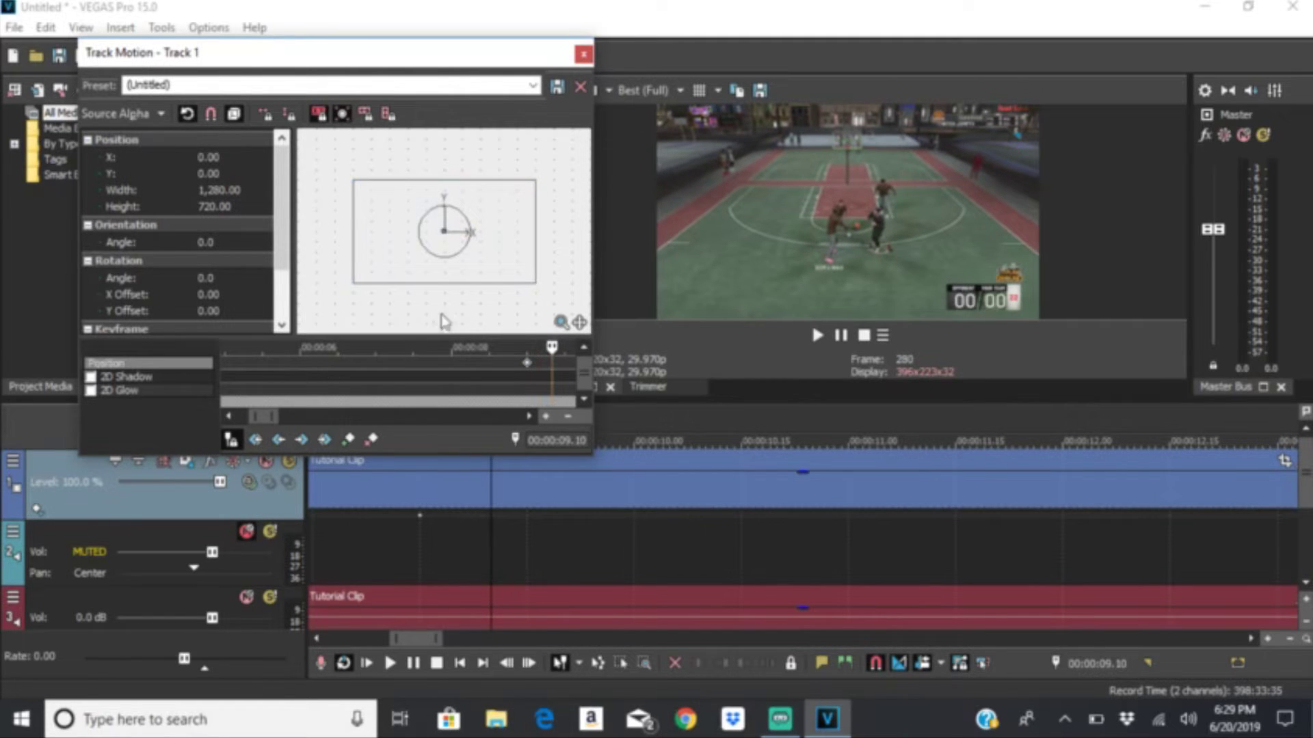
pyautogui.click(536, 284)
pyautogui.moveTo(537, 289)
pyautogui.mouseDown()
pyautogui.moveTo(685, 326)
pyautogui.moveTo(549, 294)
pyautogui.mouseUp()
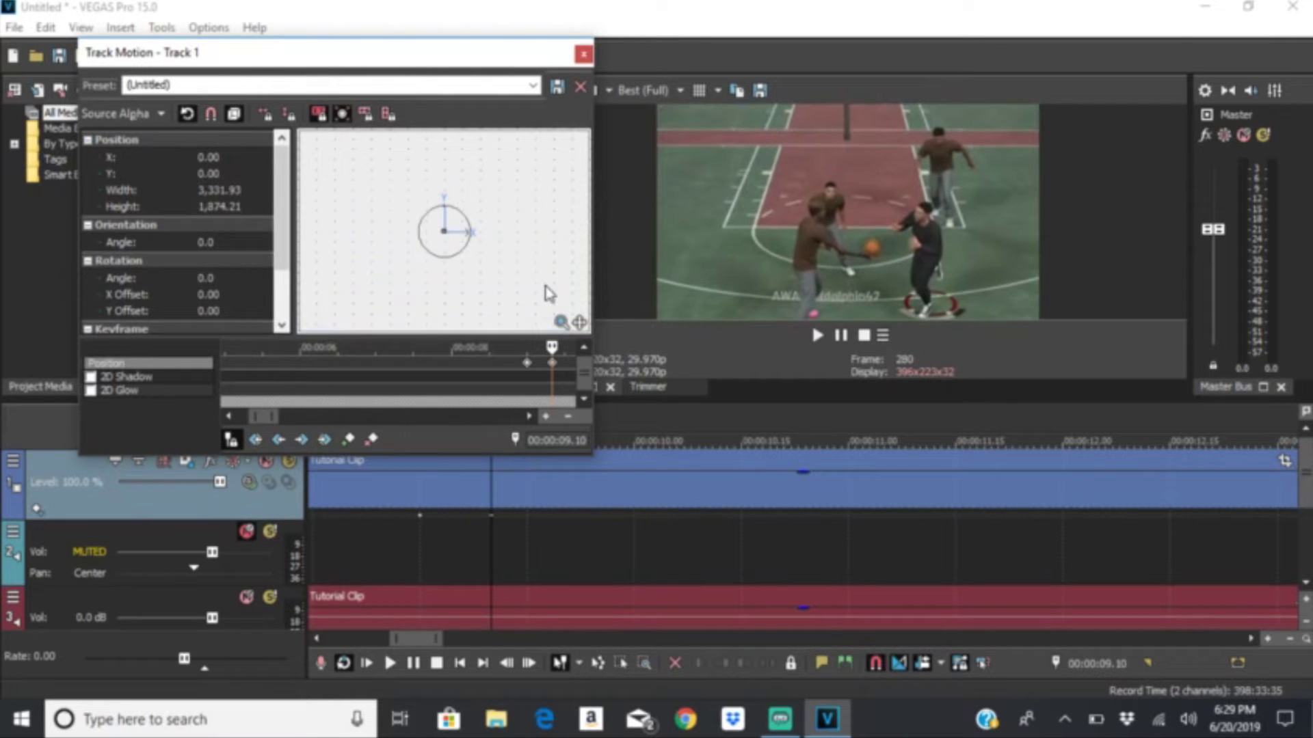
pyautogui.press('Up')
pyautogui.press('Up')
pyautogui.press('Up')
pyautogui.press('Up')
pyautogui.press('Up')
pyautogui.press('Up')
pyautogui.press('Up')
pyautogui.press('Up')
pyautogui.press('Up')
pyautogui.press('Up')
pyautogui.press('Up')
pyautogui.press('Up')
pyautogui.press('Up')
pyautogui.press('Up')
pyautogui.press('Up')
pyautogui.press('Up')
pyautogui.press('Up')
pyautogui.press('Up')
pyautogui.press('Up')
pyautogui.press('Up')
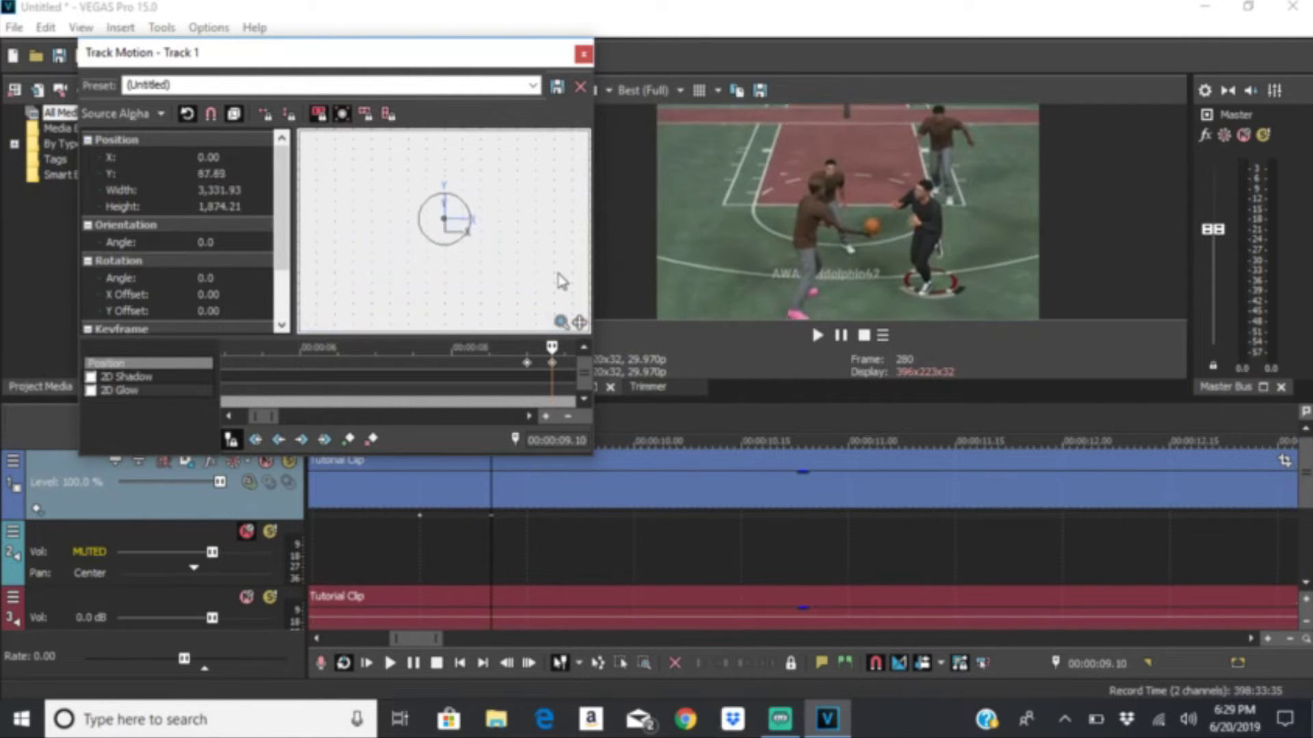
pyautogui.press('Left')
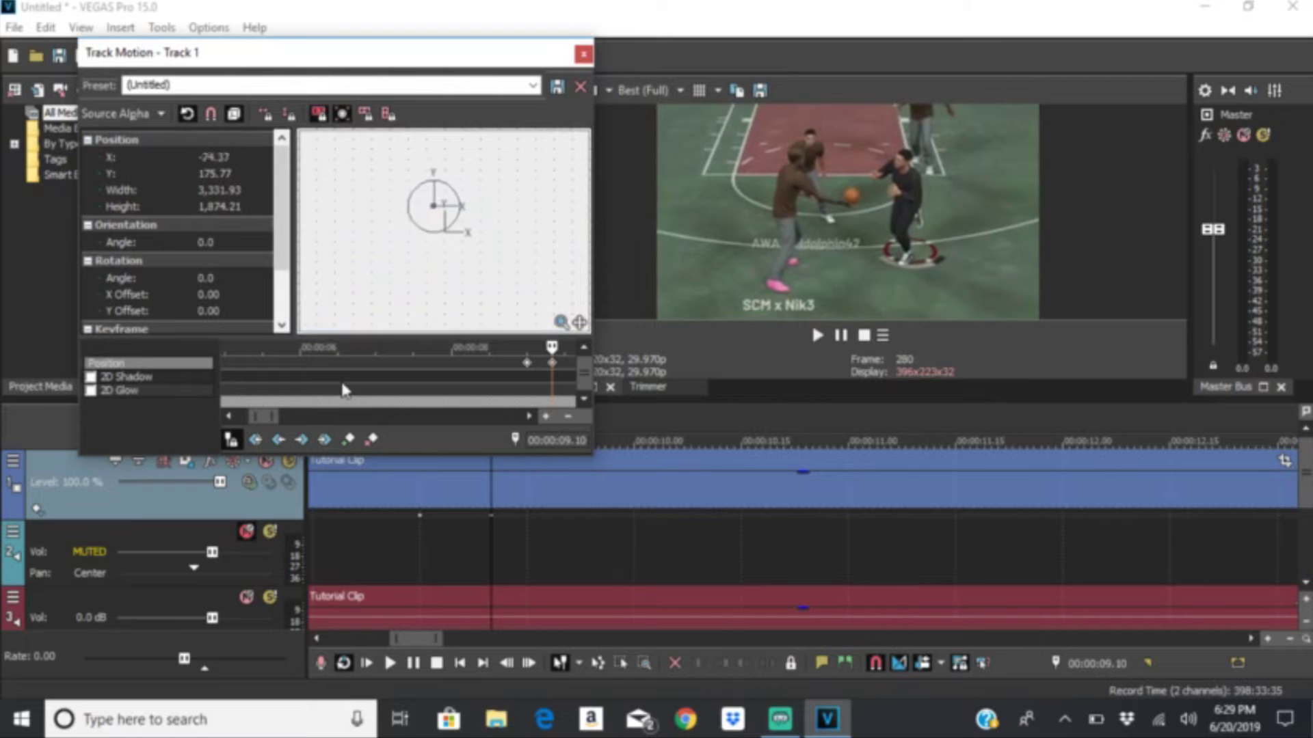
# Step: Reduce the box at 00:00:09.10 to about 2,966 by 1,669 and reposition it at about X -245, Y 146
pyautogui.scroll(-3, 460, 308)
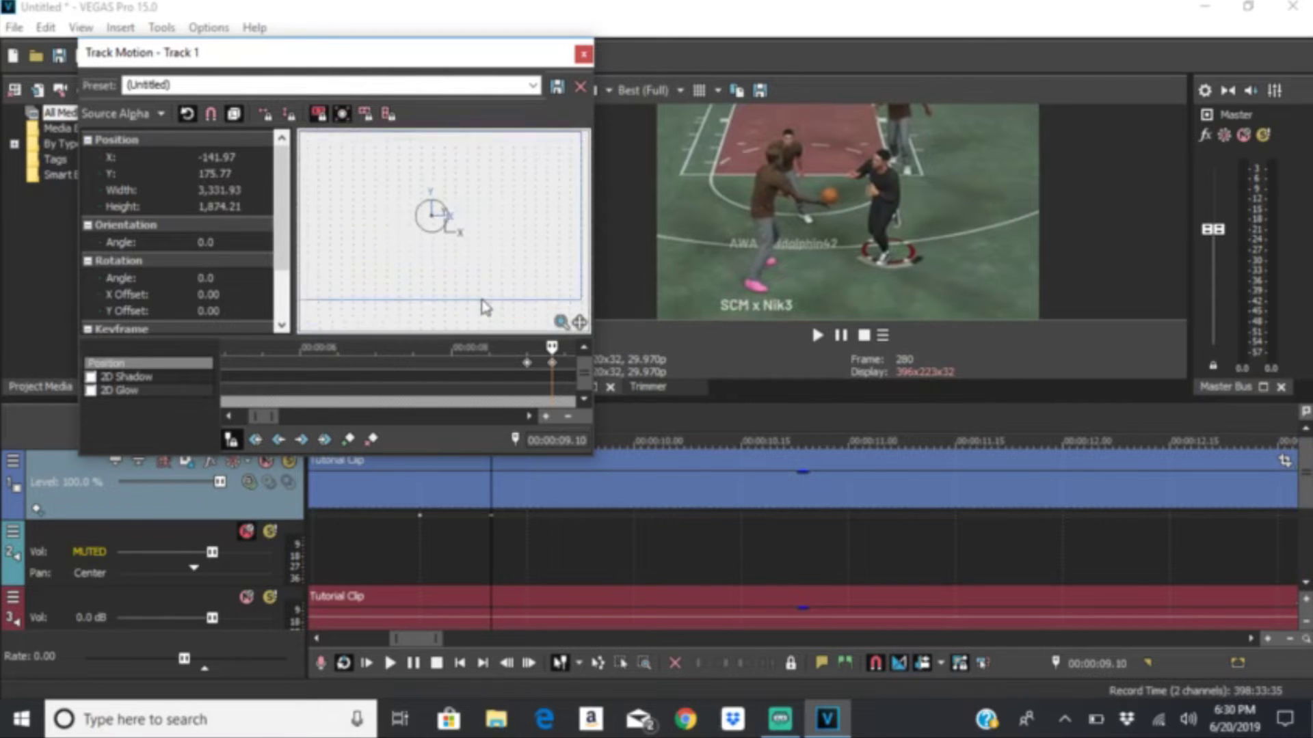
pyautogui.moveTo(546, 290); pyautogui.dragTo(532, 279)
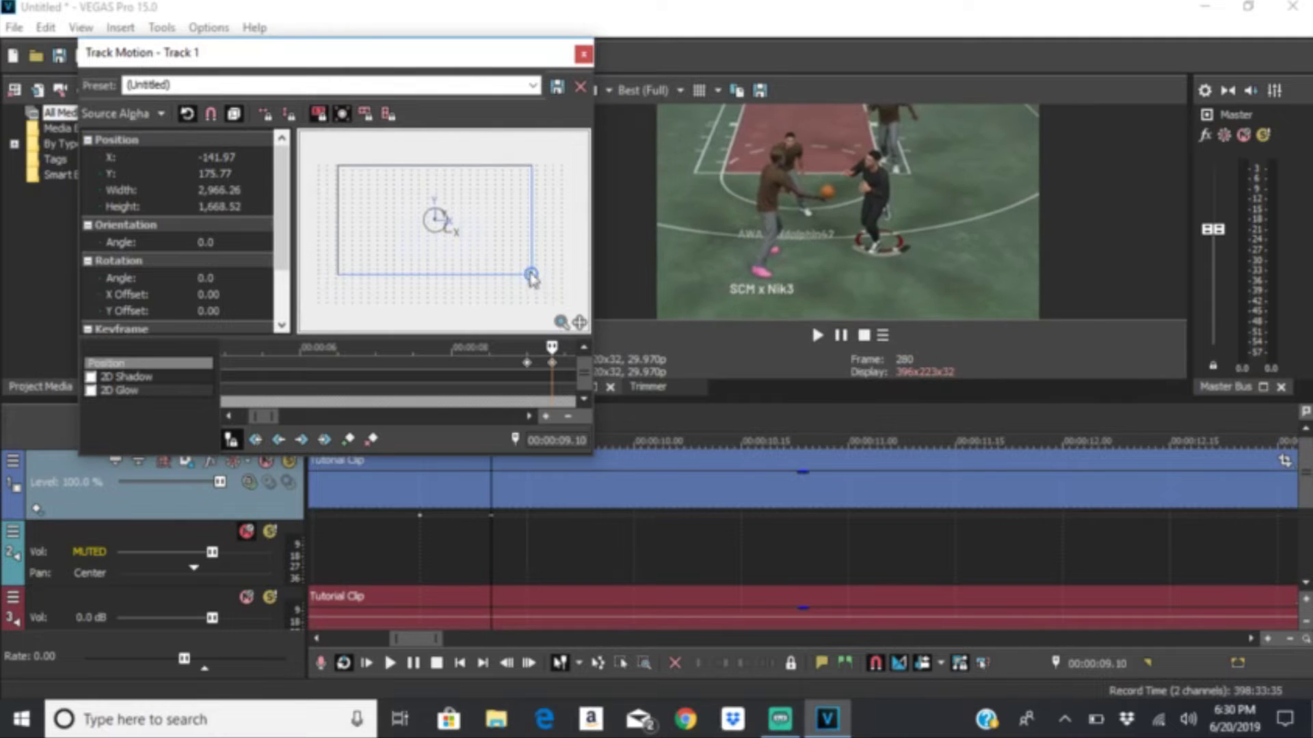
pyautogui.moveTo(497, 239); pyautogui.dragTo(499, 238)
pyautogui.press('Left')
pyautogui.press('Left')
pyautogui.press('Left')
pyautogui.press('Left')
pyautogui.press('Left')
pyautogui.press('Up')
pyautogui.press('Left')
pyautogui.press('Down')
pyautogui.press('Down')
pyautogui.press('Down')
pyautogui.press('Down')
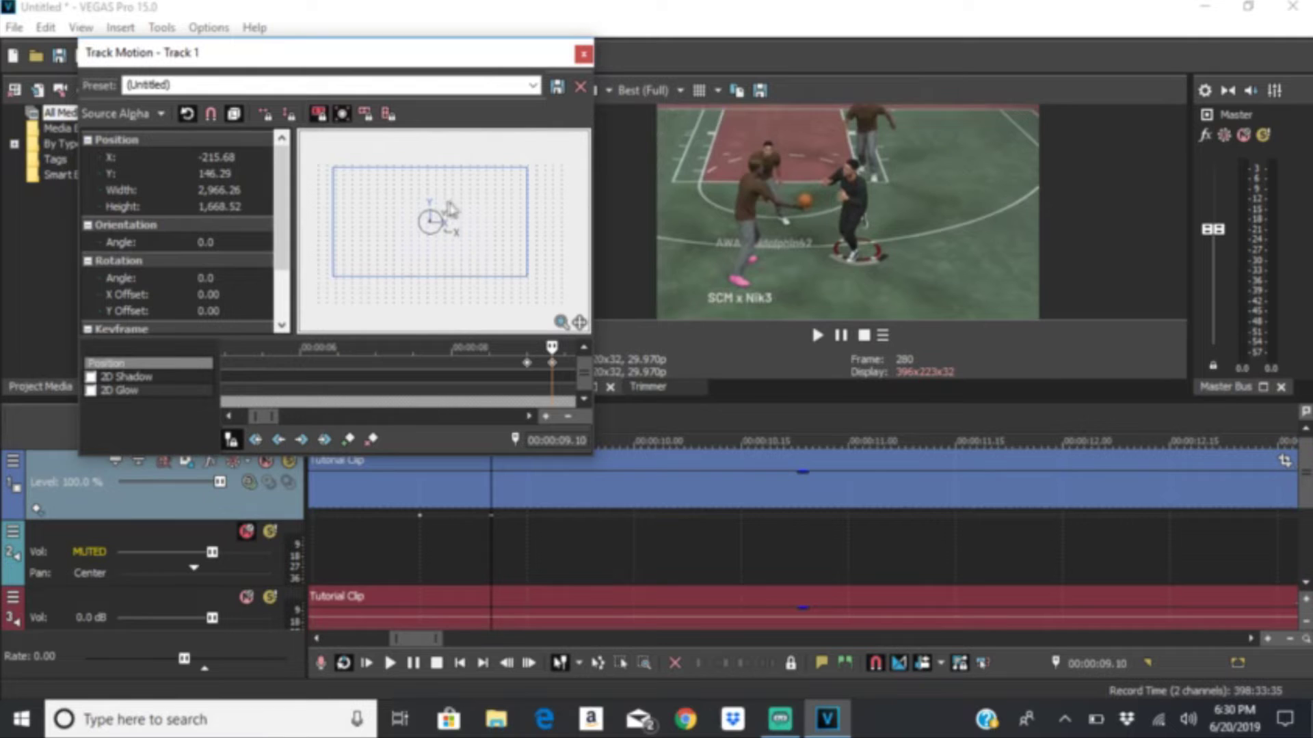
pyautogui.moveTo(501, 264); pyautogui.dragTo(501, 265)
# Step: Step through the frames between 00:00:09.10 and 00:00:09.23 to examine how the ball handler moves within the zoomed view
pyautogui.click(568, 416)
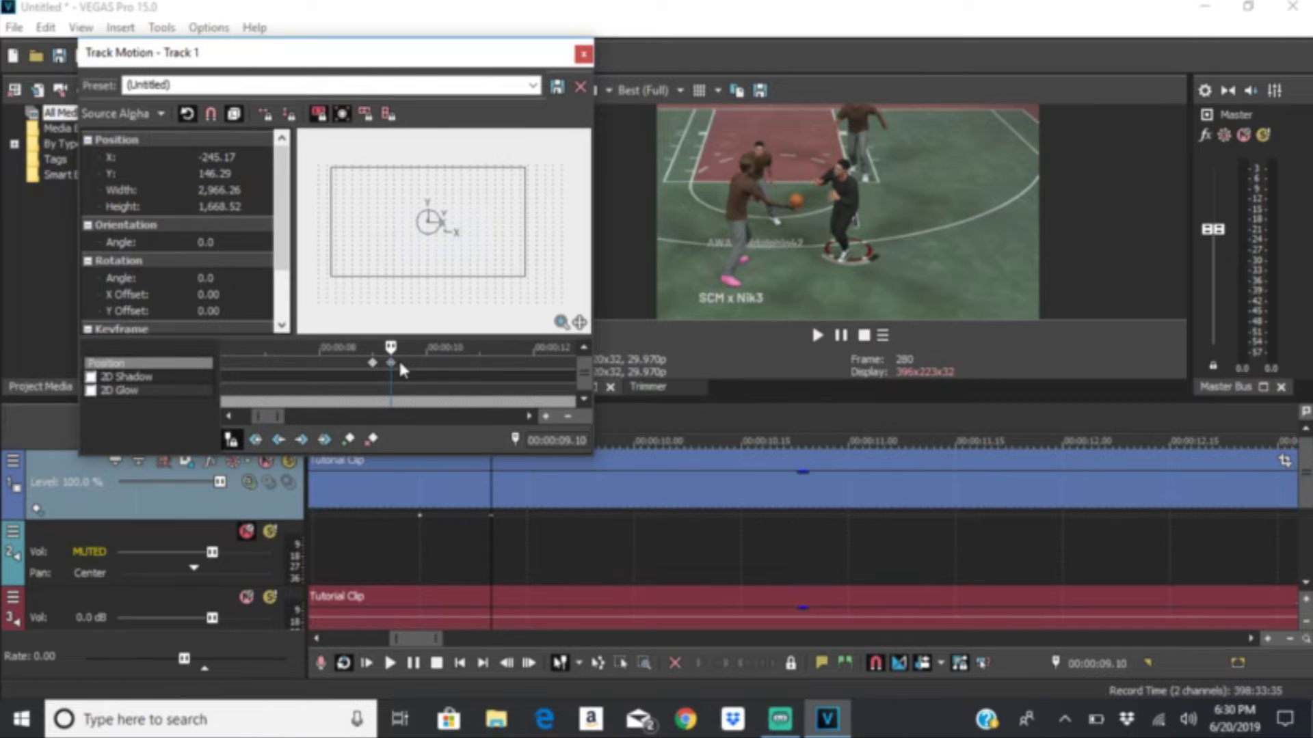
pyautogui.press('Right')
pyautogui.press('Right')
pyautogui.press('Right')
pyautogui.press('Right')
pyautogui.press('Right')
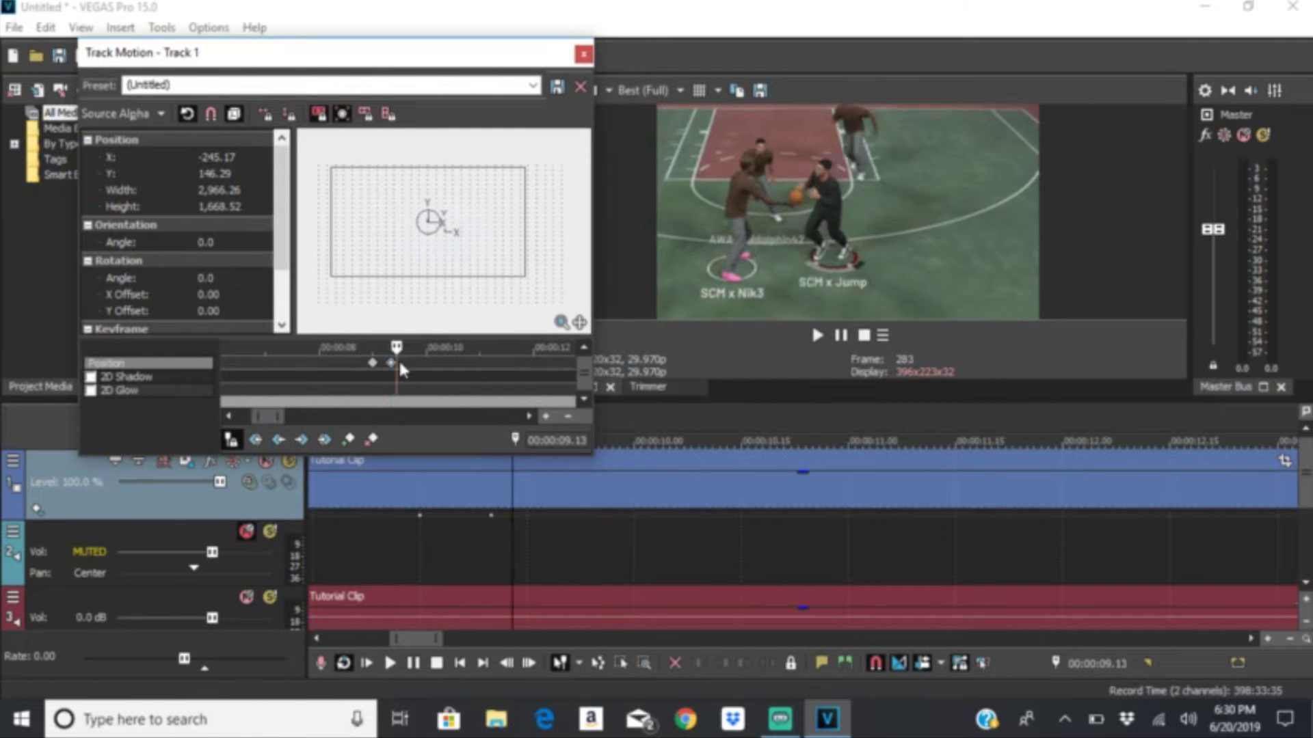
pyautogui.press('Right')
pyautogui.press('Right')
pyautogui.press('Right')
pyautogui.press('Right')
pyautogui.press('Right')
pyautogui.press('Right')
pyautogui.press('Right')
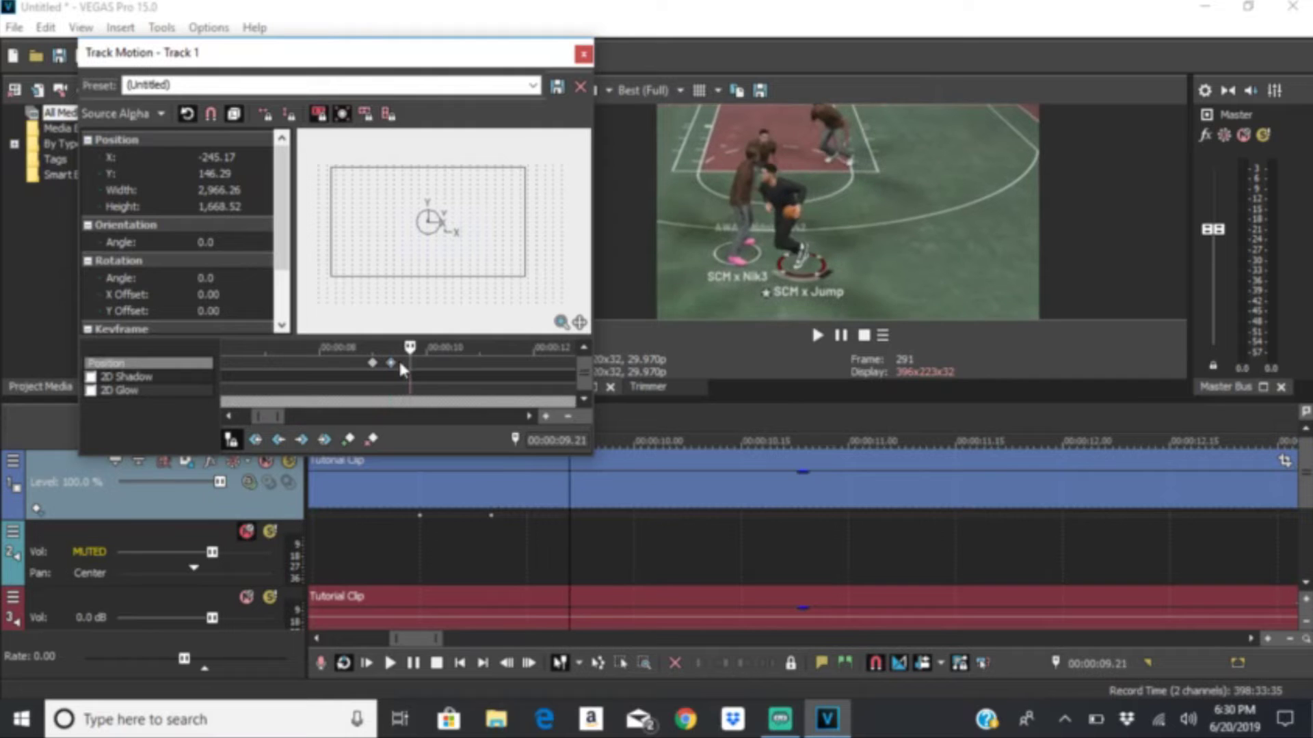
pyautogui.press('Left')
pyautogui.press('Left')
pyautogui.press('Left')
pyautogui.press('Left')
pyautogui.press('Left')
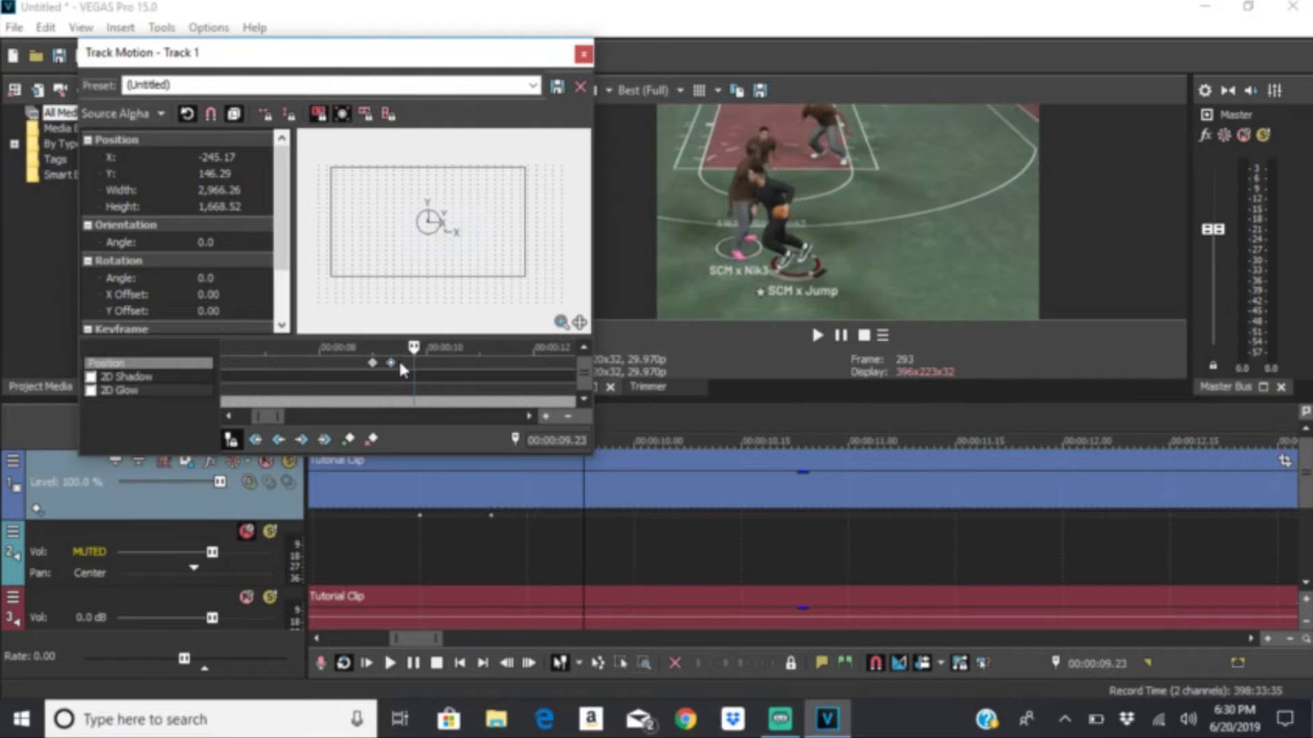
pyautogui.press('Left')
pyautogui.press('Left')
pyautogui.press('Left')
pyautogui.press('Left')
pyautogui.press('Left')
pyautogui.press('Left')
pyautogui.press('Left')
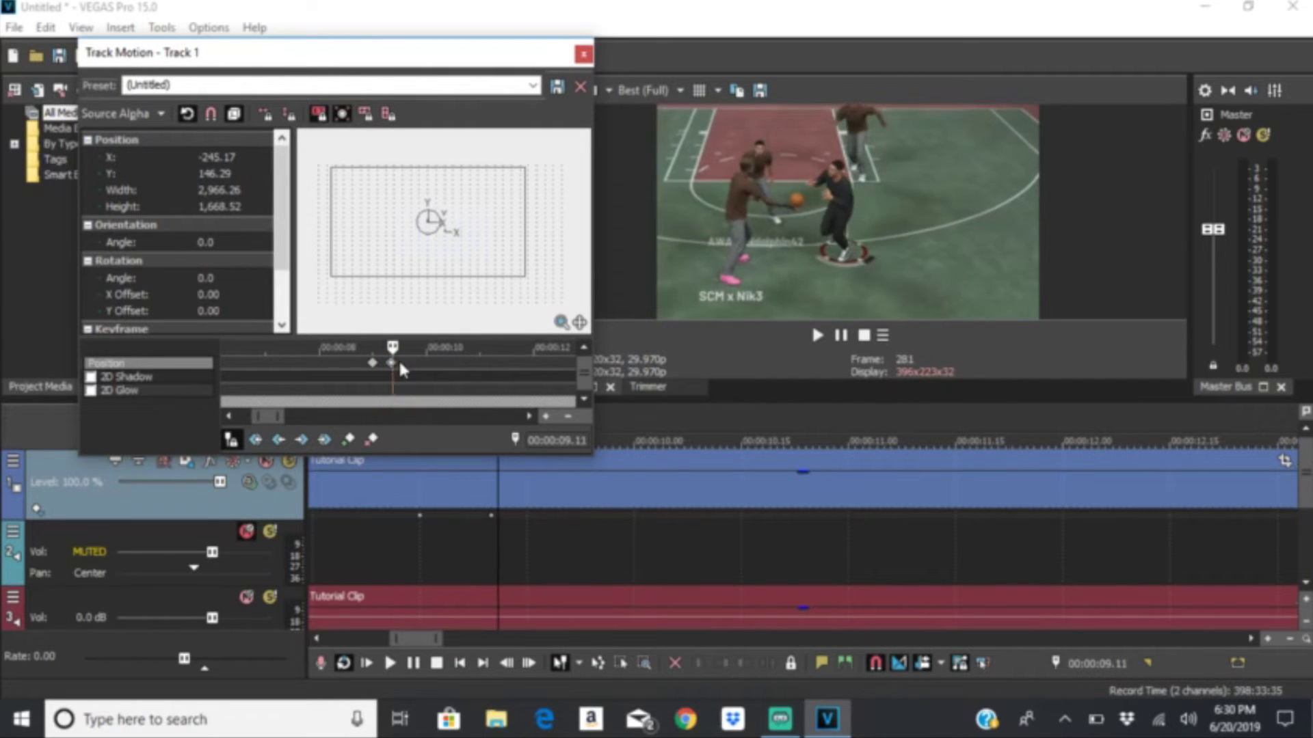
# Step: Create a position keyframe at 00:00:09.20 and shift the box horizontally to about X -112 to follow the ball handler
pyautogui.press('Right')
pyautogui.press('Right')
pyautogui.press('Right')
pyautogui.press('Right')
pyautogui.press('Right')
pyautogui.press('Right')
pyautogui.press('Right')
pyautogui.press('Right')
pyautogui.press('Right')
pyautogui.press('Right')
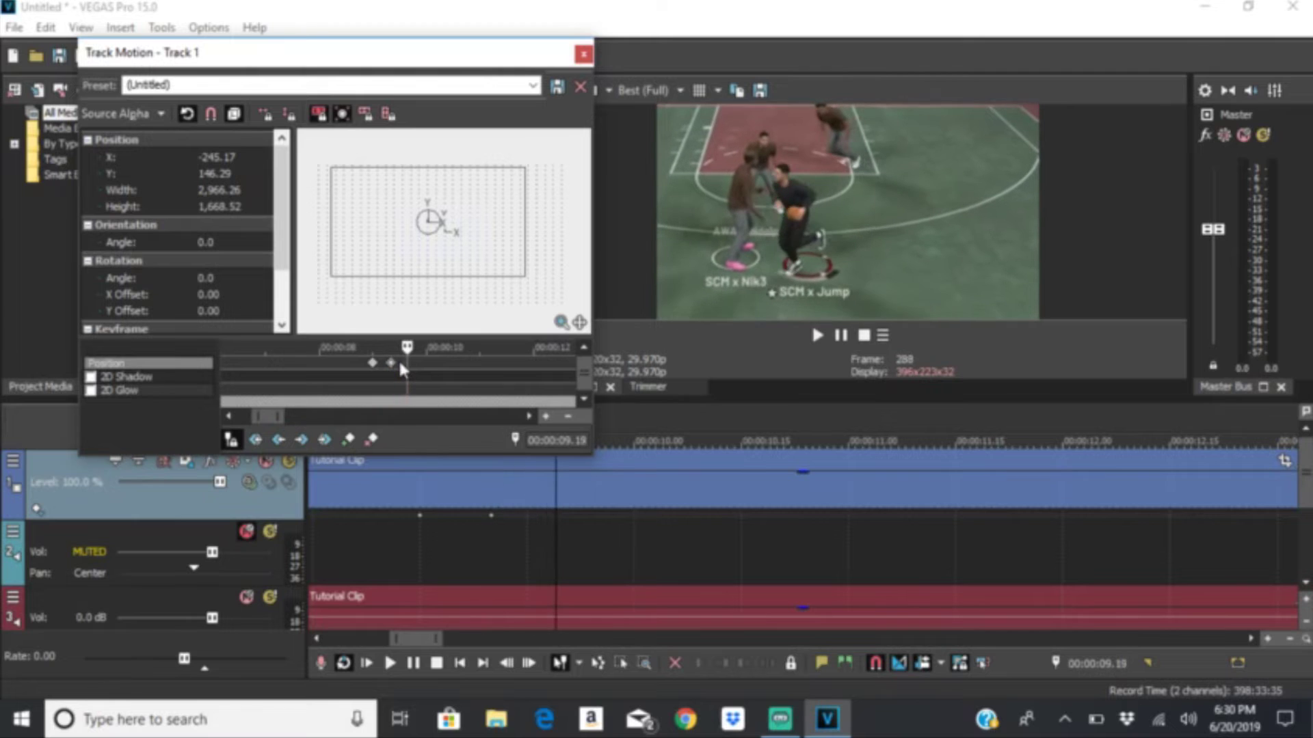
pyautogui.click(402, 266)
pyautogui.press('Right')
pyautogui.press('Right')
pyautogui.press('Right')
pyautogui.press('Right')
pyautogui.press('Right')
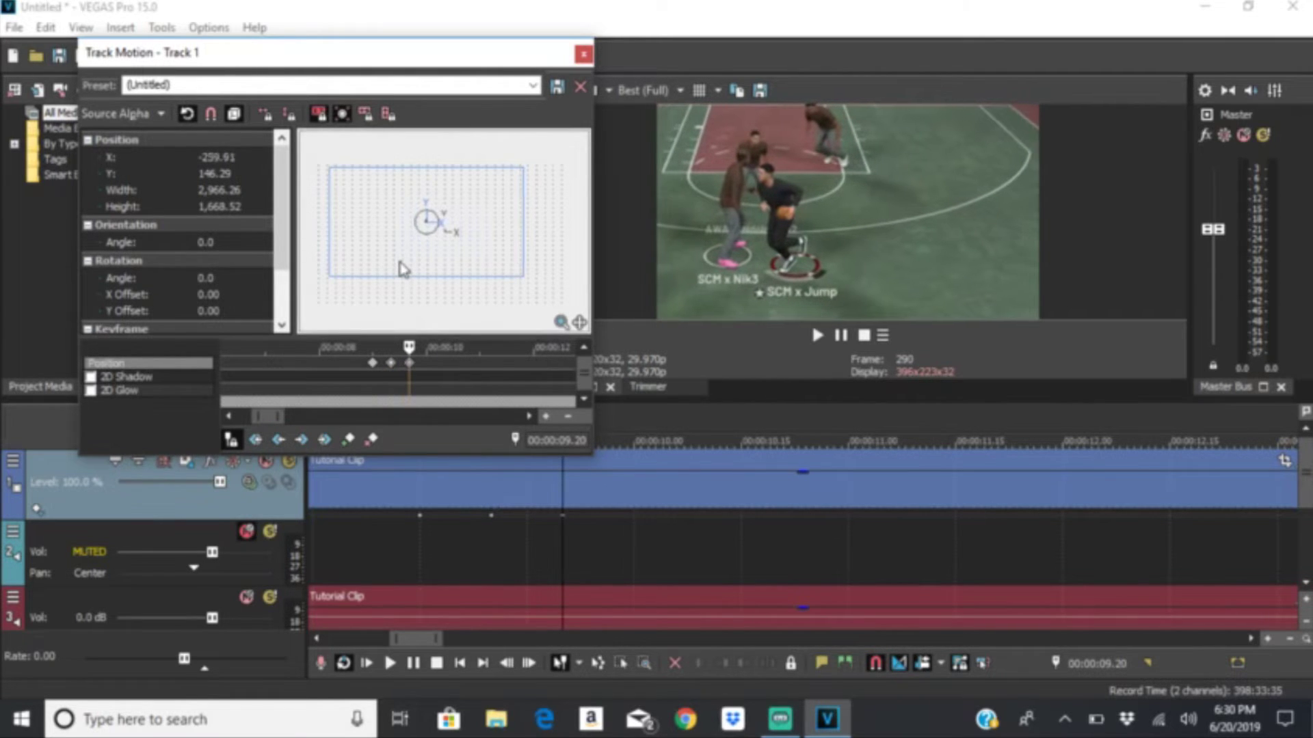
pyautogui.press('Right')
pyautogui.press('Right')
pyautogui.press('Right')
pyautogui.press('Right')
pyautogui.press('Right')
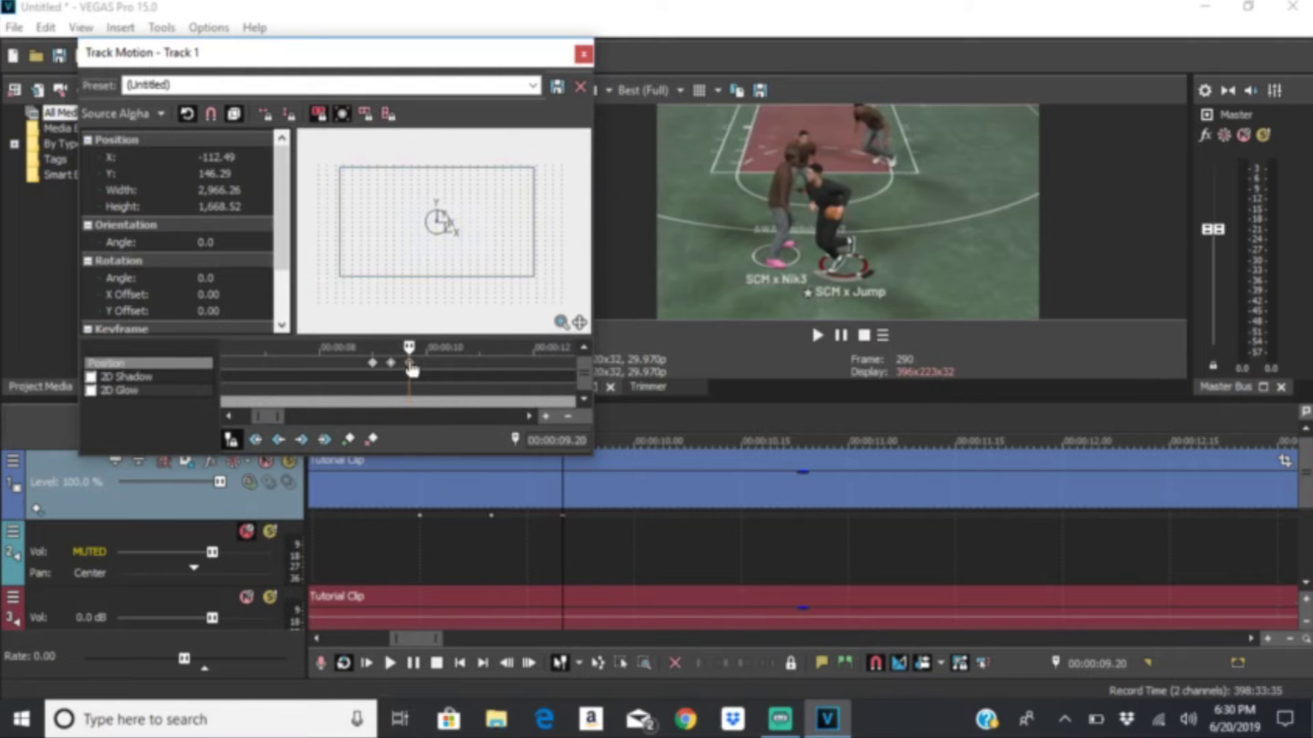
# Step: Advance to 00:00:10.00 and add a position keyframe with the box moved to about X 109, Y 161
pyautogui.press('space')
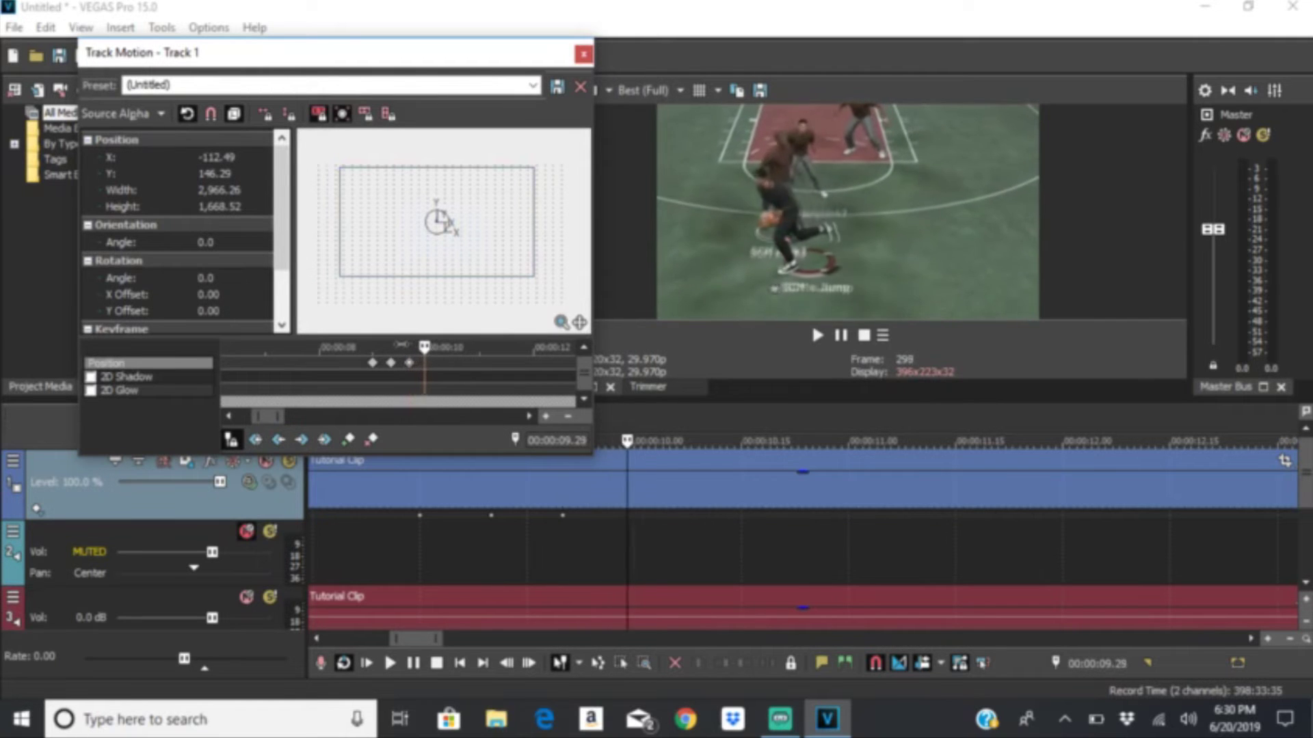
pyautogui.click(364, 267)
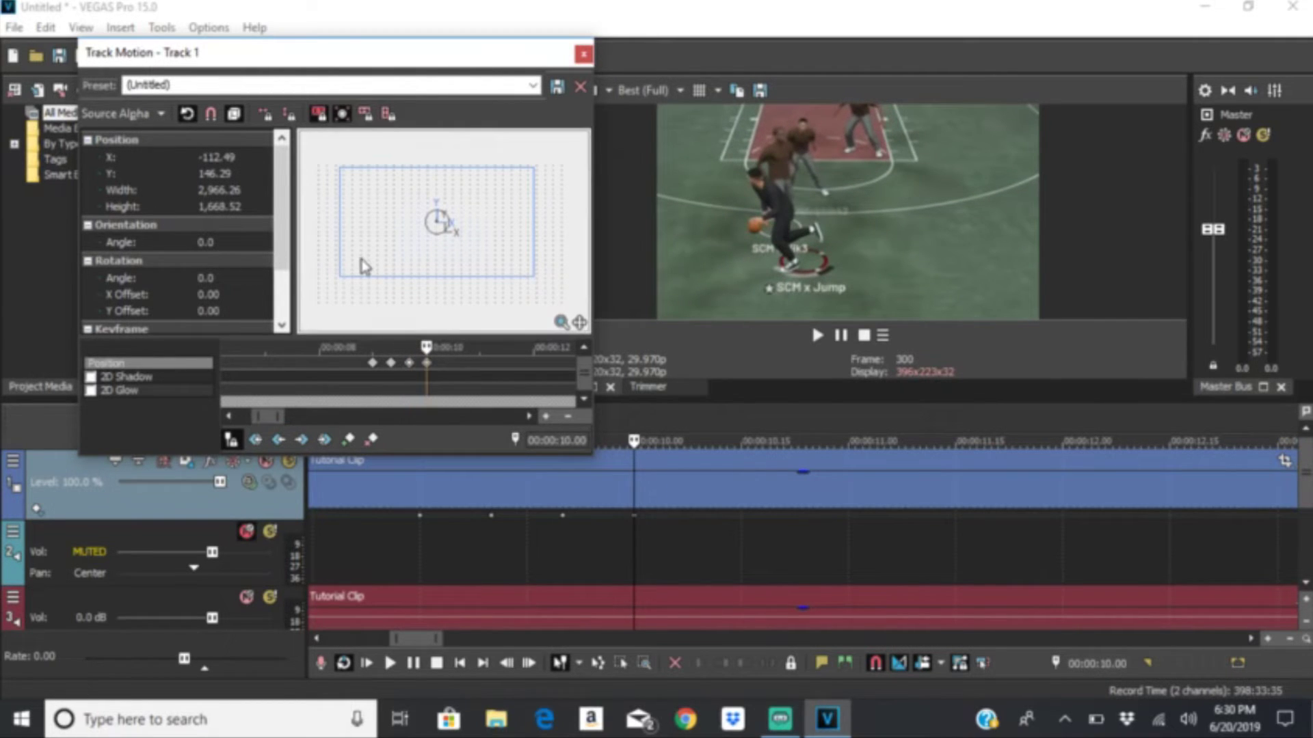
pyautogui.press('Right')
pyautogui.press('Right')
pyautogui.press('Right')
pyautogui.press('Right')
pyautogui.press('Right')
pyautogui.press('Right')
pyautogui.press('Right')
pyautogui.press('Right')
pyautogui.press('Right')
pyautogui.press('Right')
pyautogui.press('Right')
pyautogui.press('Right')
pyautogui.press('Right')
pyautogui.press('Right')
pyautogui.press('Right')
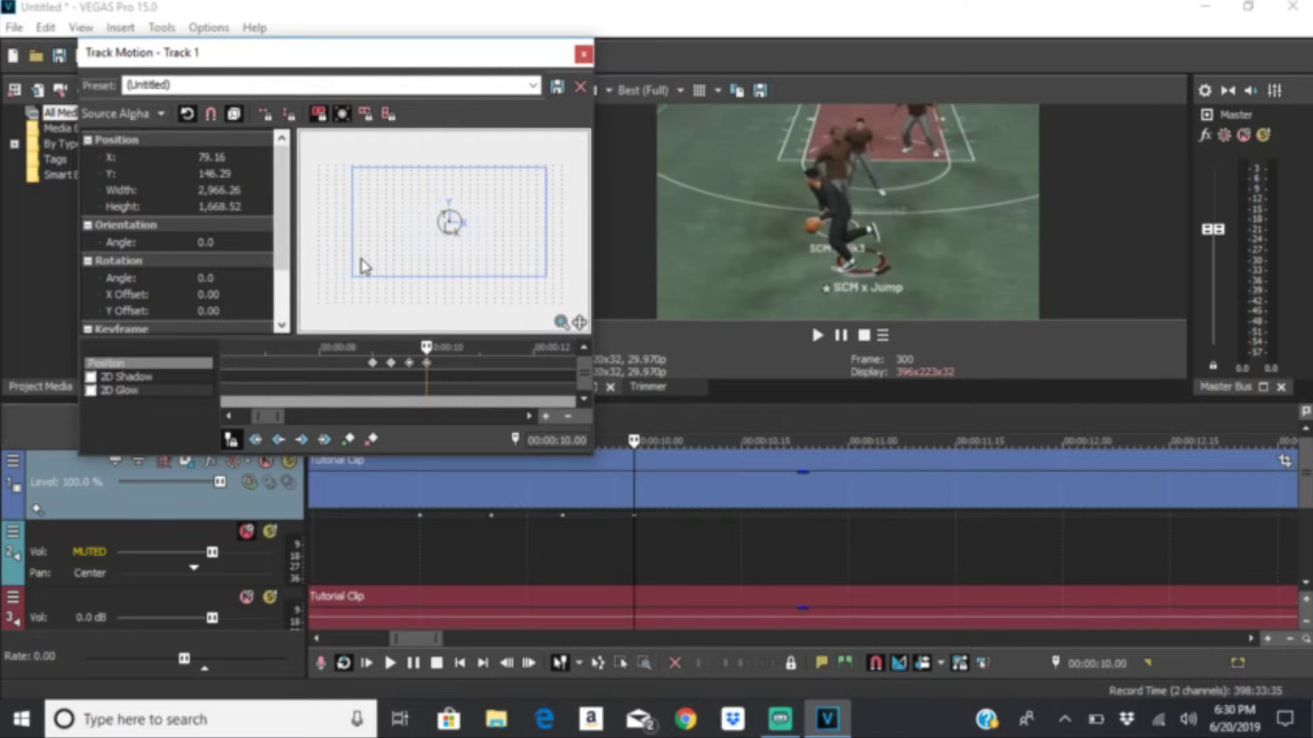
pyautogui.press('Up')
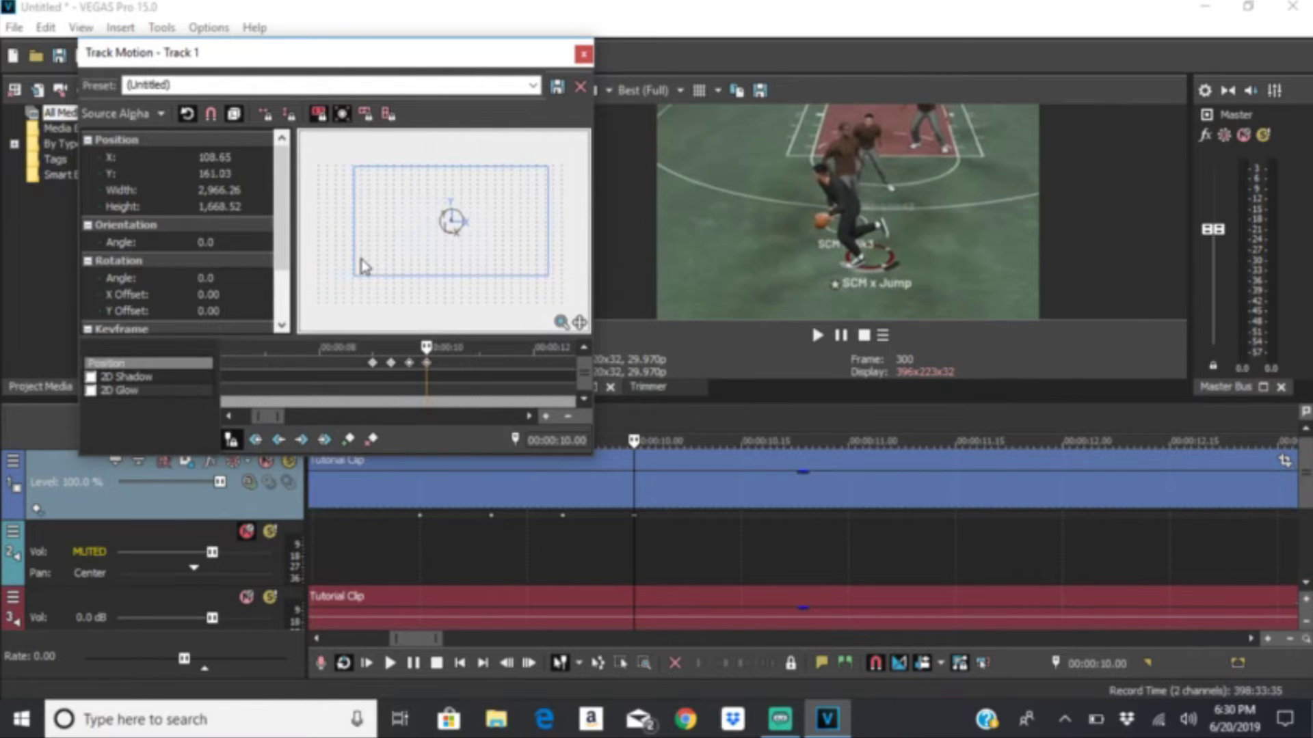
# Step: At 00:00:10.19, zoom the box out to about 2,021 by 1,137 and move it to about X 300, Y 113
pyautogui.click(433, 368)
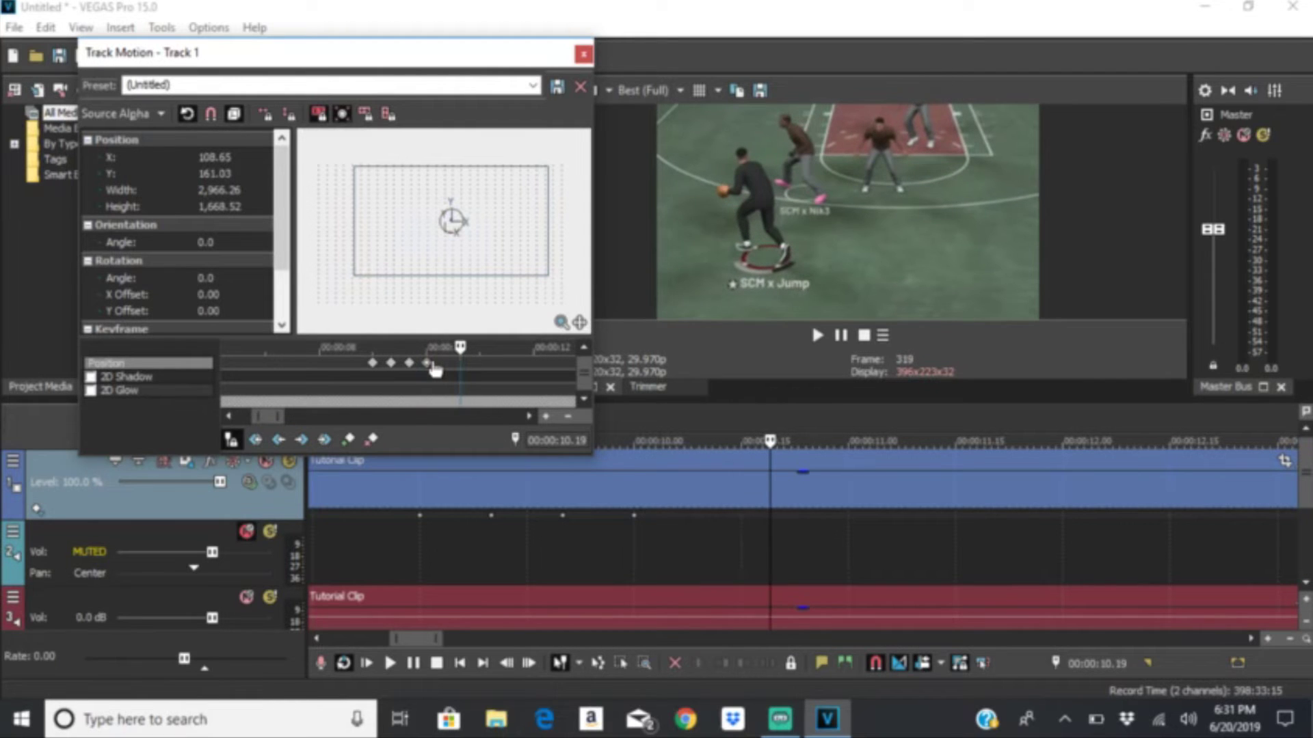
pyautogui.moveTo(547, 276); pyautogui.dragTo(511, 266)
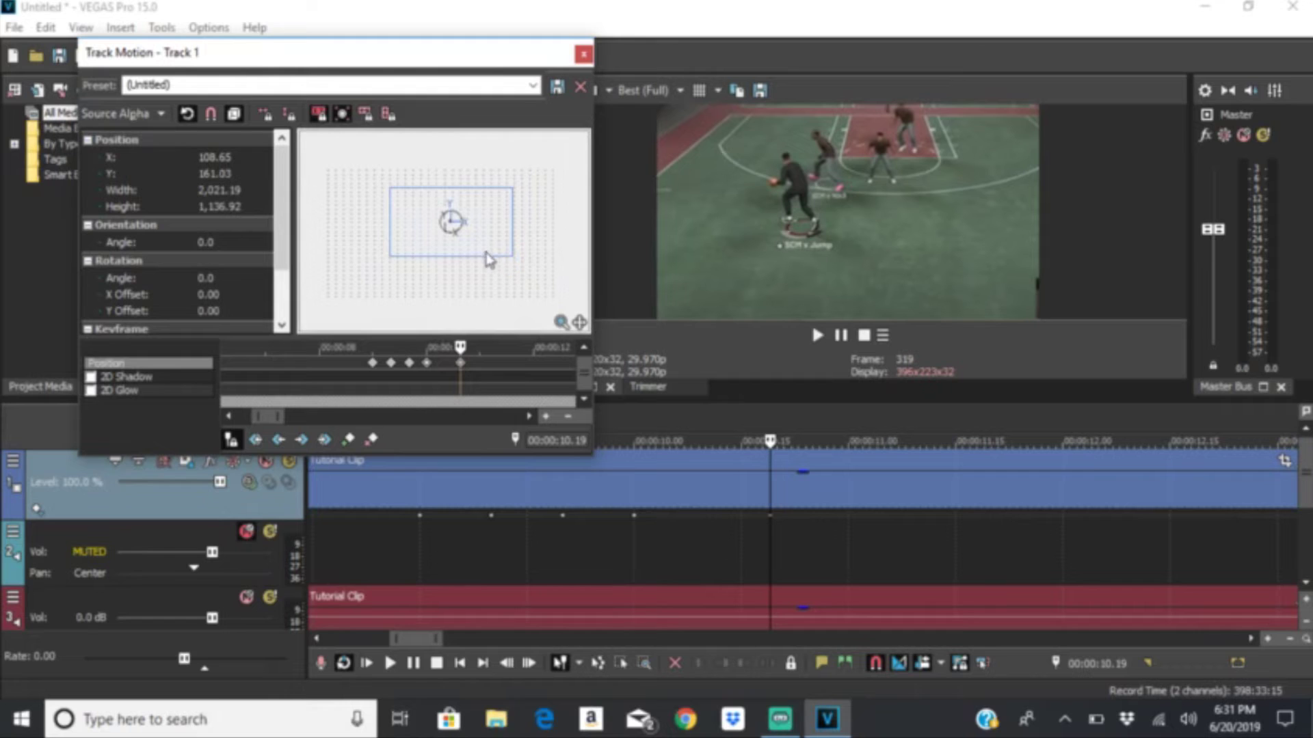
pyautogui.press('Left')
pyautogui.press('Left')
pyautogui.press('Right')
pyautogui.press('Right')
pyautogui.press('Right')
pyautogui.press('Right')
pyautogui.press('Right')
pyautogui.press('Right')
pyautogui.press('Right')
pyautogui.press('Right')
pyautogui.press('Right')
pyautogui.press('Right')
pyautogui.press('Right')
pyautogui.press('Right')
pyautogui.press('Right')
pyautogui.press('Right')
pyautogui.press('KP_8')
pyautogui.press('KP_8')
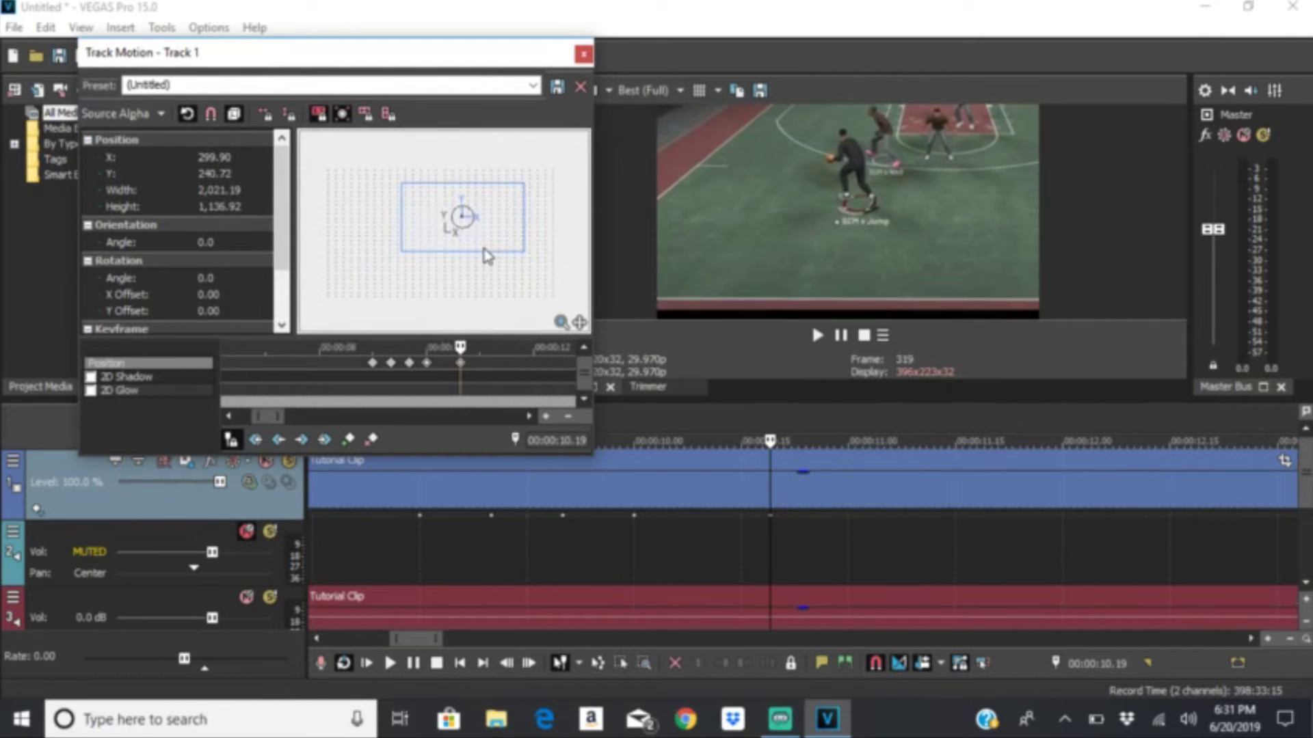
pyautogui.press('KP_2')
pyautogui.press('KP_2')
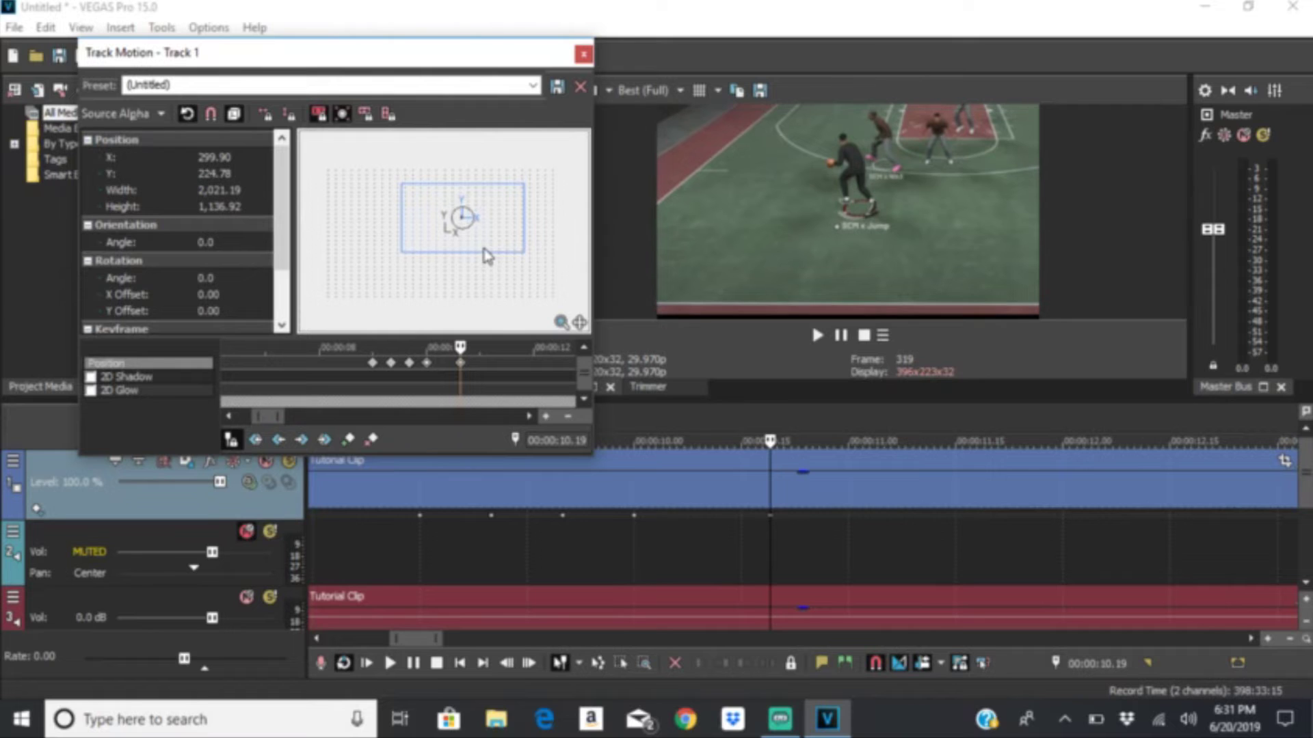
pyautogui.press('KP_2')
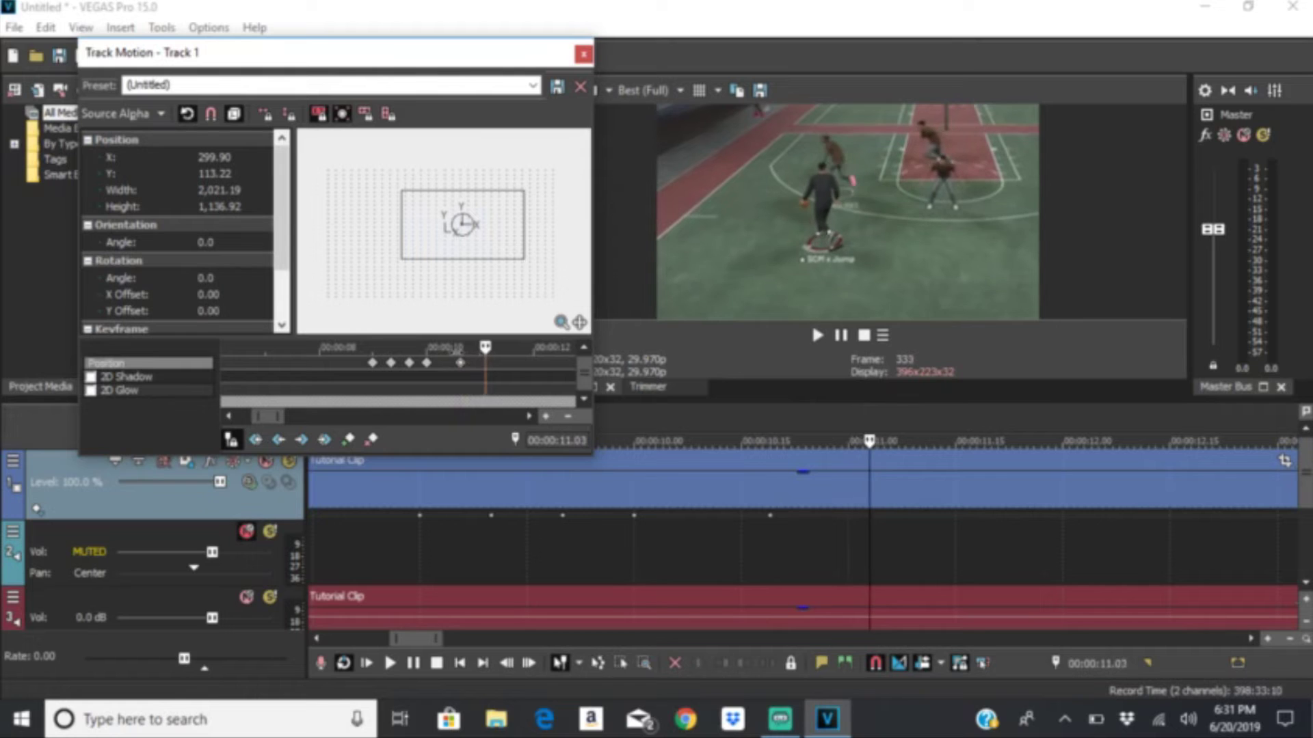
# Step: Advance to 00:00:11.10 and add a position keyframe with the box shifted to about X 364, Y 161
pyautogui.moveTo(492, 276); pyautogui.dragTo(498, 258)
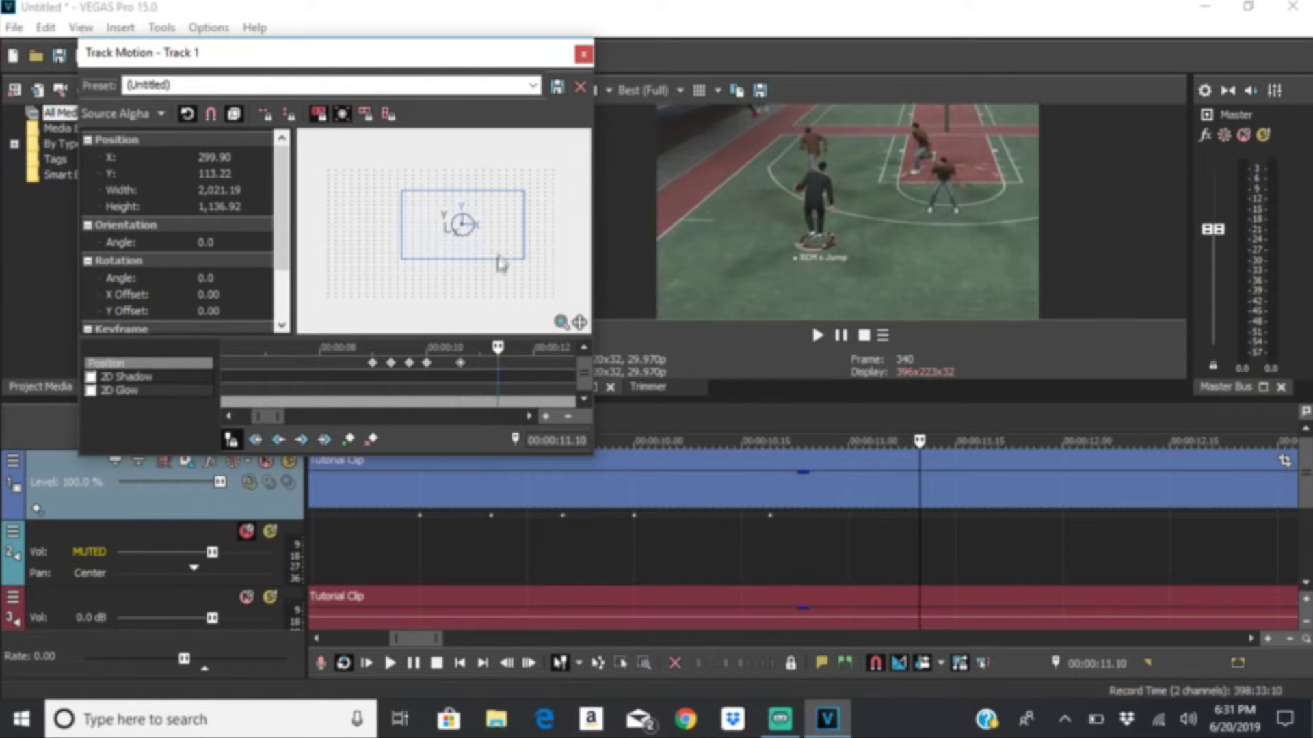
pyautogui.press('Left')
pyautogui.press('Up')
pyautogui.press('Left')
pyautogui.press('Right')
pyautogui.press('Right')
pyautogui.press('Right')
pyautogui.press('Right')
pyautogui.press('Right')
pyautogui.press('Up')
pyautogui.press('Right')
pyautogui.press('Right')
pyautogui.press('Right')
pyautogui.press('Left')
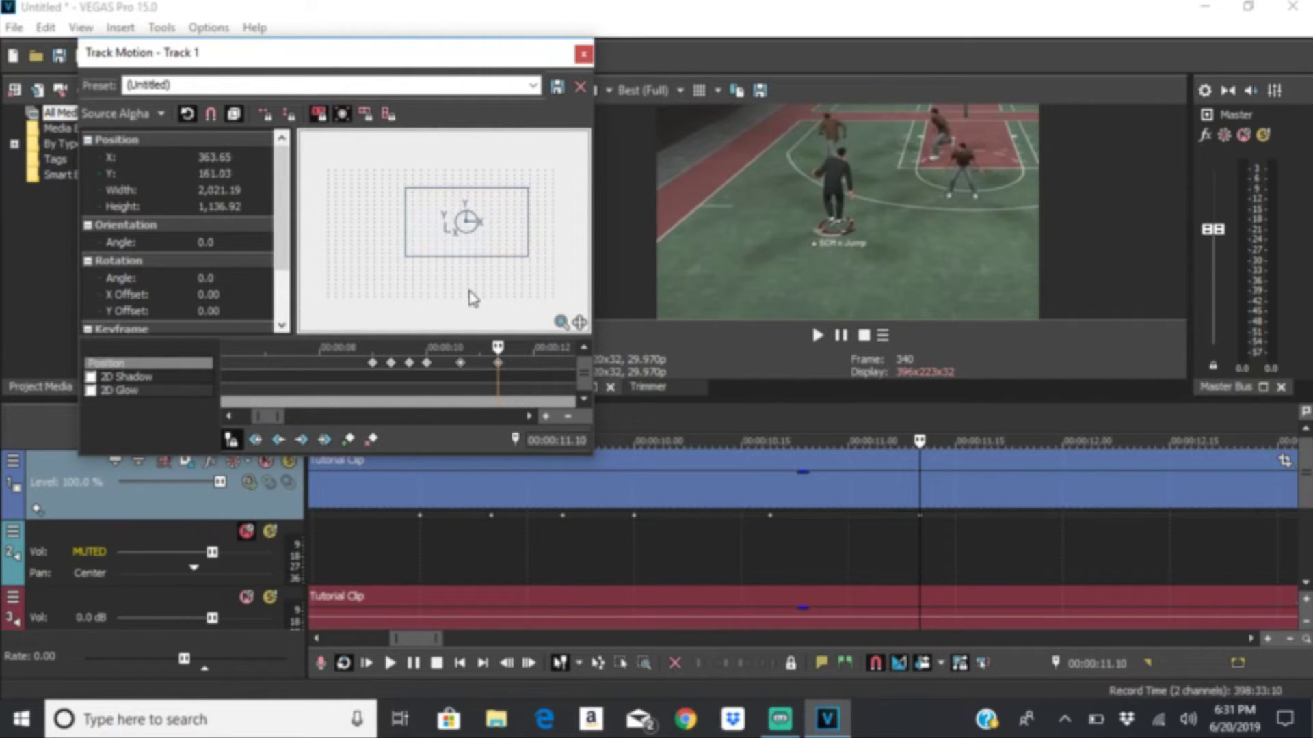
# Step: Nudge the box at the 00:00:11.10 keyframe to about X 348, Y 97
pyautogui.press('Up')
pyautogui.press('Up')
pyautogui.press('Up')
pyautogui.press('Up')
pyautogui.press('Left')
pyautogui.press('Left')
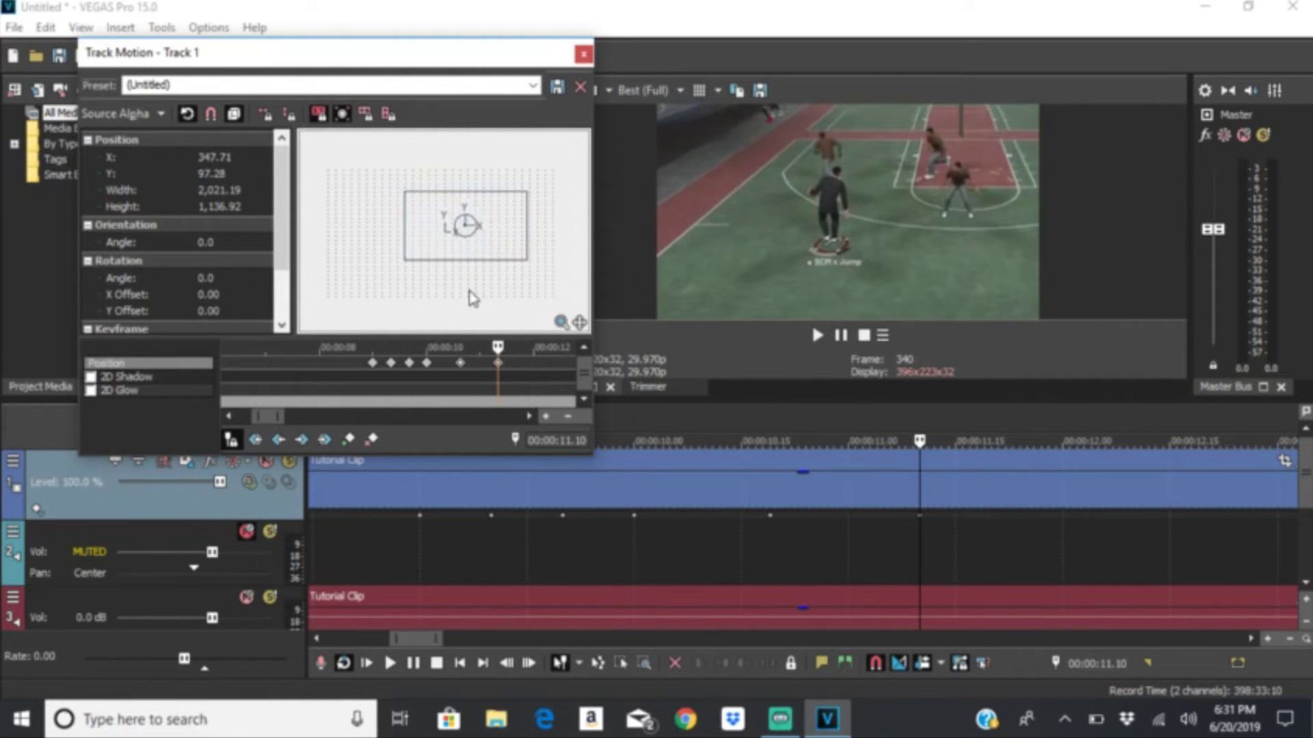
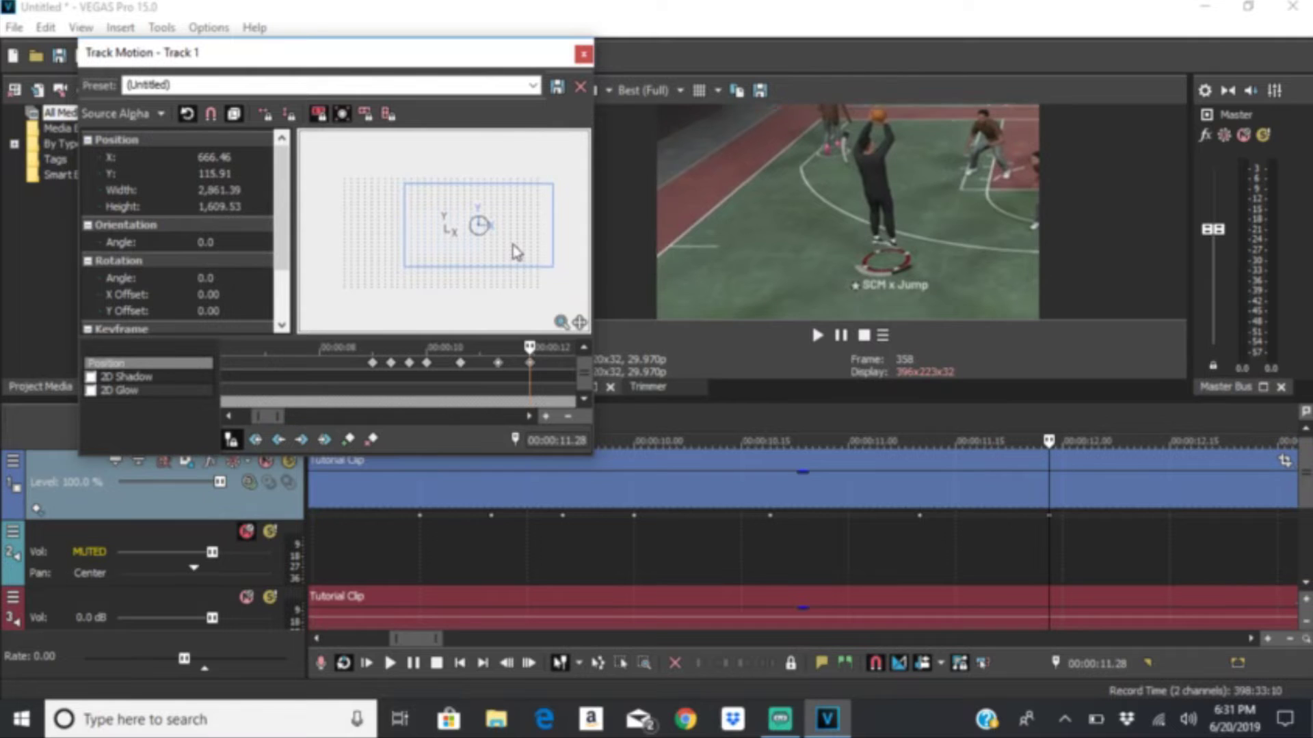
# Step: Move the box at the 00:00:11.28 keyframe to about X 555, Y 60
pyautogui.press('Left')
pyautogui.press('Left')
pyautogui.press('Left')
pyautogui.press('Left')
pyautogui.press('Left')
pyautogui.press('Left')
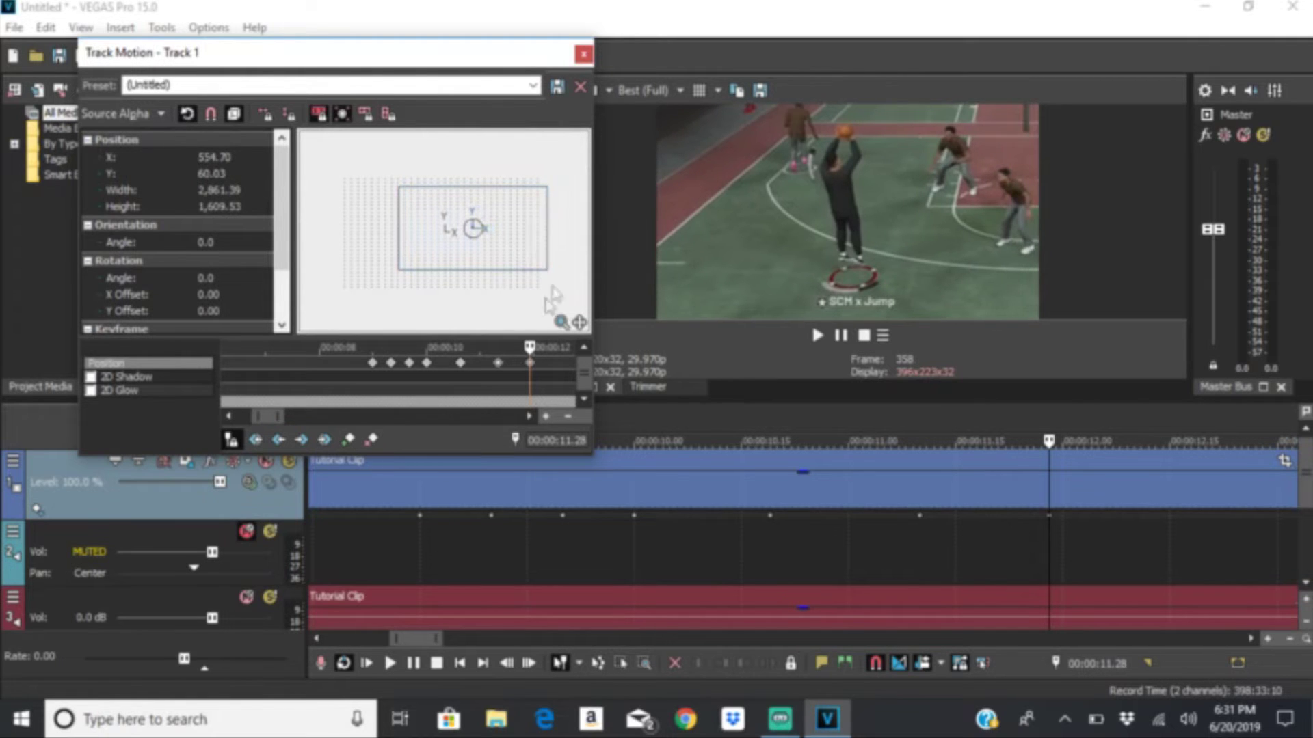
# Step: Advance to 00:00:12.01 and add a position keyframe with the box moved to about X 424, Y -89
pyautogui.click(271, 419)
pyautogui.scroll(2, 494, 393)
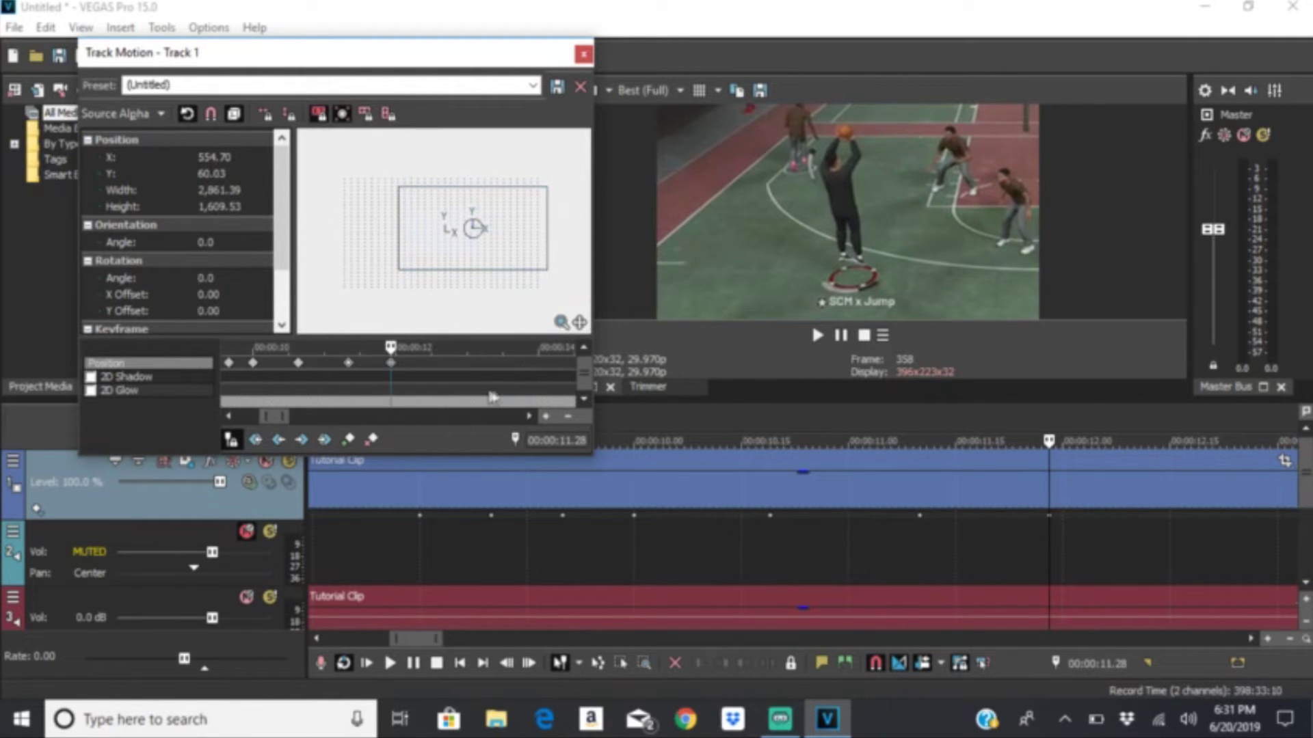
pyautogui.press('Right')
pyautogui.press('Right')
pyautogui.press('Right')
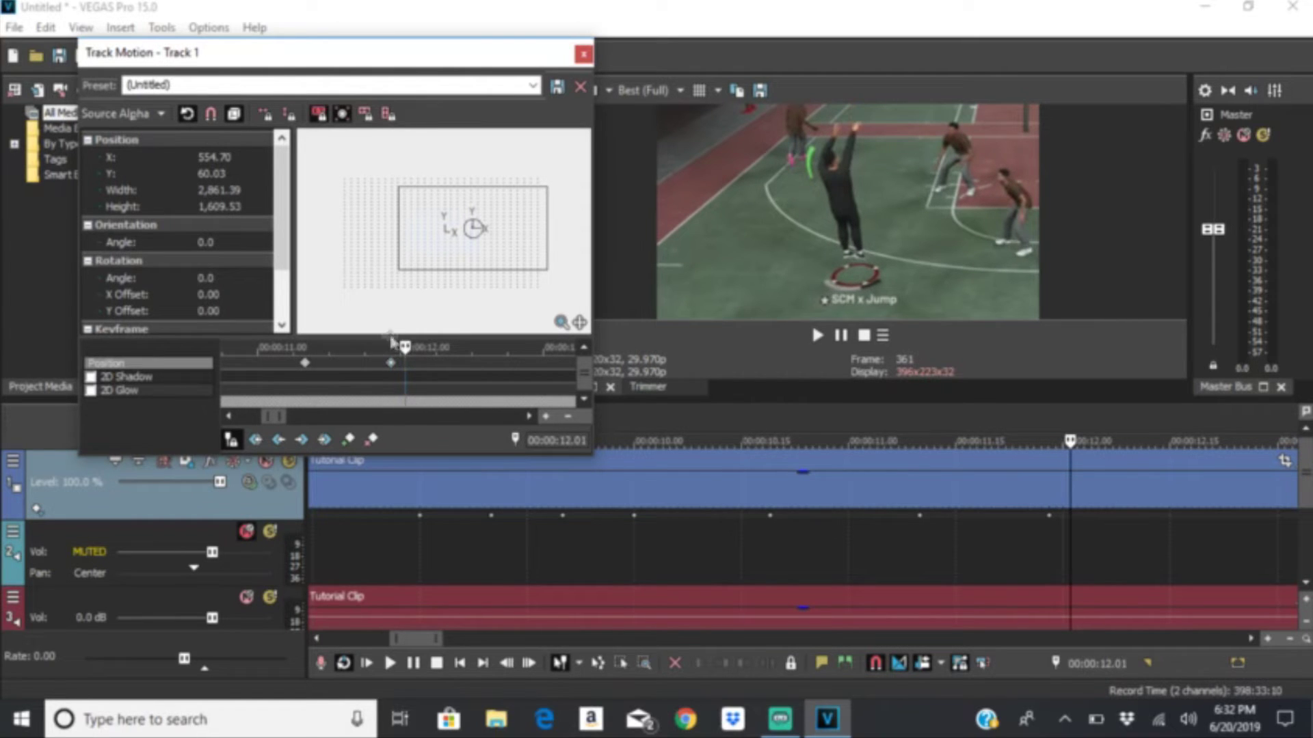
pyautogui.moveTo(522, 234); pyautogui.dragTo(519, 240)
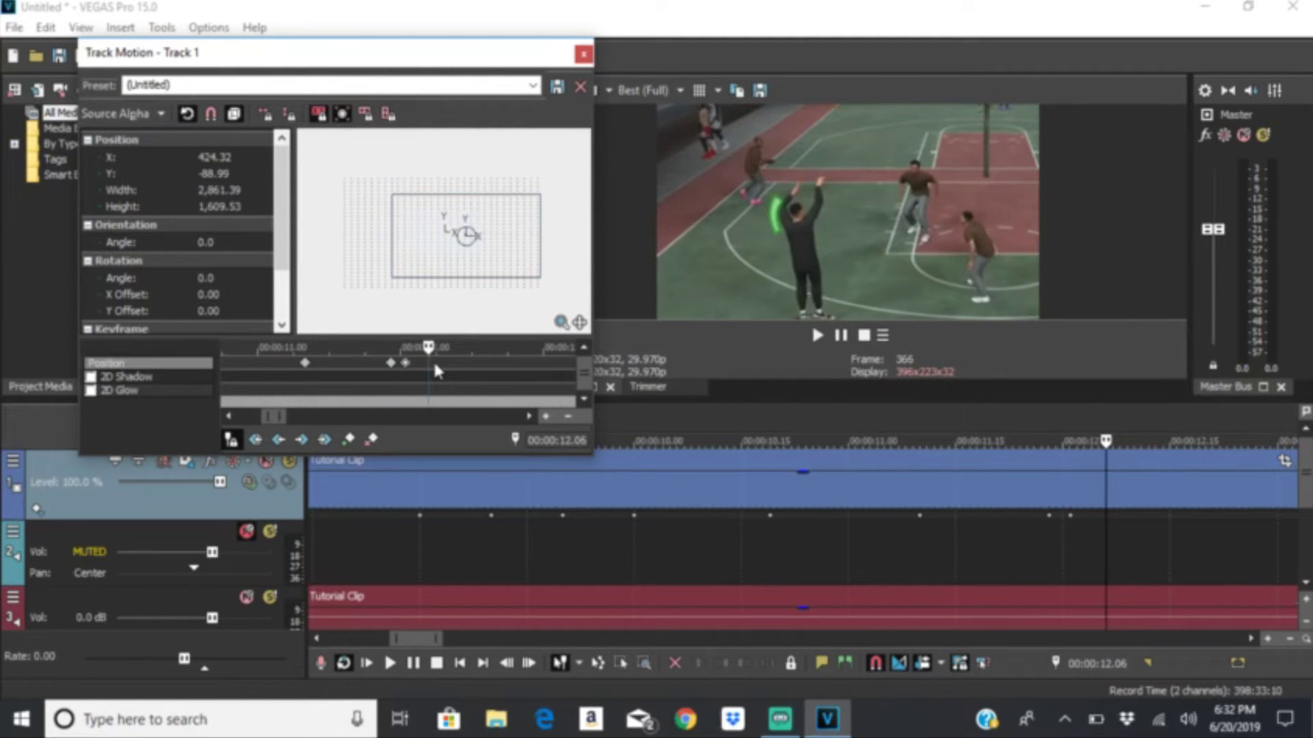
# Step: At 00:00:12.06, enlarge the box to about 6,010 by 3,381 and move it to about X 283, Y -640
pyautogui.scroll(-1, 526, 255)
pyautogui.moveTo(534, 276)
pyautogui.mouseDown()
pyautogui.moveTo(545, 282)
pyautogui.moveTo(486, 257)
pyautogui.moveTo(577, 317)
pyautogui.moveTo(525, 269)
pyautogui.mouseUp()
pyautogui.press('Down')
pyautogui.press('Down')
pyautogui.press('Down')
pyautogui.press('Down')
pyautogui.press('Down')
pyautogui.press('Down')
pyautogui.press('Down')
pyautogui.press('Down')
pyautogui.press('Down')
pyautogui.press('Down')
pyautogui.press('Down')
pyautogui.press('Down')
pyautogui.press('Down')
pyautogui.press('Down')
pyautogui.press('Down')
pyautogui.press('Down')
pyautogui.press('Down')
pyautogui.press('Down')
pyautogui.press('Down')
pyautogui.press('Down')
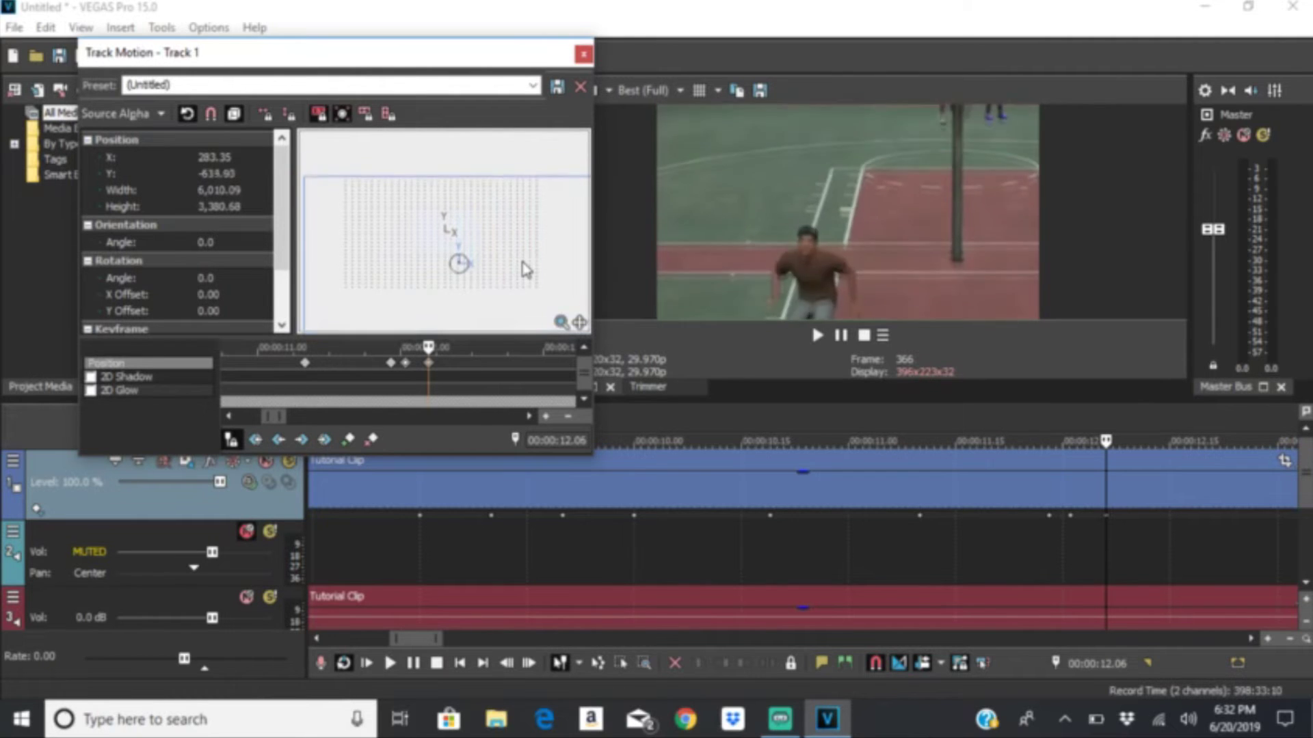
# Step: Shift the box at the 00:00:12.06 keyframe to about X 883, Y -1,064 and resize it to about 5,996 by 3,373
pyautogui.press('Right')
pyautogui.press('Right')
pyautogui.press('Right')
pyautogui.press('Right')
pyautogui.moveTo(526, 270); pyautogui.dragTo(526, 269)
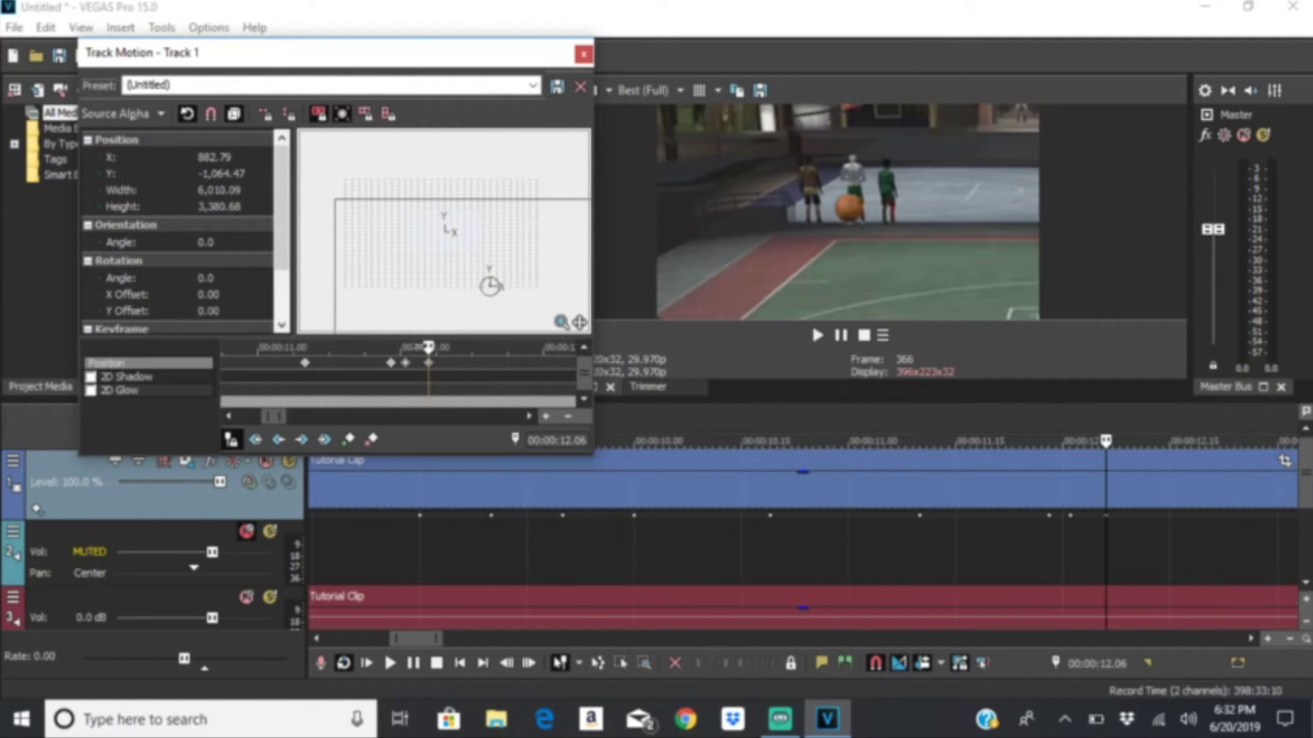
pyautogui.scroll(-4, 506, 290)
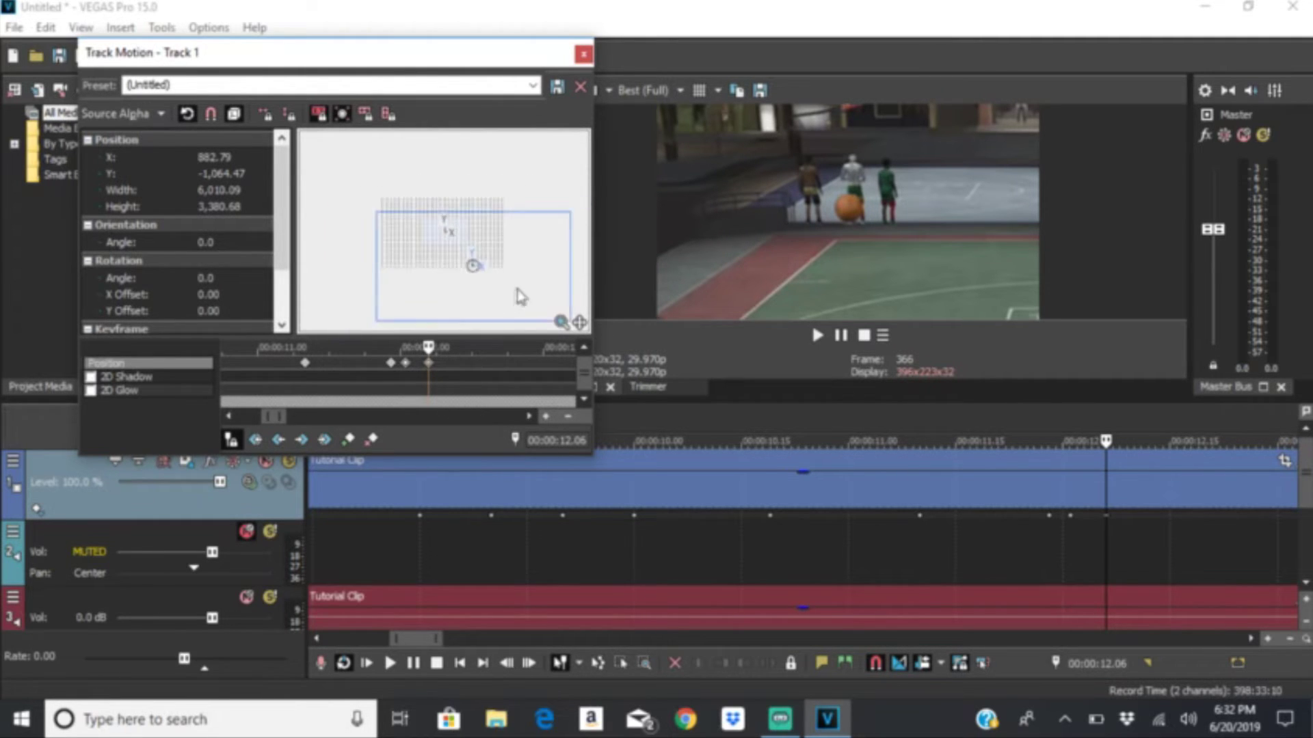
pyautogui.moveTo(536, 304)
pyautogui.mouseDown()
pyautogui.moveTo(522, 287)
pyautogui.moveTo(641, 381)
pyautogui.moveTo(571, 314)
pyautogui.moveTo(537, 295)
pyautogui.moveTo(538, 309)
pyautogui.mouseUp()
pyautogui.click(431, 364)
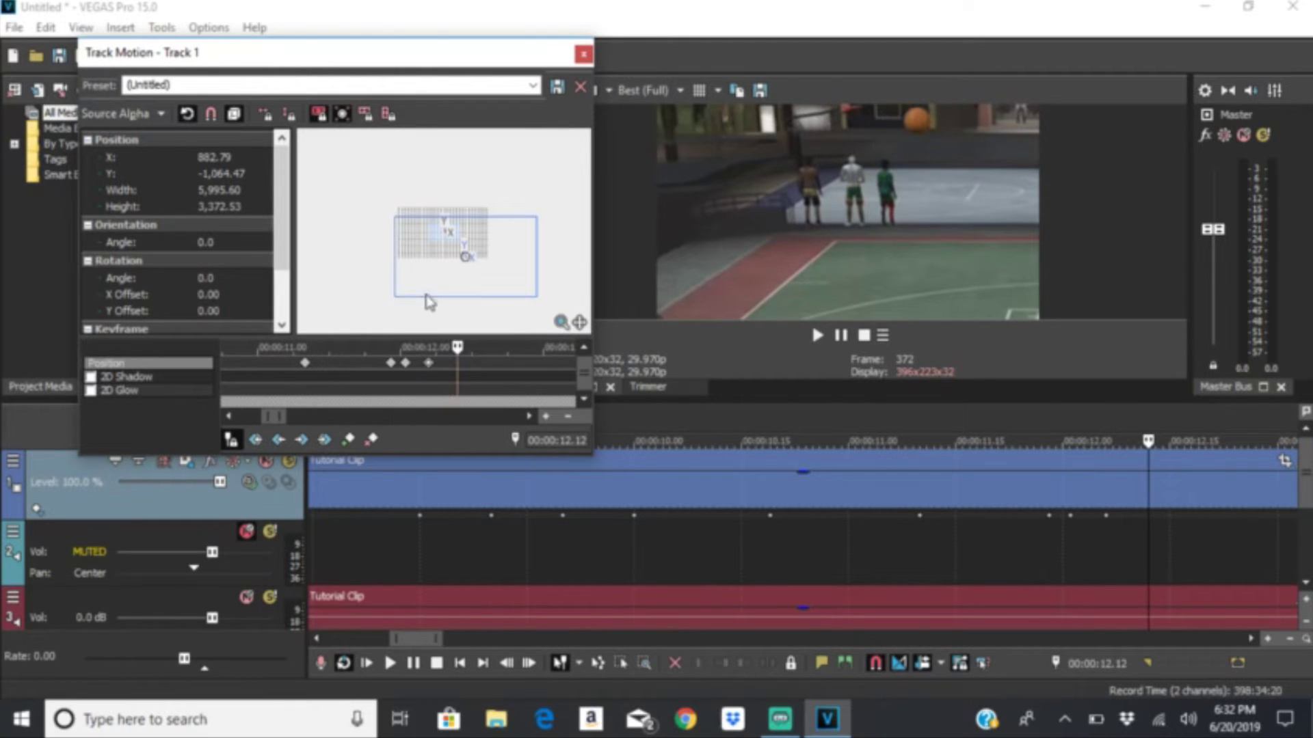
# Step: Add position keyframes at 00:00:12.12 with the box at about X 679, Y -1,310 and at 00:00:12.17 at about X 515, Y -1,473
pyautogui.moveTo(431, 293); pyautogui.dragTo(431, 293)
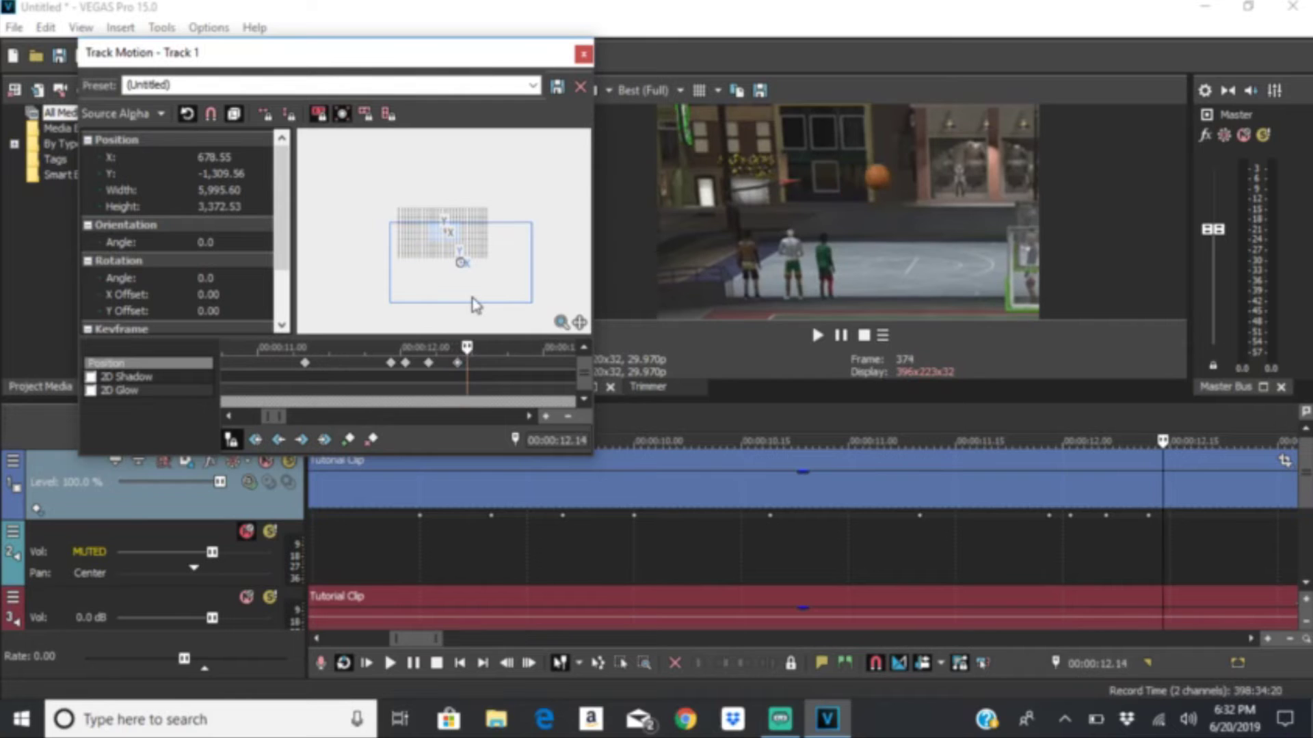
pyautogui.click(524, 298)
pyautogui.moveTo(524, 298); pyautogui.dragTo(522, 300)
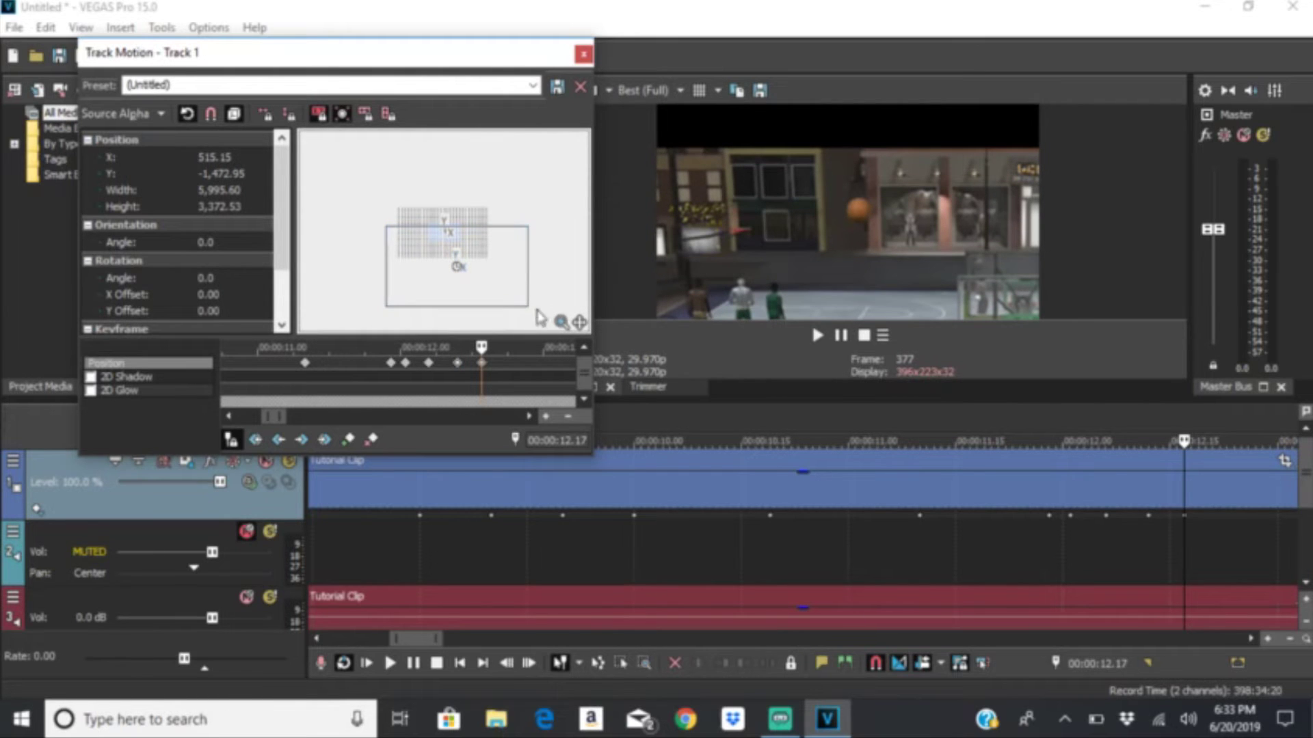
# Step: At the 00:00:12.17 keyframe, enlarge the box to about 8,066 by 4,537 and move it to about X 638, Y -1,881
pyautogui.moveTo(528, 308); pyautogui.dragTo(552, 320)
pyautogui.press('Up')
pyautogui.press('Down')
pyautogui.press('Down')
pyautogui.press('Down')
pyautogui.press('Down')
pyautogui.press('Down')
pyautogui.press('Down')
pyautogui.press('Down')
pyautogui.press('Down')
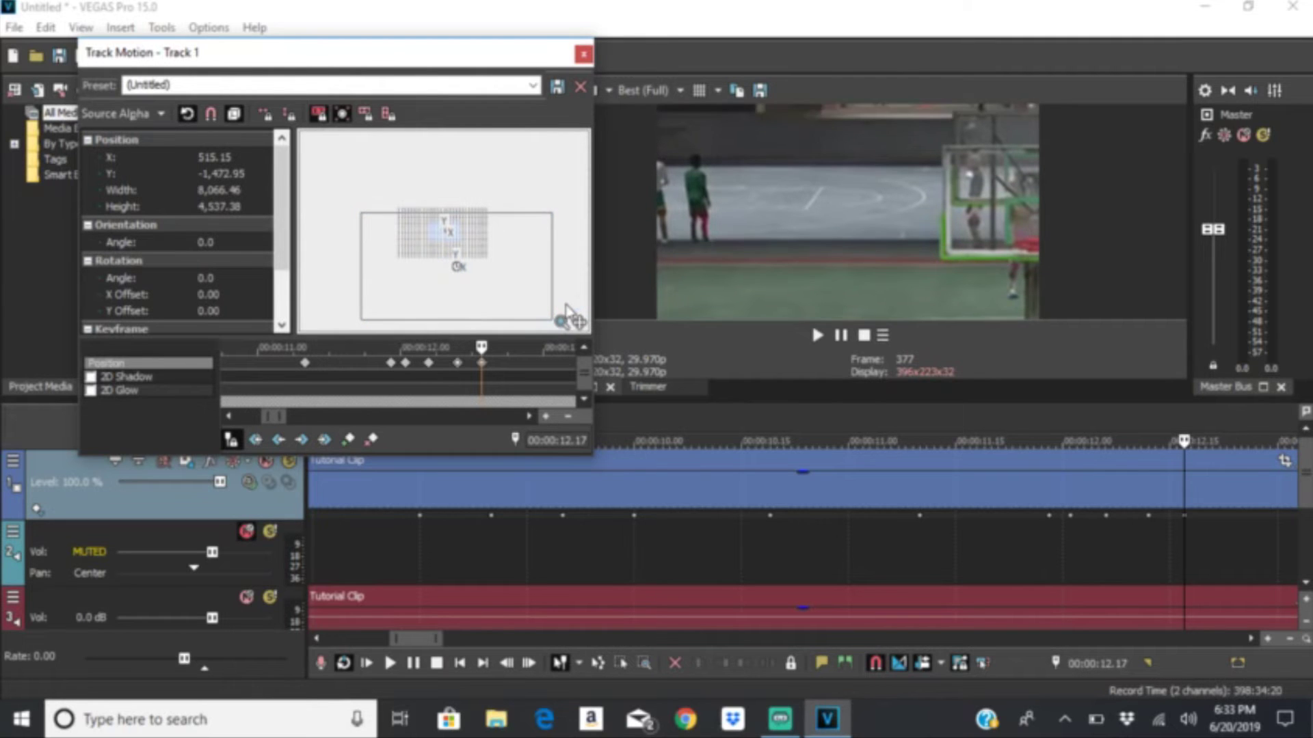
pyautogui.press('Down')
pyautogui.press('Down')
pyautogui.press('Down')
pyautogui.press('Down')
pyautogui.press('Down')
pyautogui.press('Down')
pyautogui.press('Down')
pyautogui.press('Left')
pyautogui.moveTo(567, 315); pyautogui.dragTo(567, 314)
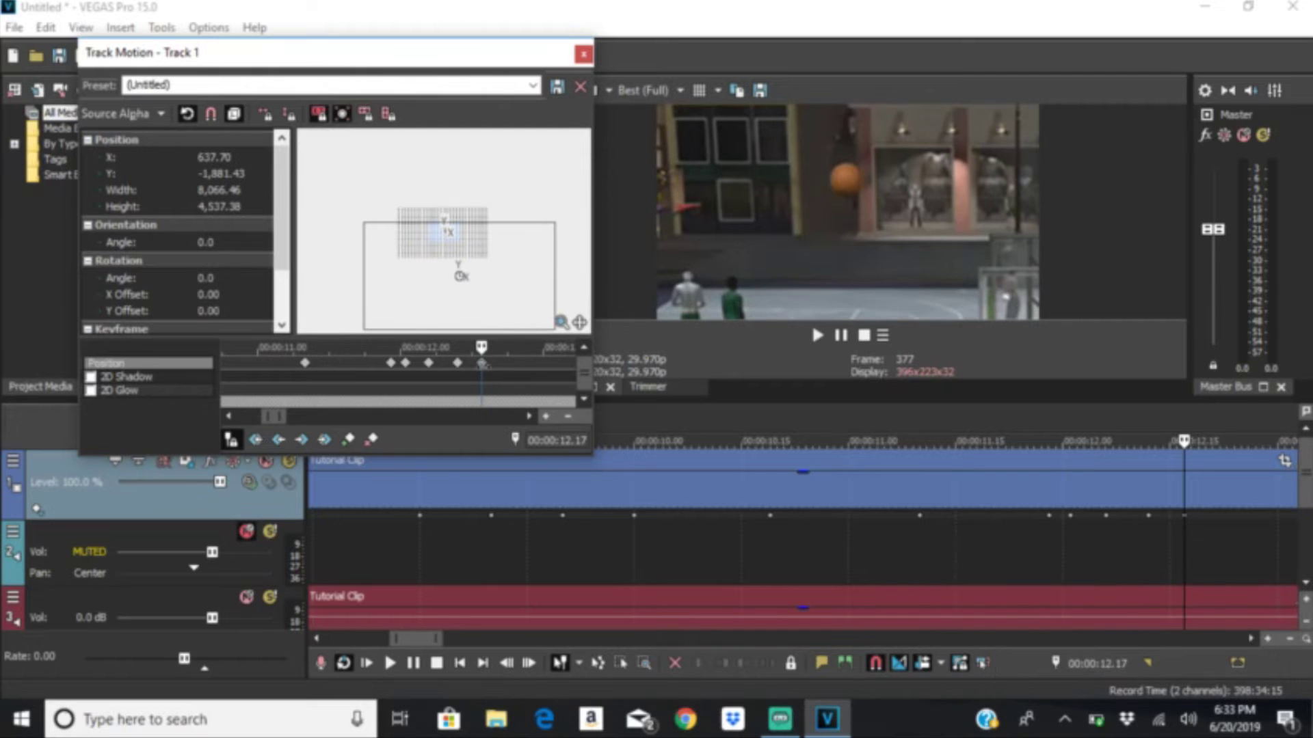
# Step: Advance to 00:00:12.27 and add a position keyframe with the box moved to about X 270, Y -1,800
pyautogui.press('Right')
pyautogui.press('Right')
pyautogui.press('Right')
pyautogui.press('Right')
pyautogui.press('Right')
pyautogui.press('Right')
pyautogui.press('Right')
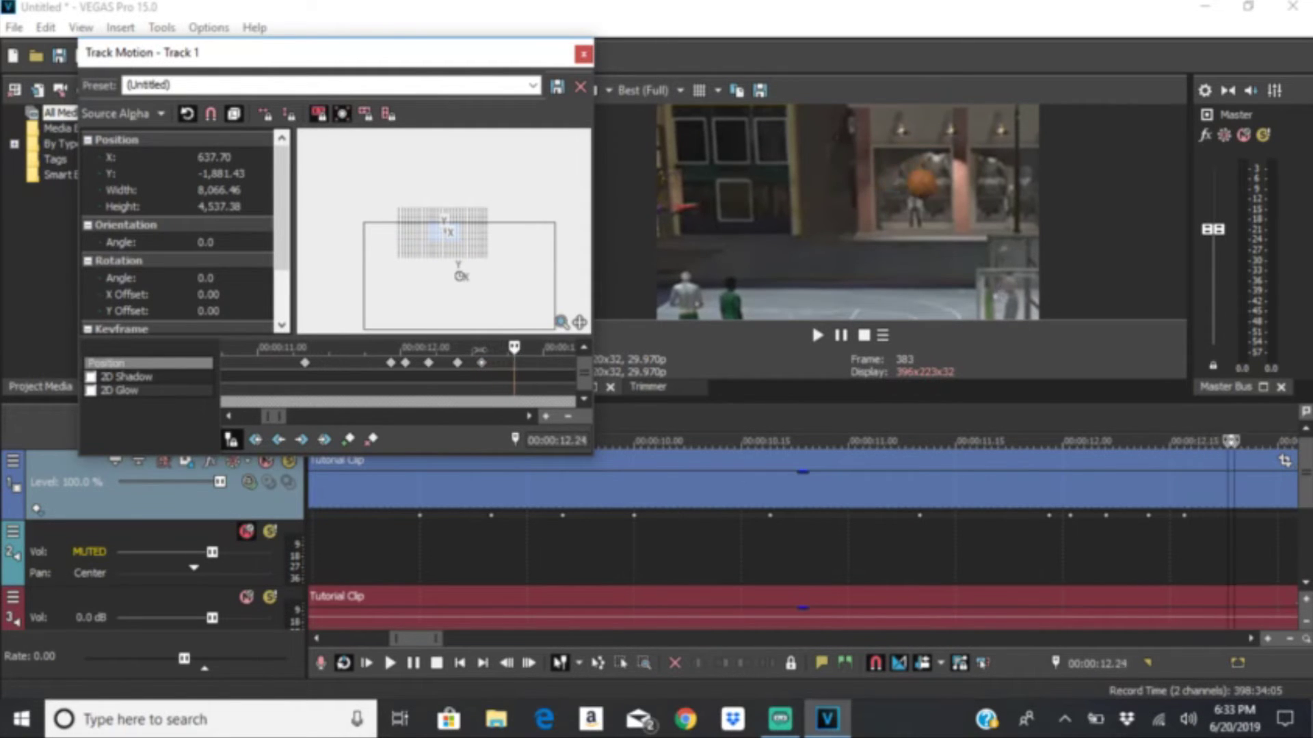
pyautogui.click(455, 270)
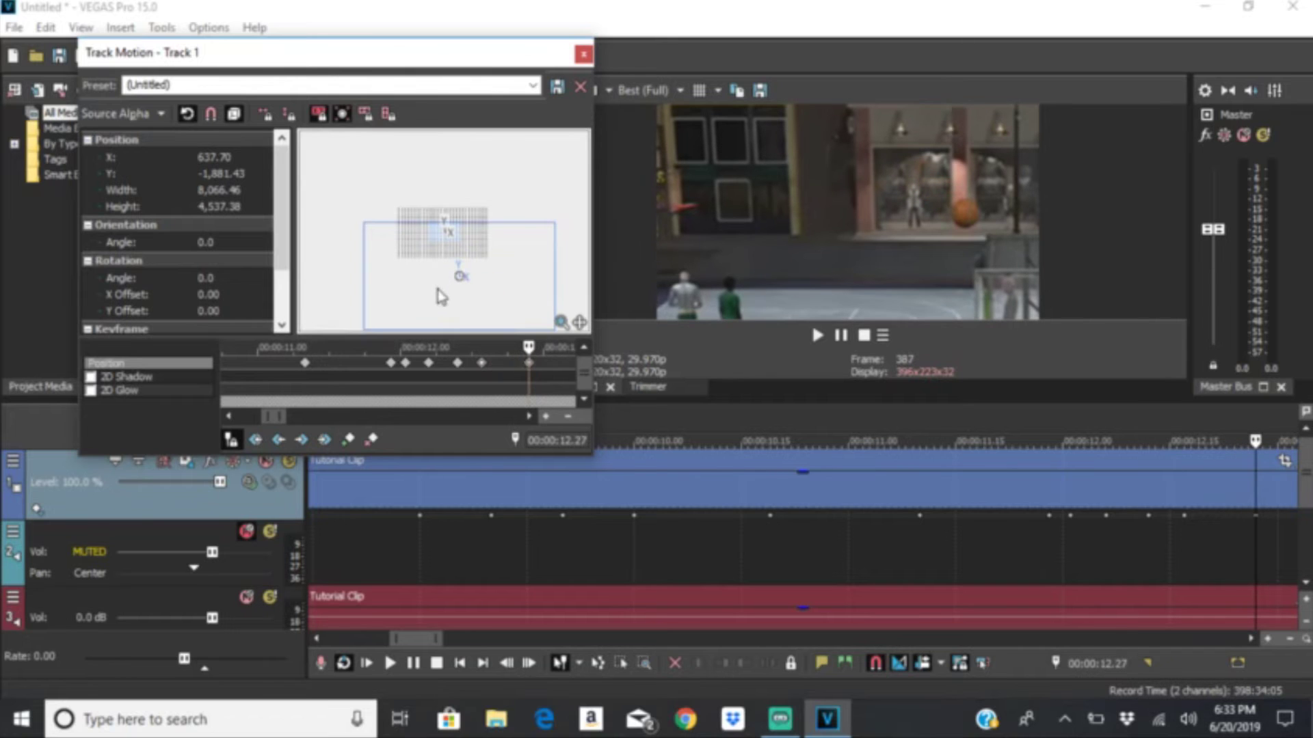
pyautogui.press('Left')
pyautogui.press('Left')
pyautogui.press('Left')
pyautogui.press('Left')
pyautogui.press('Left')
pyautogui.press('Left')
pyautogui.press('Left')
pyautogui.press('Left')
pyautogui.press('Left')
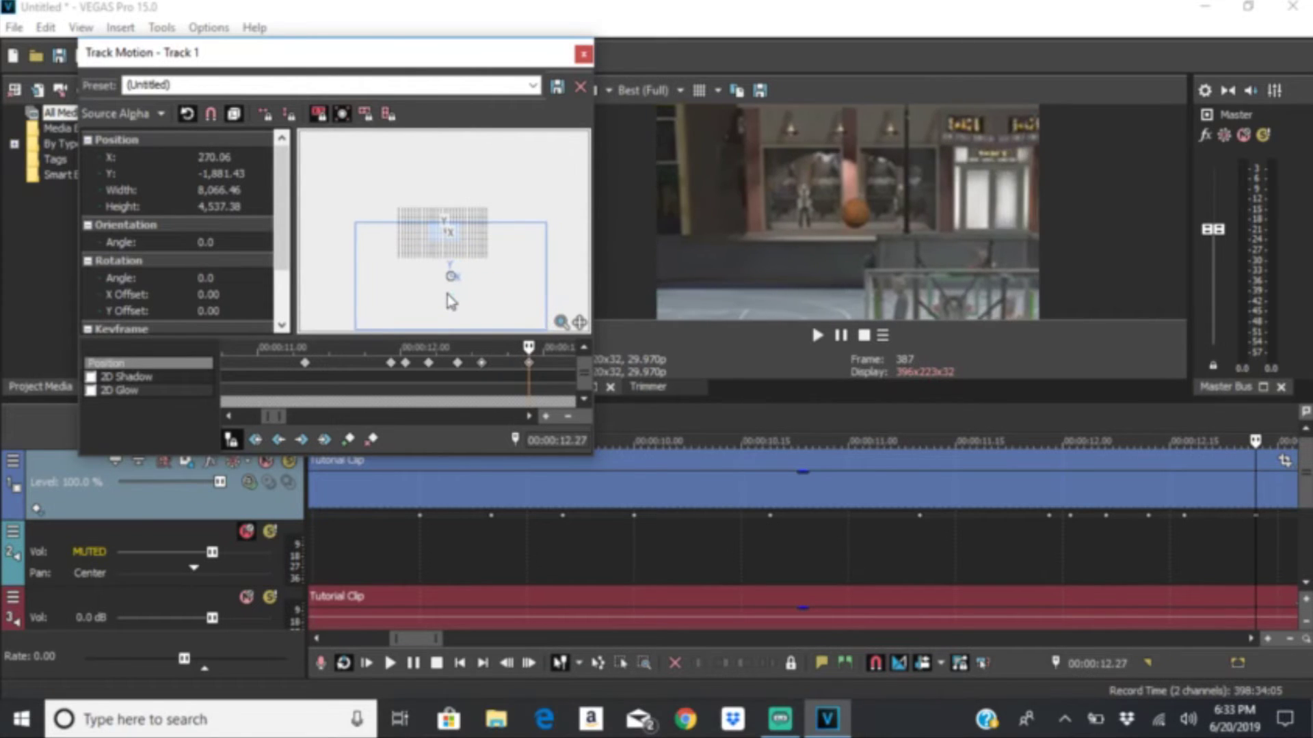
pyautogui.press('Up')
pyautogui.press('KP_Up')
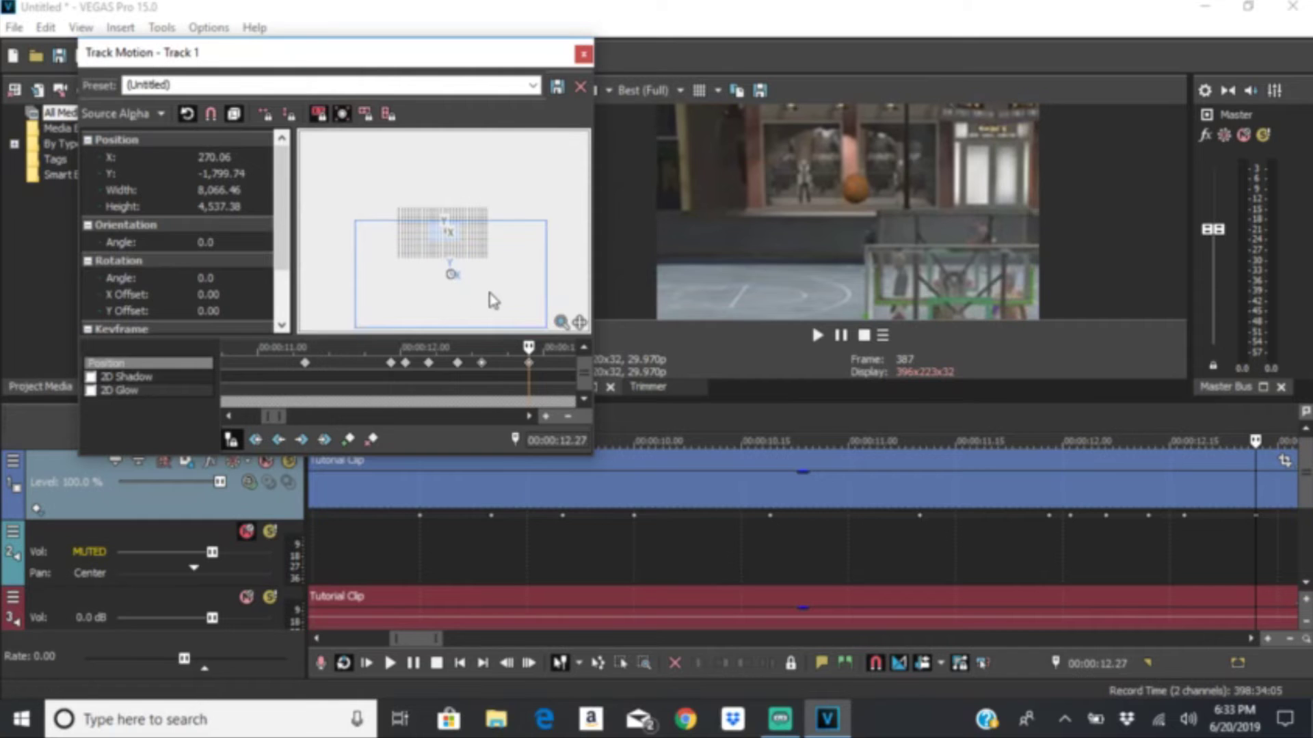
pyautogui.click(529, 365)
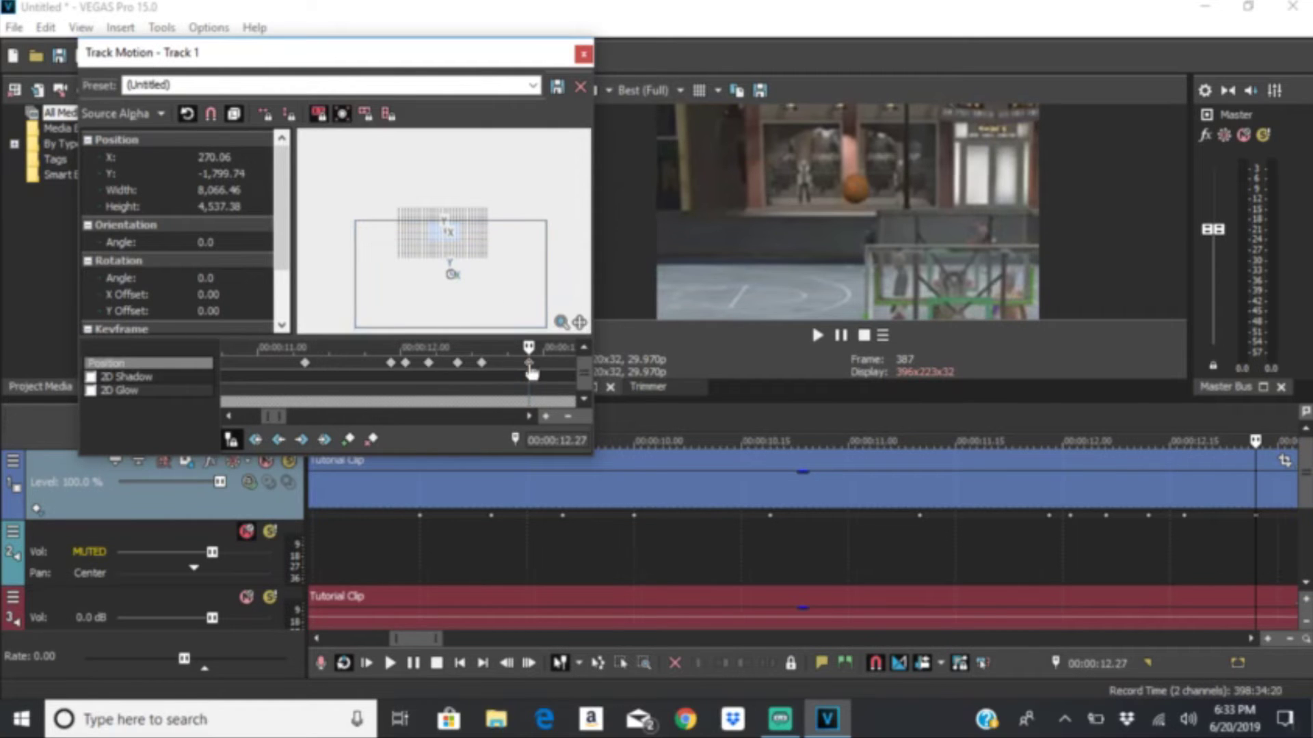
# Step: Advance to 00:00:13.06 and add a position keyframe with the box moved to about X -57, Y -1,473
pyautogui.press('space')
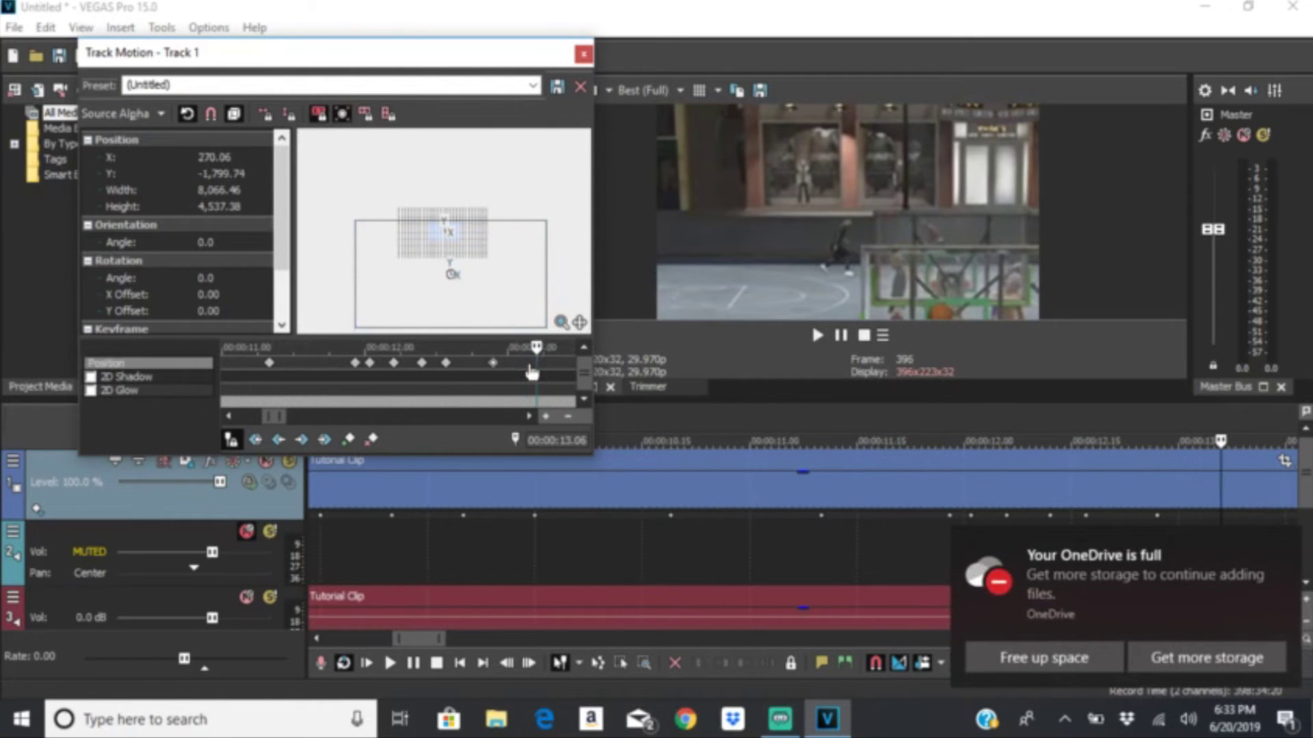
pyautogui.click(1285, 719)
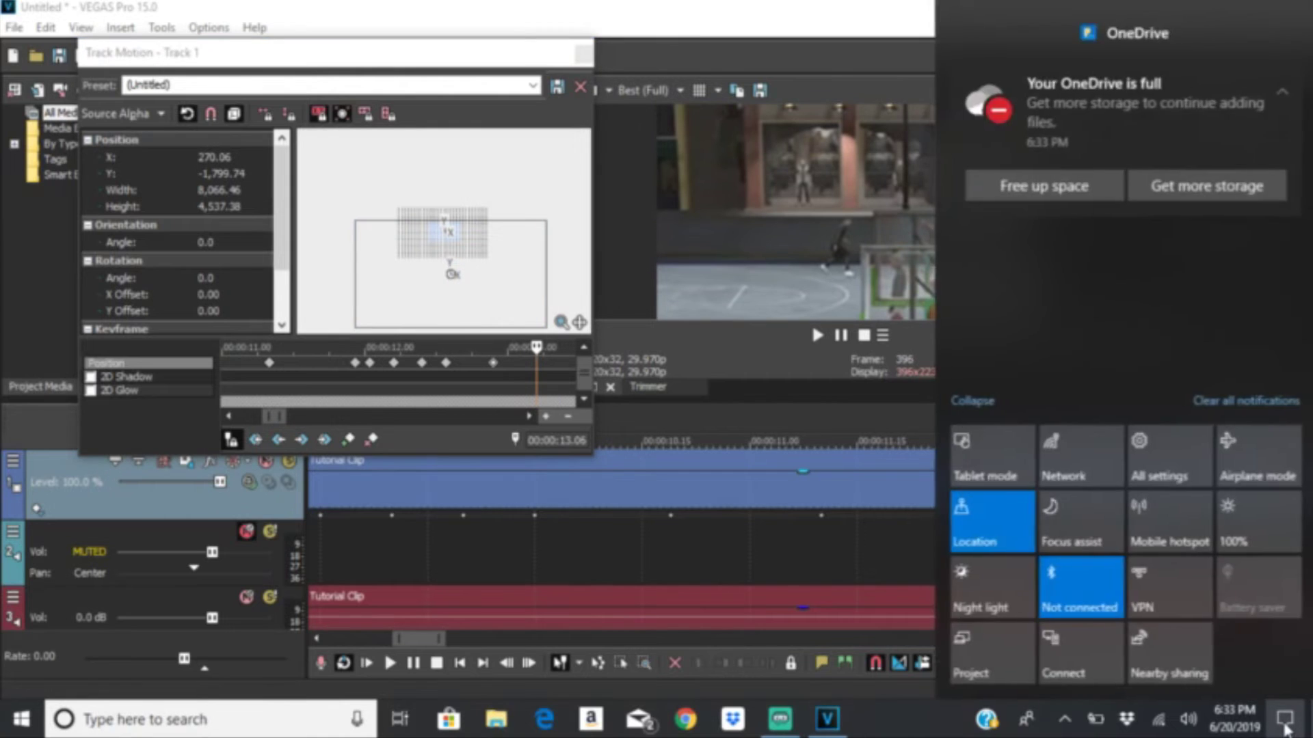
pyautogui.click(1284, 721)
pyautogui.moveTo(537, 296); pyautogui.dragTo(539, 292)
pyautogui.click(528, 417)
pyautogui.click(527, 417)
pyautogui.click(527, 417)
pyautogui.click(527, 417)
pyautogui.click(527, 417)
pyautogui.click(527, 417)
pyautogui.click(527, 417)
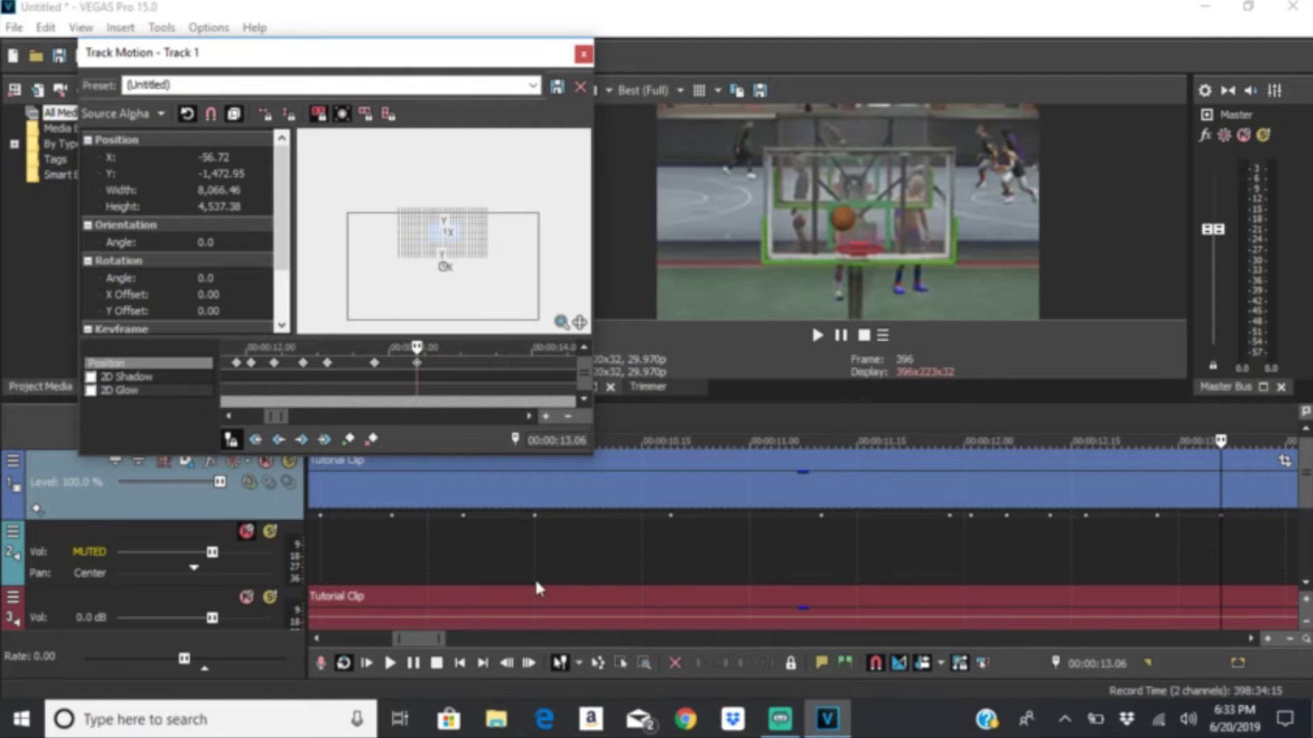
# Step: At 00:00:13.09, restore the box to its default size and position, and close the Track Motion window
pyautogui.press('Right')
pyautogui.press('Right')
pyautogui.press('Right')
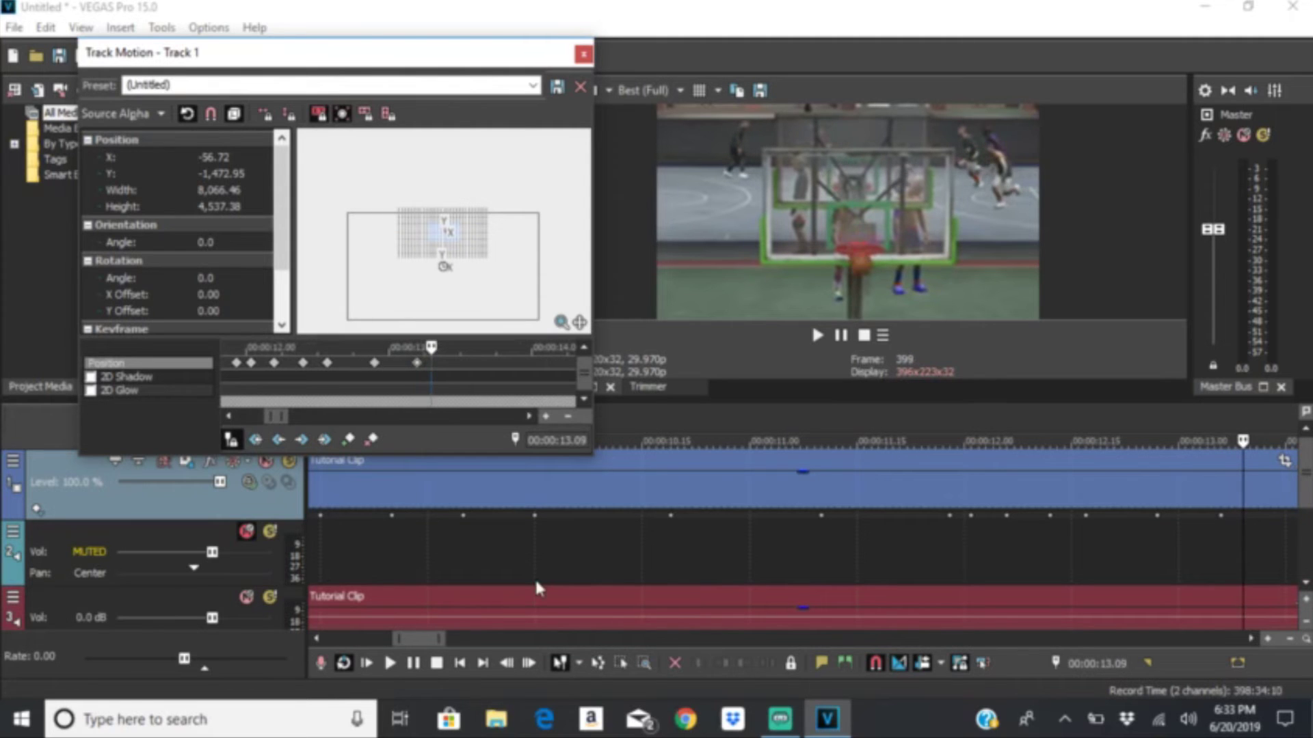
pyautogui.rightClick(419, 293)
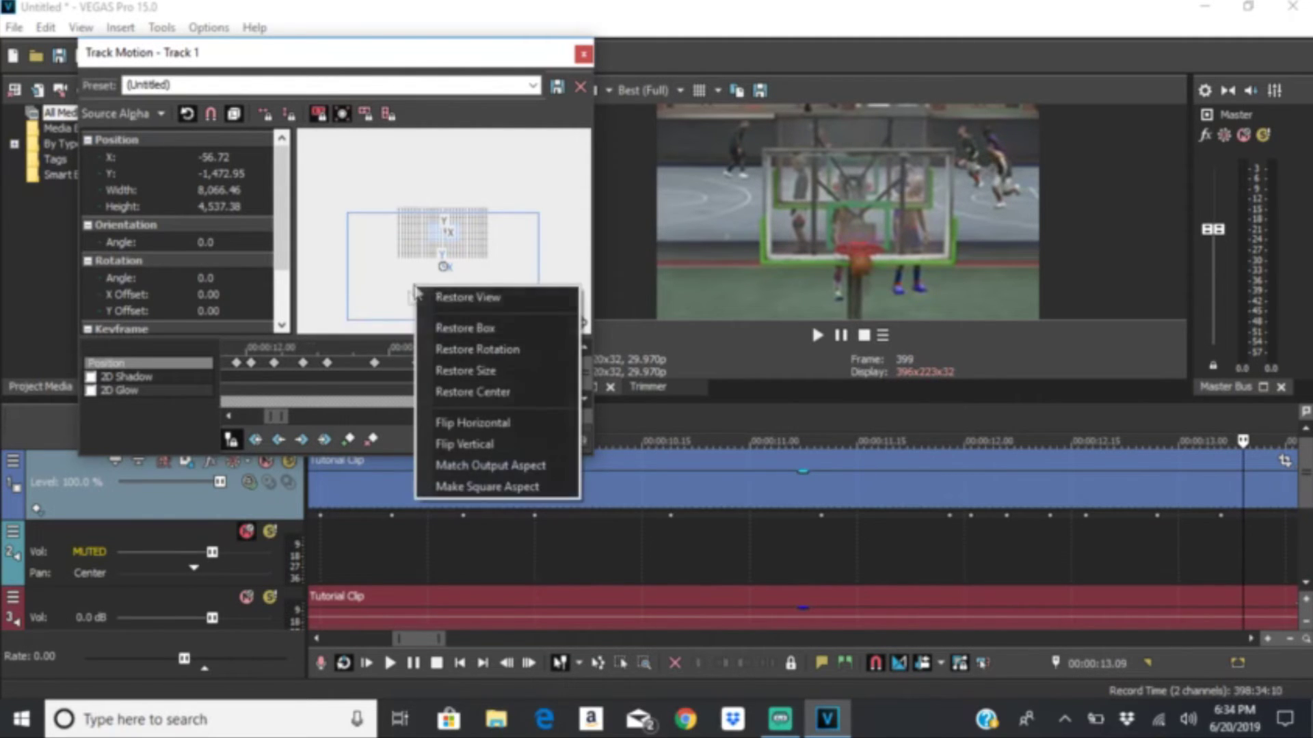
pyautogui.click(465, 325)
pyautogui.click(583, 54)
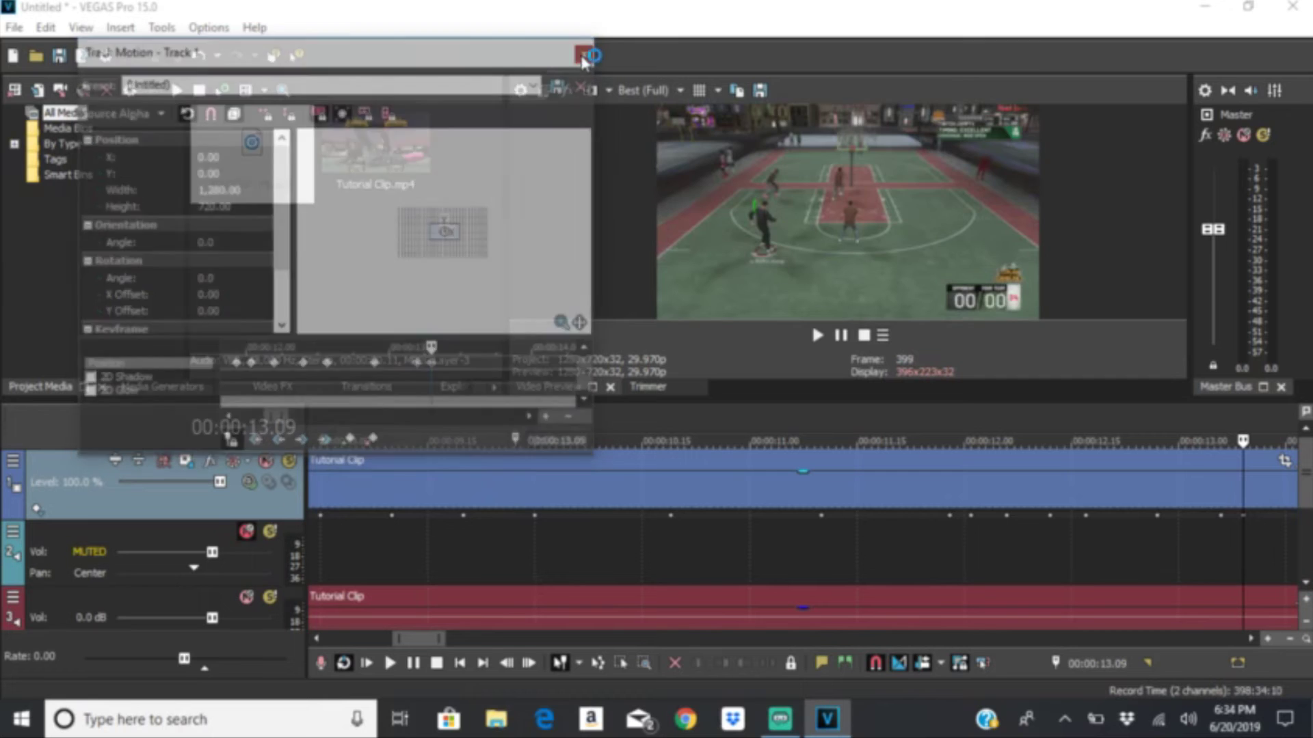
# Step: Select the range from the start to 00:00:14.00 and build a dynamic RAM preview of it to play back
pyautogui.scroll(-1, 1148, 488)
pyautogui.moveTo(866, 428); pyautogui.dragTo(3, 425)
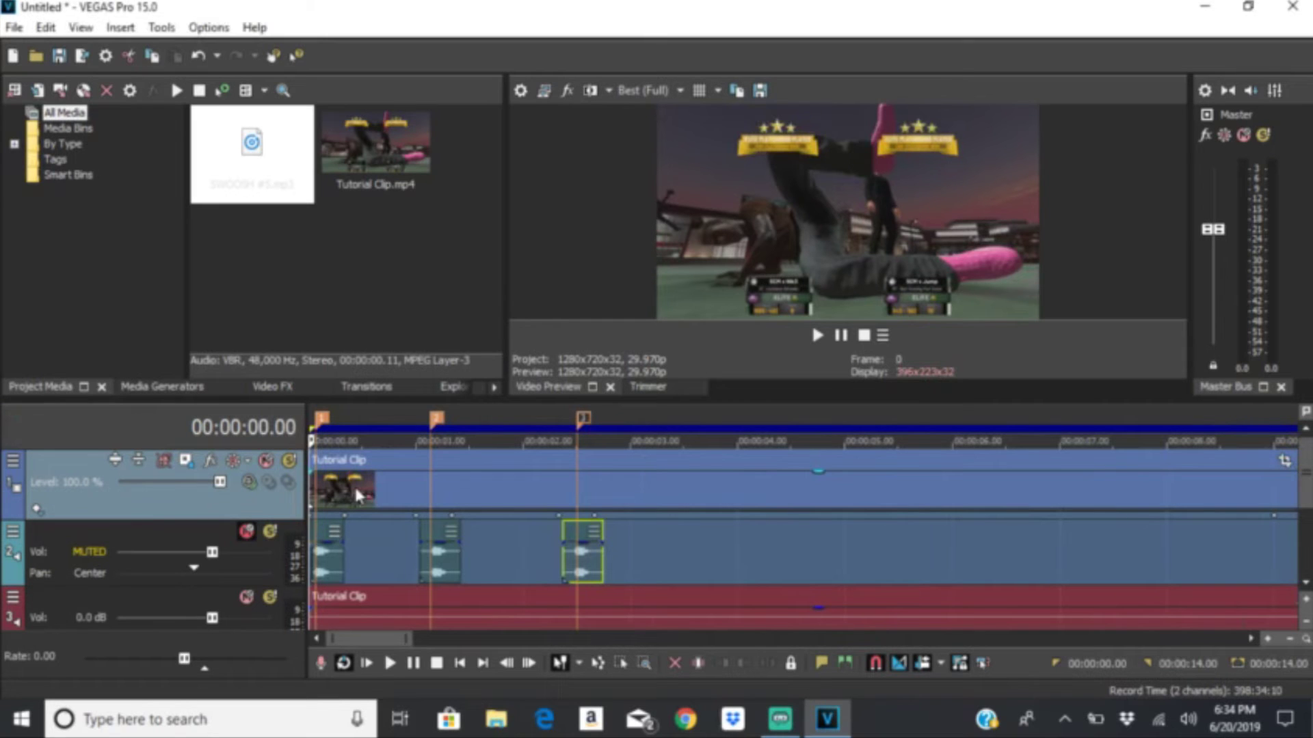
pyautogui.hotkey('shift', 'b')
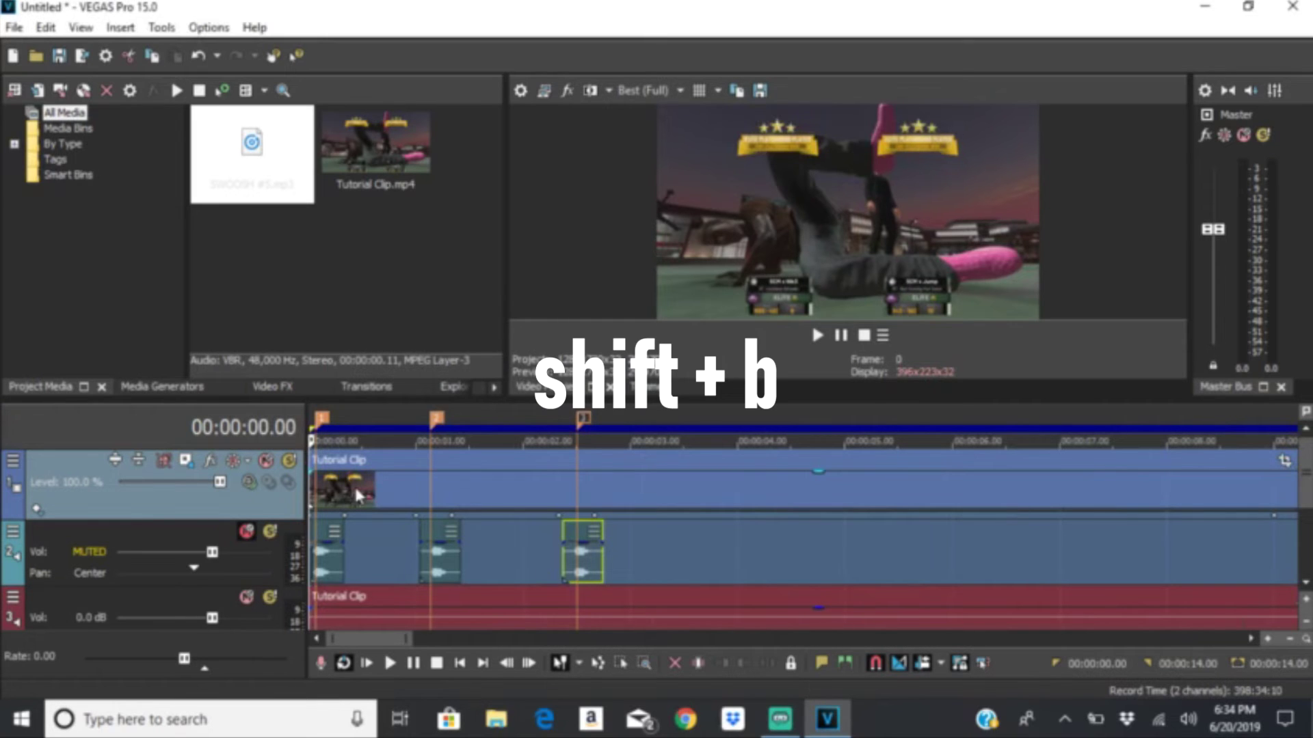
pyautogui.hotkey('shift', 'b')
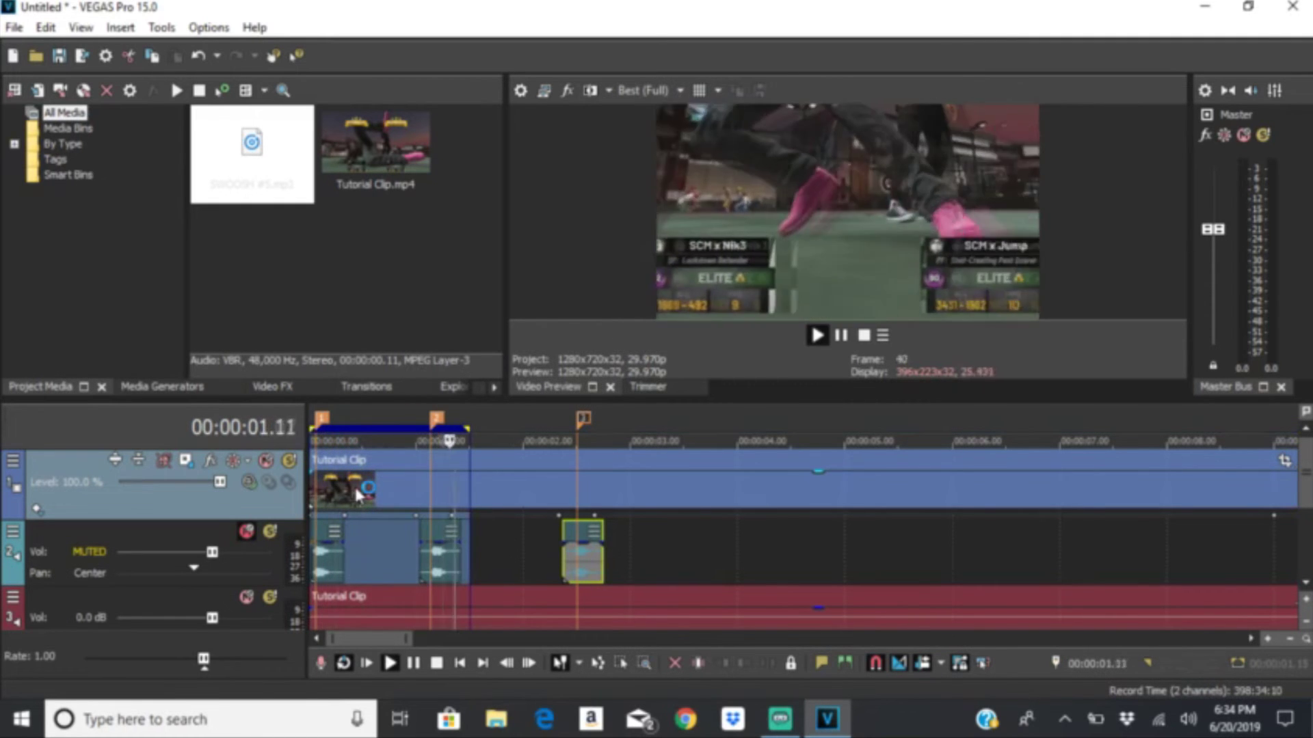
pyautogui.press('space')
# Step: Set the preview quality to Preview (Auto) and play back the range from the start to 00:00:14.07
pyautogui.click(635, 95)
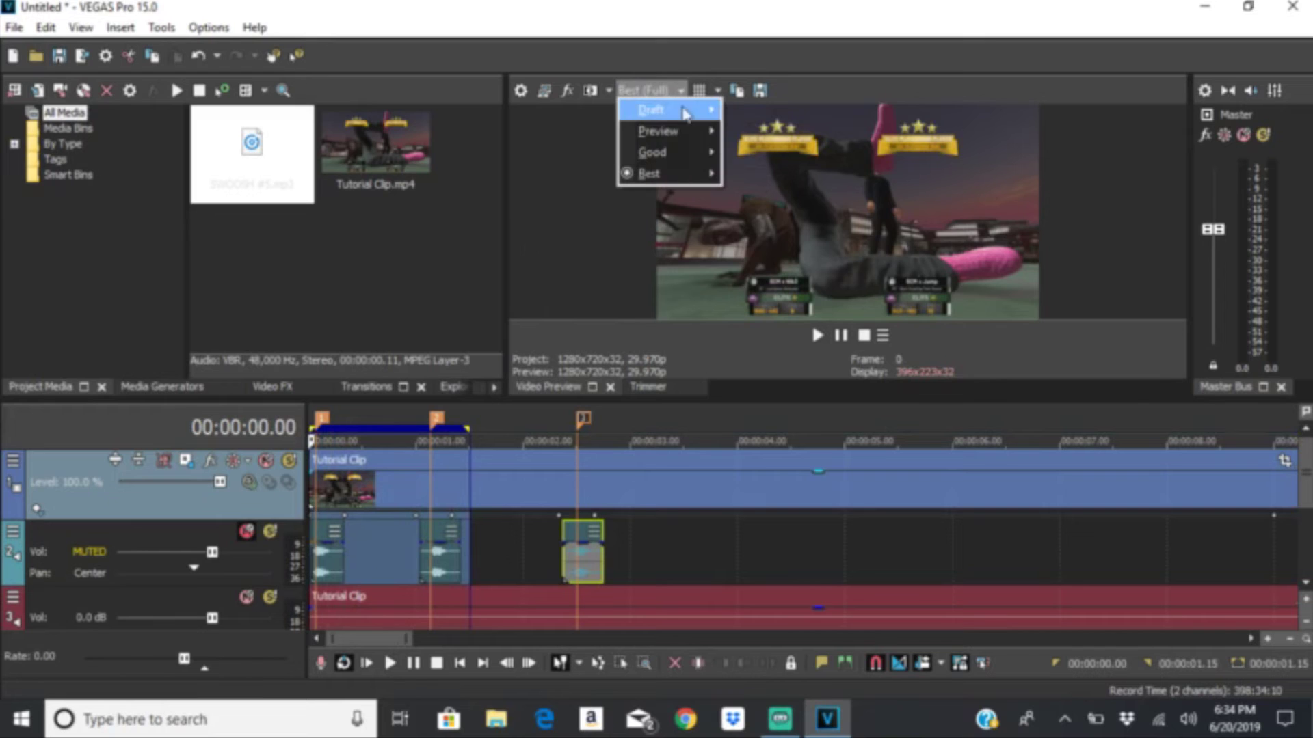
pyautogui.moveTo(685, 130)
pyautogui.click(752, 130)
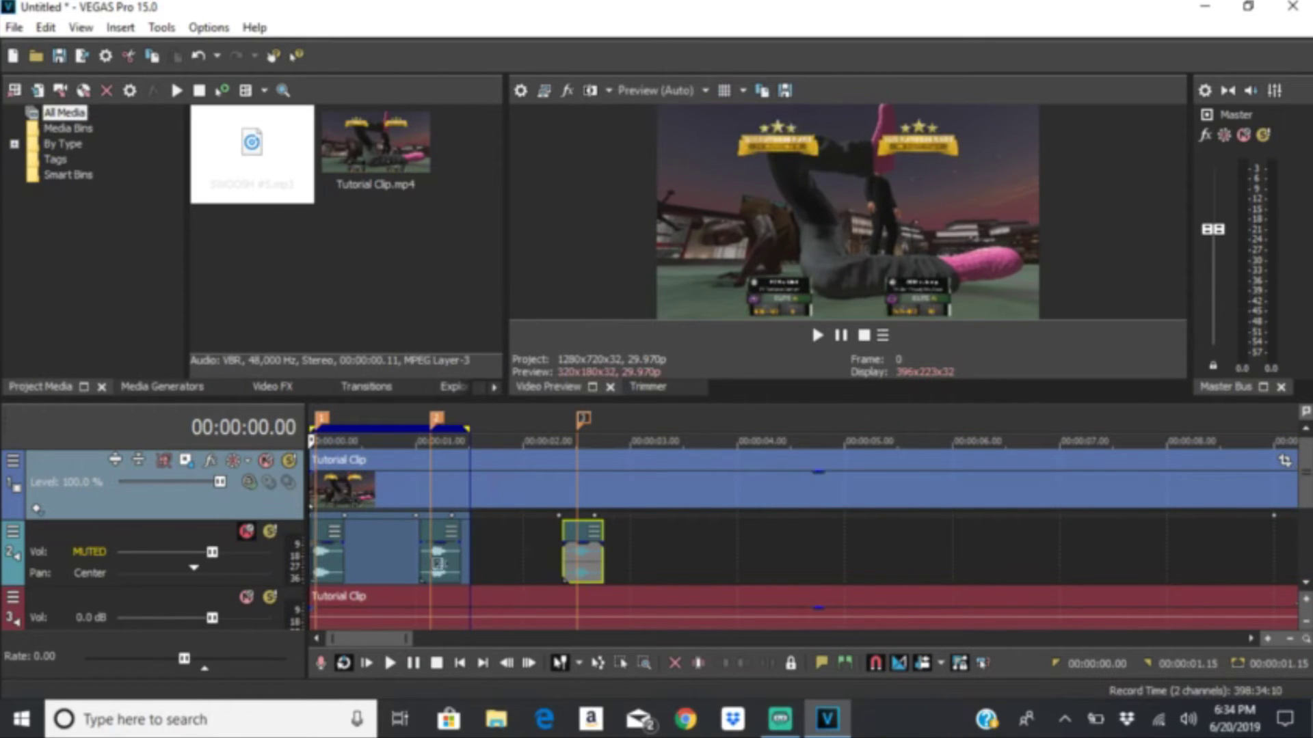
pyautogui.scroll(-5, 660, 490)
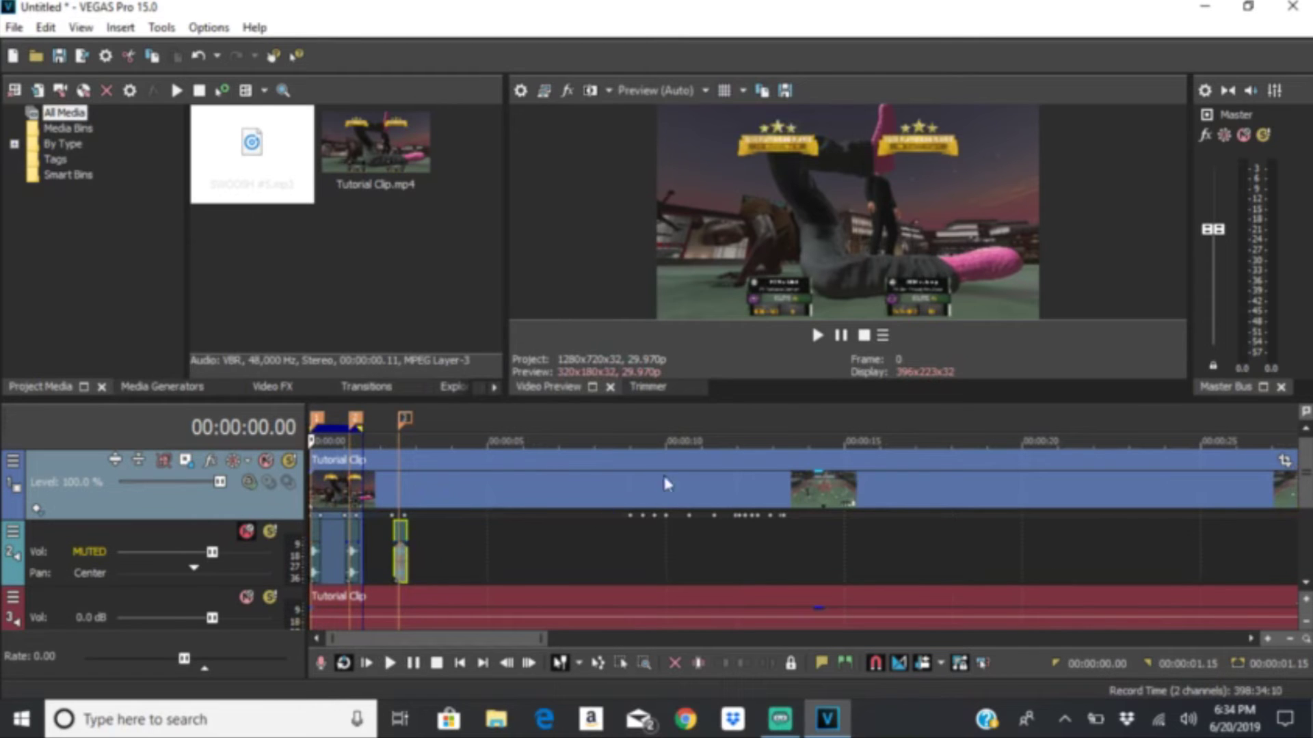
pyautogui.moveTo(819, 425); pyautogui.dragTo(312, 426)
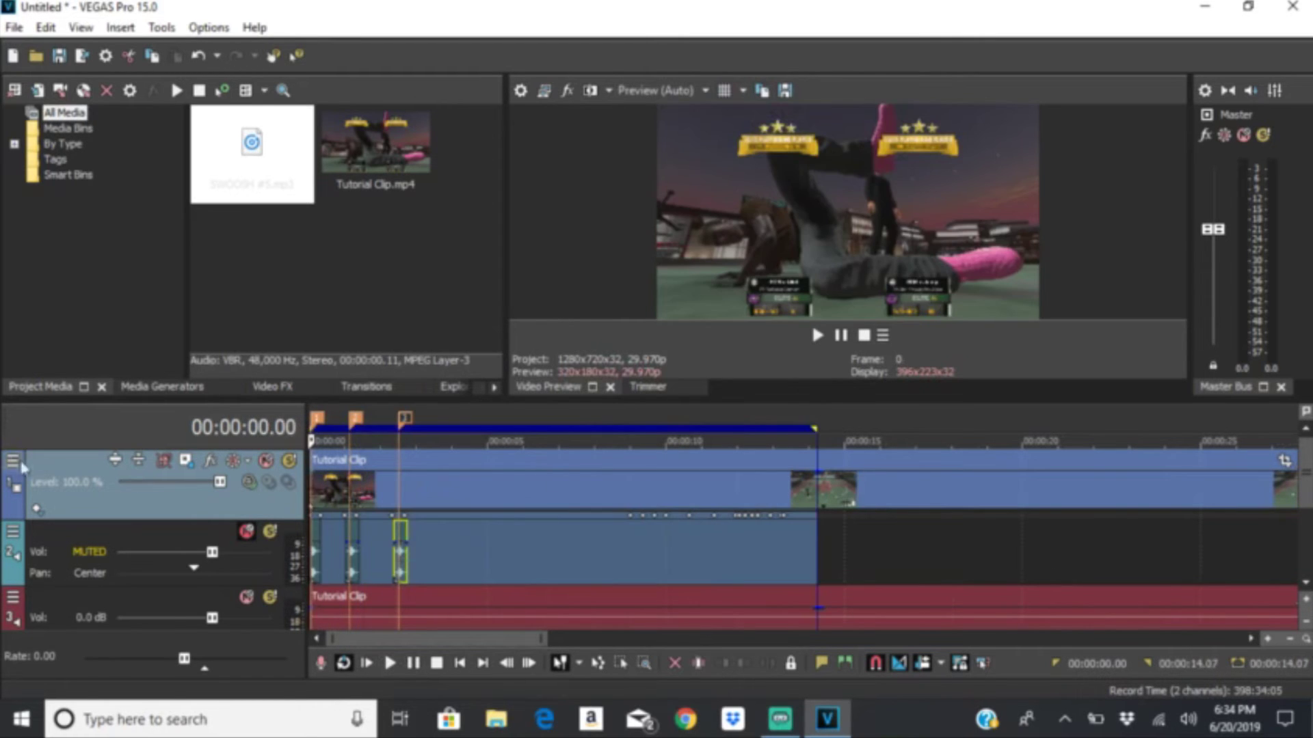
pyautogui.press('space')
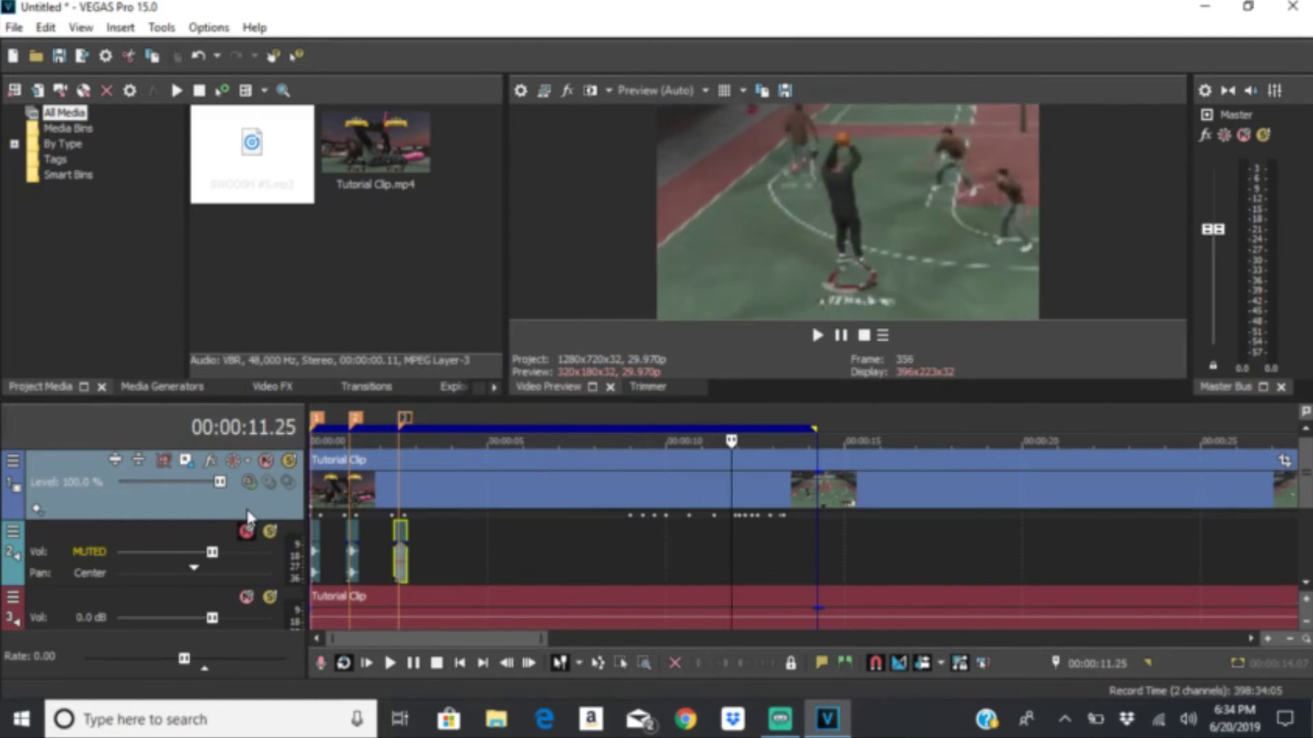
pyautogui.press('space')
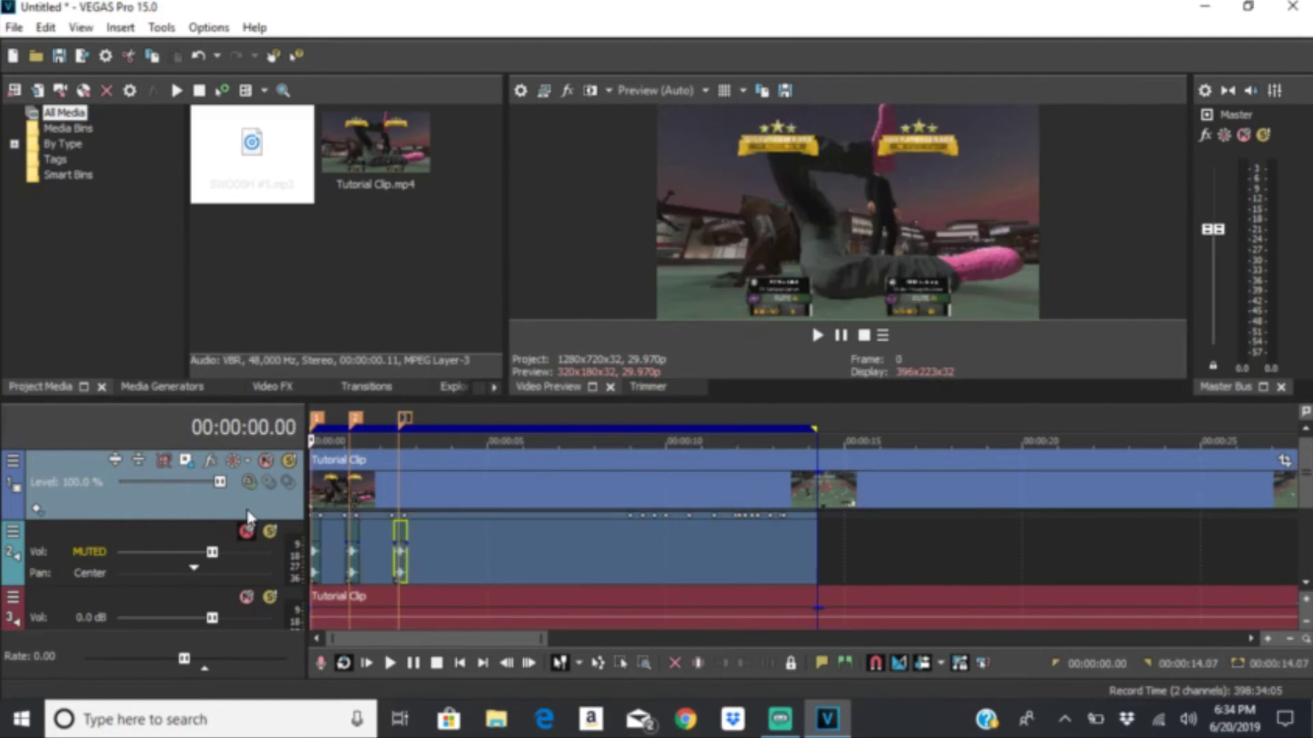
pyautogui.press('space')
# Step: Select the range from 00:00:08.16 to 00:00:13.18 and set the preview quality to Best (Full)
pyautogui.moveTo(614, 427); pyautogui.dragTo(794, 427)
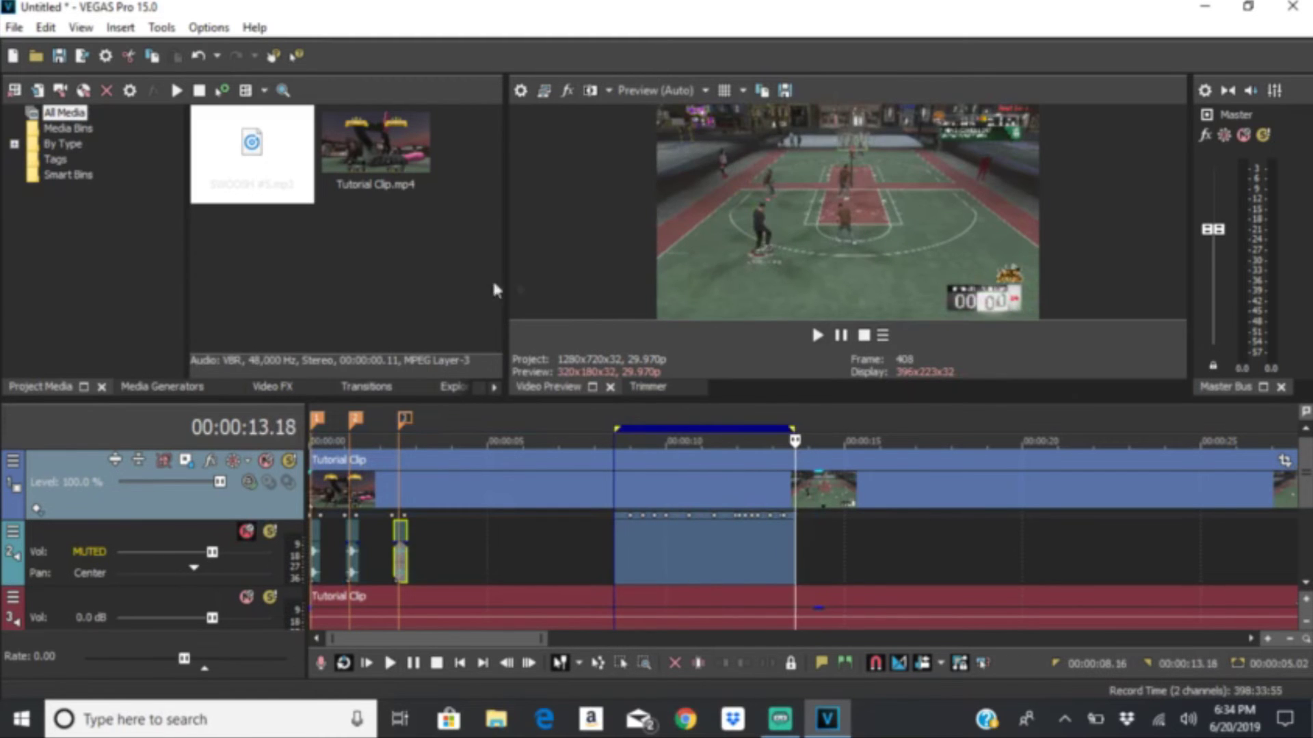
pyautogui.click(654, 90)
pyautogui.moveTo(677, 173)
pyautogui.click(748, 195)
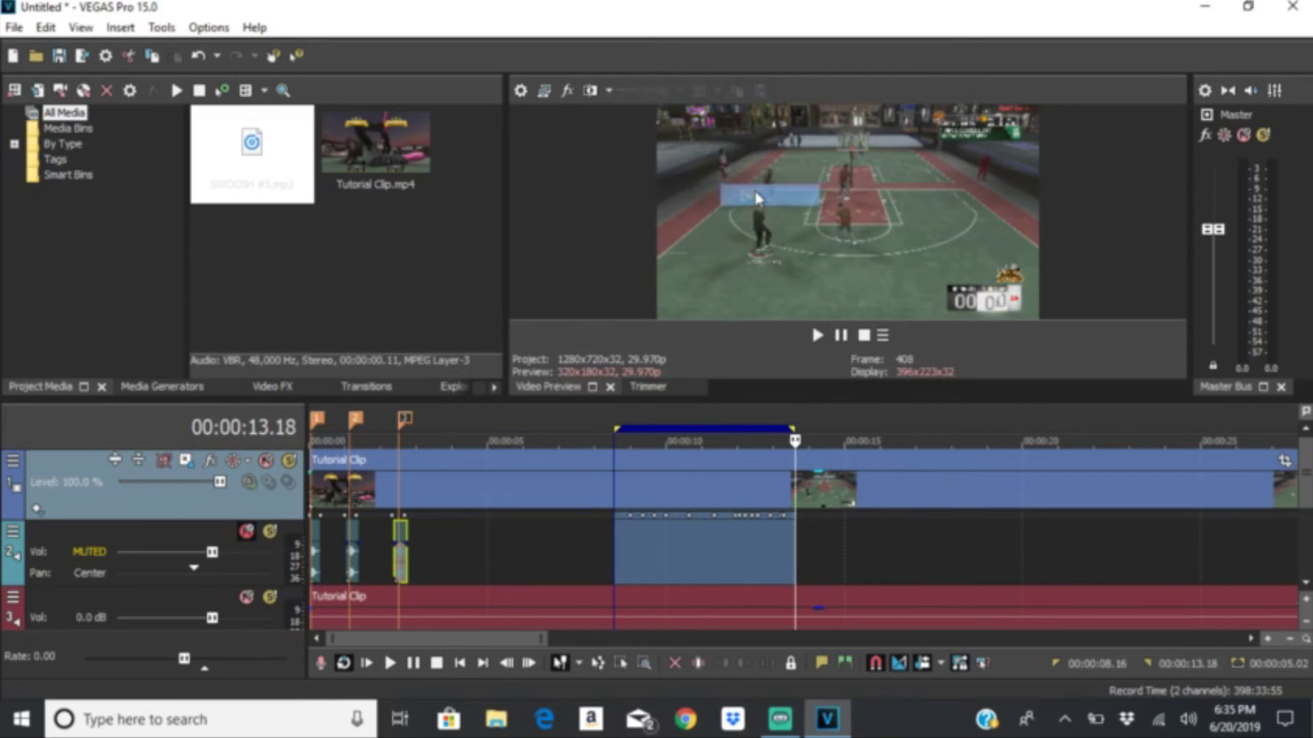
pyautogui.click(627, 416)
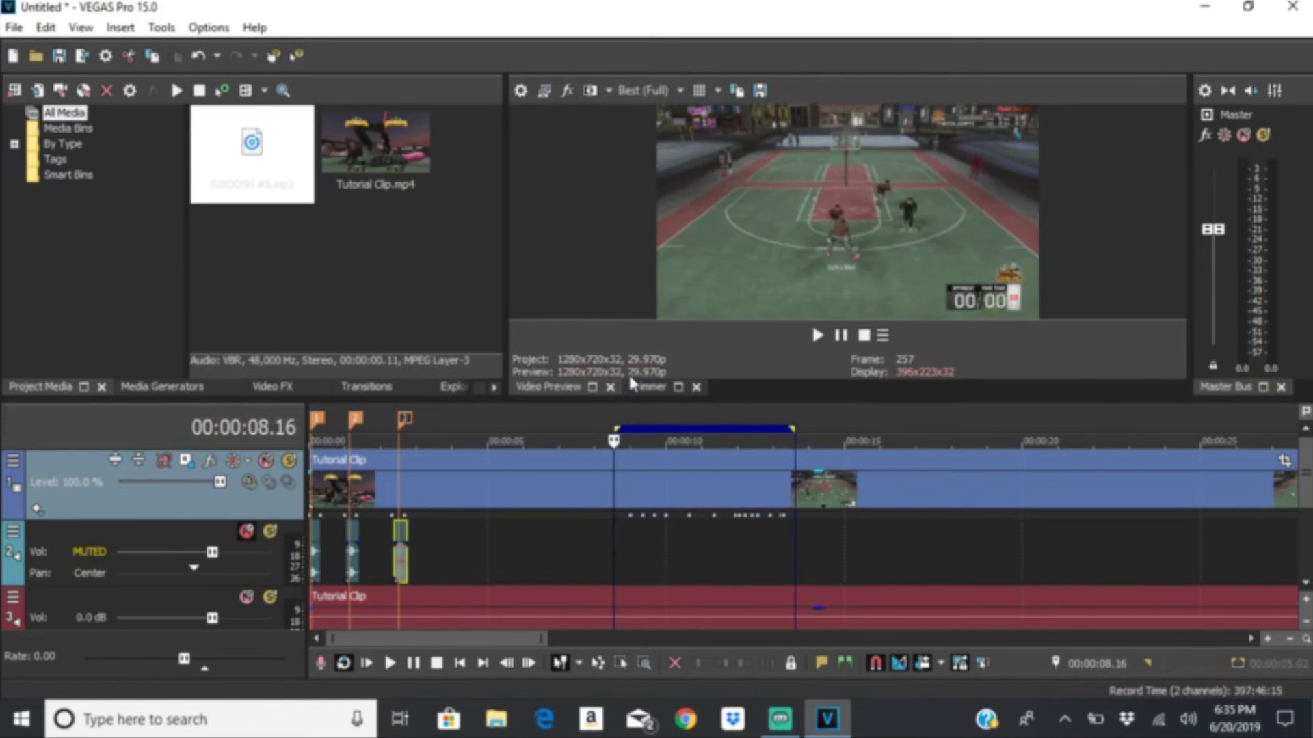
# Step: Set the preview quality to Good (Auto) and set the loop region to run from 00:00:08.23 to 00:00:13.26
pyautogui.press('space')
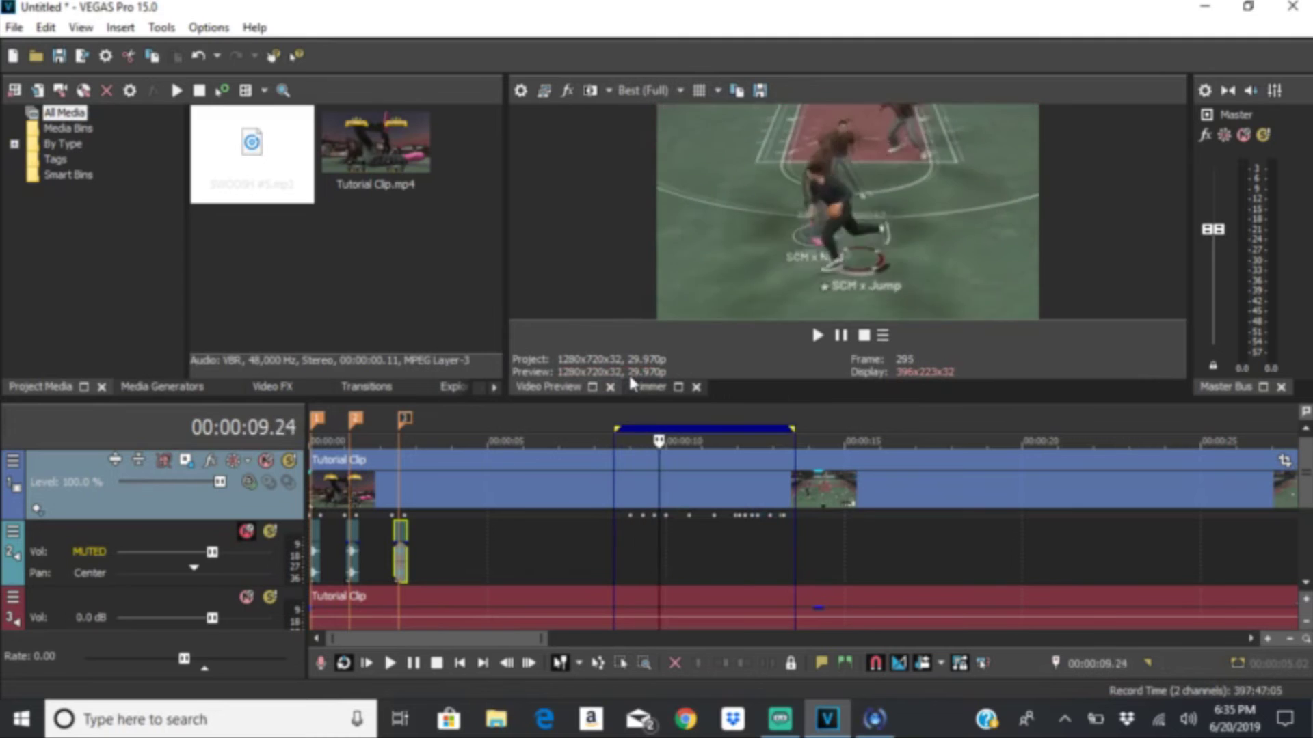
pyautogui.press('o')
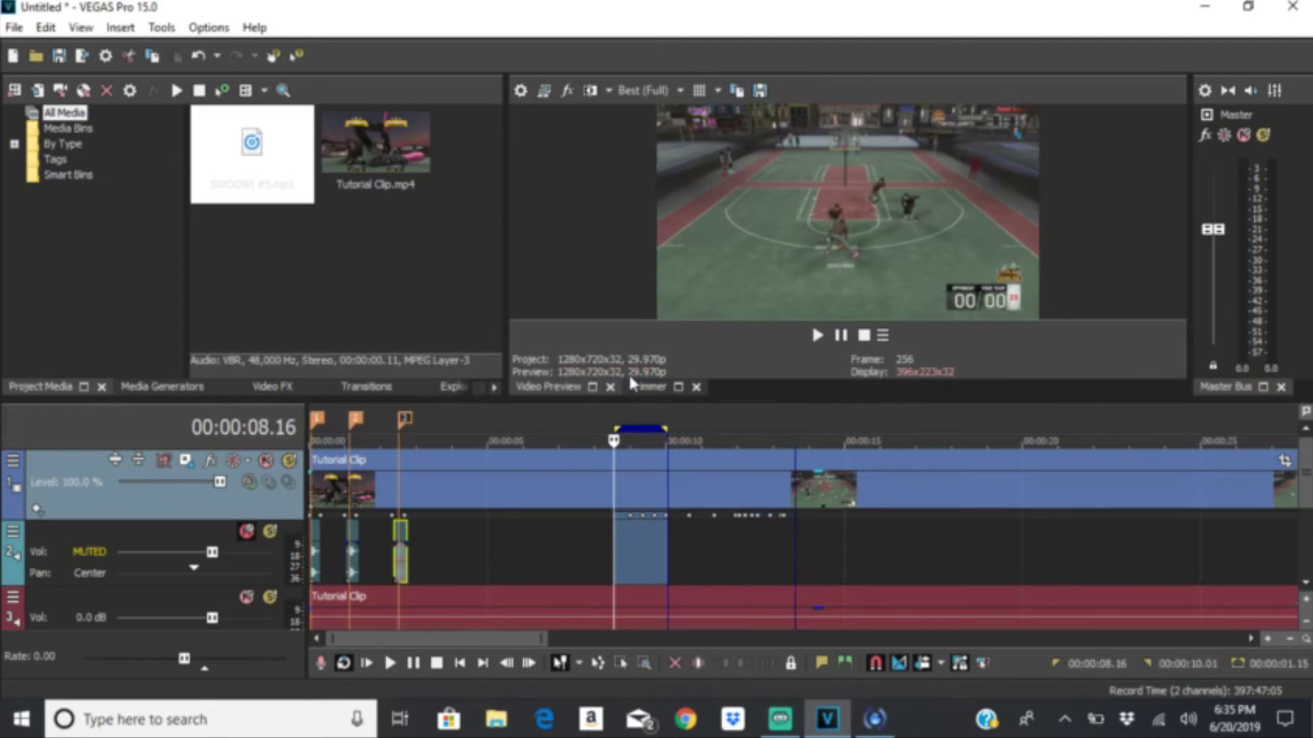
pyautogui.click(646, 91)
pyautogui.moveTo(708, 162)
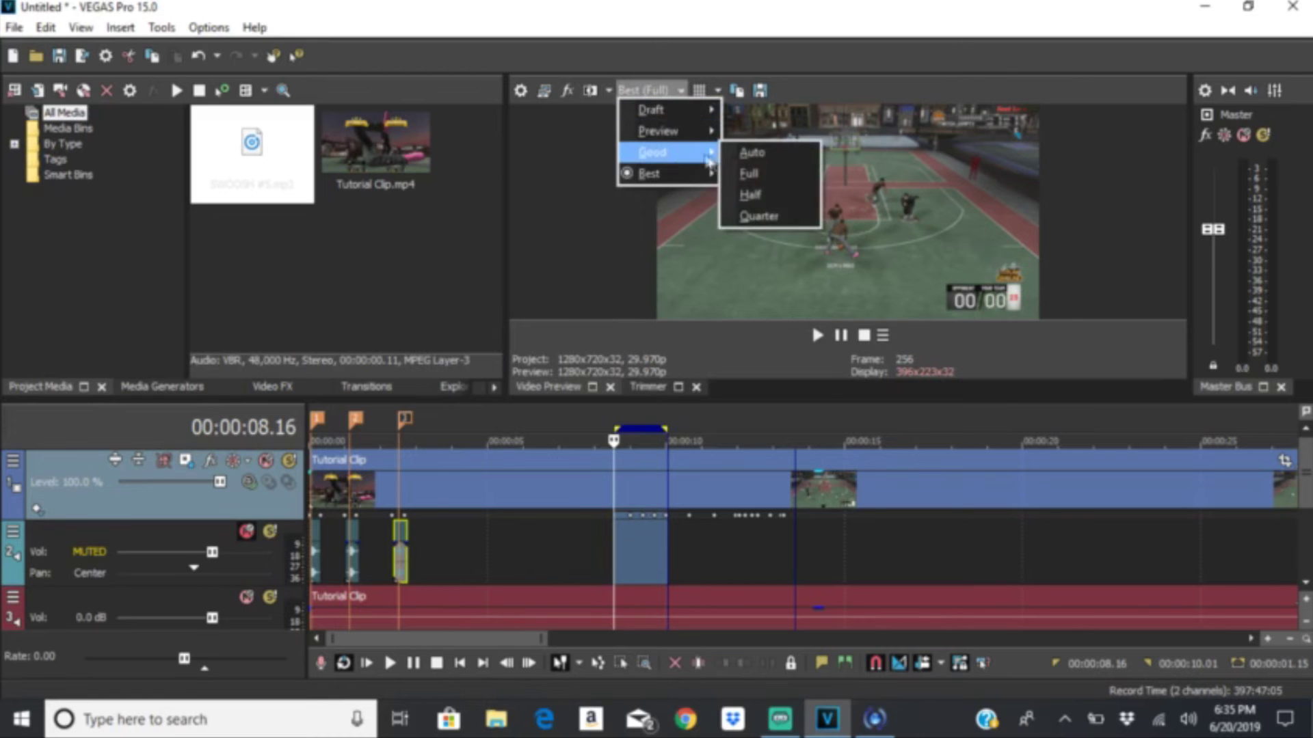
pyautogui.click(752, 153)
pyautogui.moveTo(622, 417)
pyautogui.mouseDown()
pyautogui.moveTo(789, 413)
pyautogui.moveTo(624, 427)
pyautogui.mouseUp()
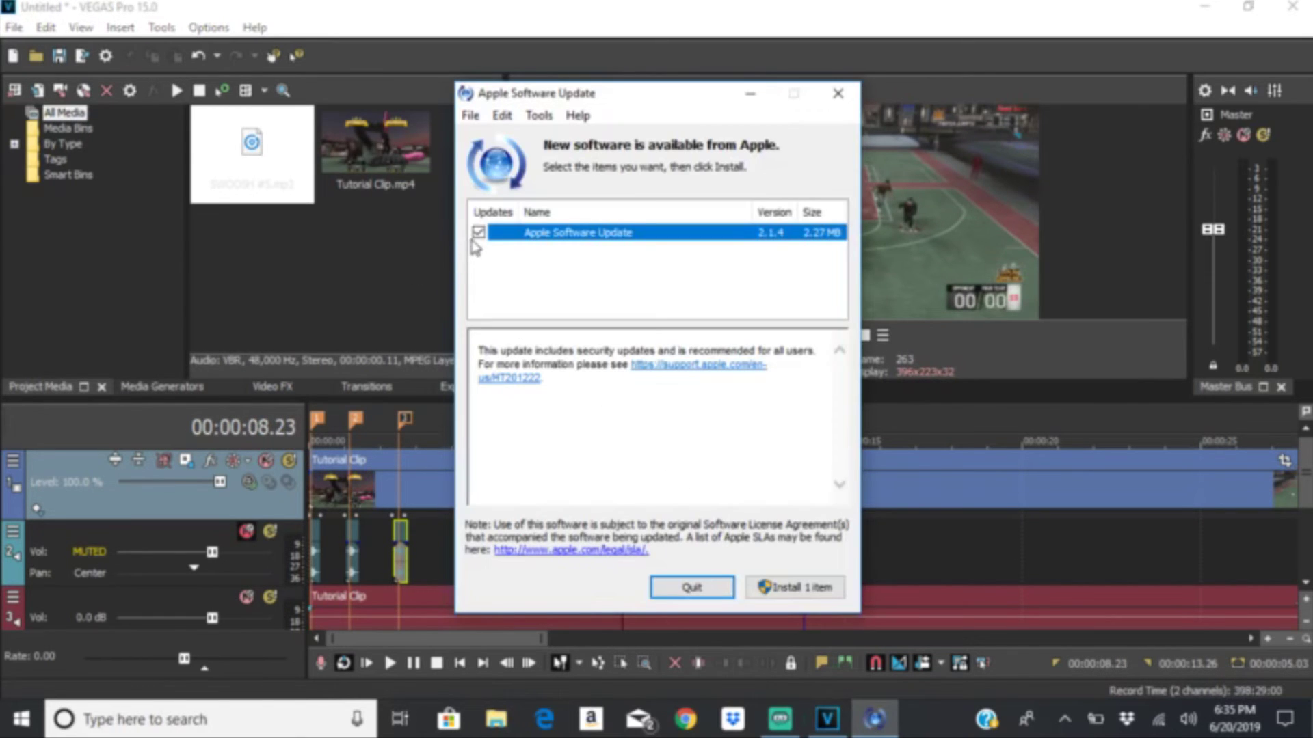
# Step: Quit the Apple Software Update window without installing the offered update
pyautogui.click(478, 233)
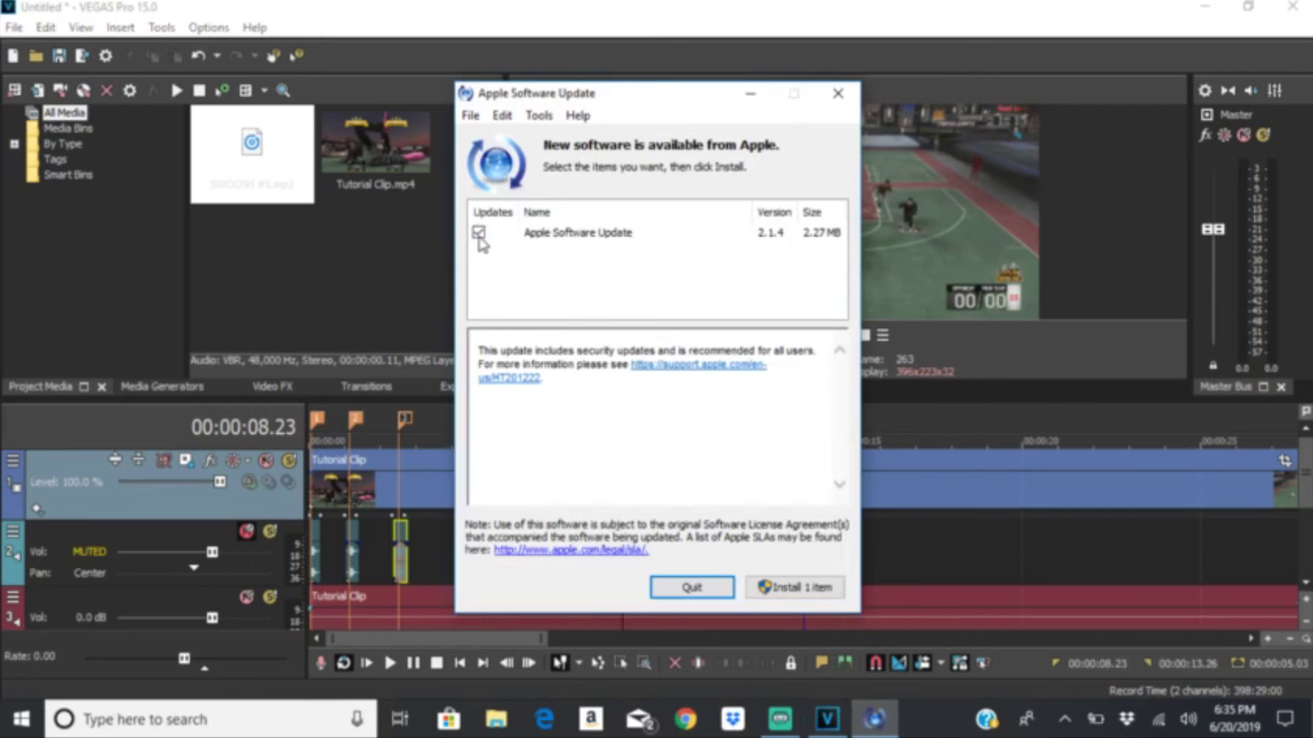
pyautogui.click(719, 592)
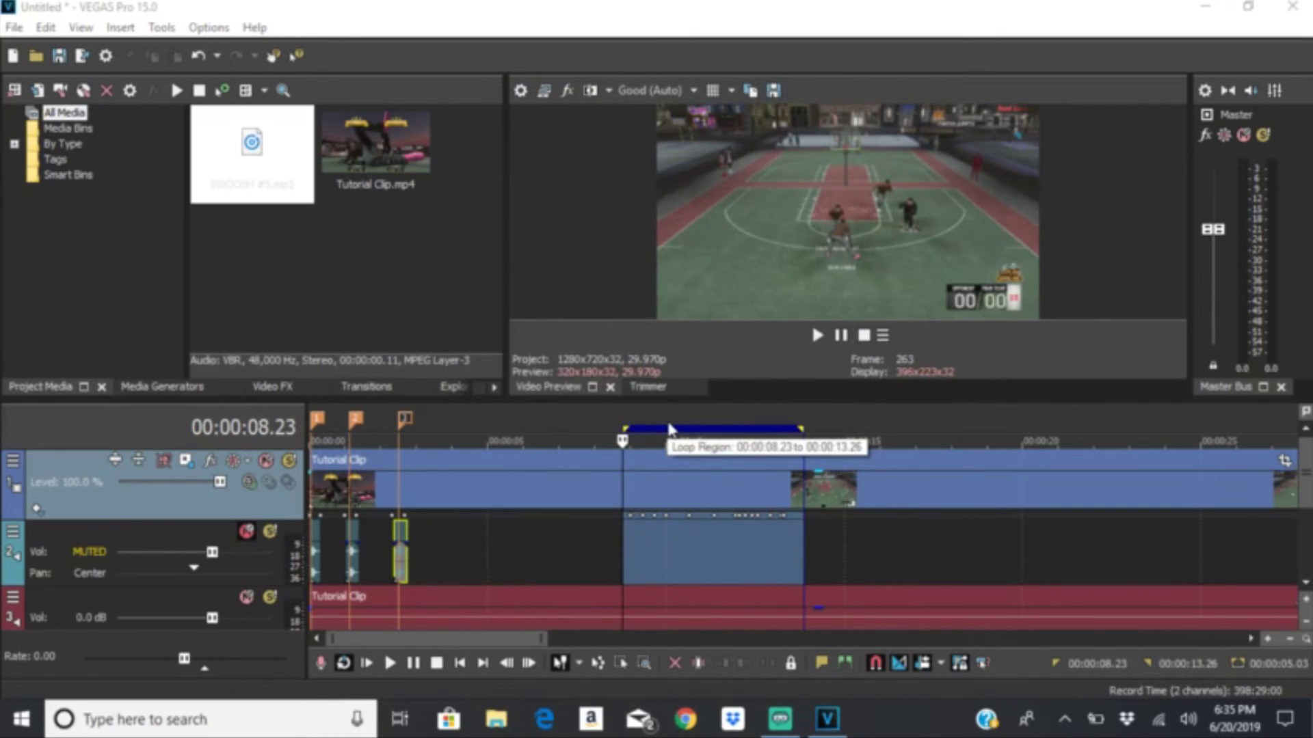
# Step: Play back the loop region from 00:00:08.23 to 00:00:13.26 to check the camera movement
pyautogui.click(634, 420)
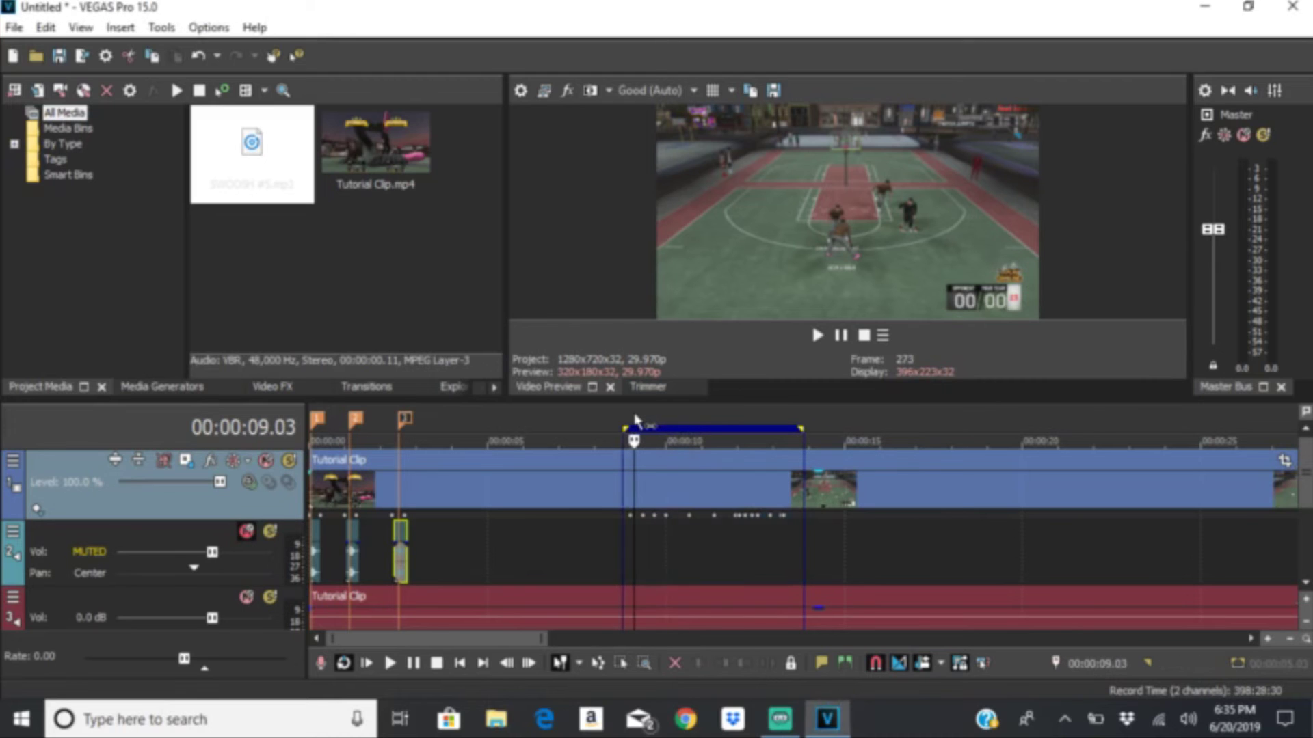
pyautogui.click(627, 420)
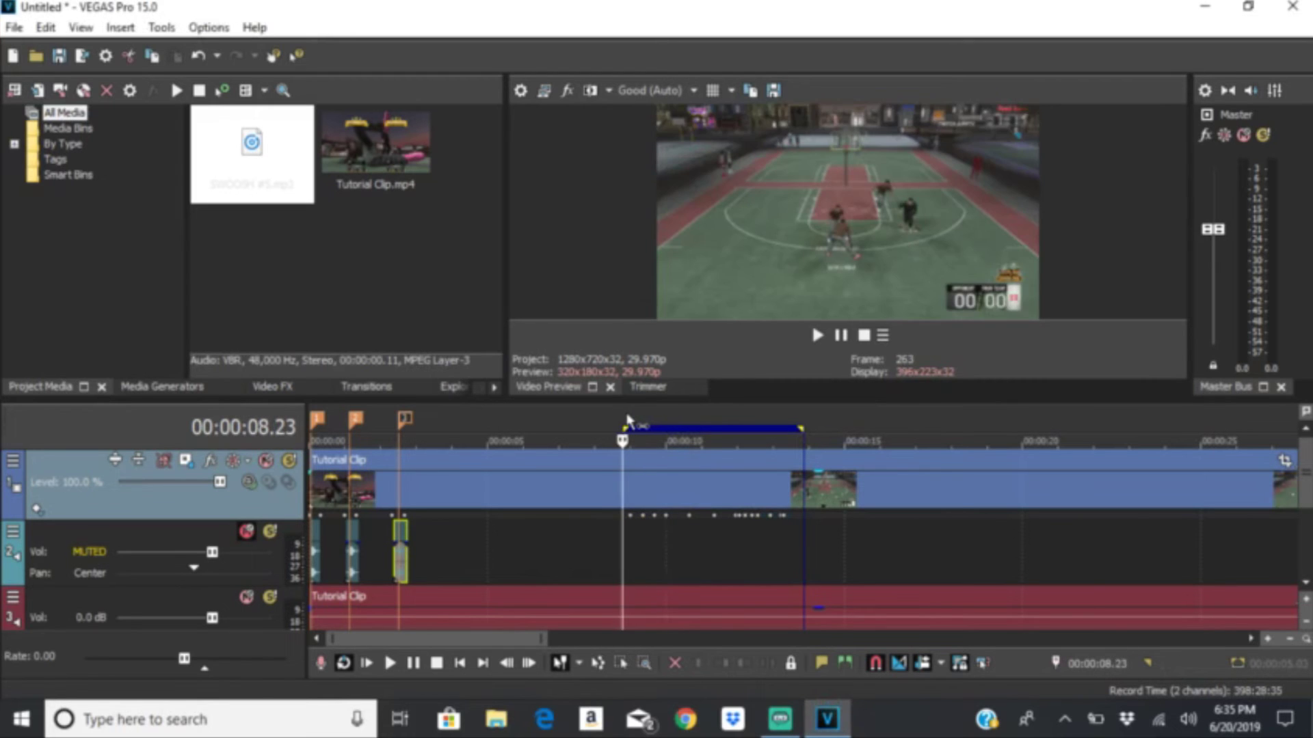
pyautogui.press('space')
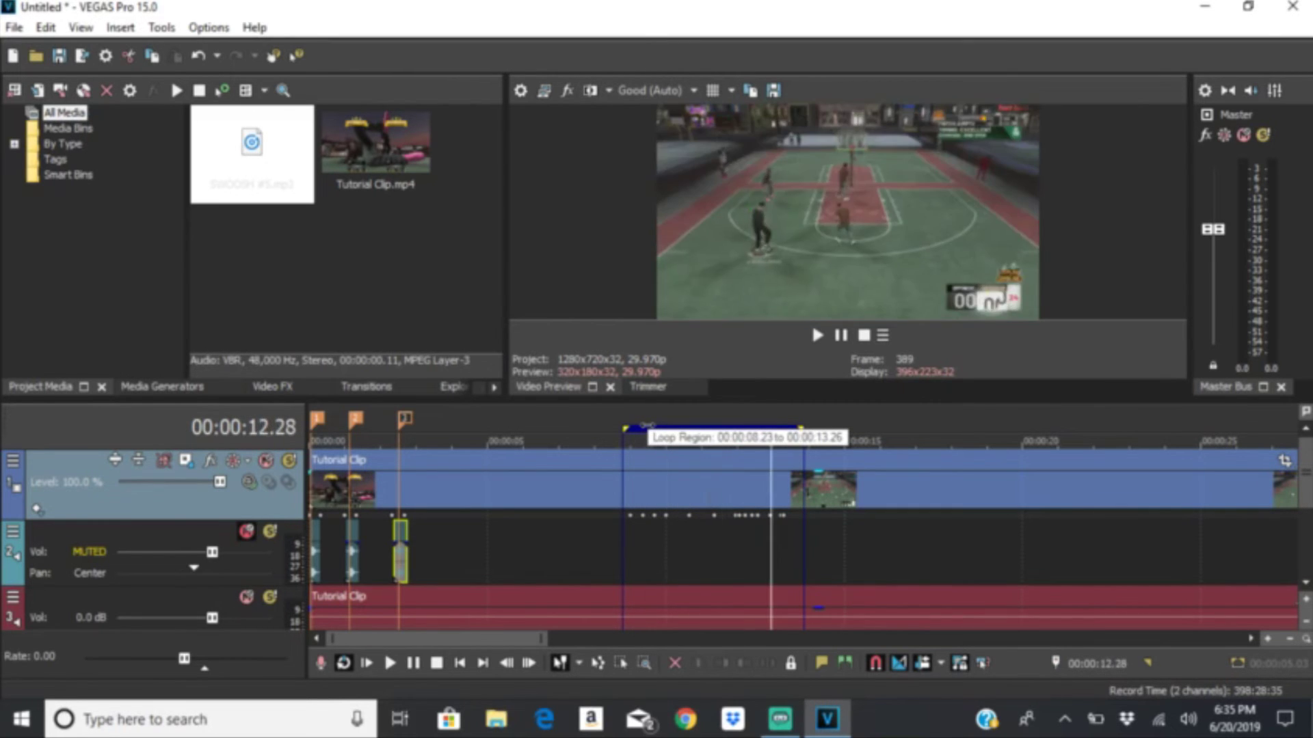
pyautogui.press('space')
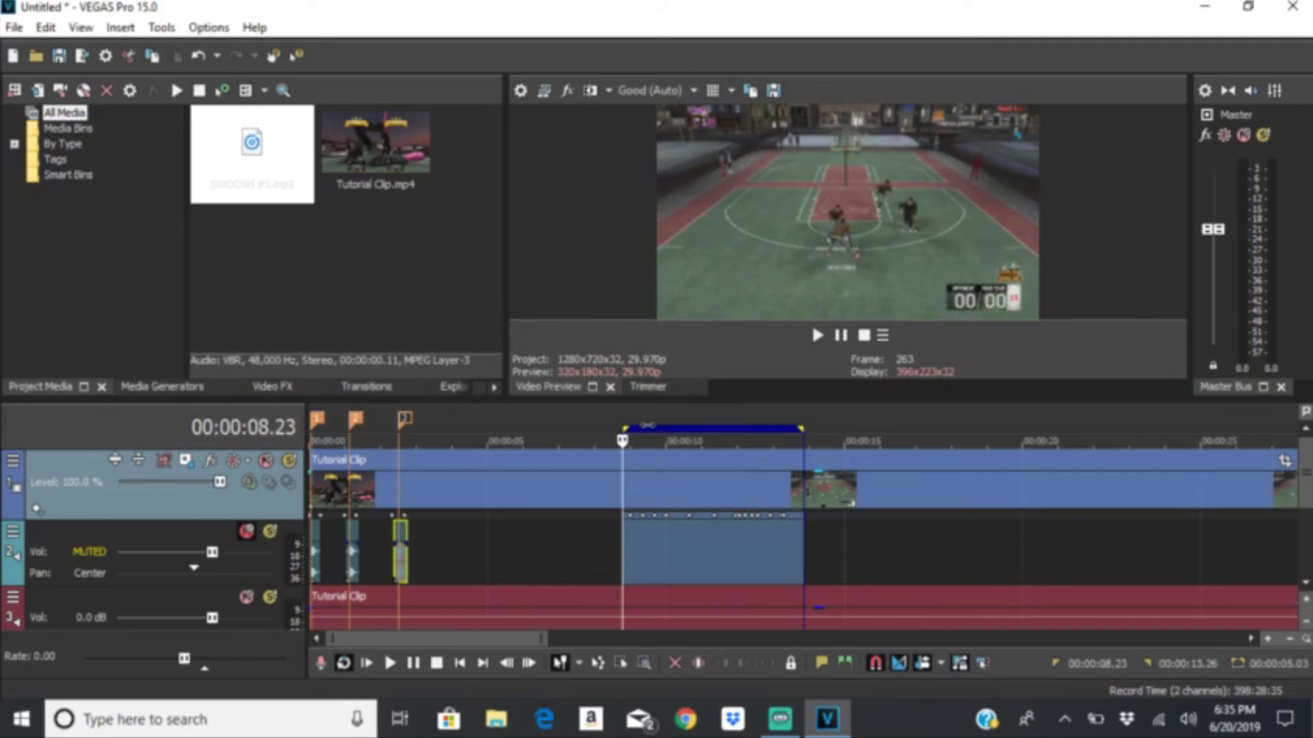
pyautogui.press('space')
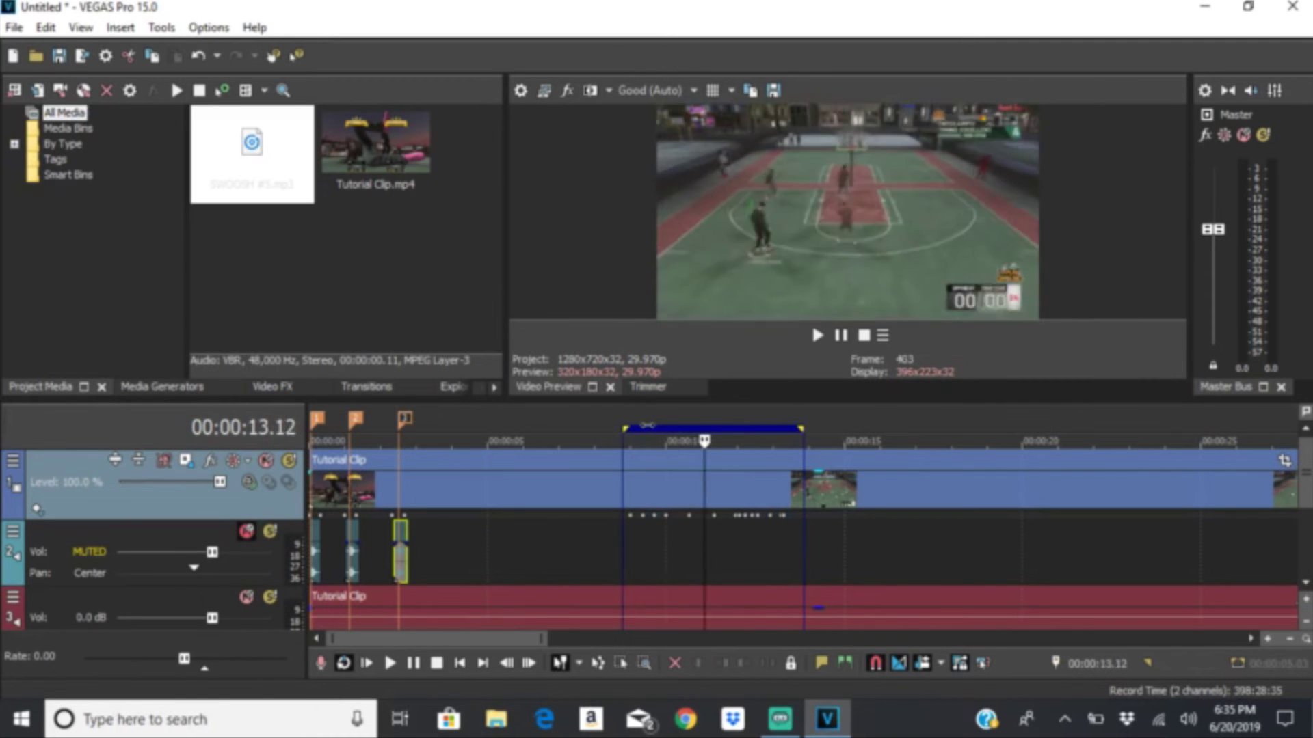
pyautogui.press('space')
pyautogui.press('space')
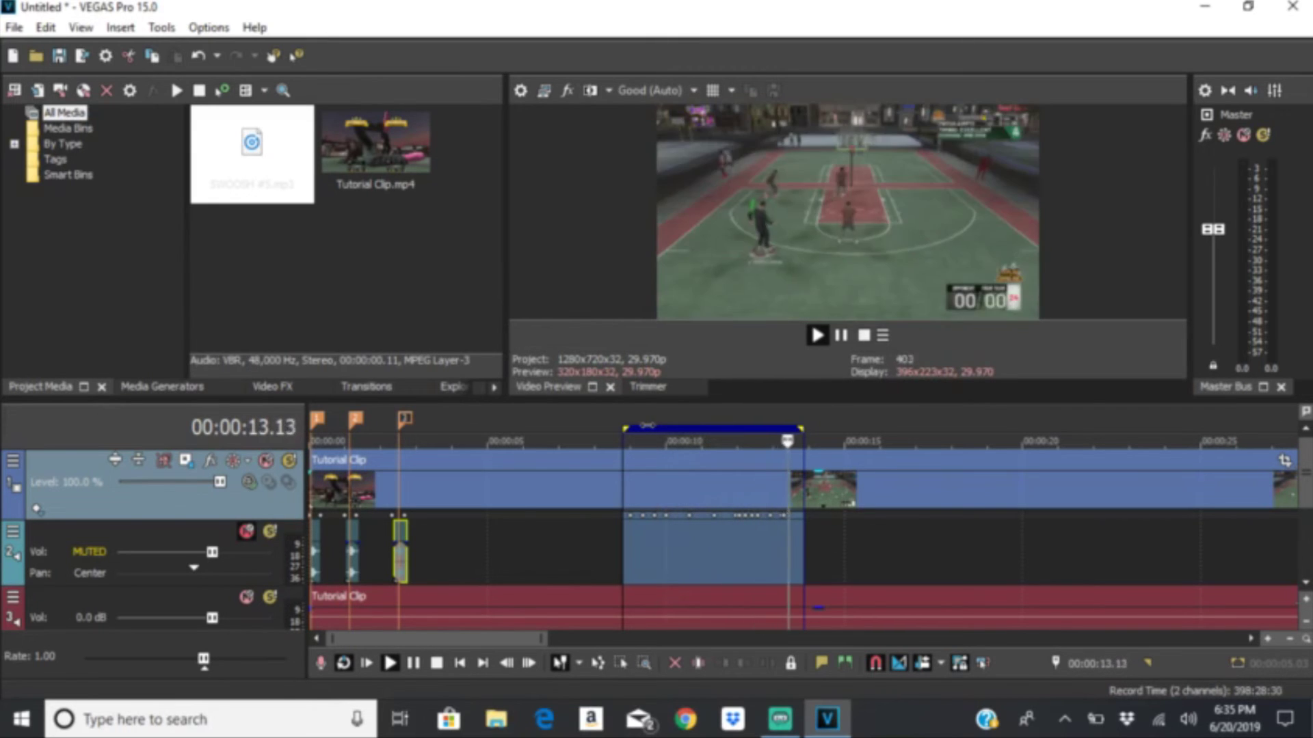
# Step: Open Track Motion for the Tutorial Clip video track and delete the position keyframe at 00:00:12.06
pyautogui.click(691, 432)
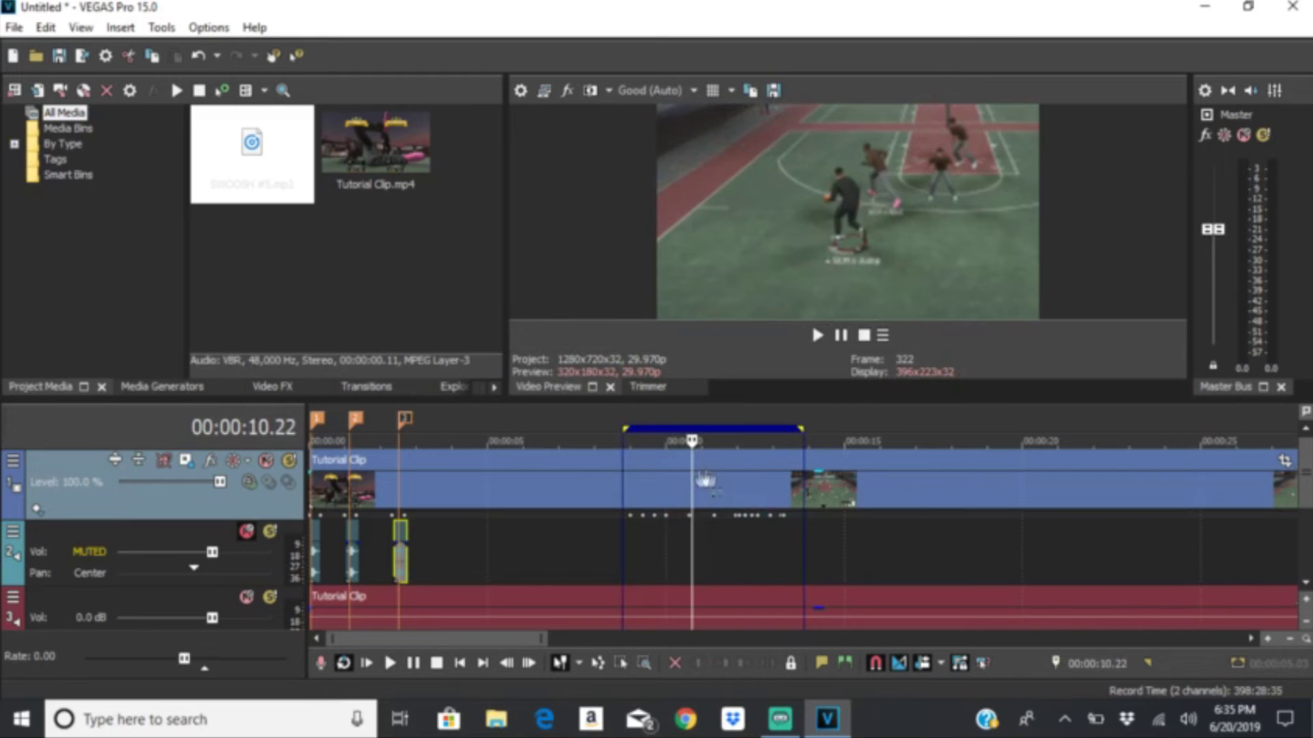
pyautogui.click(184, 460)
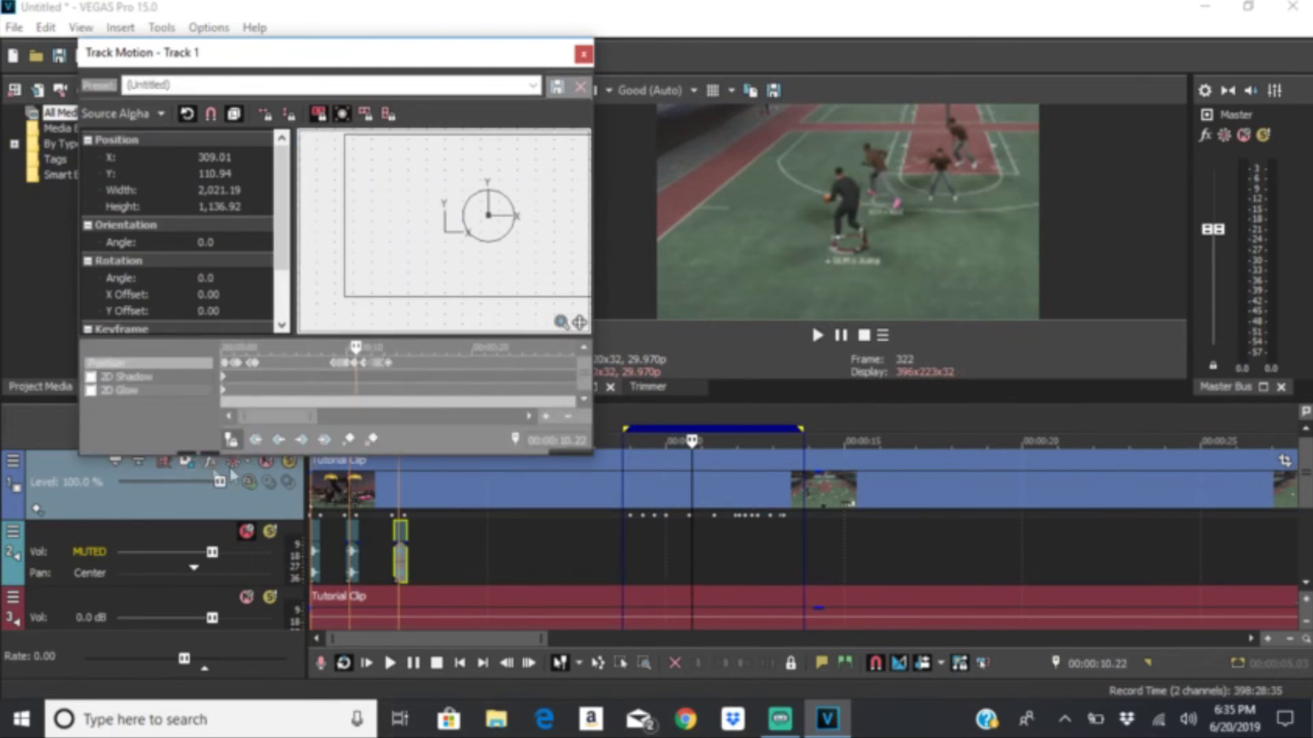
pyautogui.scroll(3, 380, 395)
pyautogui.click(380, 363)
pyautogui.press('Right')
pyautogui.press('Right')
pyautogui.press('Right')
pyautogui.press('space')
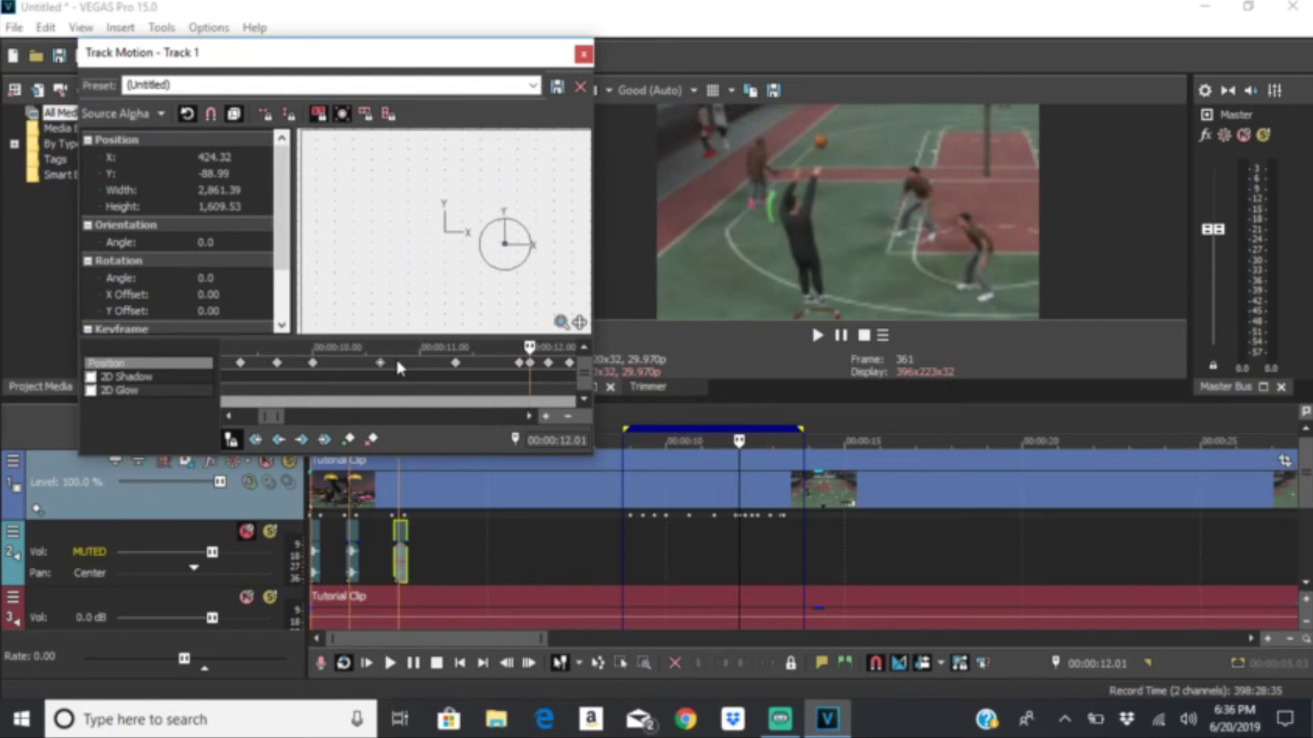
pyautogui.click(548, 365)
pyautogui.press('Delete')
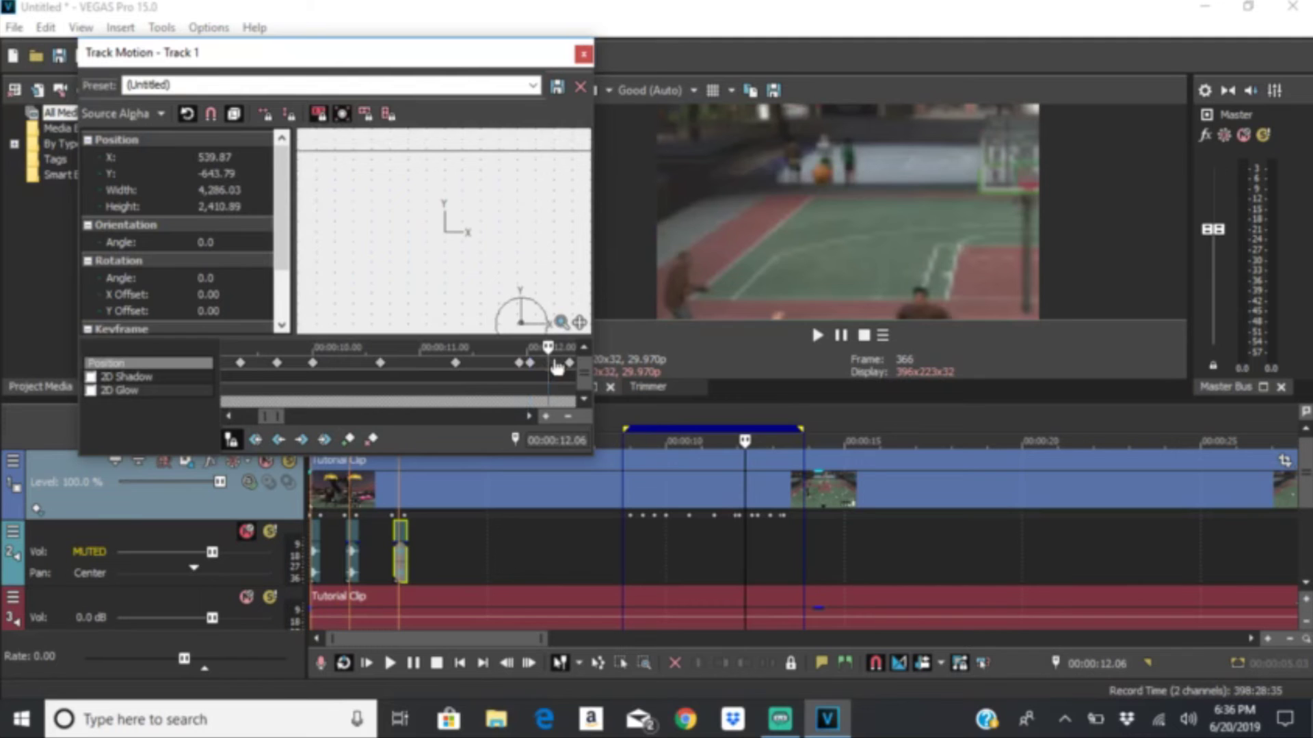
# Step: Examine the zoom on the shot frame by frame from 00:00:12.01 to 00:00:12.16, and close the Track Motion window
pyautogui.click(531, 364)
pyautogui.press('Right')
pyautogui.press('Right')
pyautogui.press('Right')
pyautogui.press('Right')
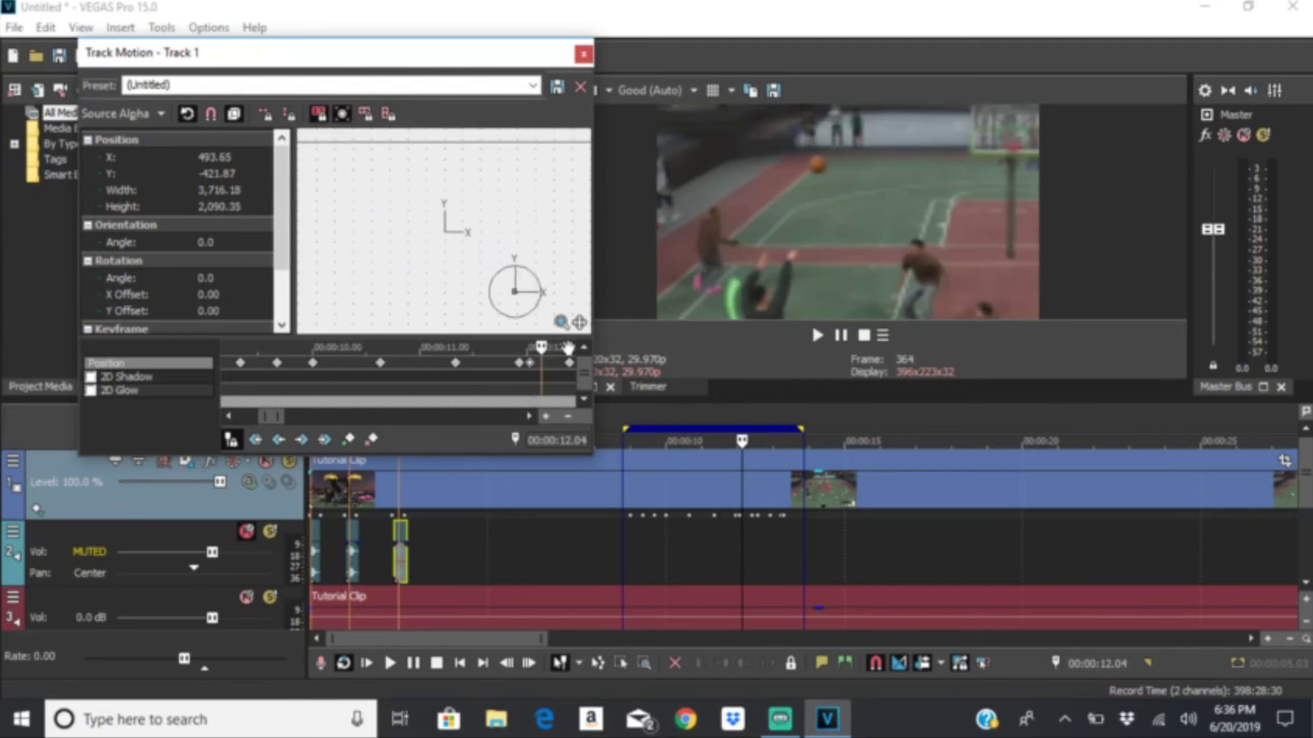
pyautogui.press('Left')
pyautogui.press('Left')
pyautogui.press('Left')
pyautogui.press('Right')
pyautogui.press('Right')
pyautogui.press('Right')
pyautogui.press('Right')
pyautogui.press('Right')
pyautogui.press('Right')
pyautogui.press('Right')
pyautogui.press('Right')
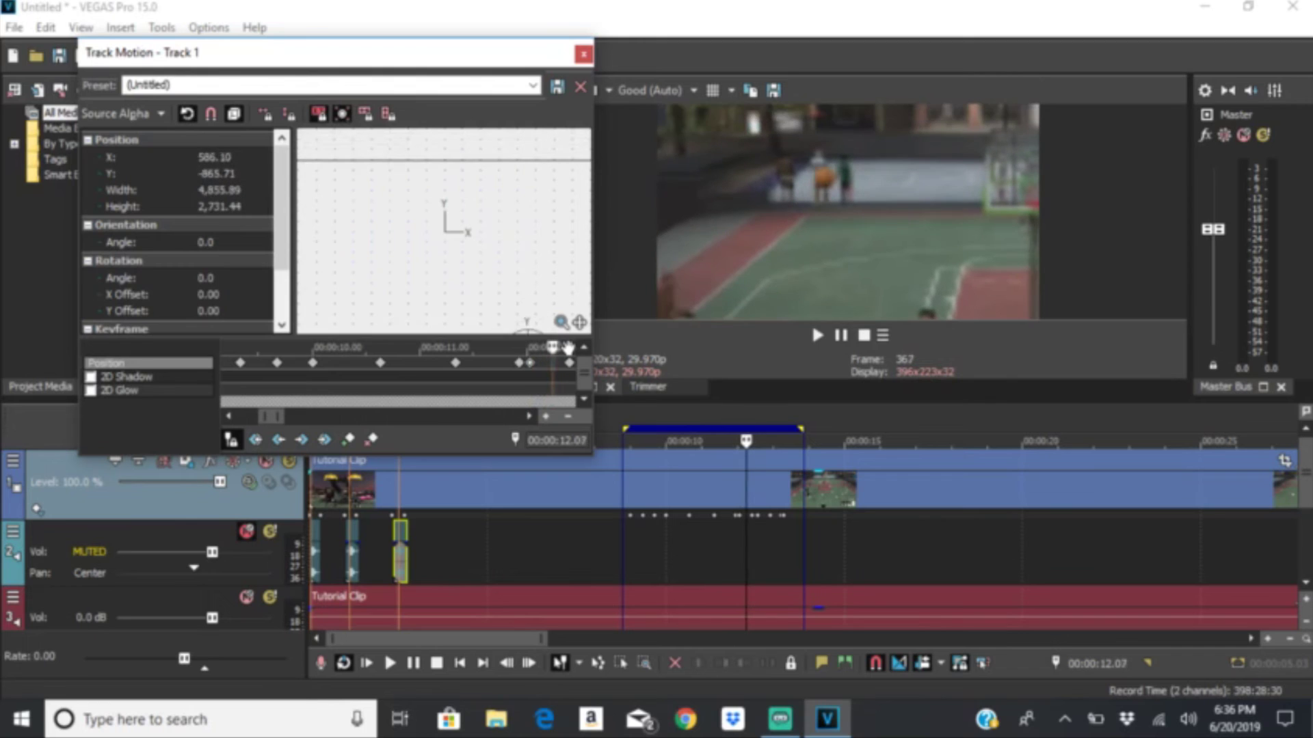
pyautogui.press('Right')
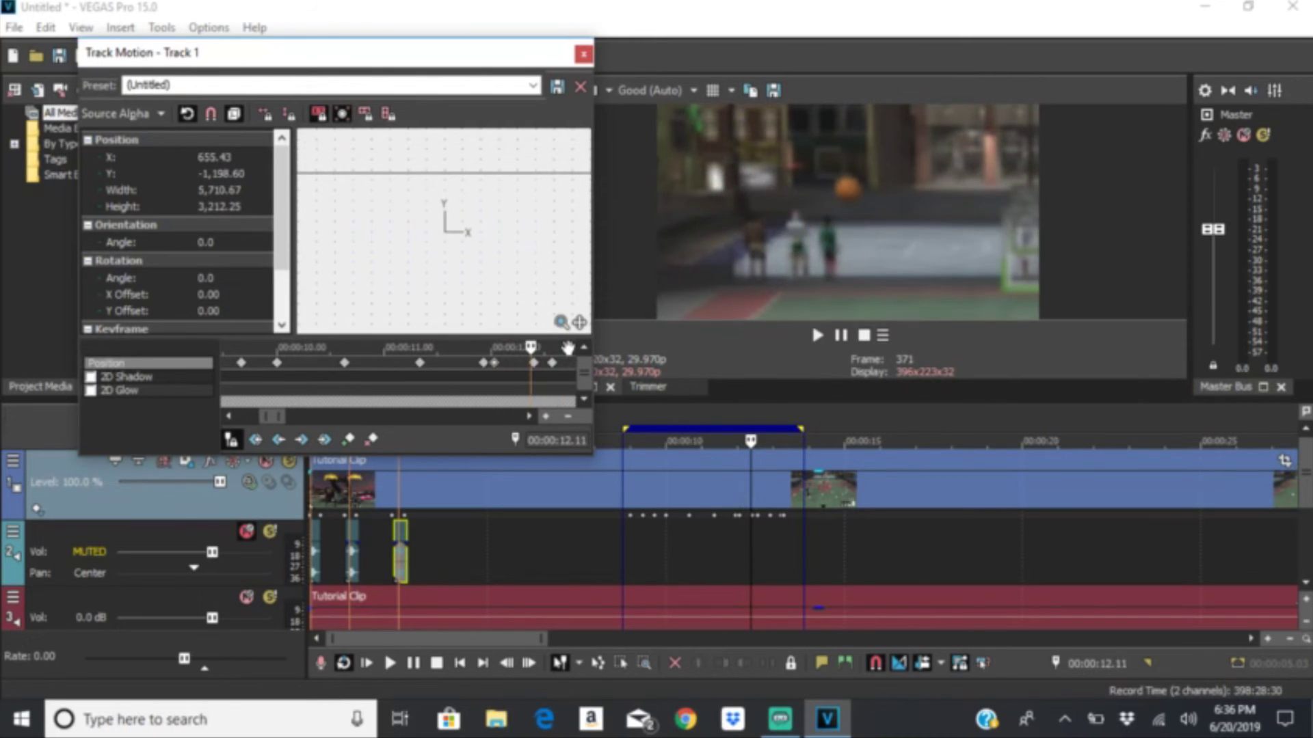
pyautogui.press('Left')
pyautogui.press('Left')
pyautogui.press('Left')
pyautogui.press('Left')
pyautogui.press('Left')
pyautogui.press('Left')
pyautogui.press('Left')
pyautogui.press('Left')
pyautogui.press('Left')
pyautogui.press('Left')
pyautogui.press('Left')
pyautogui.press('Left')
pyautogui.press('Left')
pyautogui.press('Left')
pyautogui.press('Left')
pyautogui.press('Left')
pyautogui.press('Left')
pyautogui.press('Left')
pyautogui.press('Right')
pyautogui.press('Right')
pyautogui.press('Right')
pyautogui.press('Right')
pyautogui.press('Right')
pyautogui.press('Right')
pyautogui.press('Right')
pyautogui.press('Right')
pyautogui.press('Right')
pyautogui.press('Right')
pyautogui.press('Right')
pyautogui.press('Right')
pyautogui.press('Right')
pyautogui.press('Right')
pyautogui.press('Right')
pyautogui.press('Right')
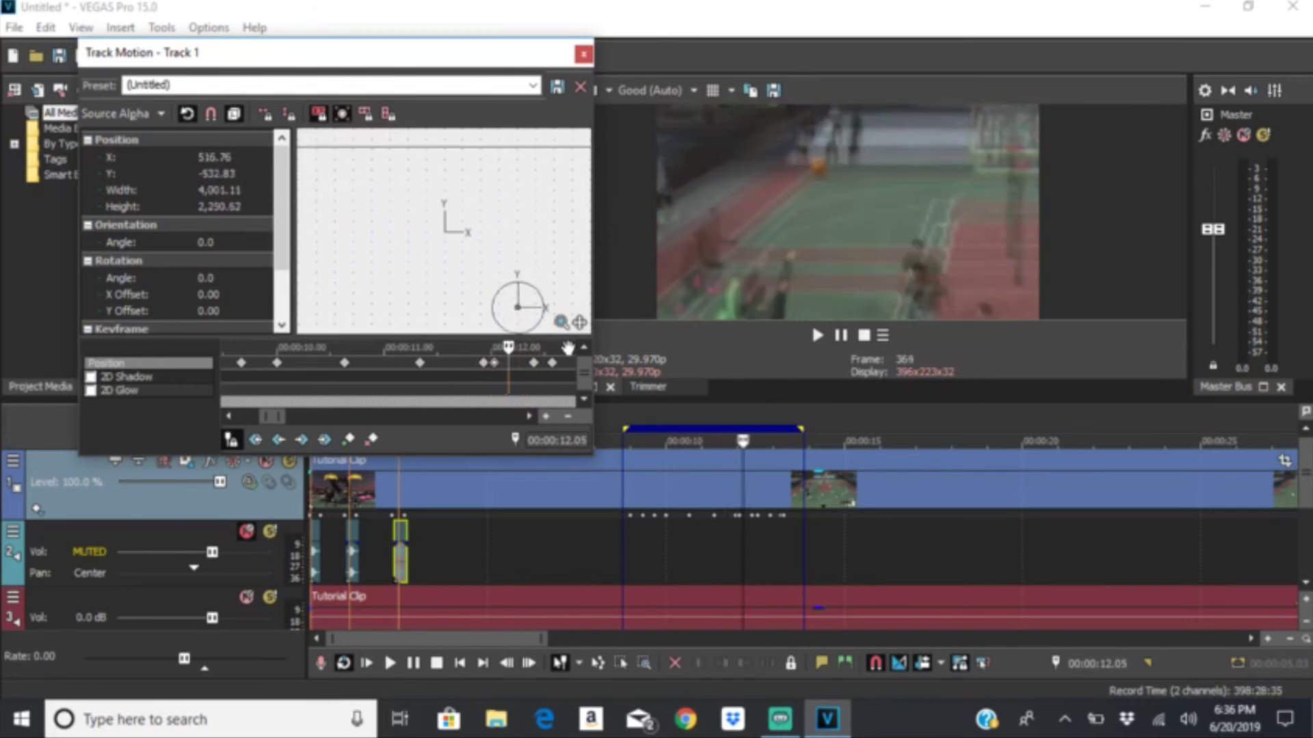
pyautogui.press('Right')
pyautogui.press('Right')
pyautogui.press('Right')
pyautogui.press('Right')
pyautogui.press('Right')
pyautogui.press('Right')
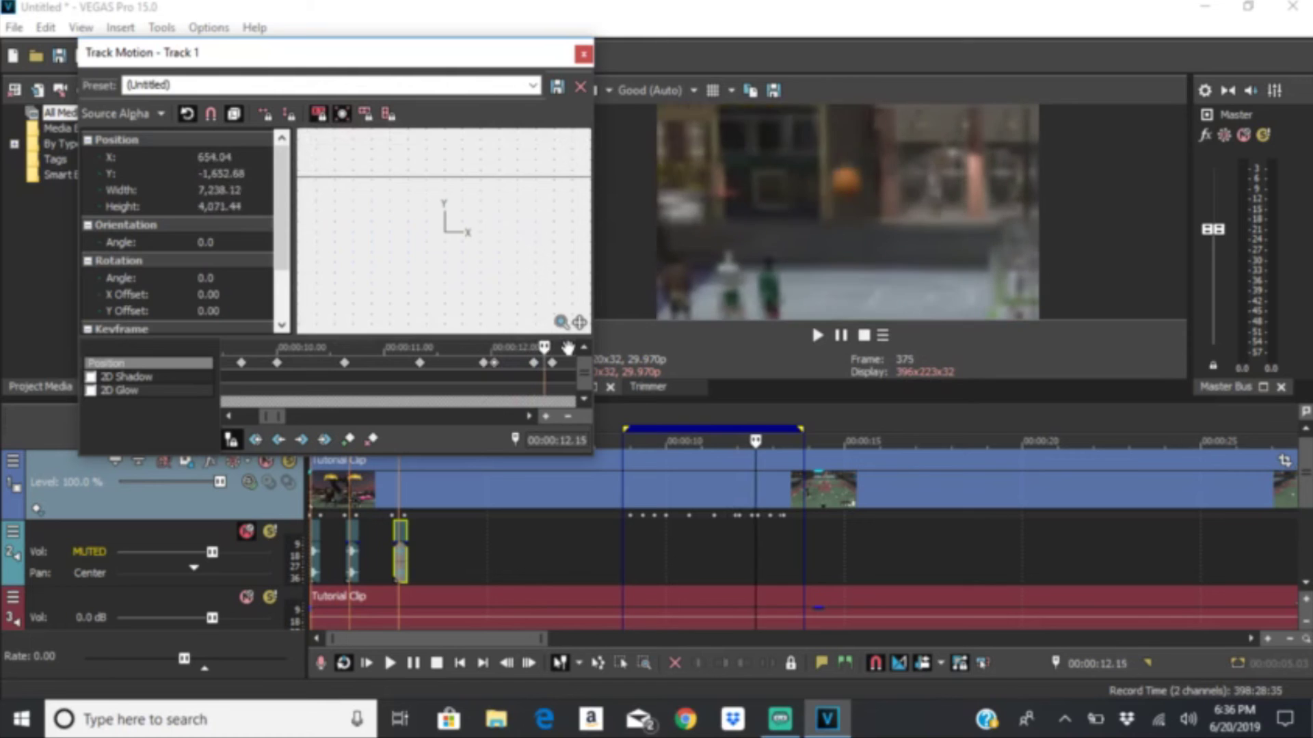
pyautogui.press('Right')
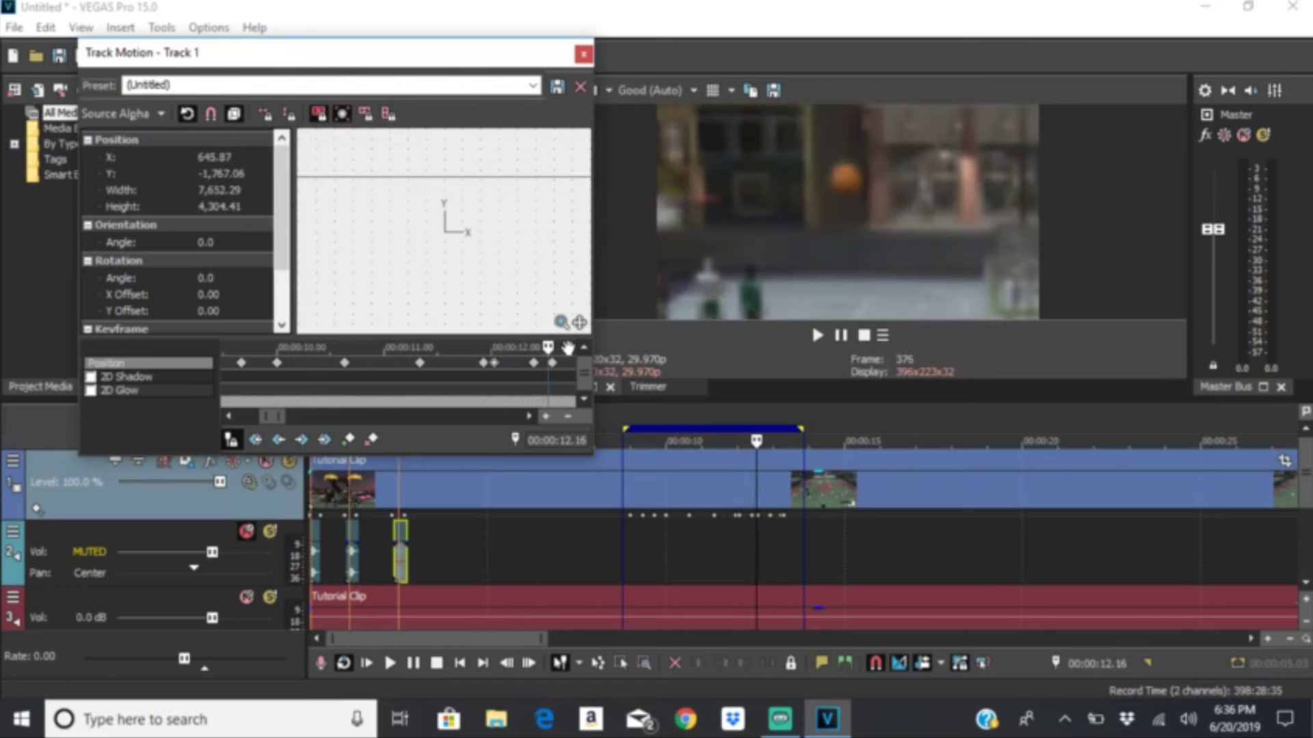
pyautogui.click(583, 54)
# Step: Replay the loop region to review the shot movement, and place the cursor at 00:00:07.08
pyautogui.press('space')
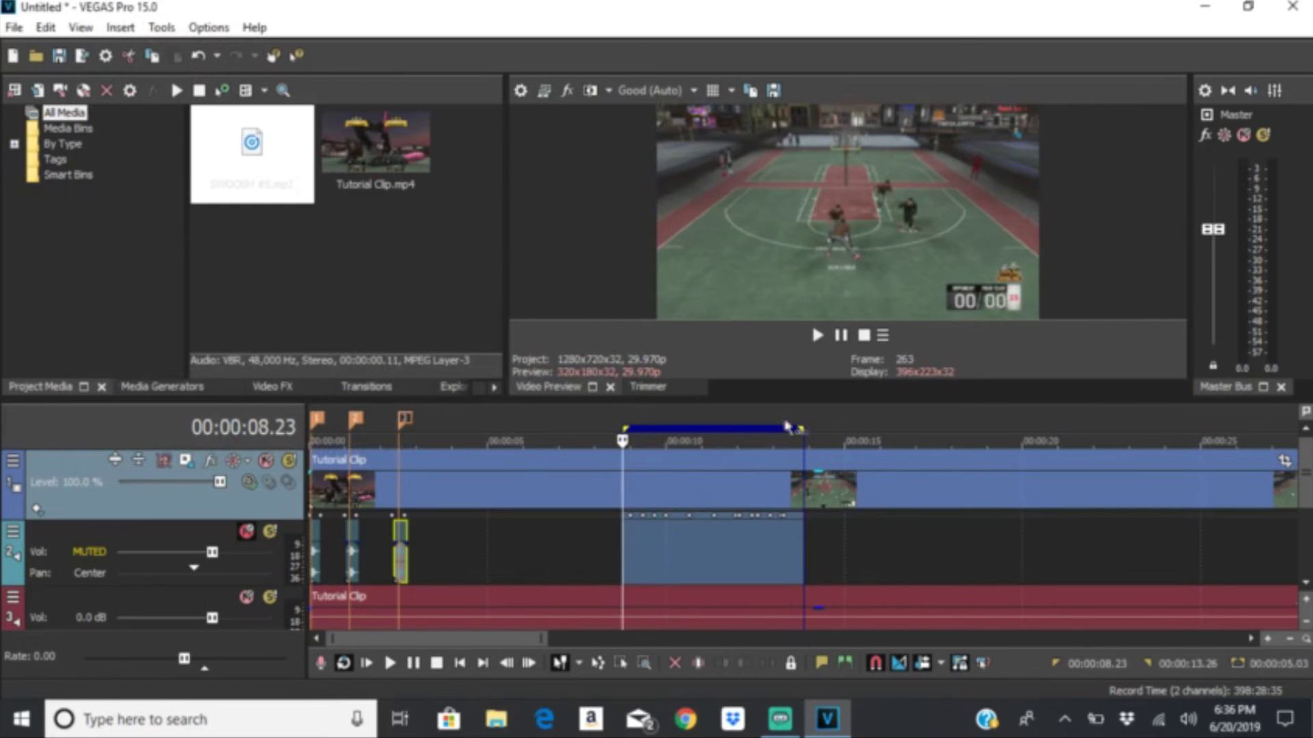
pyautogui.press('space')
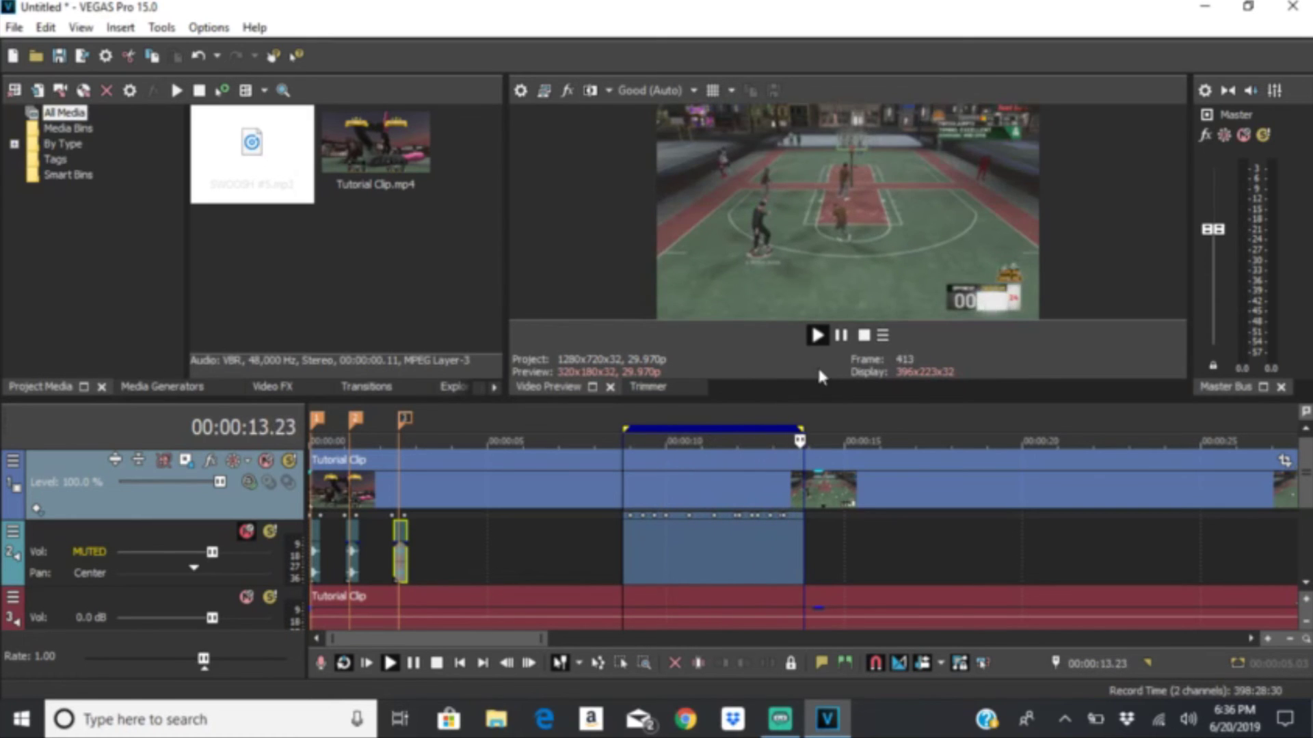
pyautogui.press('space')
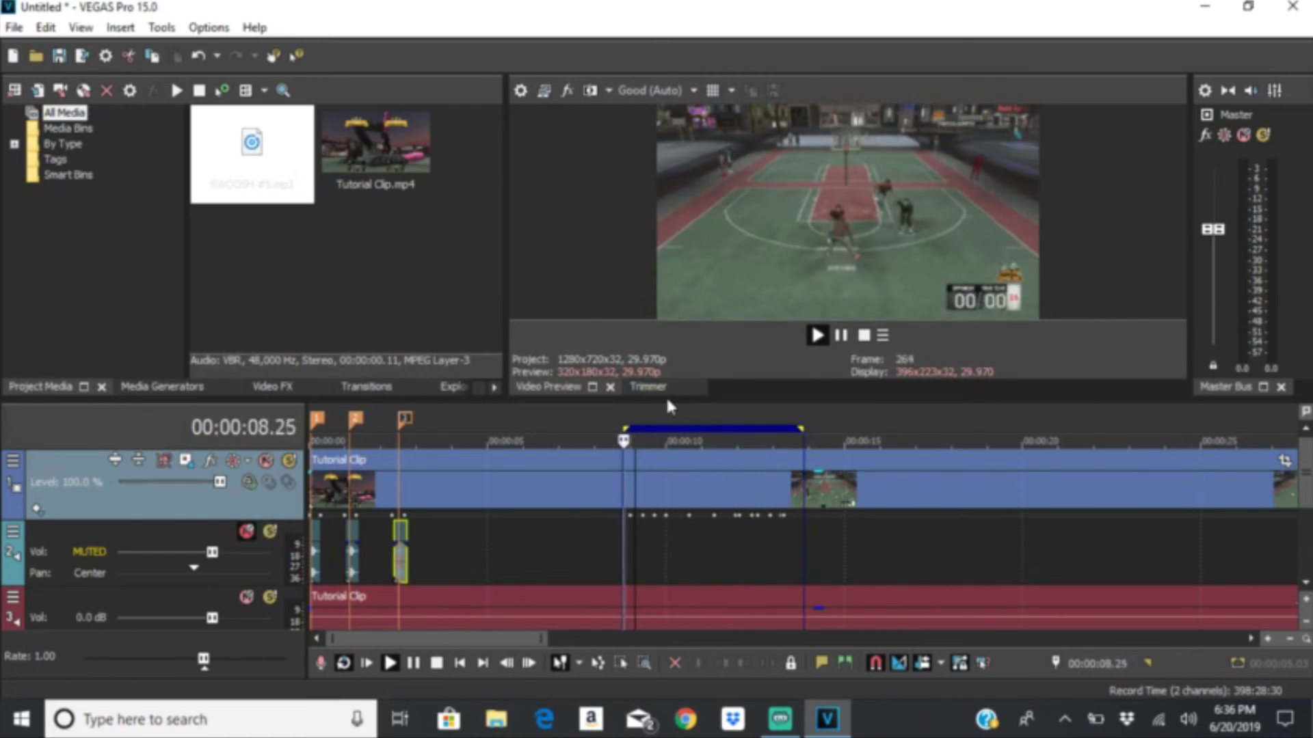
pyautogui.click(569, 420)
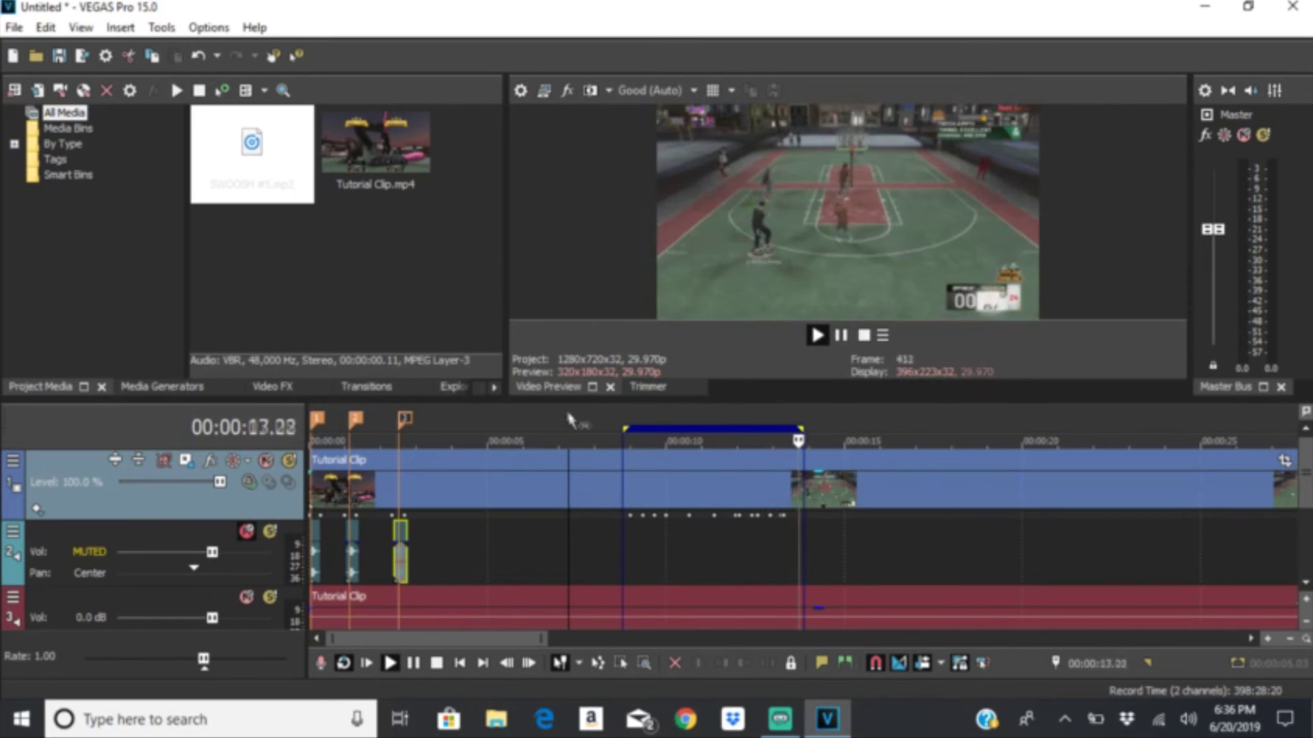
pyautogui.press('space')
# Step: Unmute audio track 2, play the project from the start to hear it with the video, and place the cursor at 00:00:08.09
pyautogui.click(247, 531)
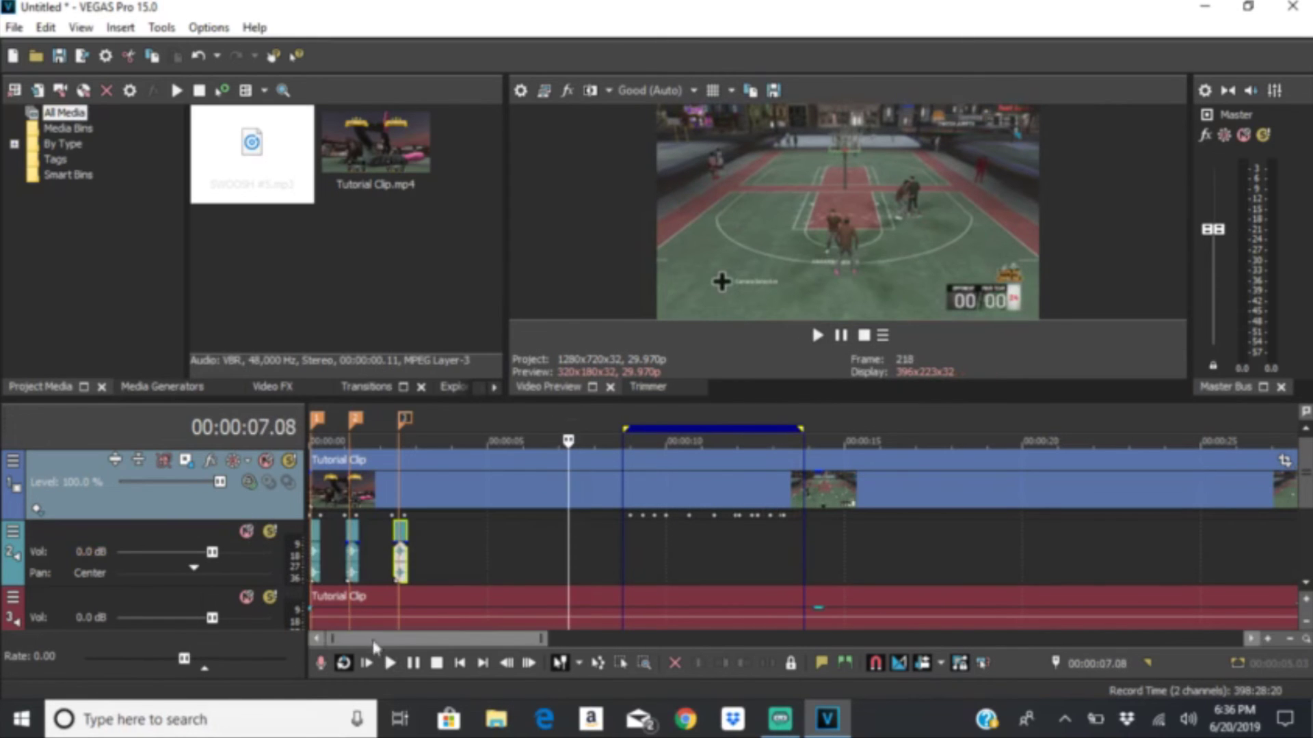
pyautogui.click(367, 663)
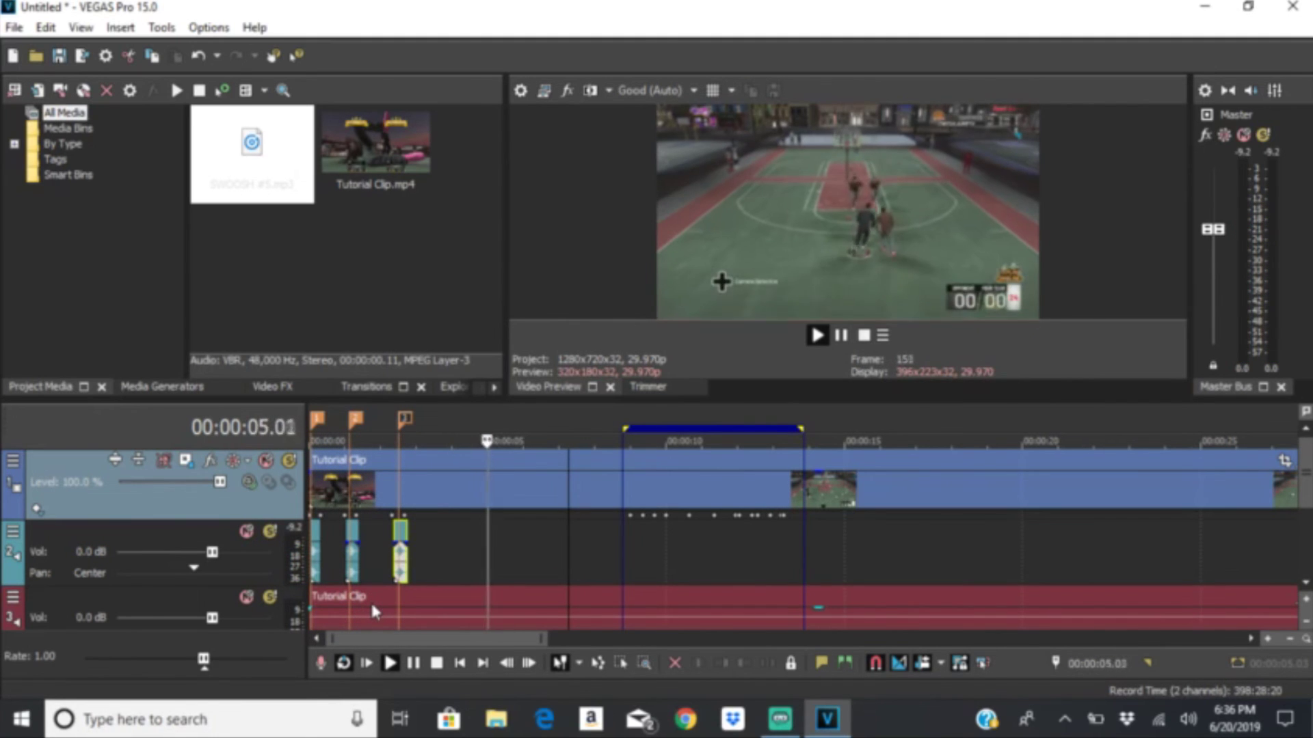
pyautogui.click(606, 429)
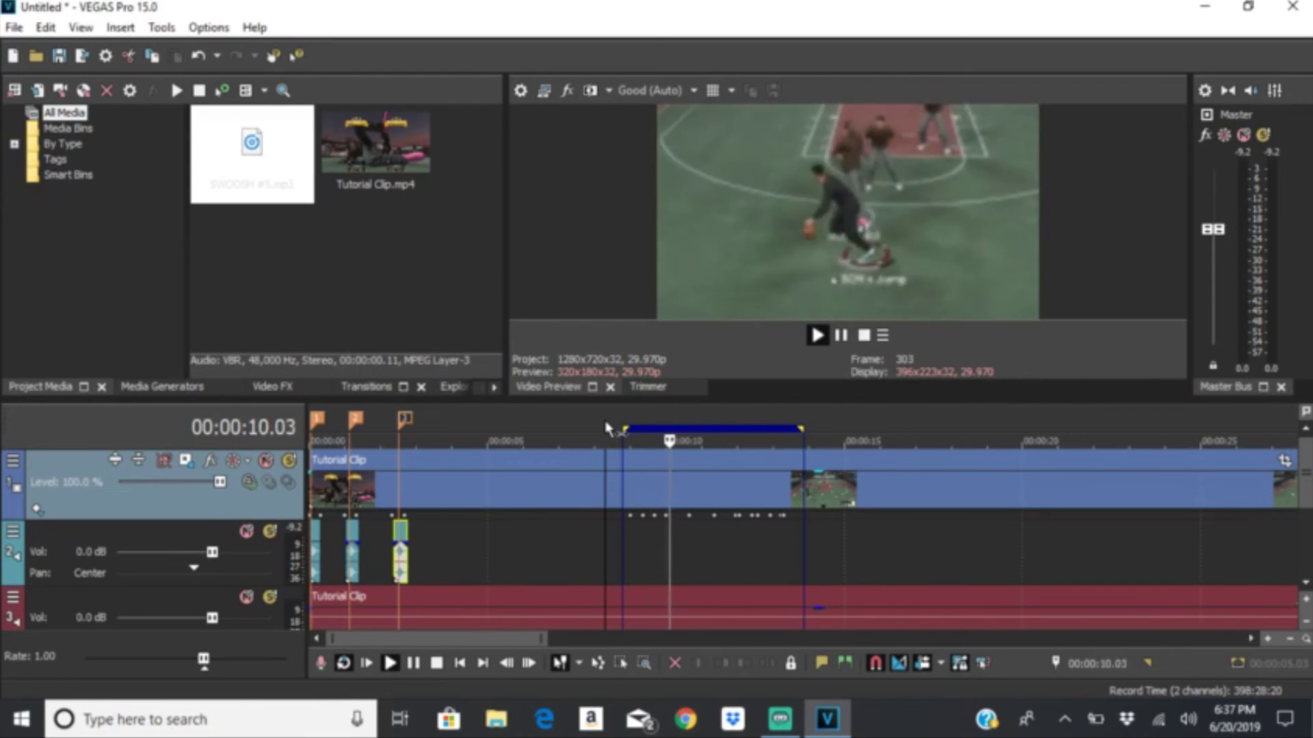
pyautogui.press('space')
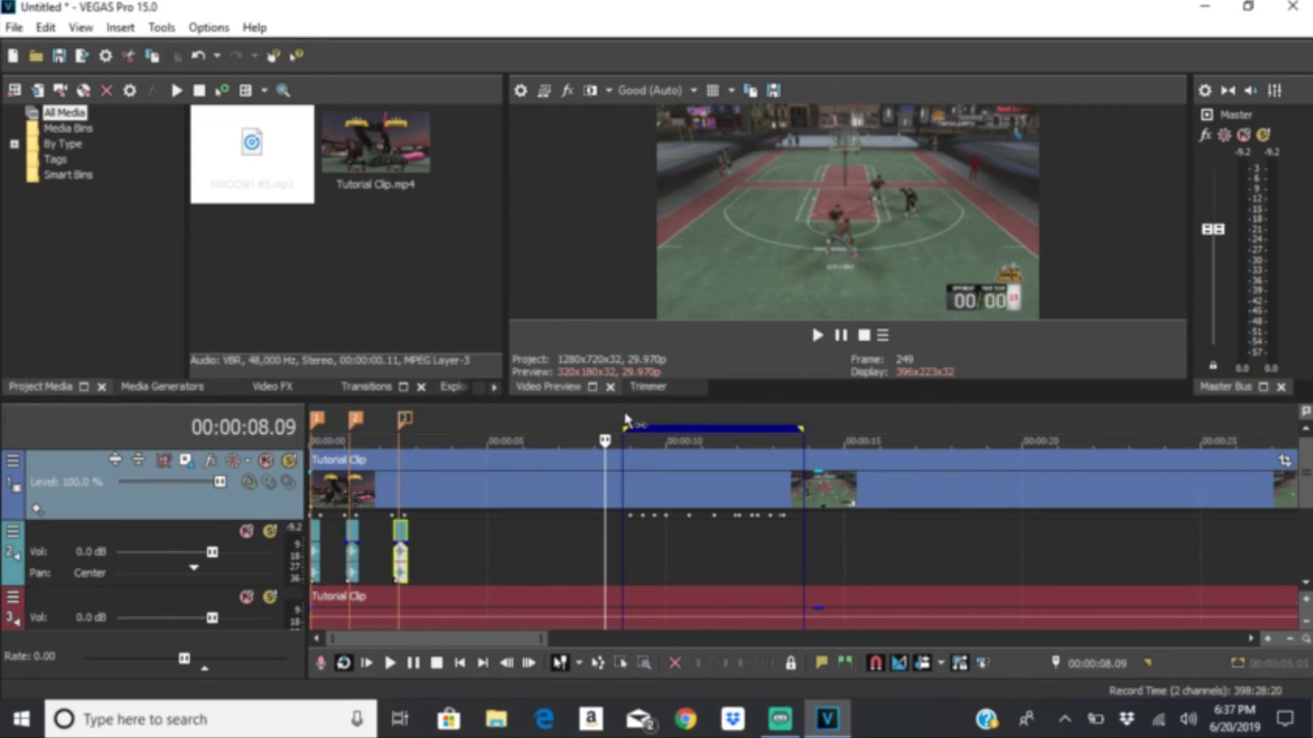
# Step: Play back the clip from 00:00:07.09 through the zooms and the shot
pyautogui.click(570, 424)
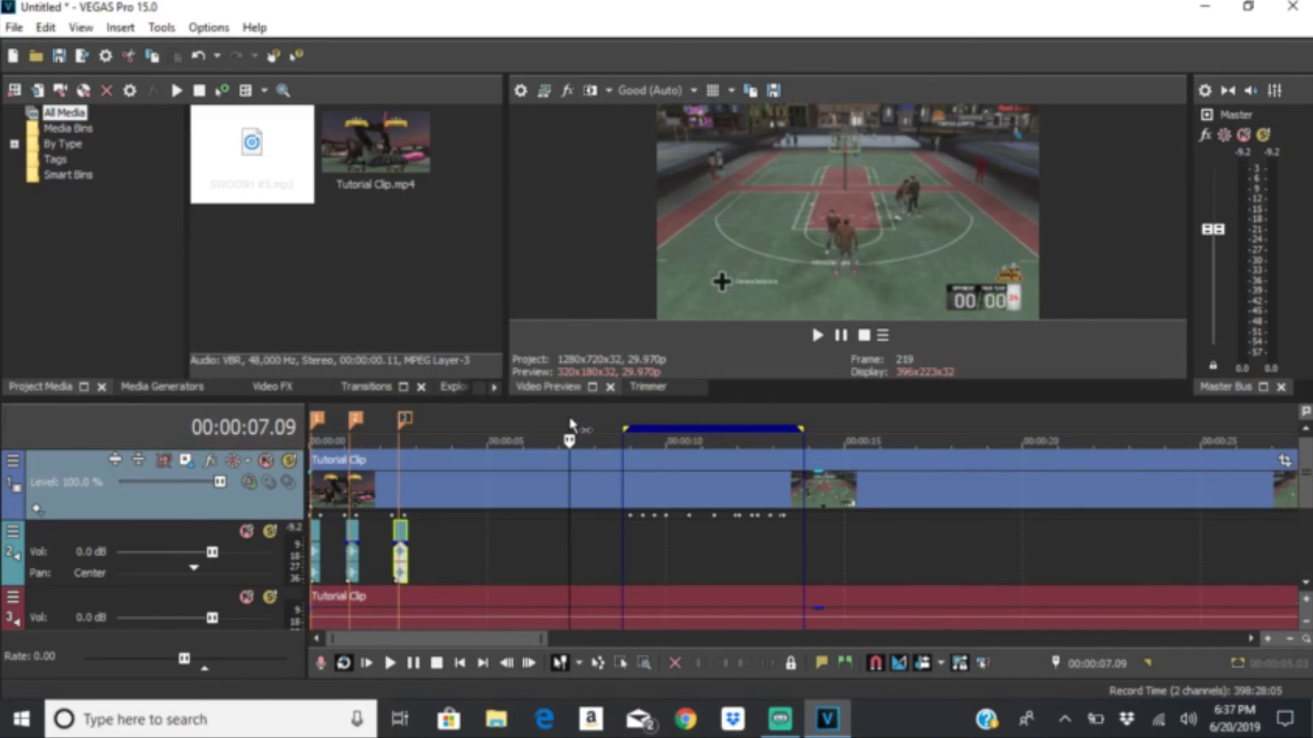
pyautogui.press('space')
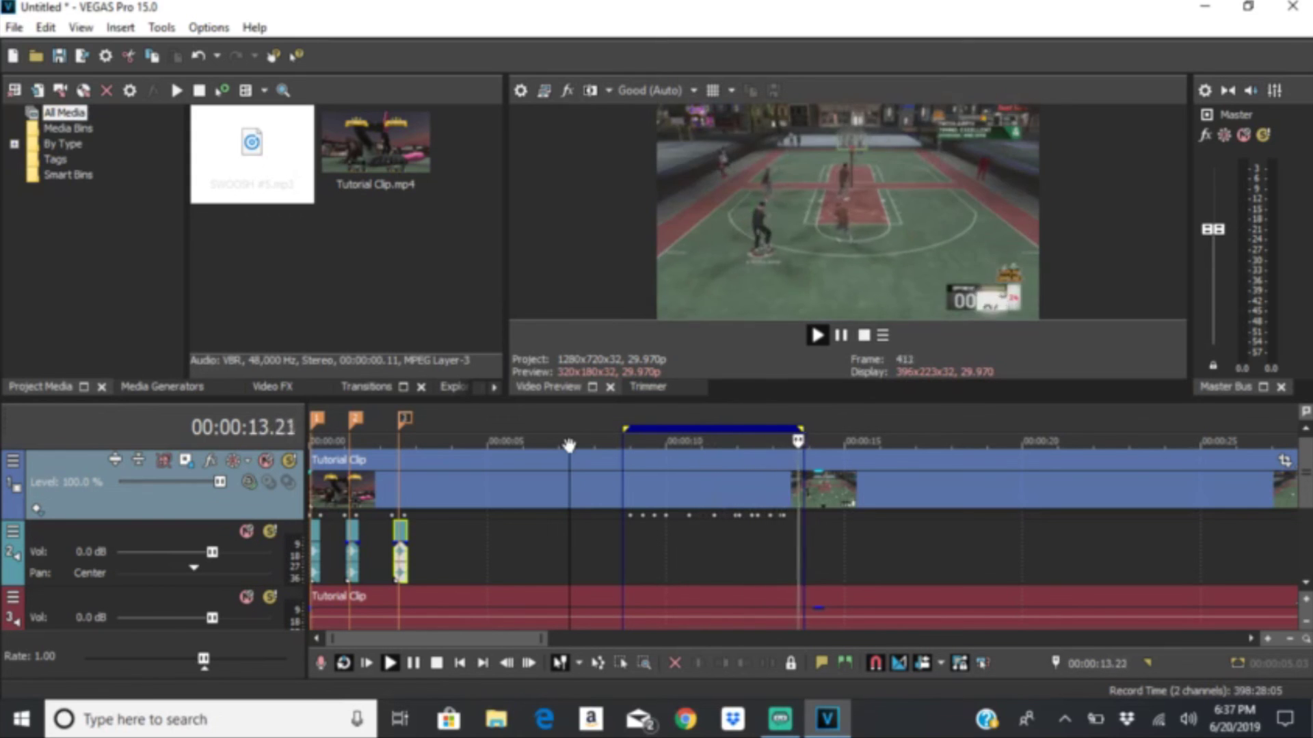
pyautogui.press('space')
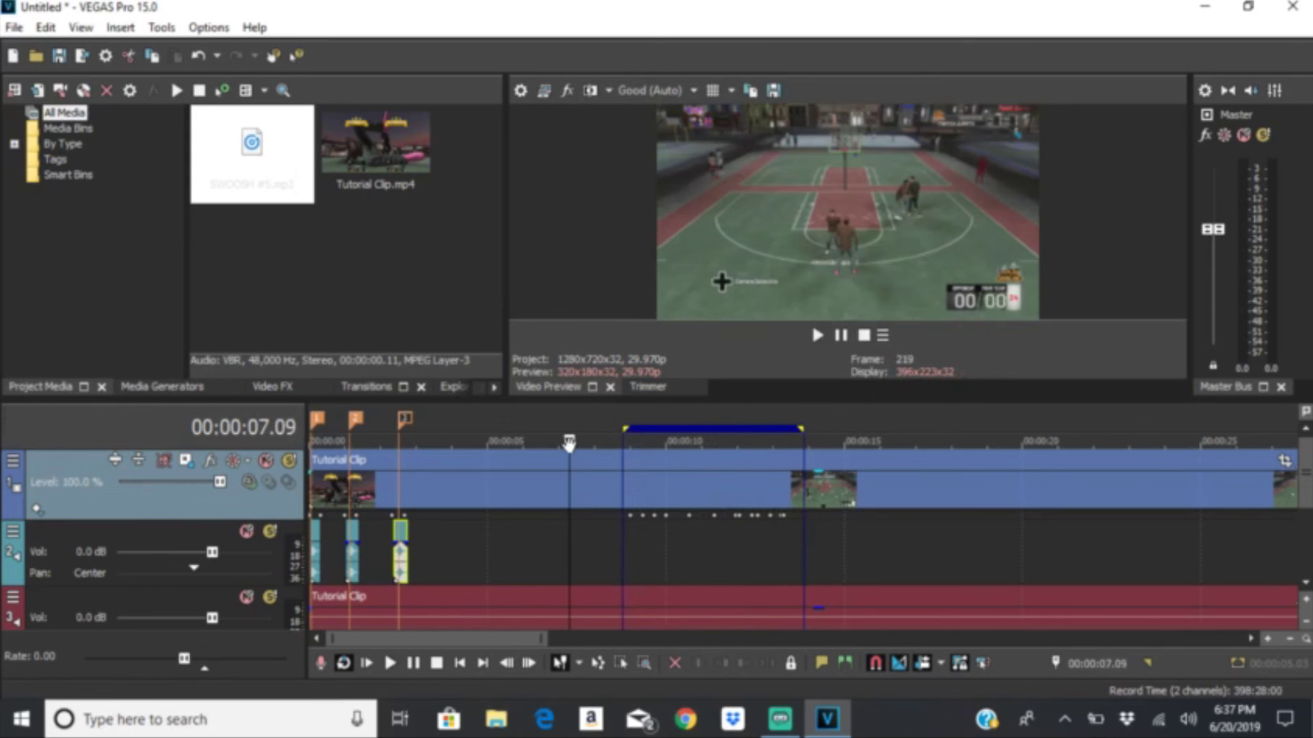
# Step: Look through the Video FX list, from the BCC and Ignite effects to the Sapphire S_ effects, for a shake effect
pyautogui.click(289, 387)
pyautogui.scroll(-15, 103, 219)
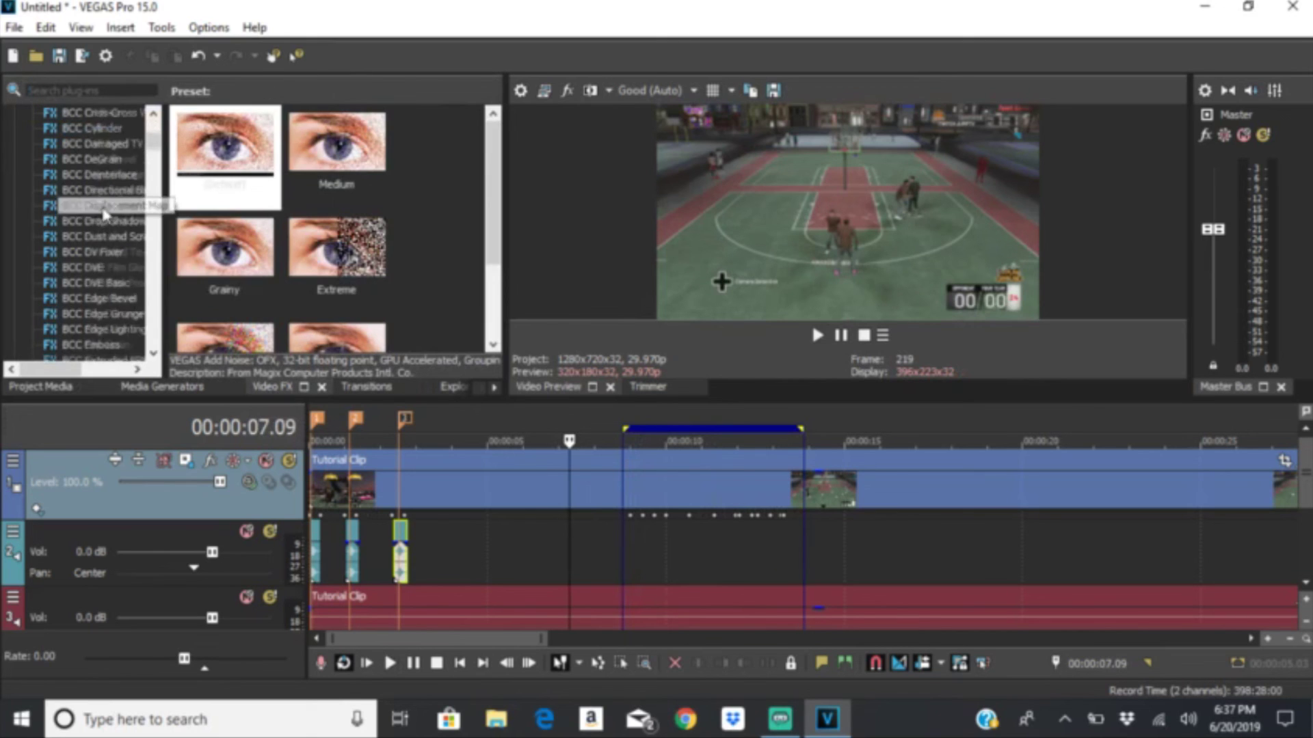
pyautogui.scroll(5, 102, 205)
pyautogui.scroll(1, 48, 209)
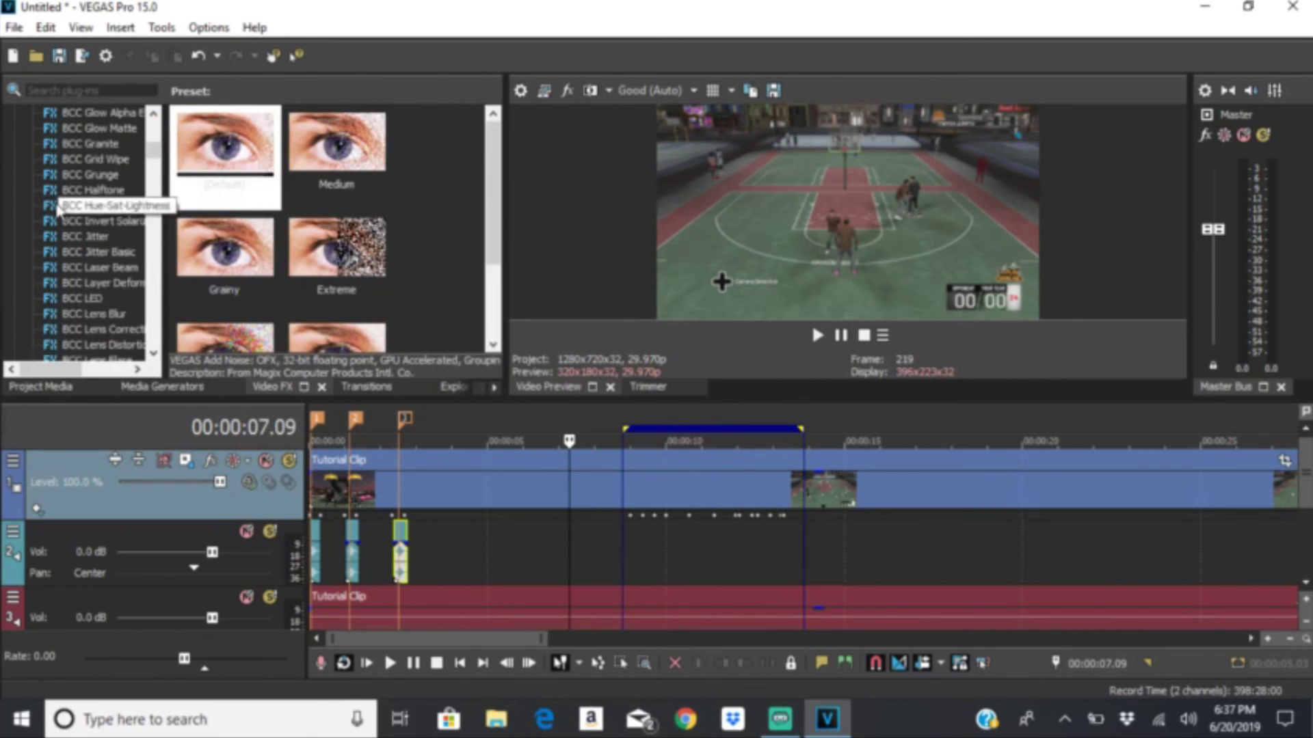
pyautogui.scroll(4, 67, 200)
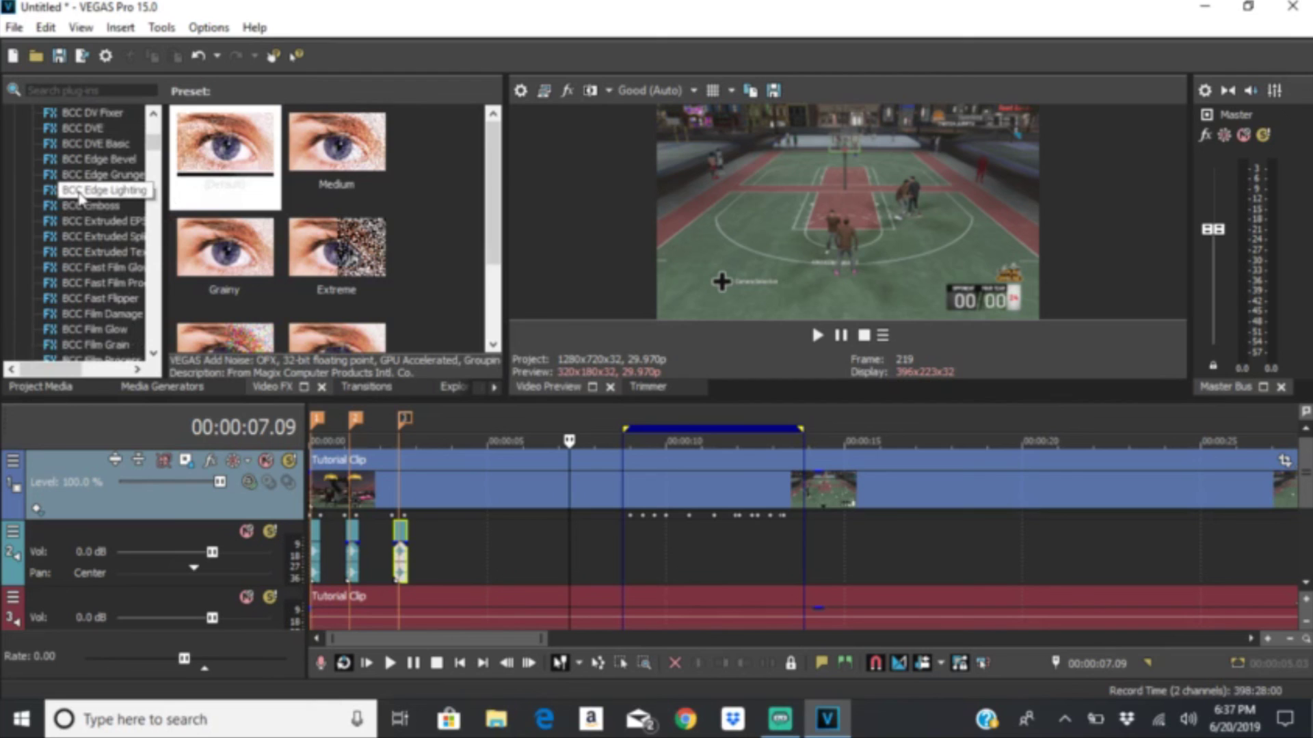
pyautogui.scroll(-20, 81, 274)
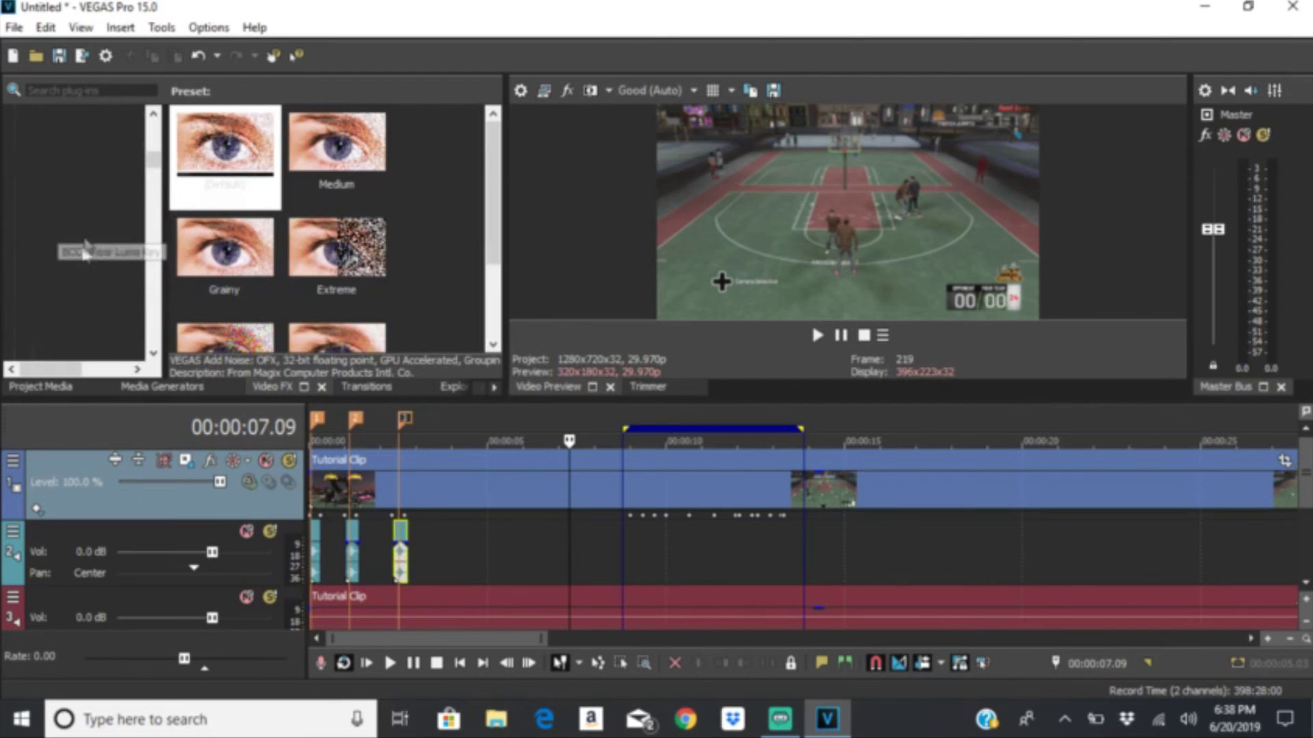
pyautogui.scroll(-20, 94, 264)
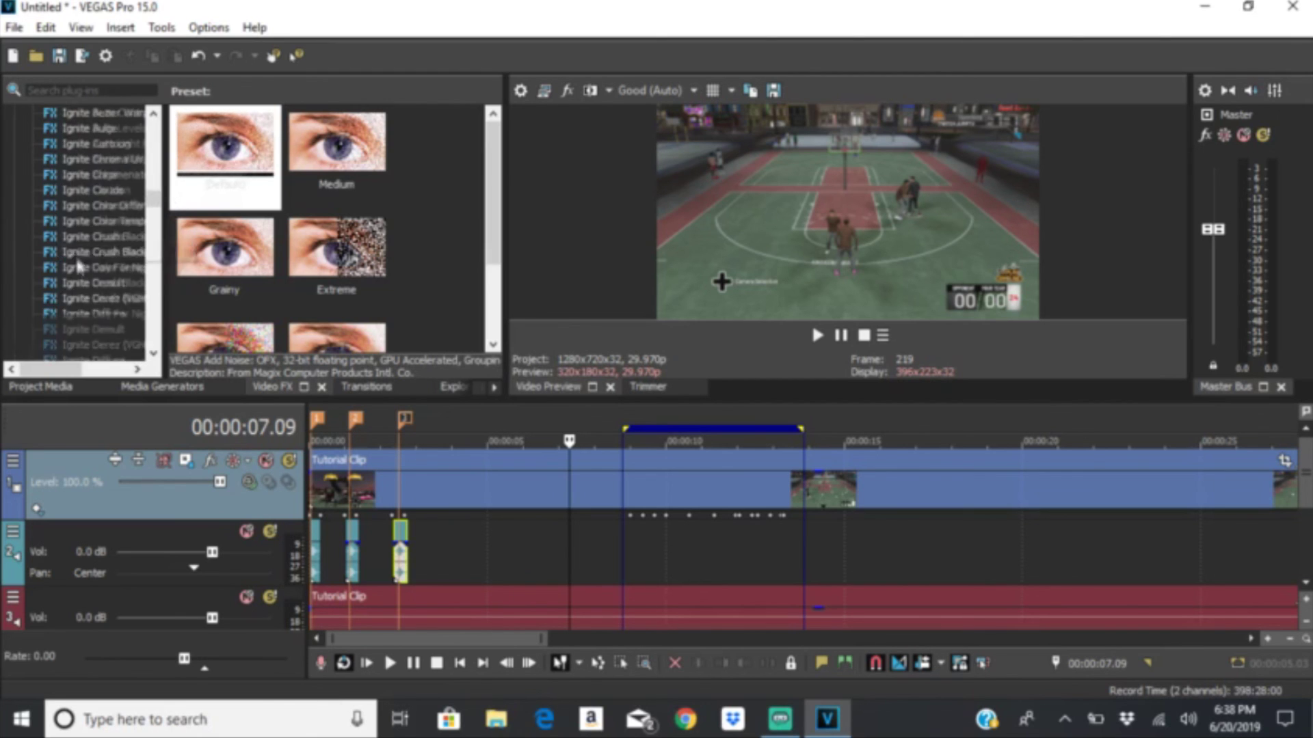
pyautogui.scroll(-15, 93, 260)
pyautogui.scroll(-6, 80, 274)
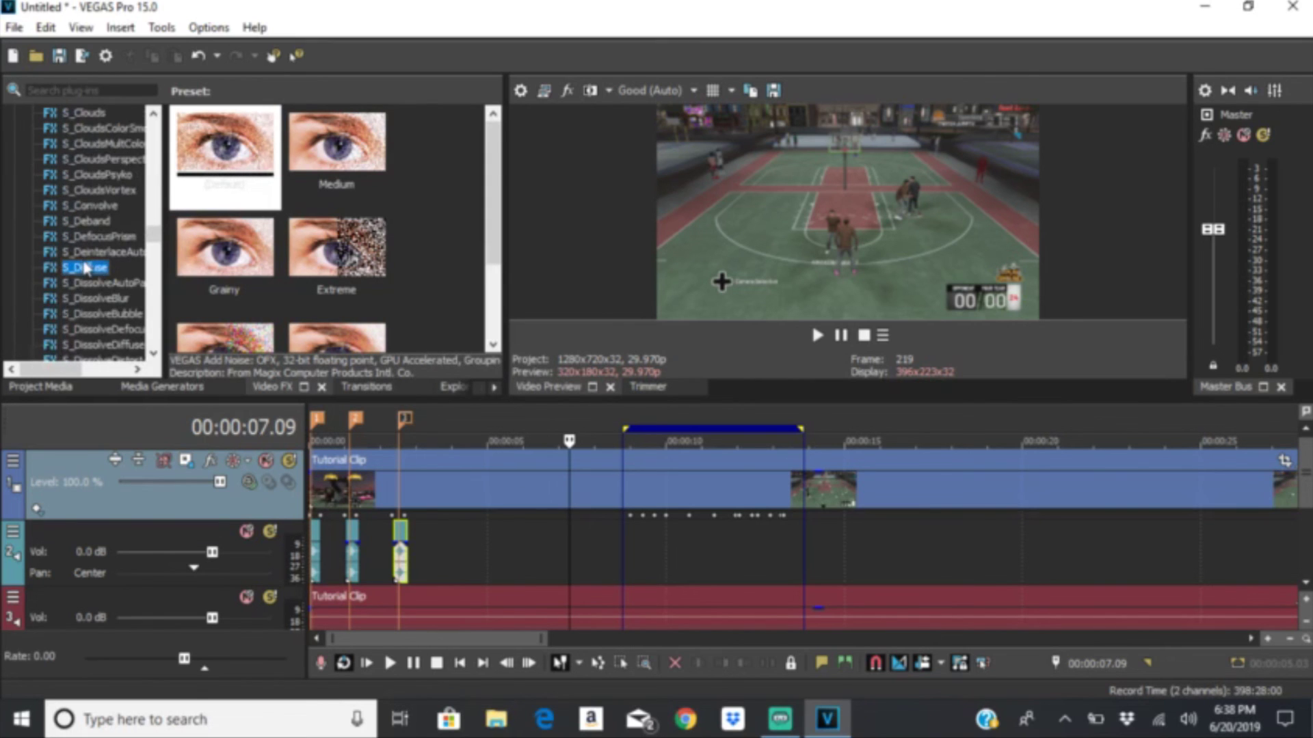
pyautogui.scroll(-6, 93, 235)
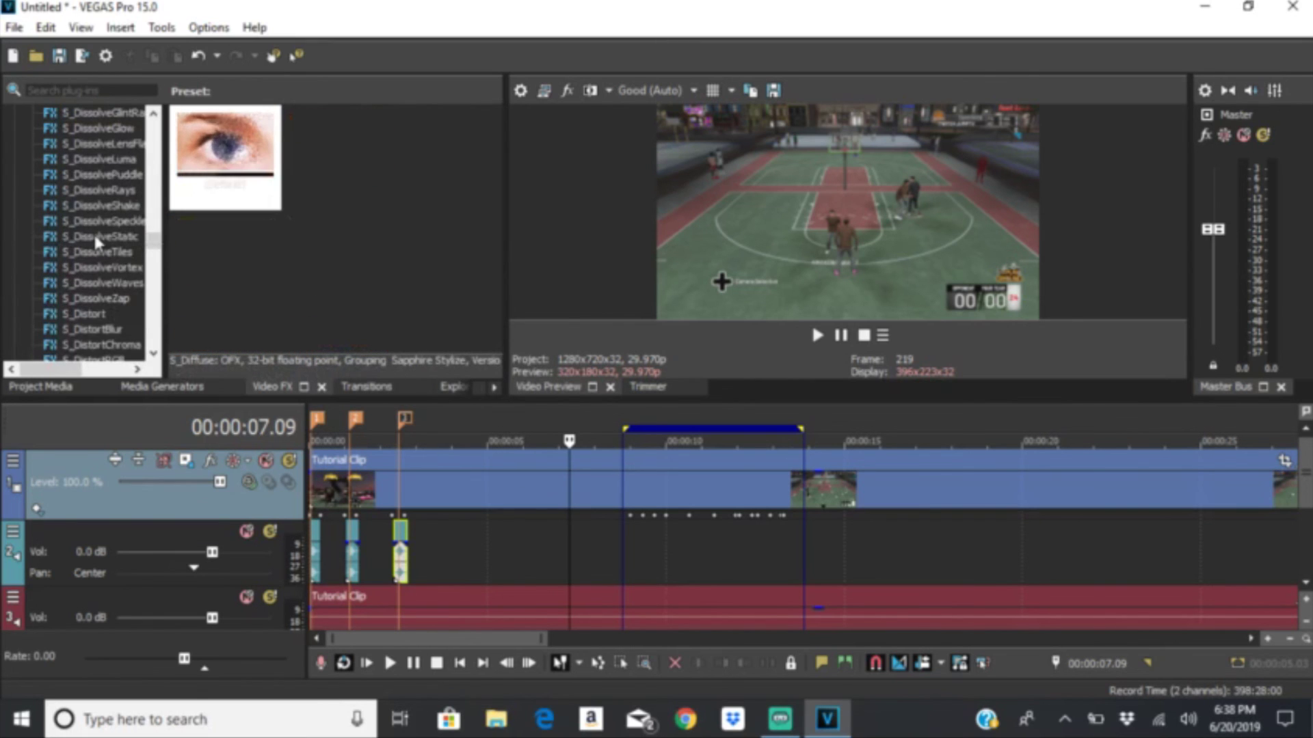
pyautogui.scroll(-8, 93, 231)
pyautogui.scroll(-9, 96, 237)
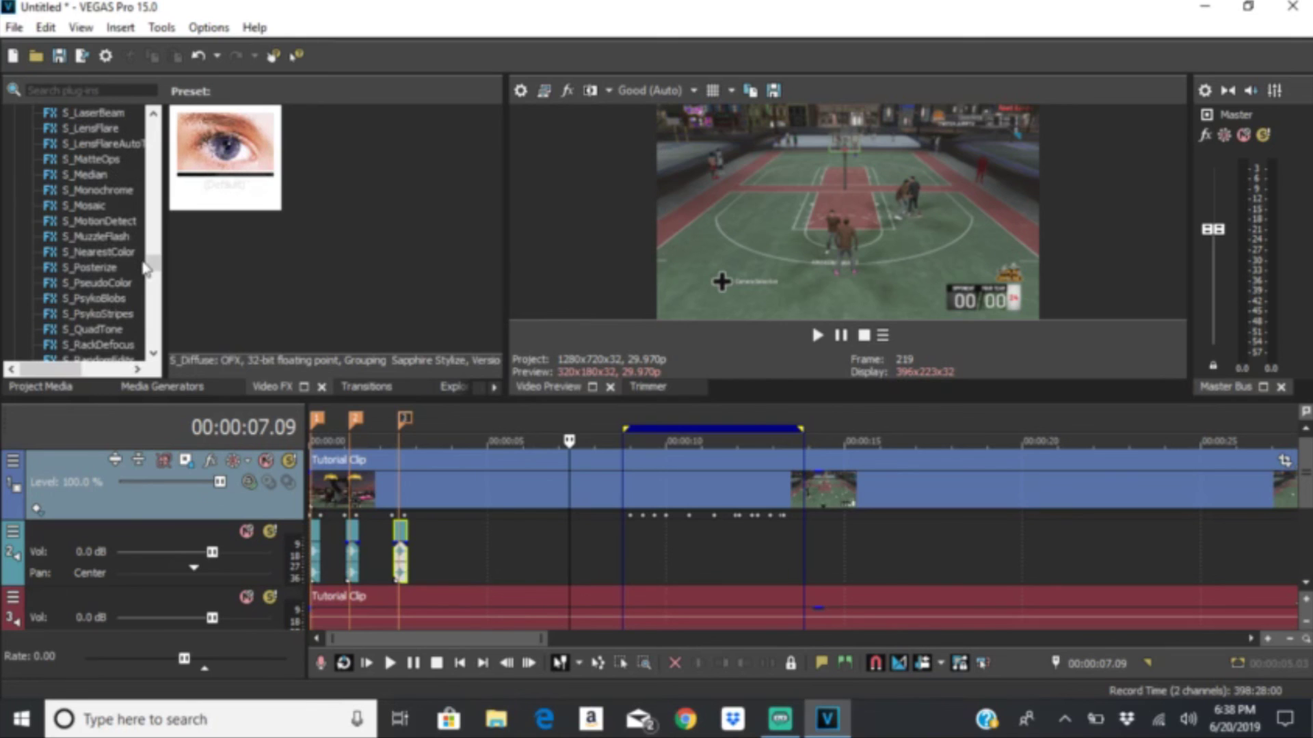
pyautogui.scroll(-15, 63, 208)
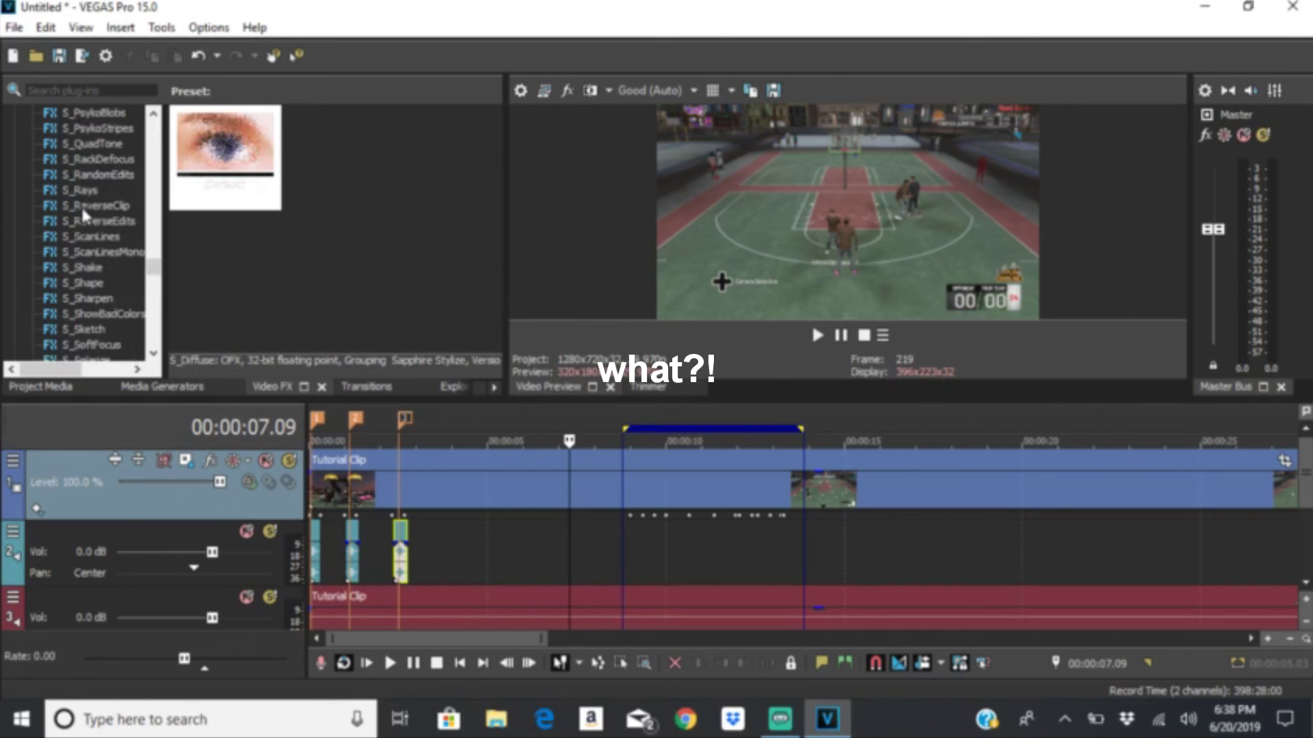
pyautogui.scroll(-9, 94, 216)
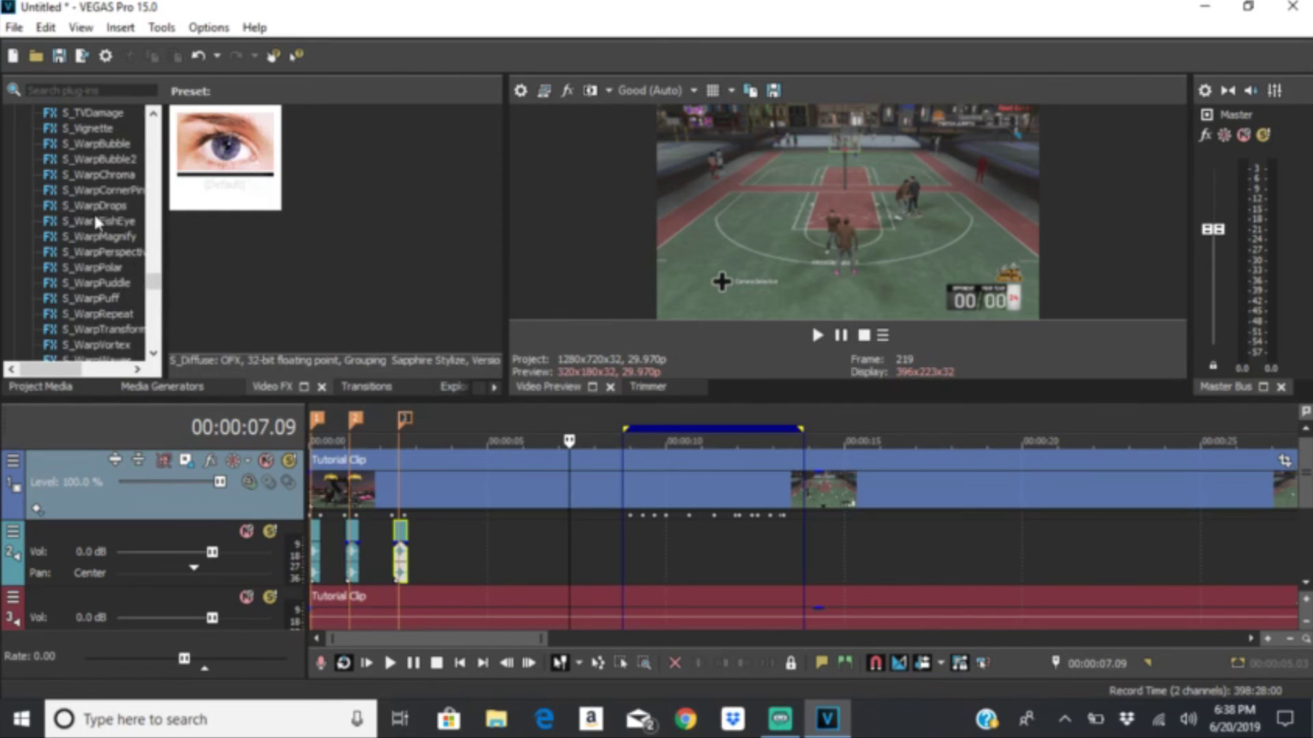
# Step: Apply the S_Shake effect's Camera movements preset to the Tutorial Clip video event, and place the cursor at 00:00:19.04
pyautogui.scroll(9, 95, 216)
pyautogui.scroll(10, 96, 218)
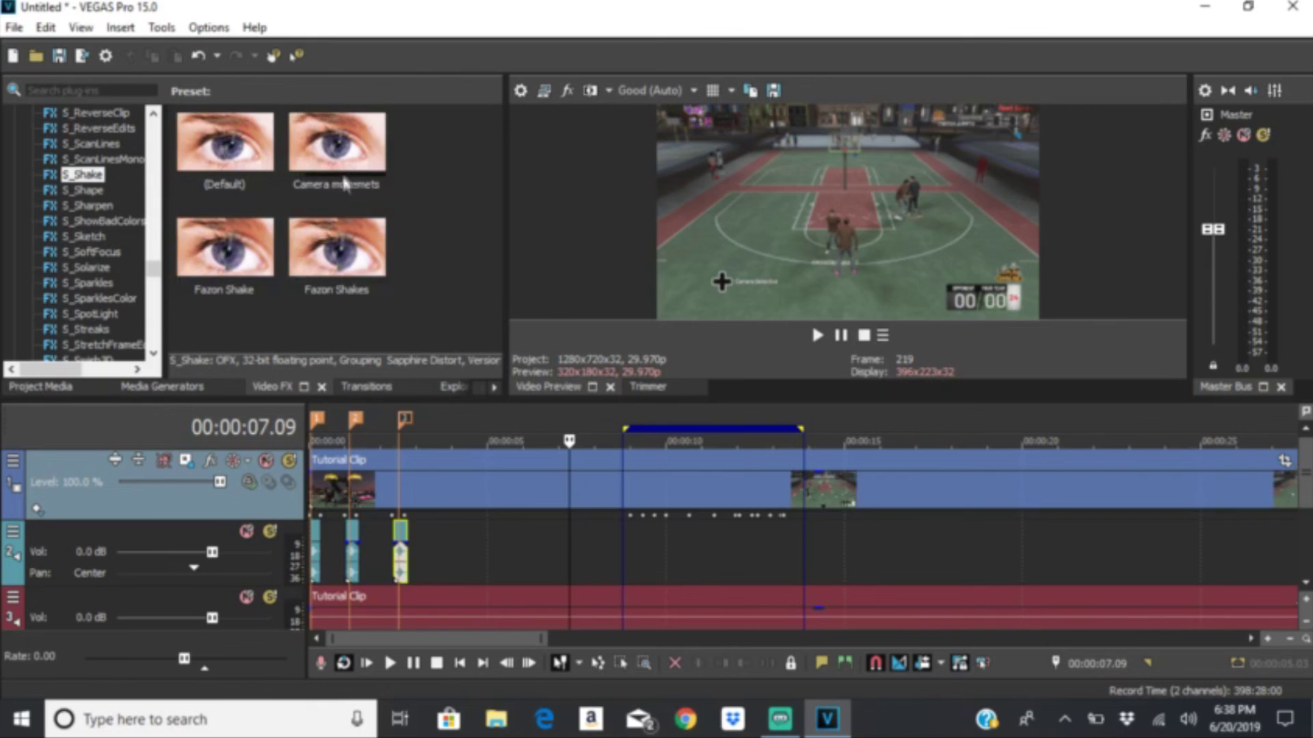
pyautogui.moveTo(340, 168); pyautogui.dragTo(835, 478)
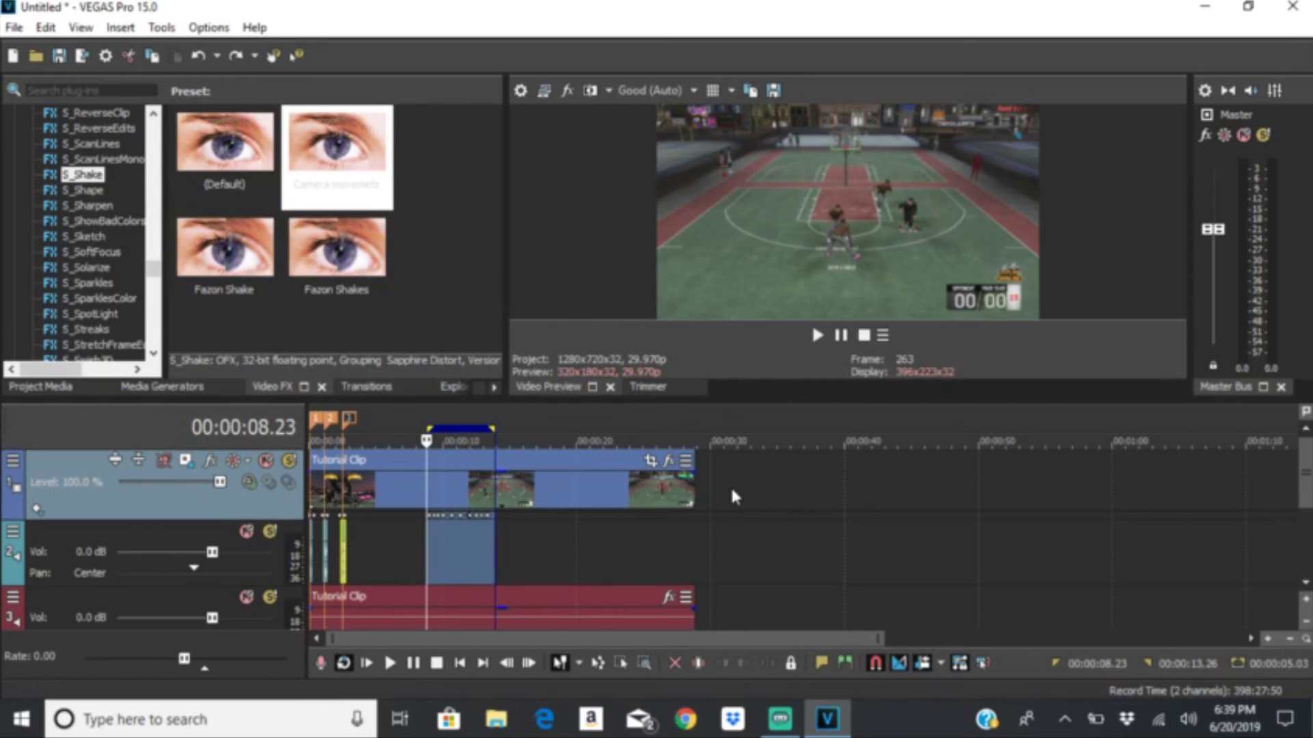
pyautogui.click(565, 425)
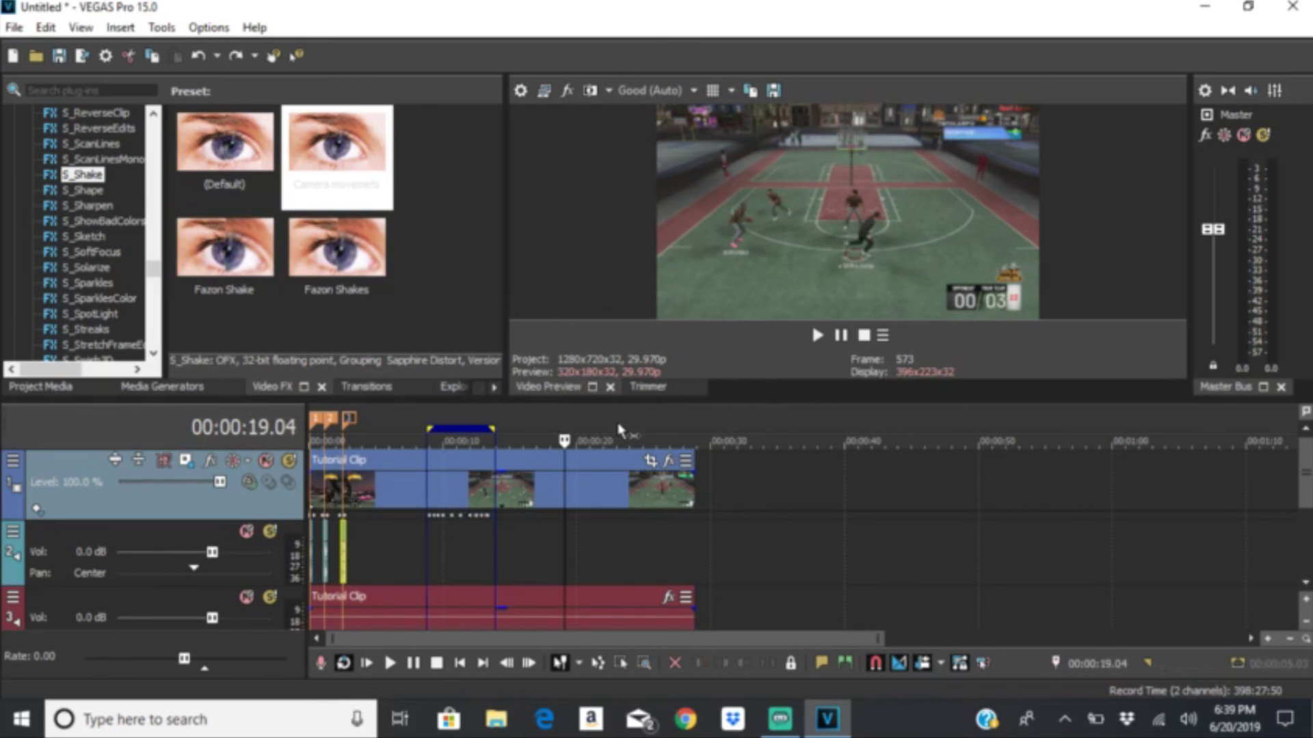